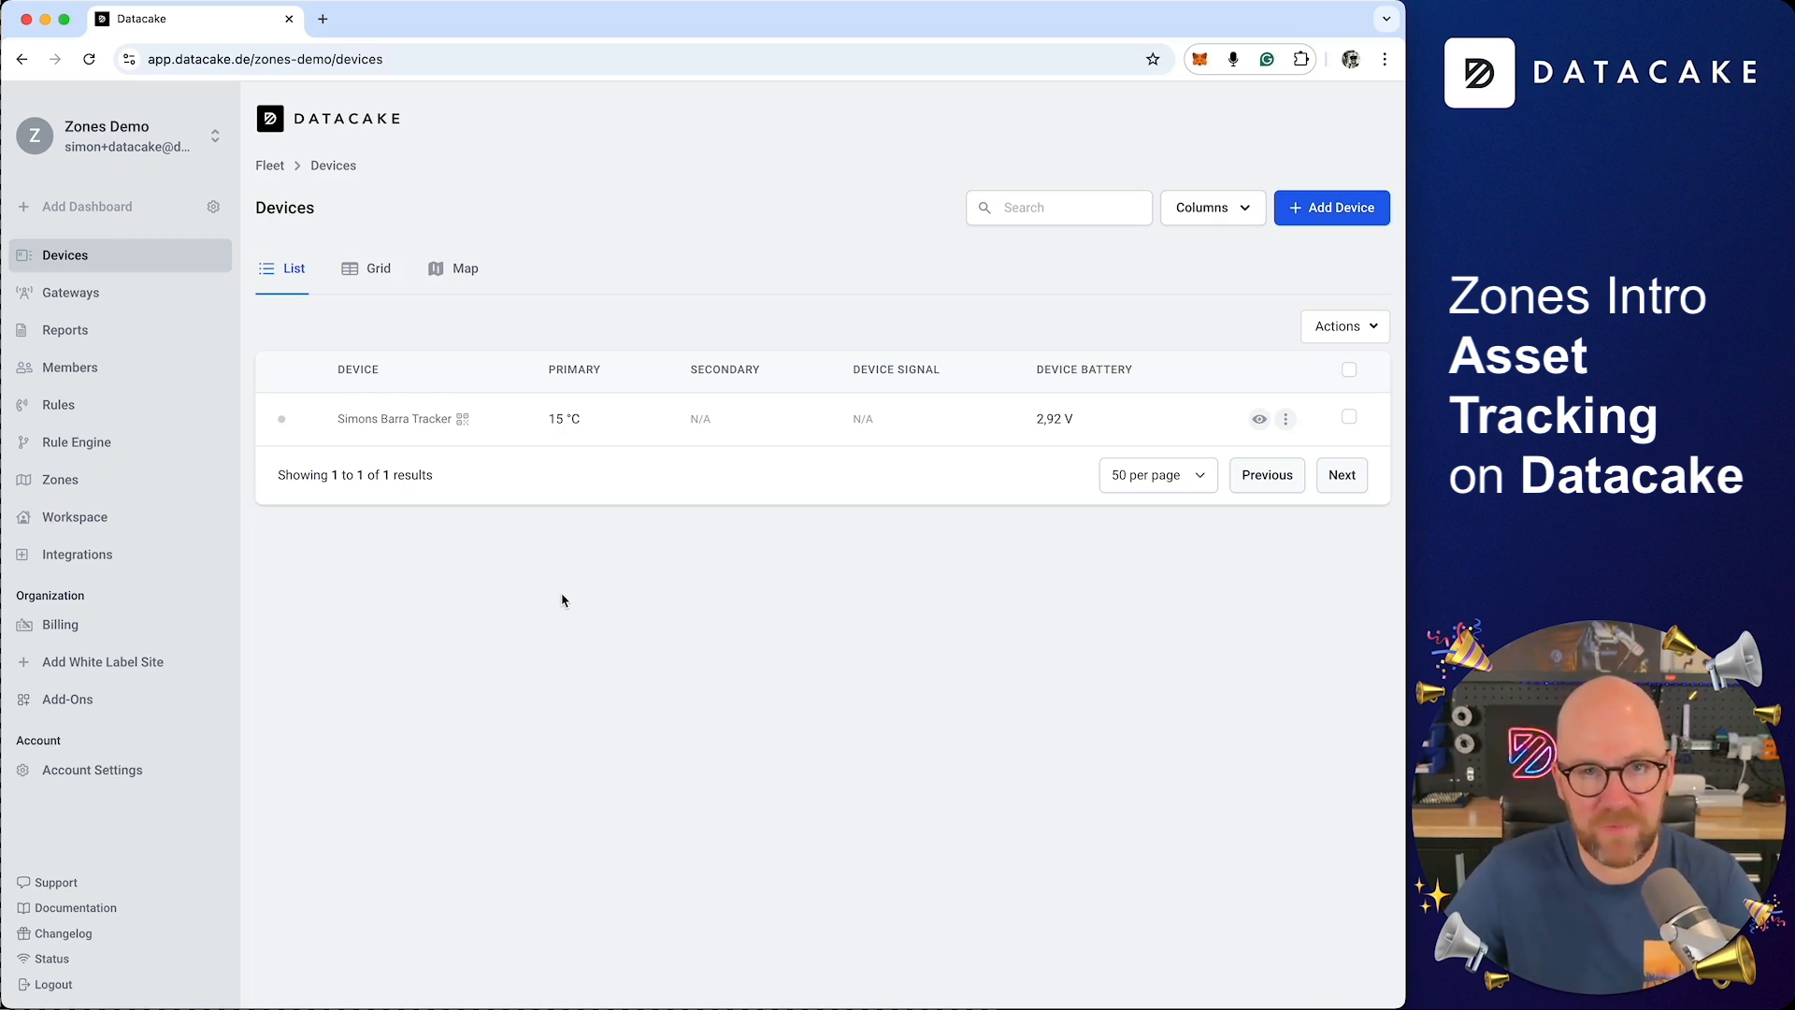
- Open the Barra tracker's dashboard and review its sensor widgets, location history and line chart
click(370, 419)
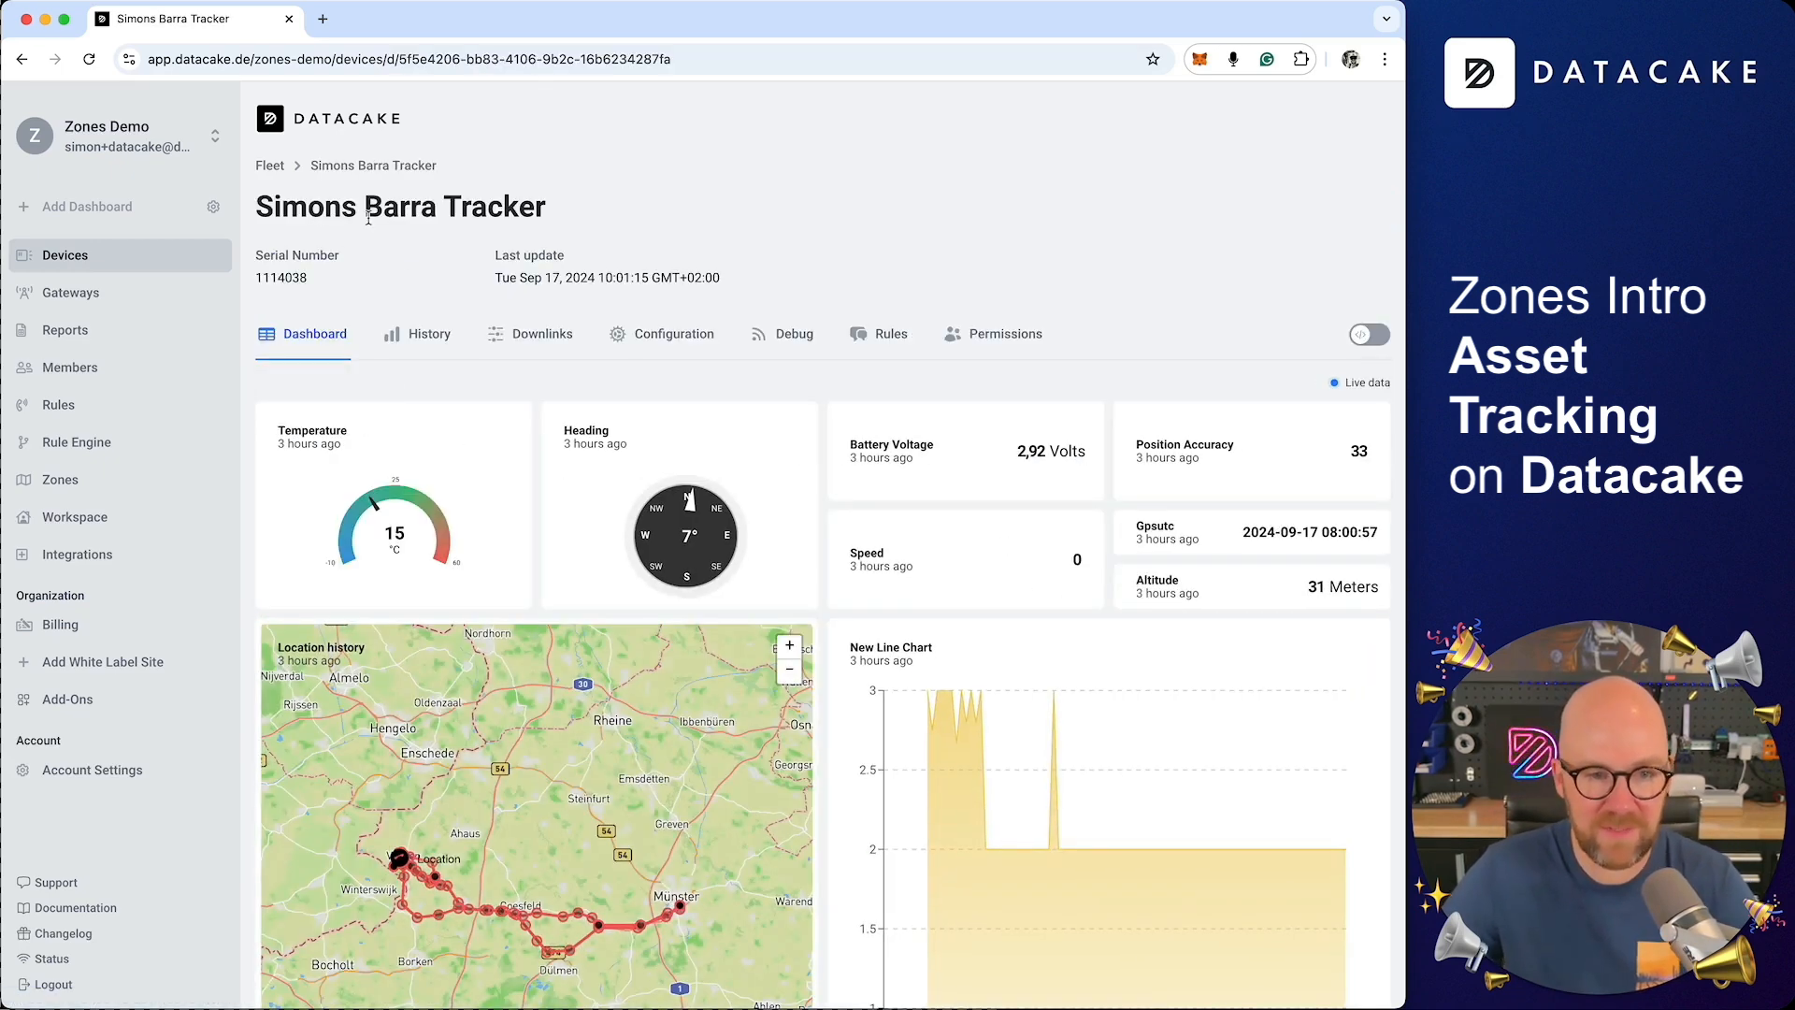
scroll(797, 377, down, 3)
scroll(797, 377, up, 3)
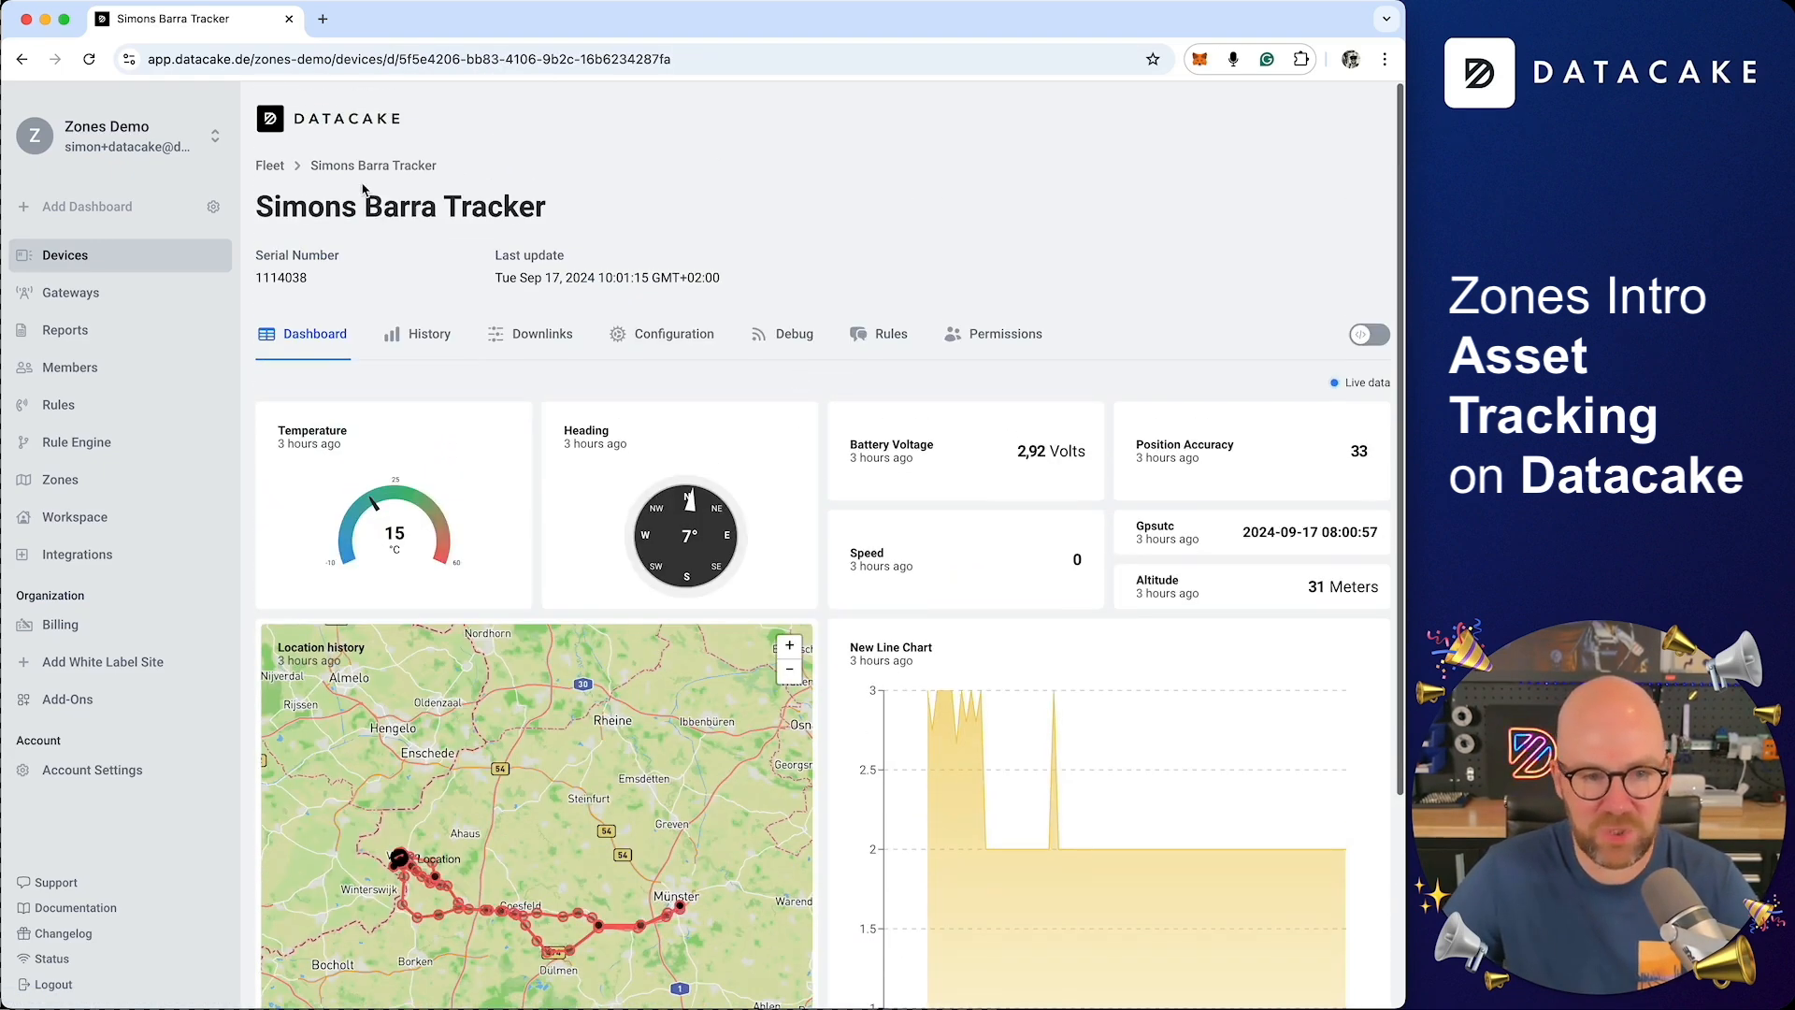
scroll(738, 350, down, 3)
scroll(822, 673, down, 2)
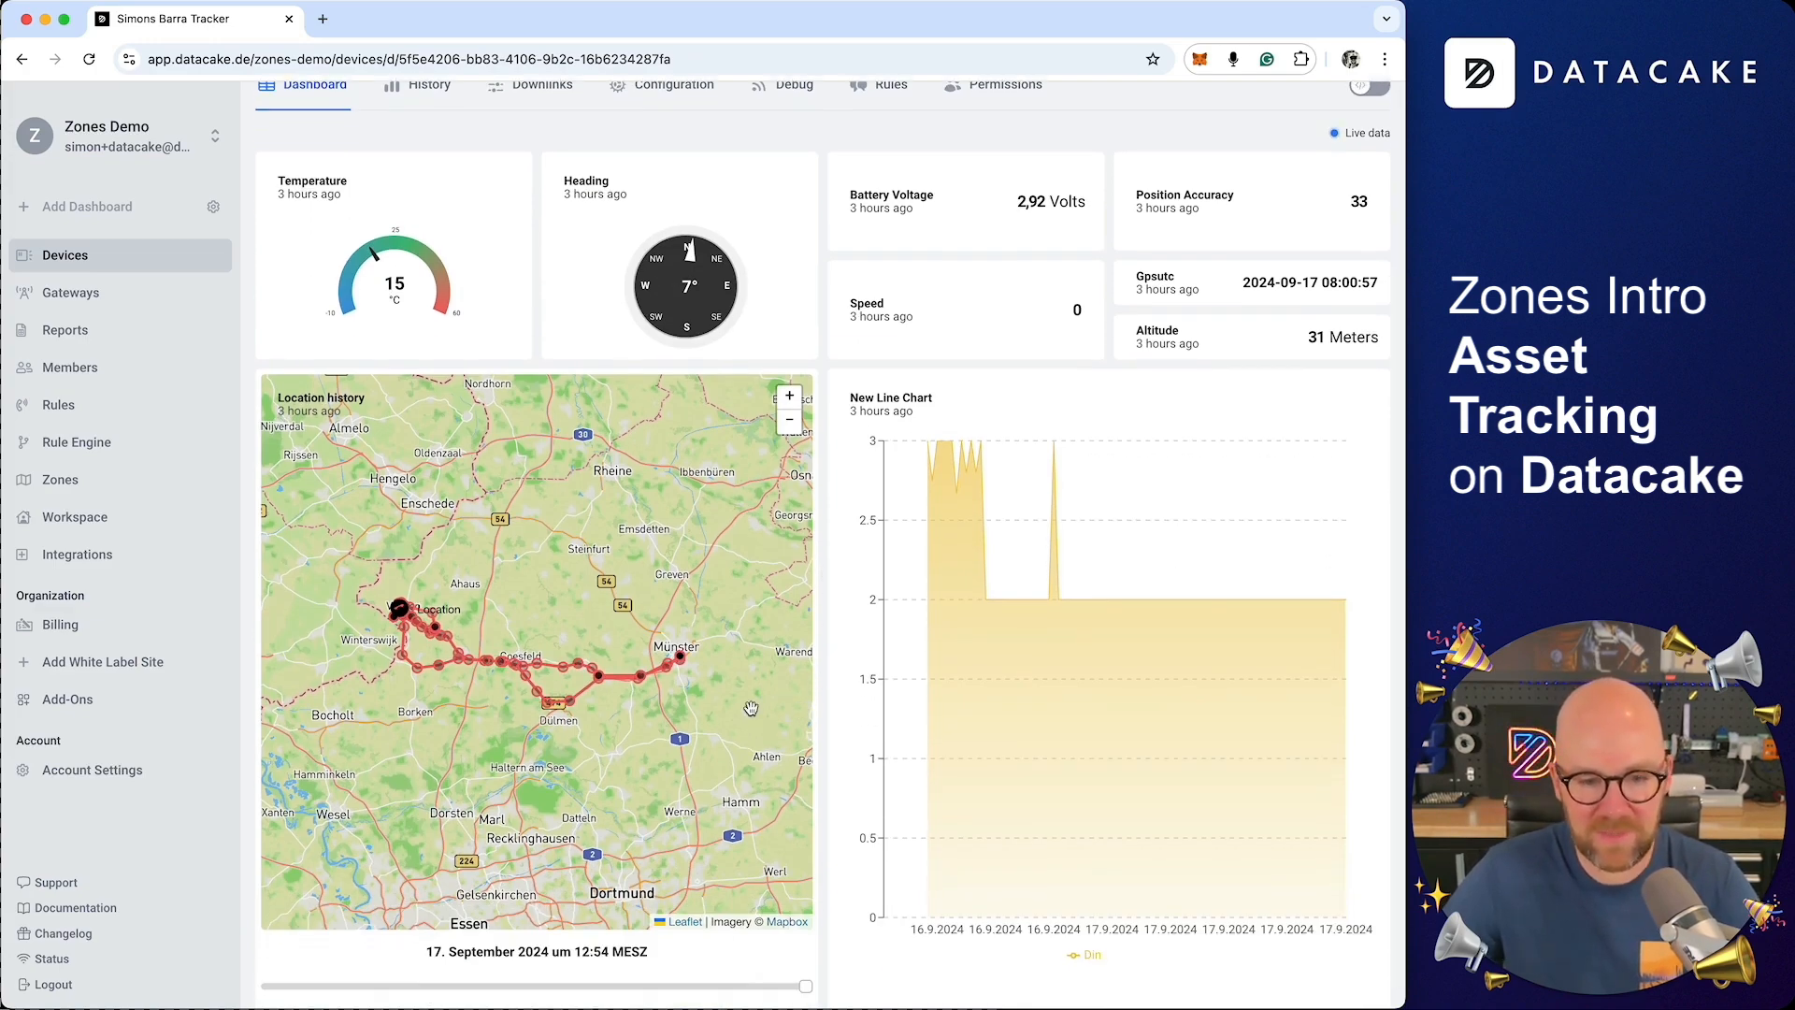
scroll(666, 673, up, 5)
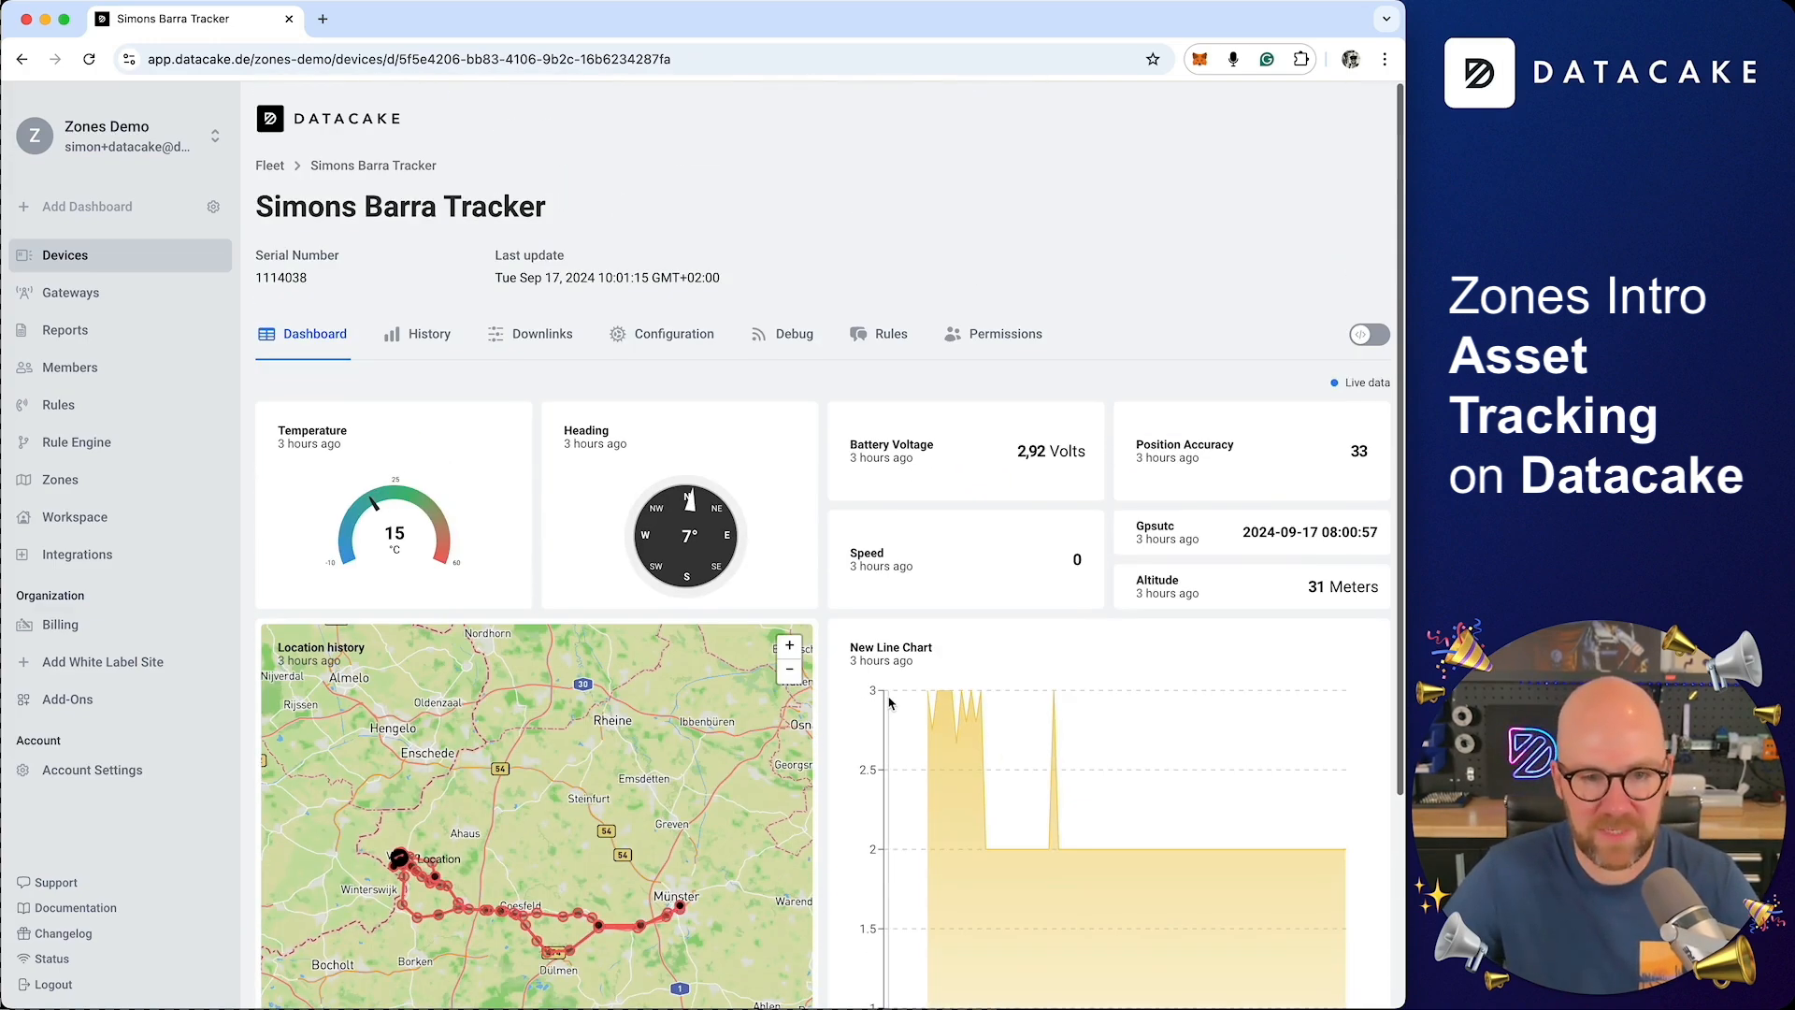
- Inspect the Location field's type and role settings in the tracker's configuration, leaving them as they are
click(653, 336)
scroll(276, 457, down, 20)
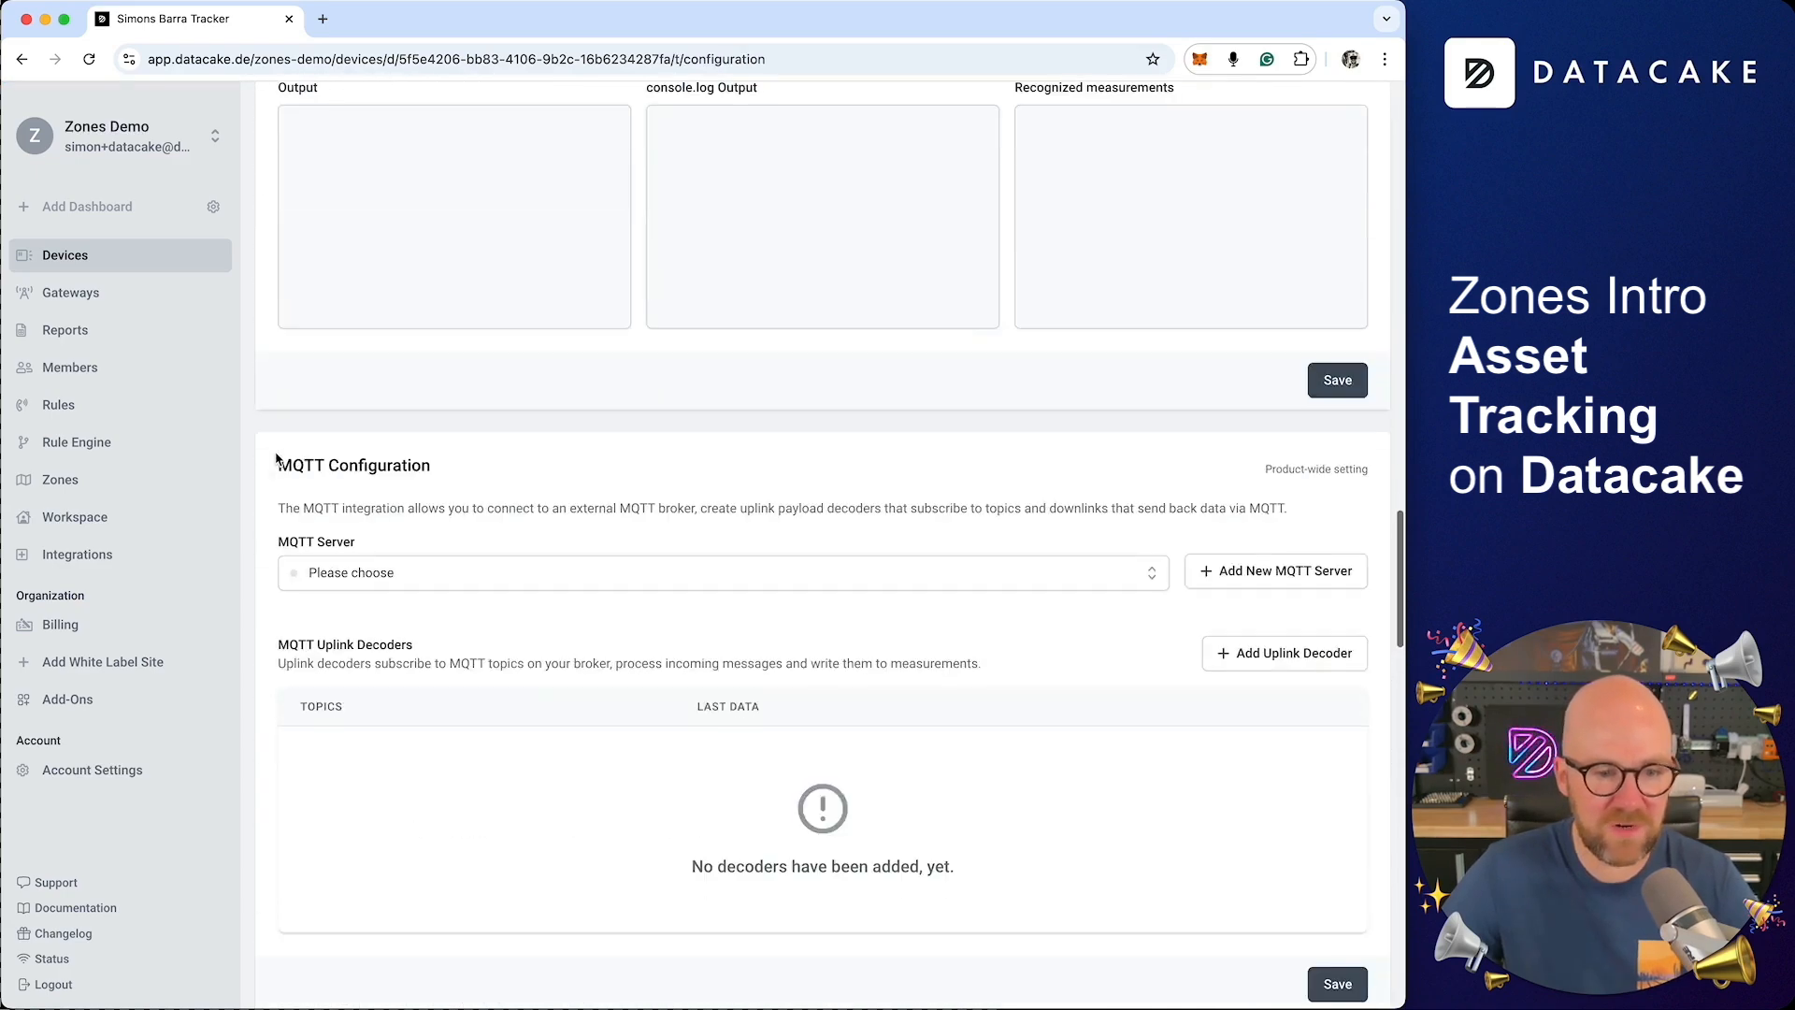
scroll(276, 457, down, 12)
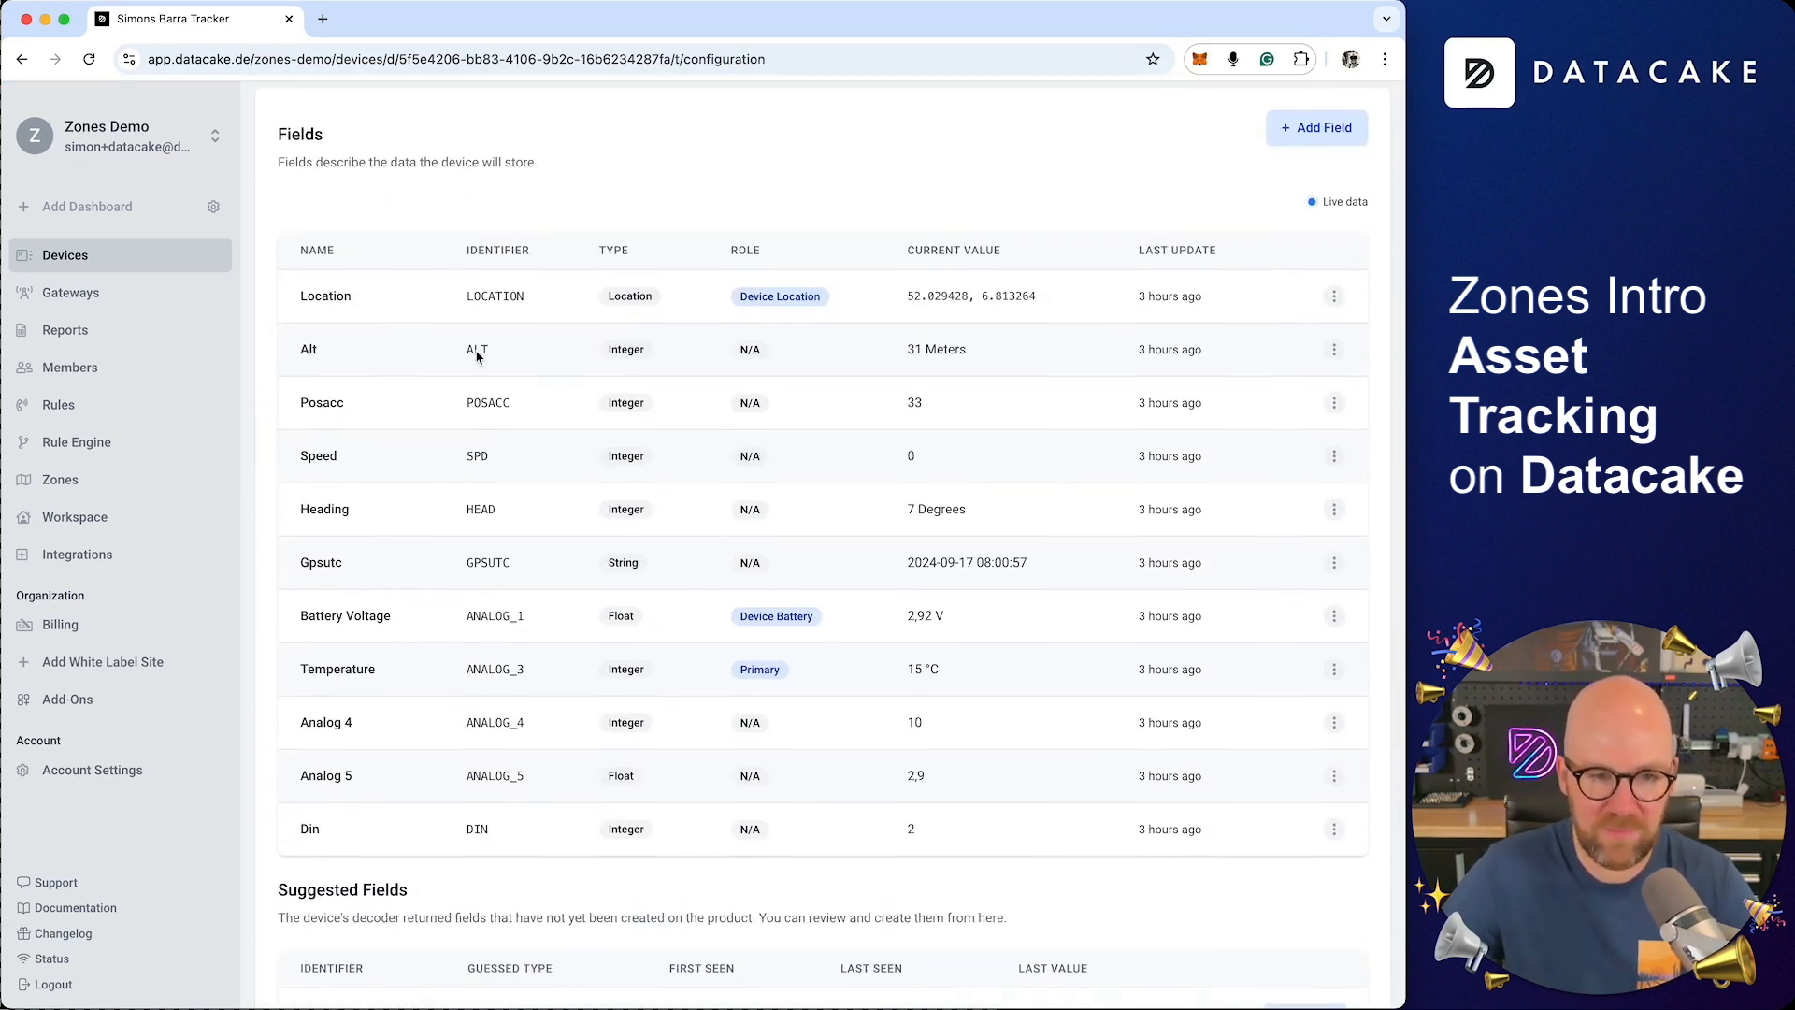
drag(610, 296, 825, 299)
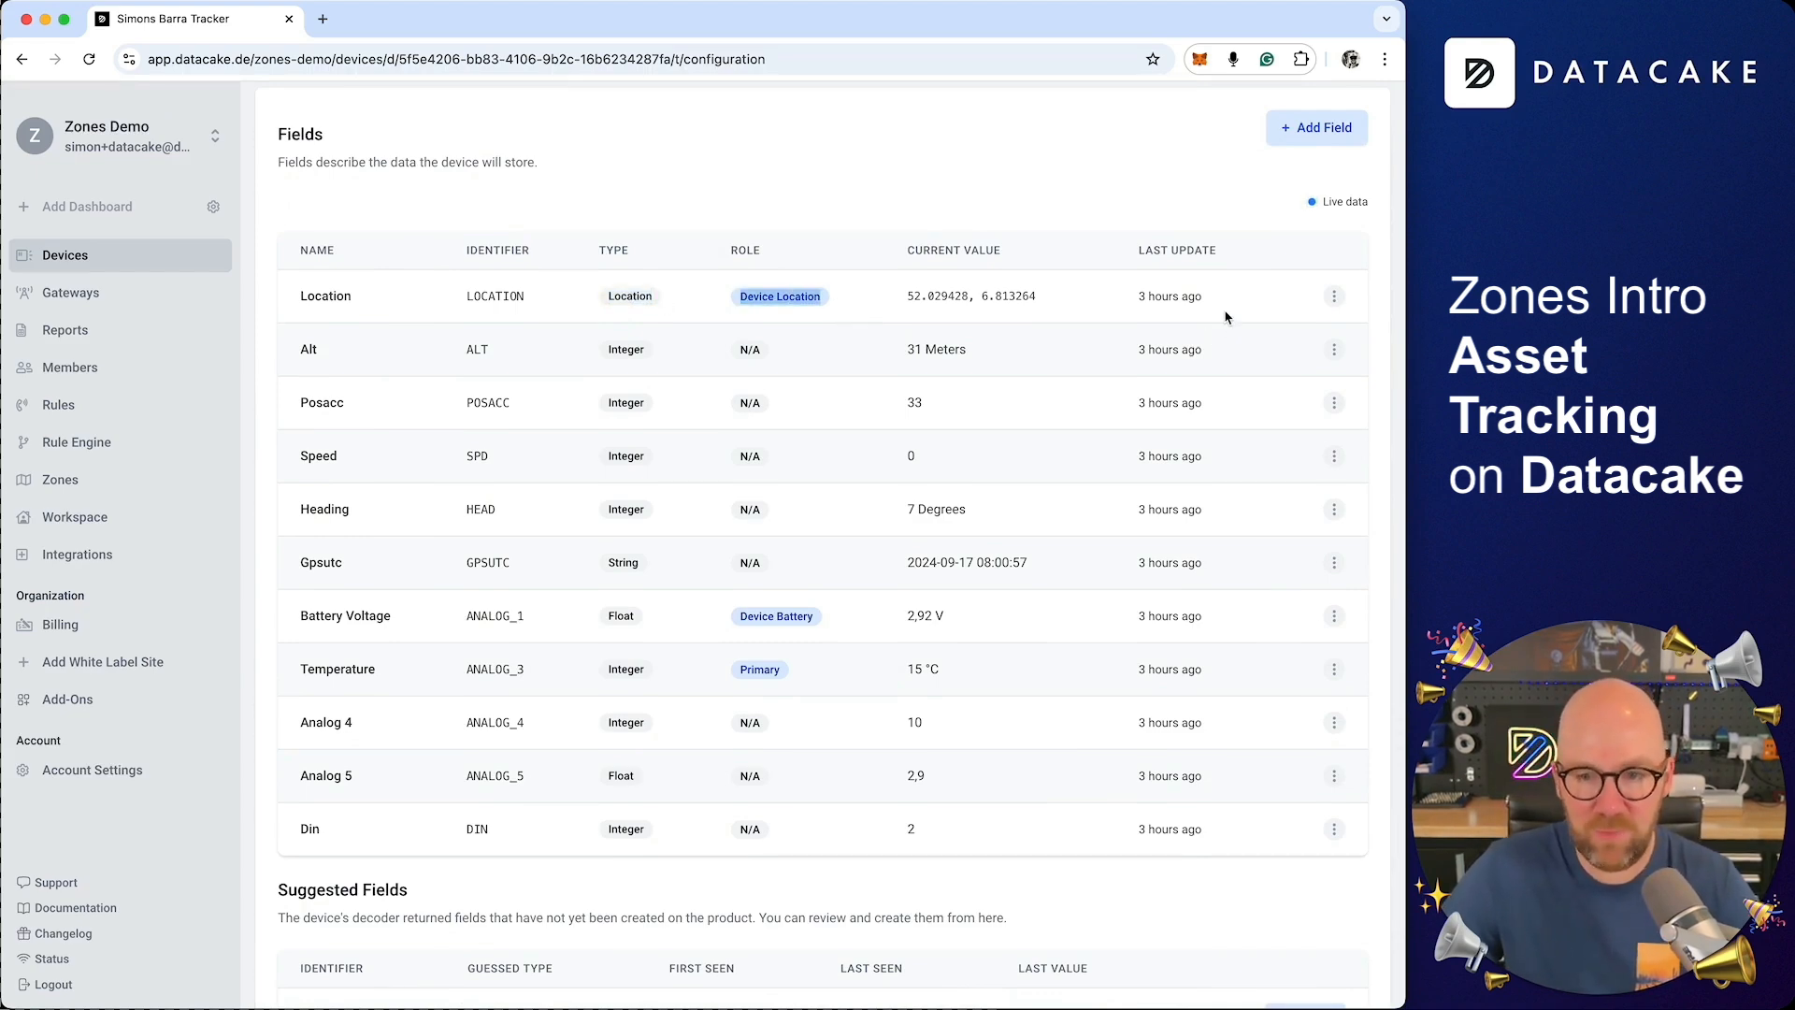
click(1332, 300)
click(1295, 337)
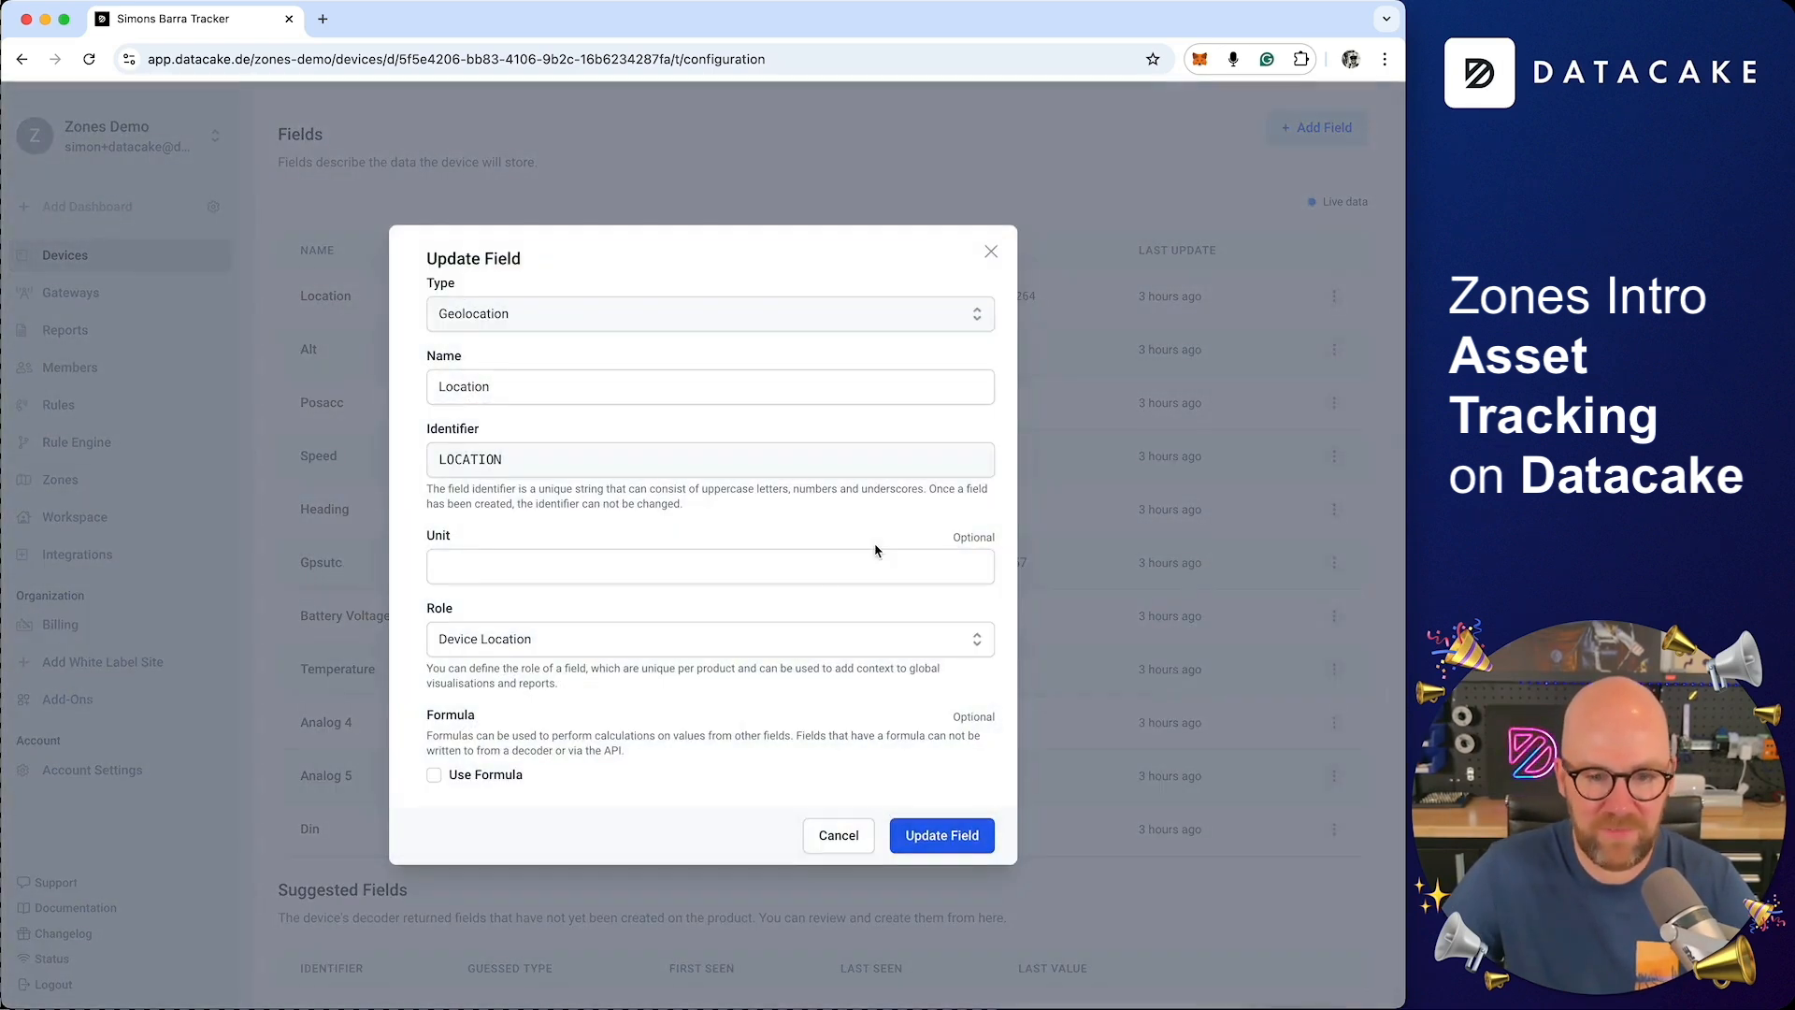
click(991, 251)
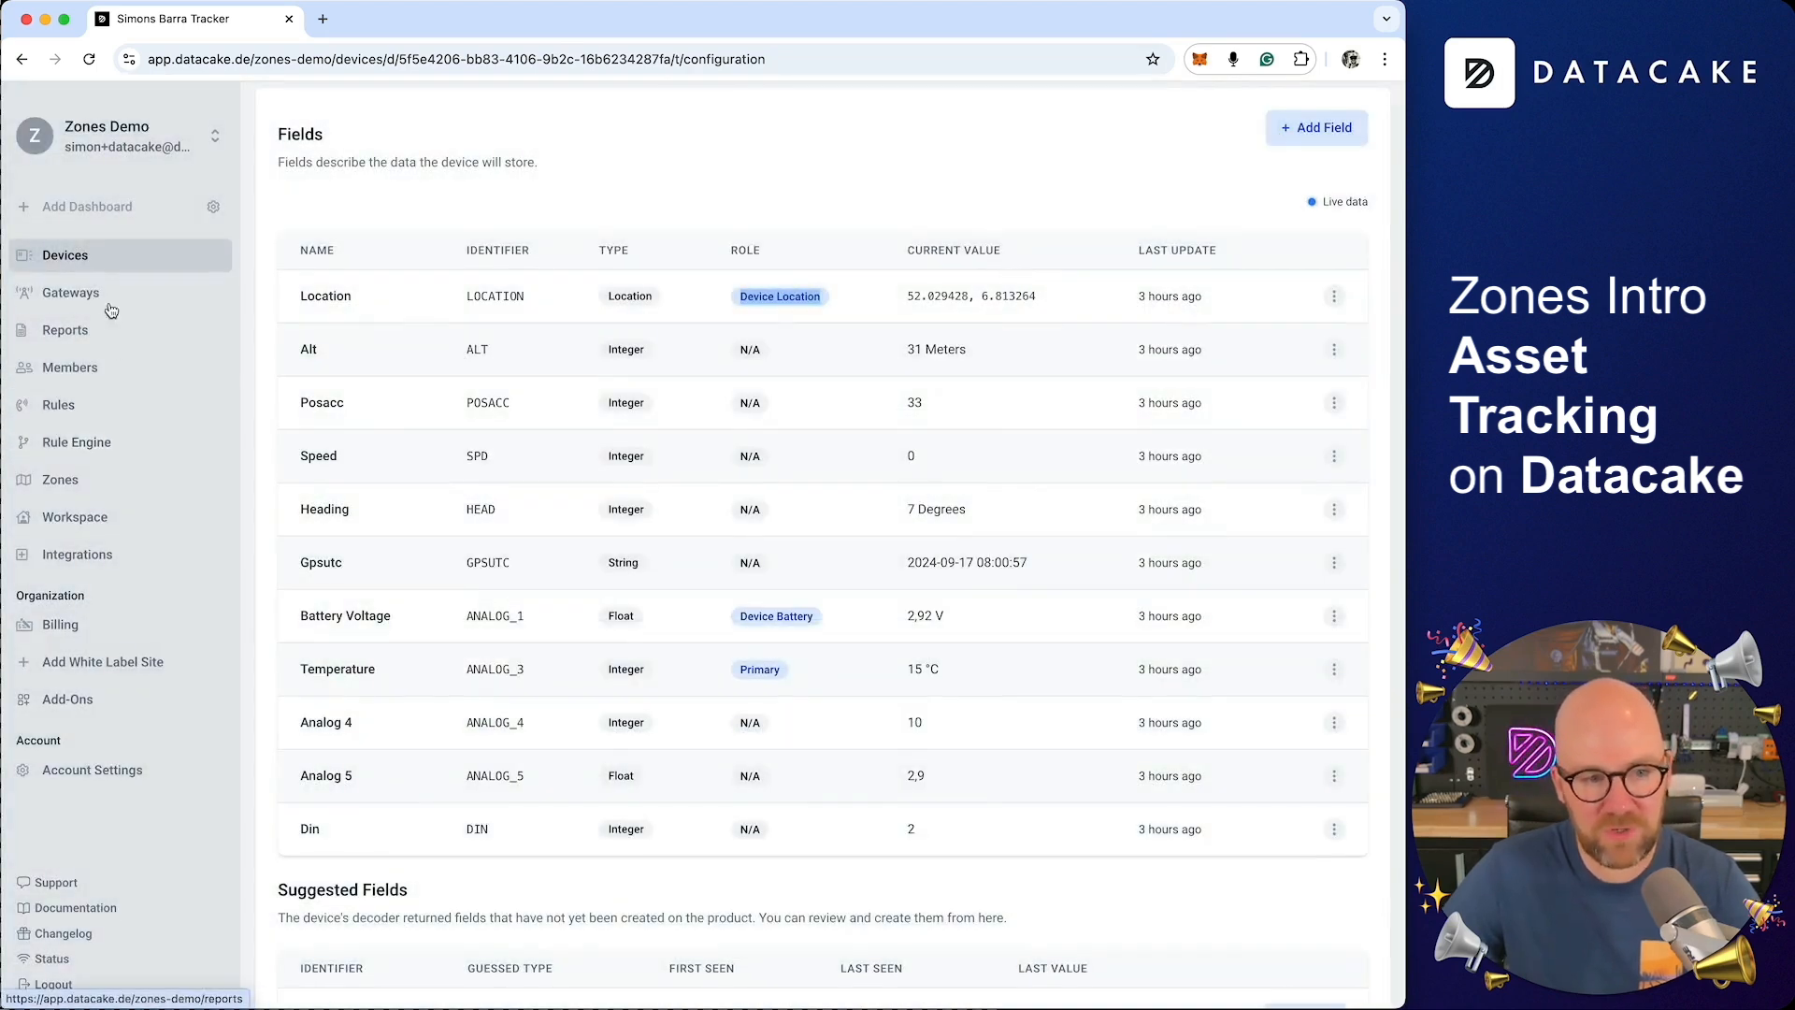
- View the device fleet on the map and inspect the tracker marker's details
click(98, 262)
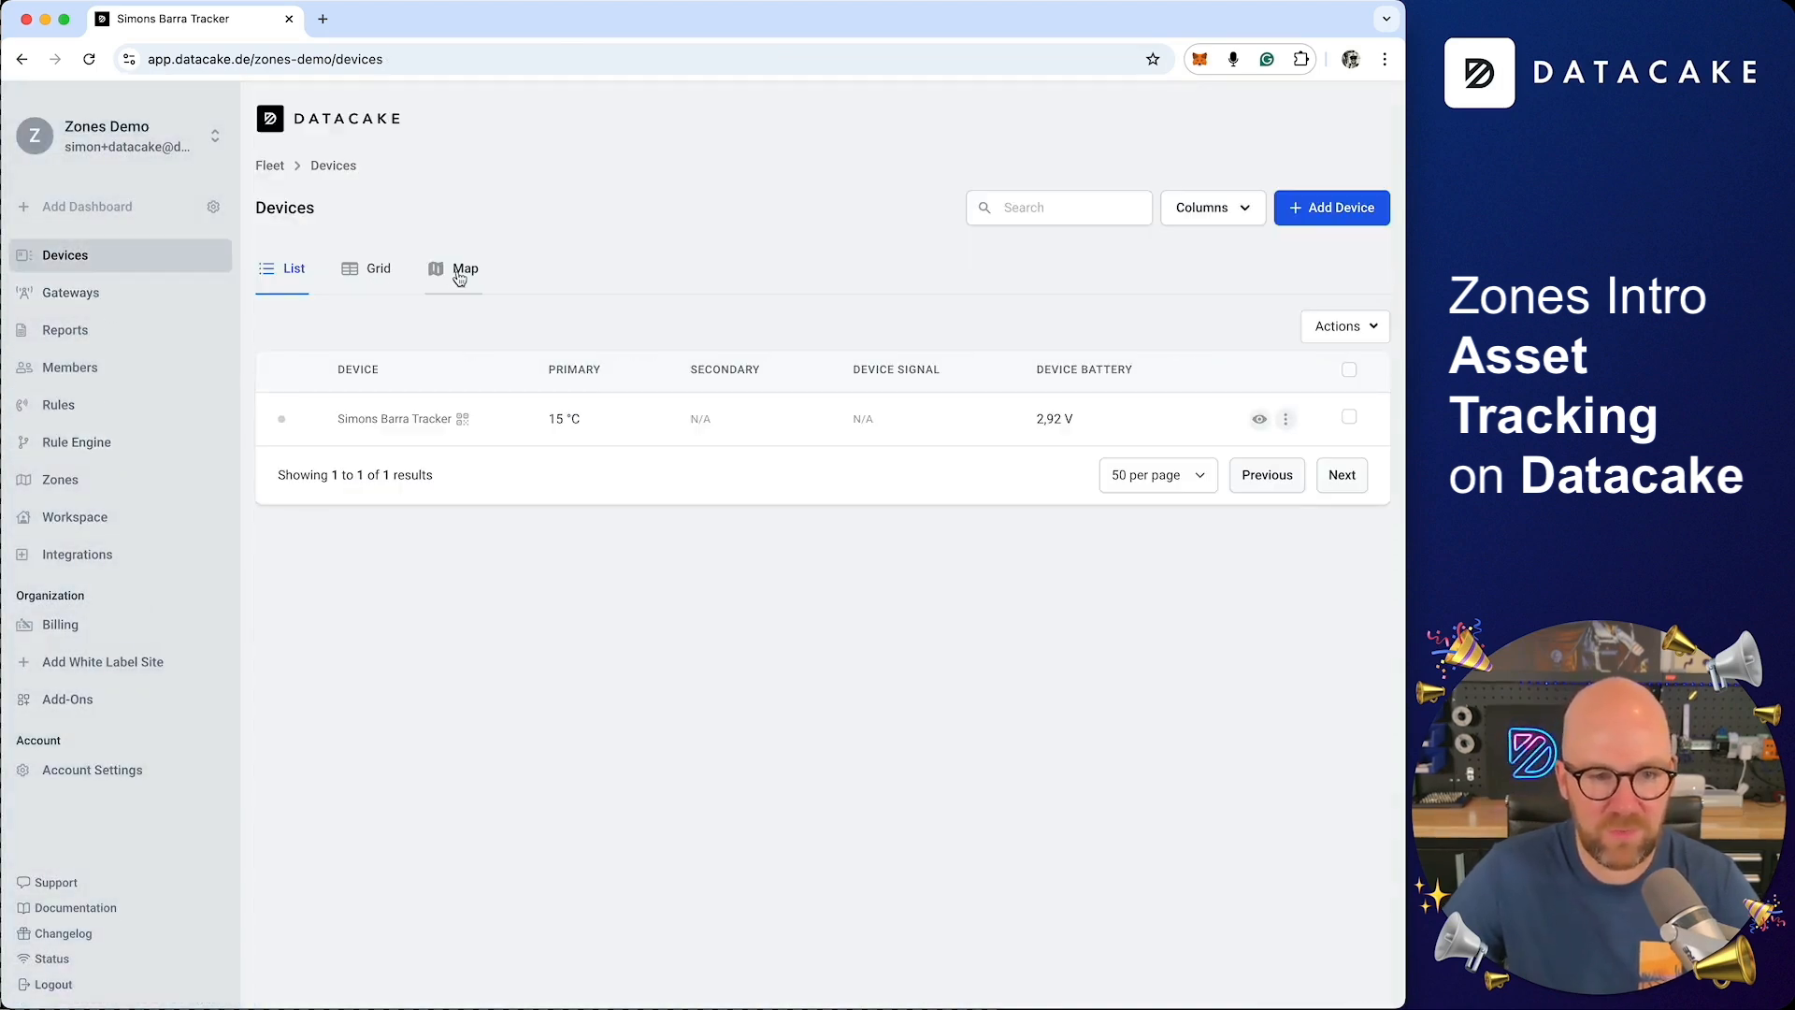
click(460, 271)
click(822, 649)
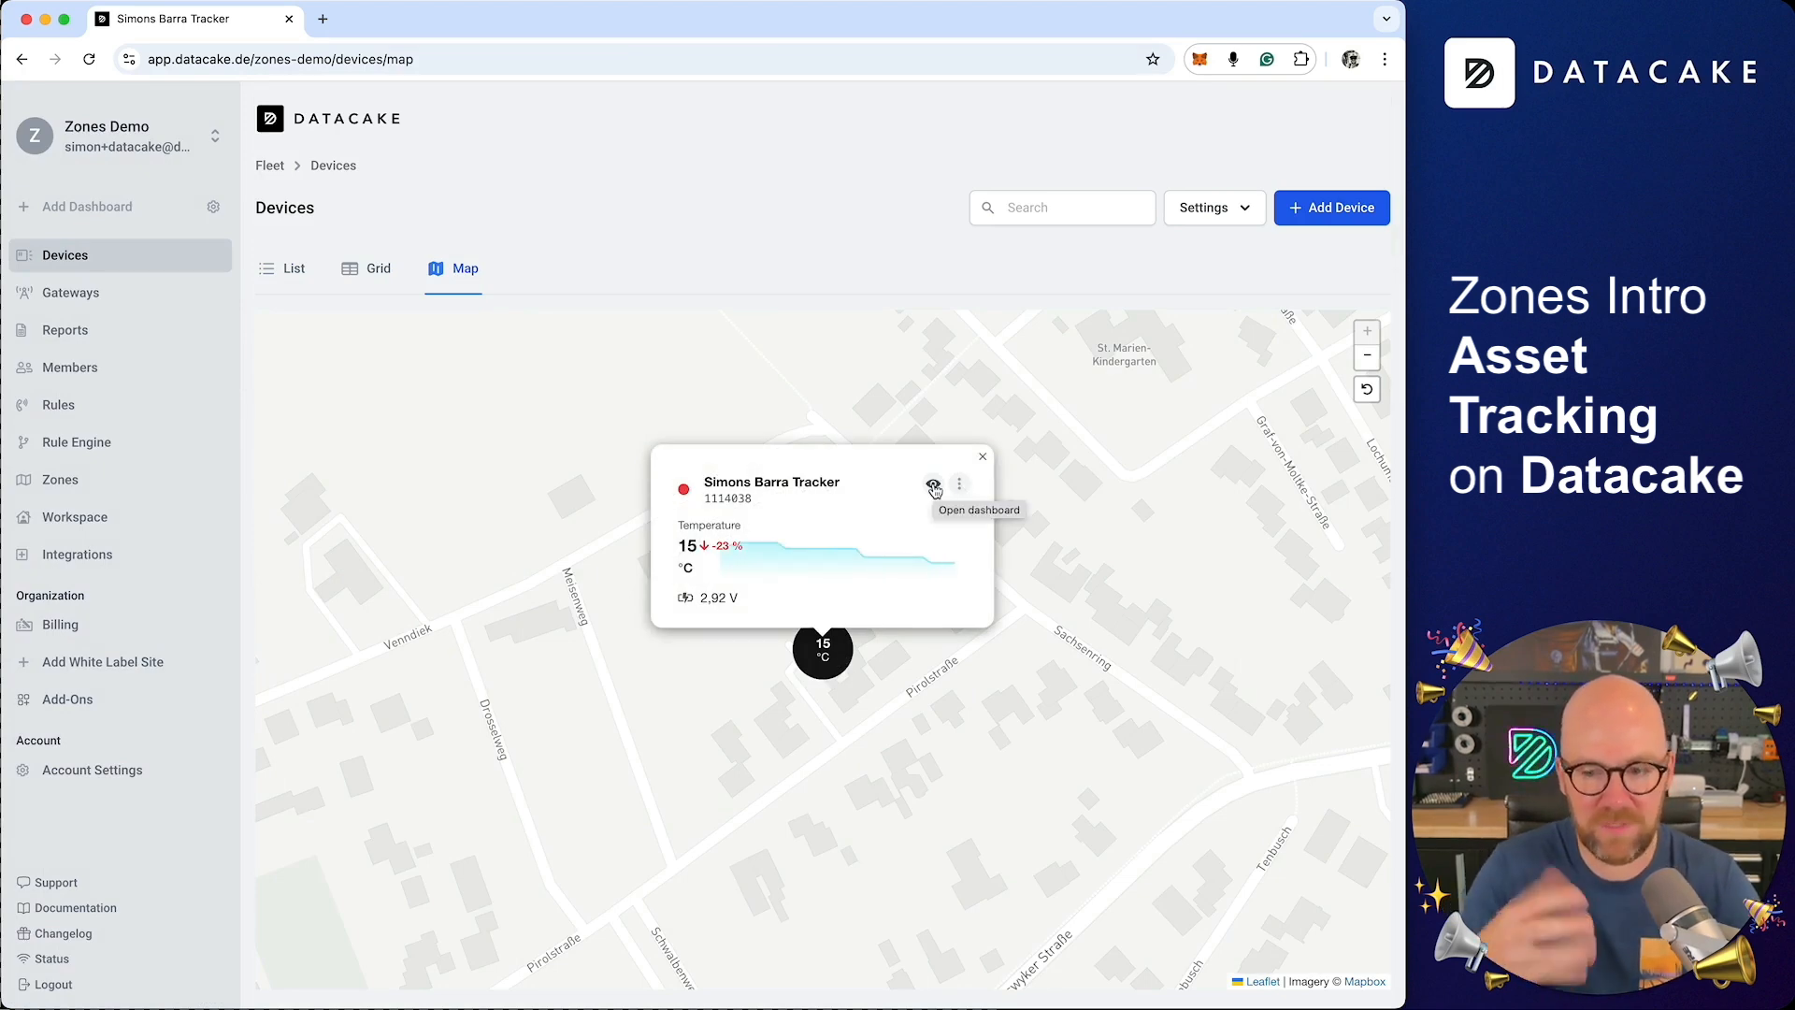
click(982, 456)
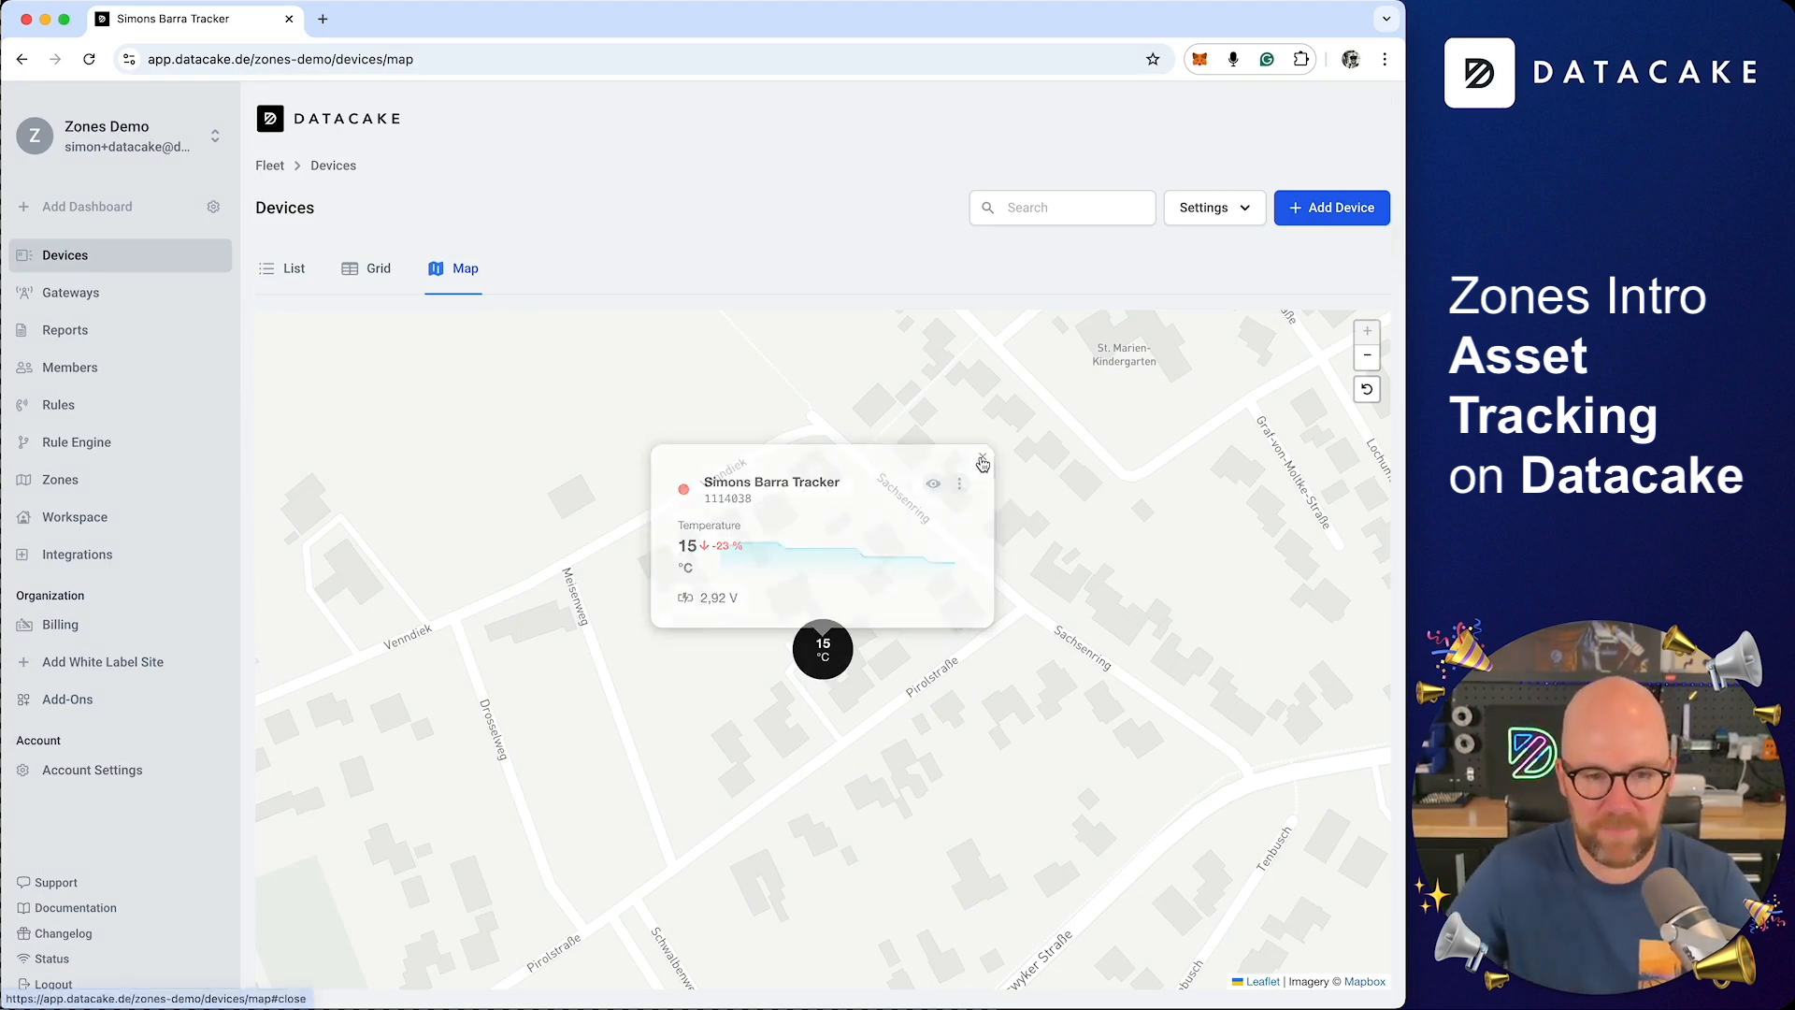
- Open the workspace's zone list and start adding a new zone
click(76, 486)
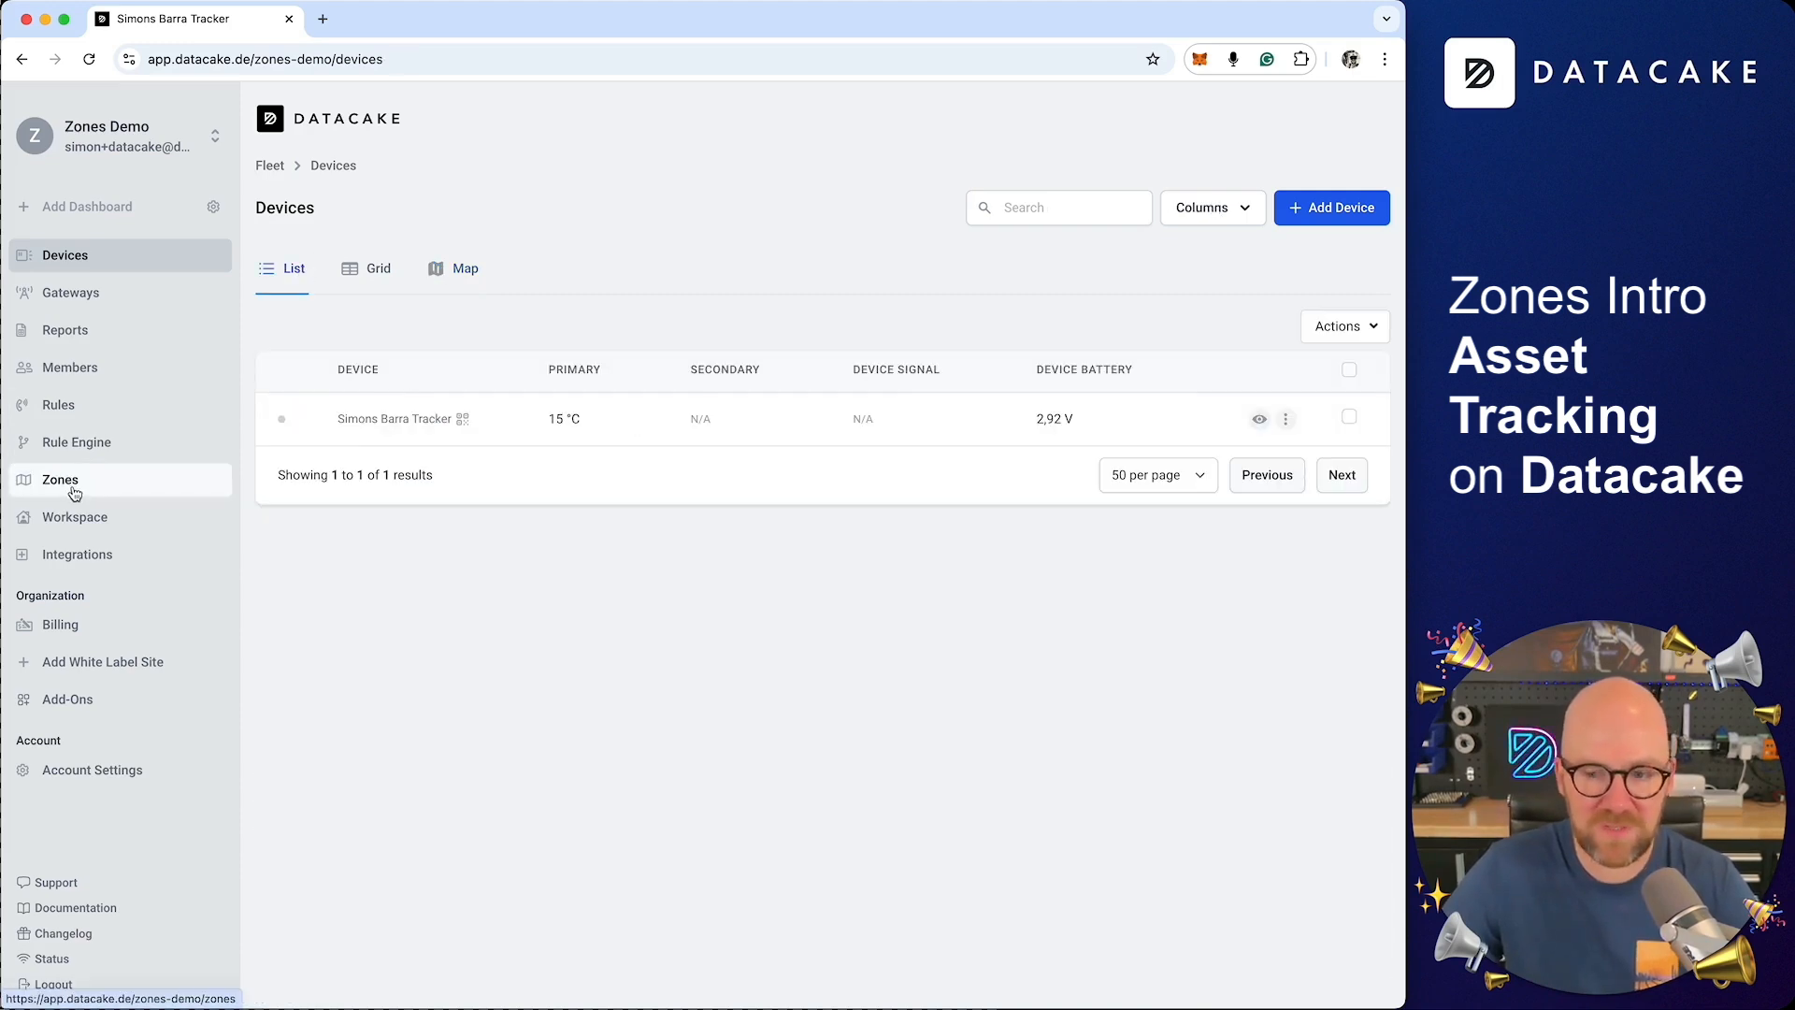
click(82, 495)
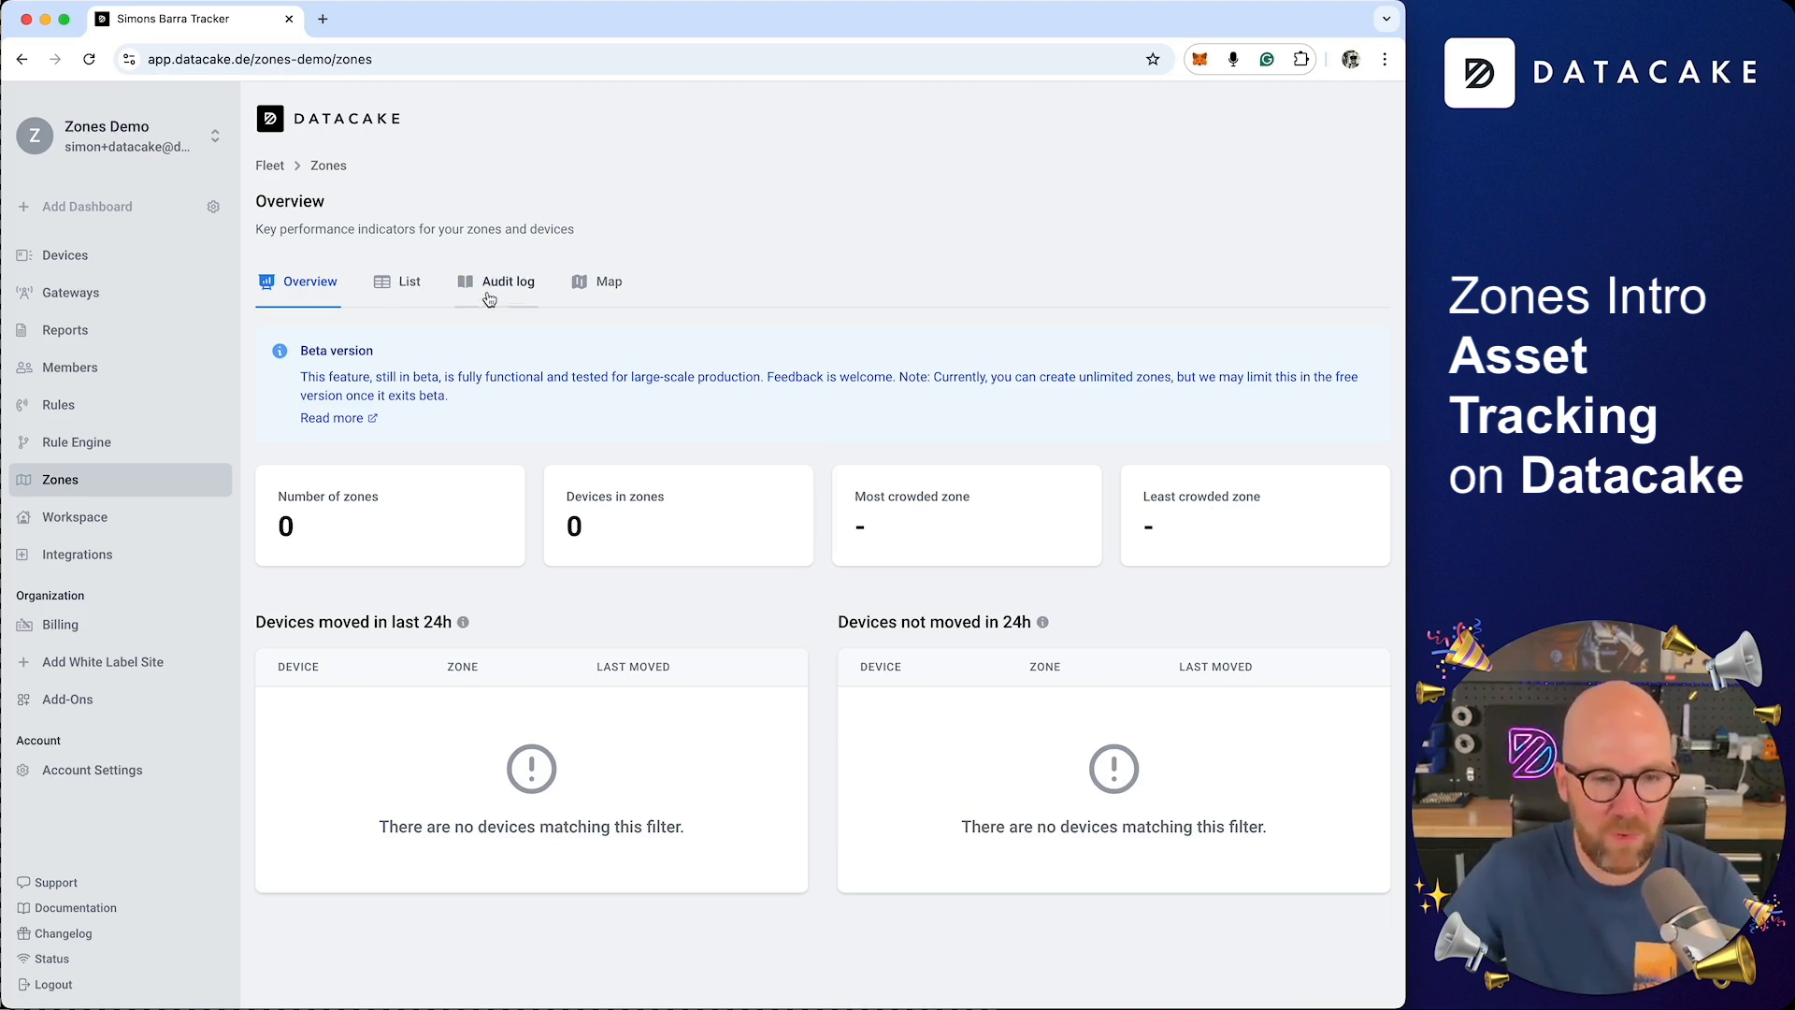
click(412, 299)
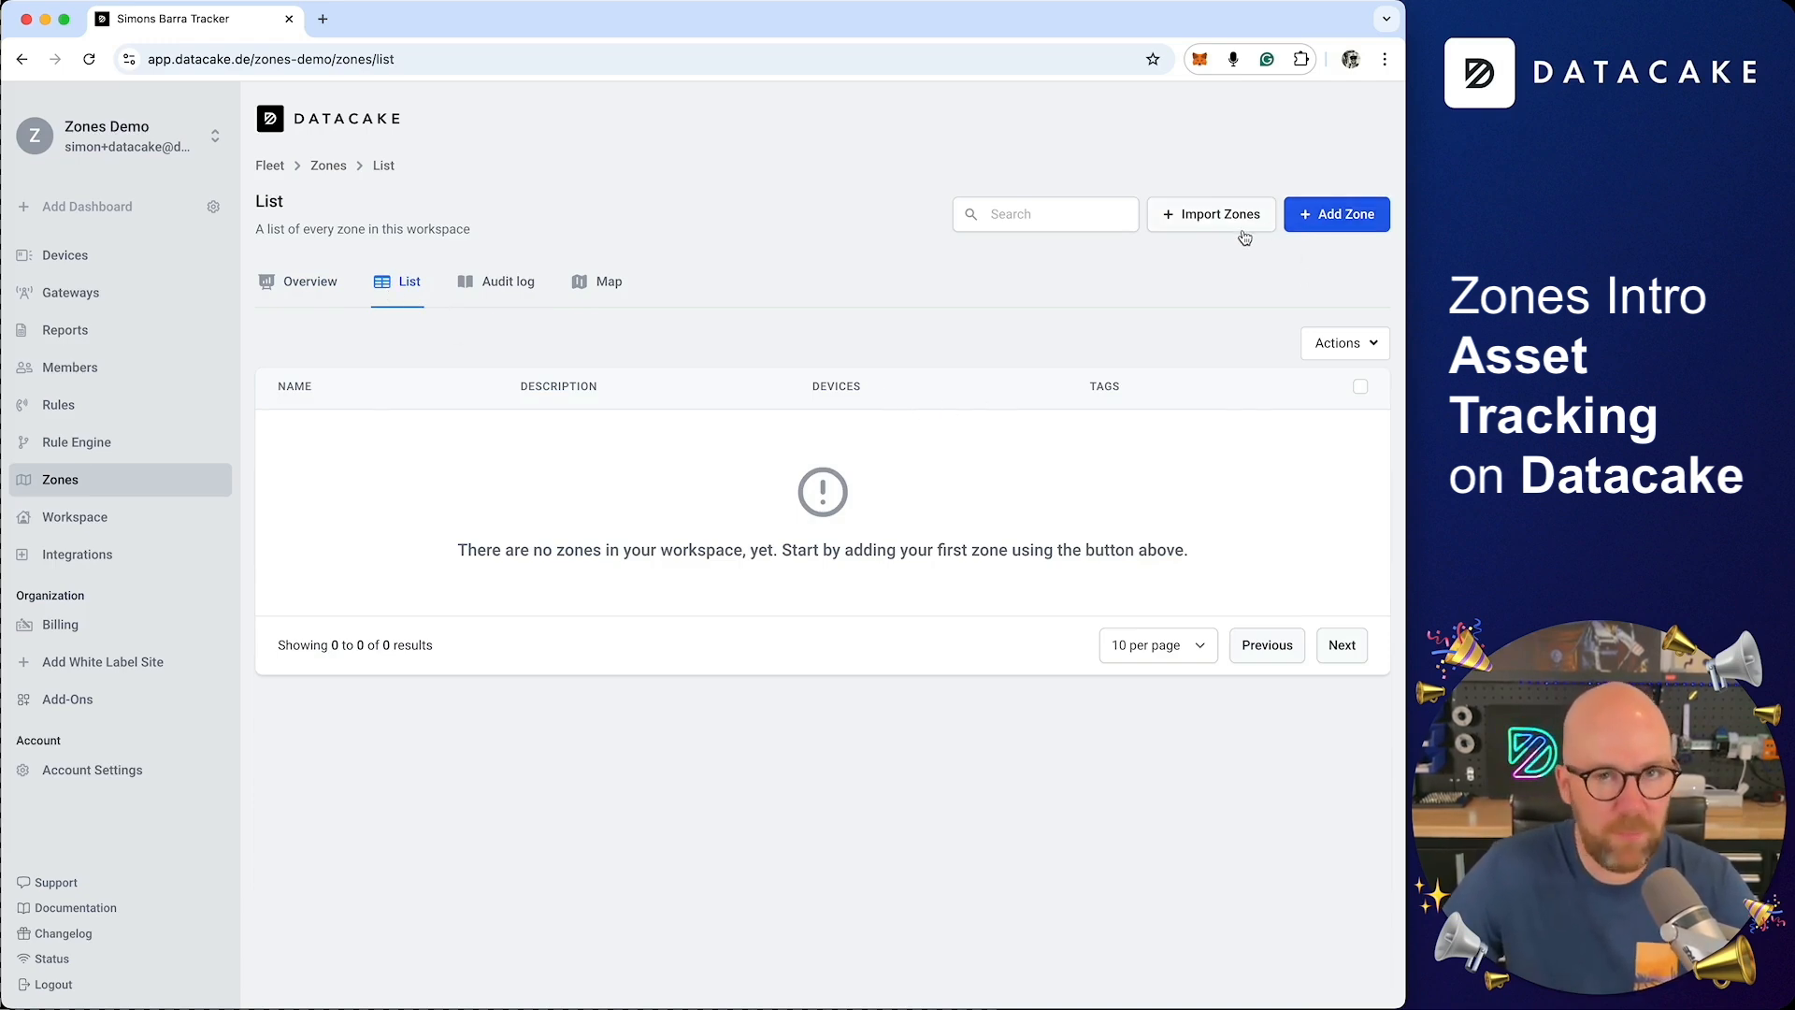
click(1326, 227)
- Draw a circular zone on the map, centred on Vreden and covering most of the town
scroll(710, 657, down, 8)
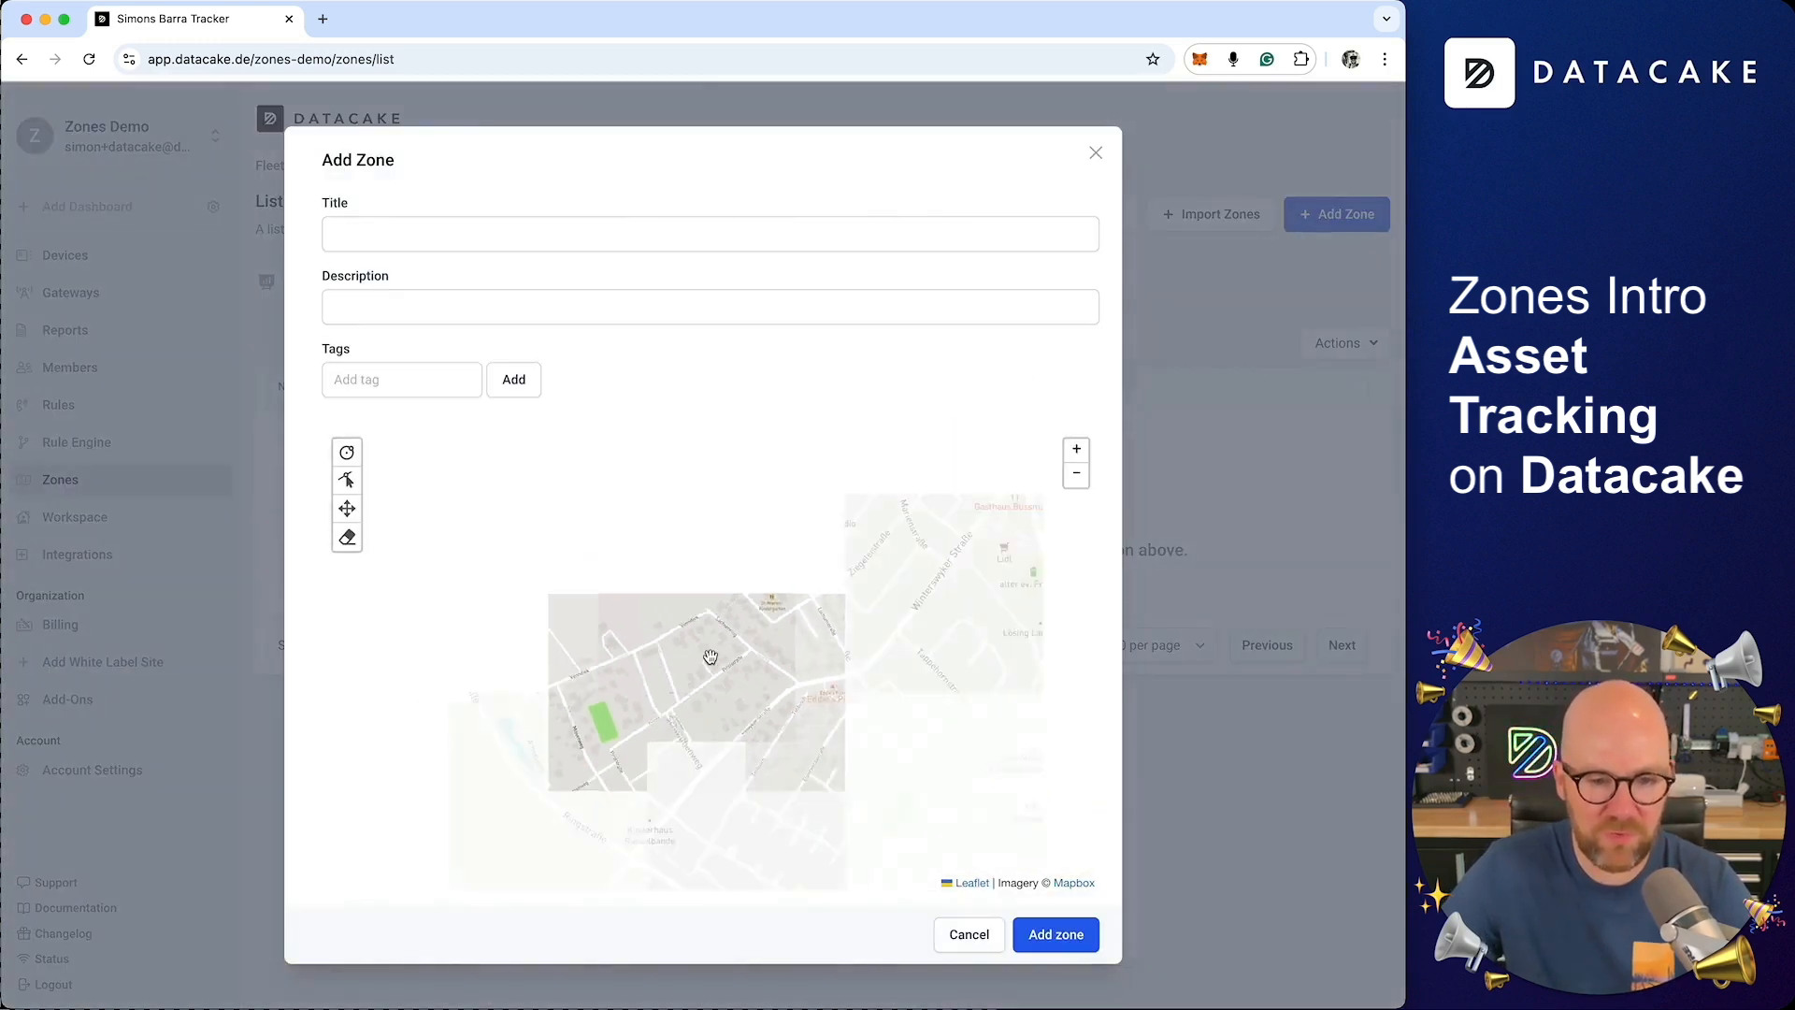
scroll(743, 655, up, 2)
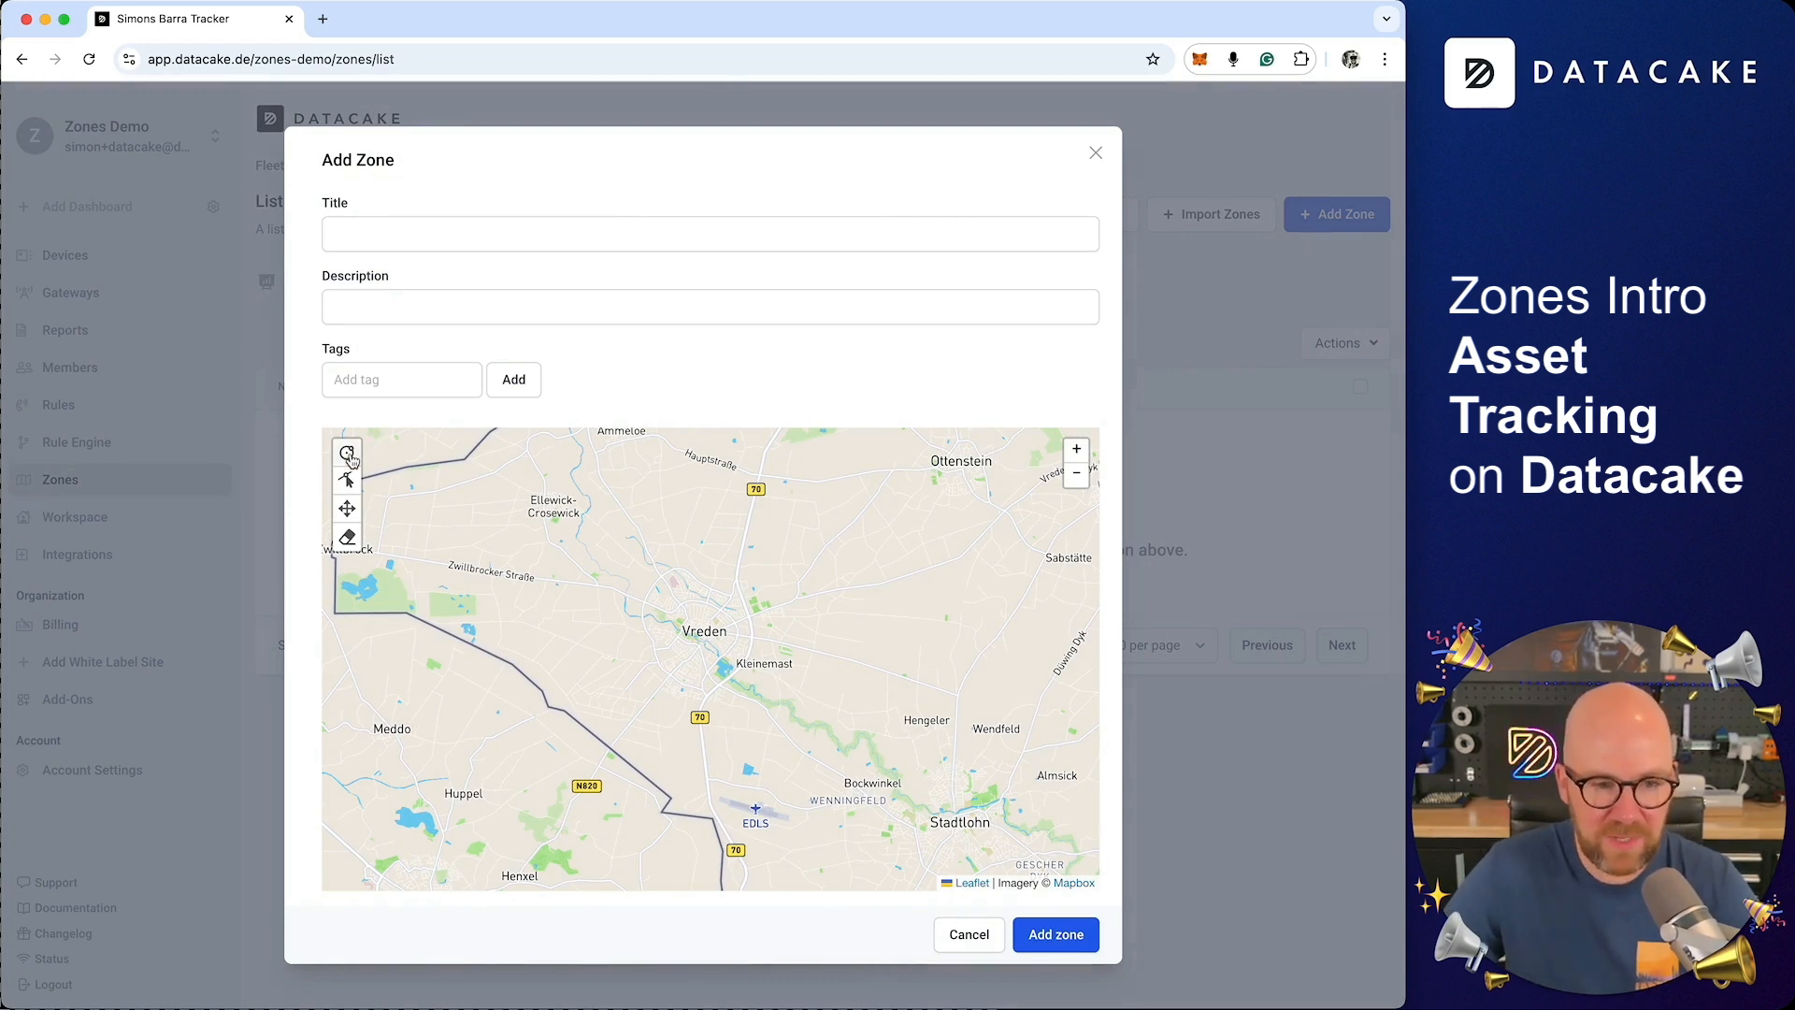
scroll(681, 611, up, 3)
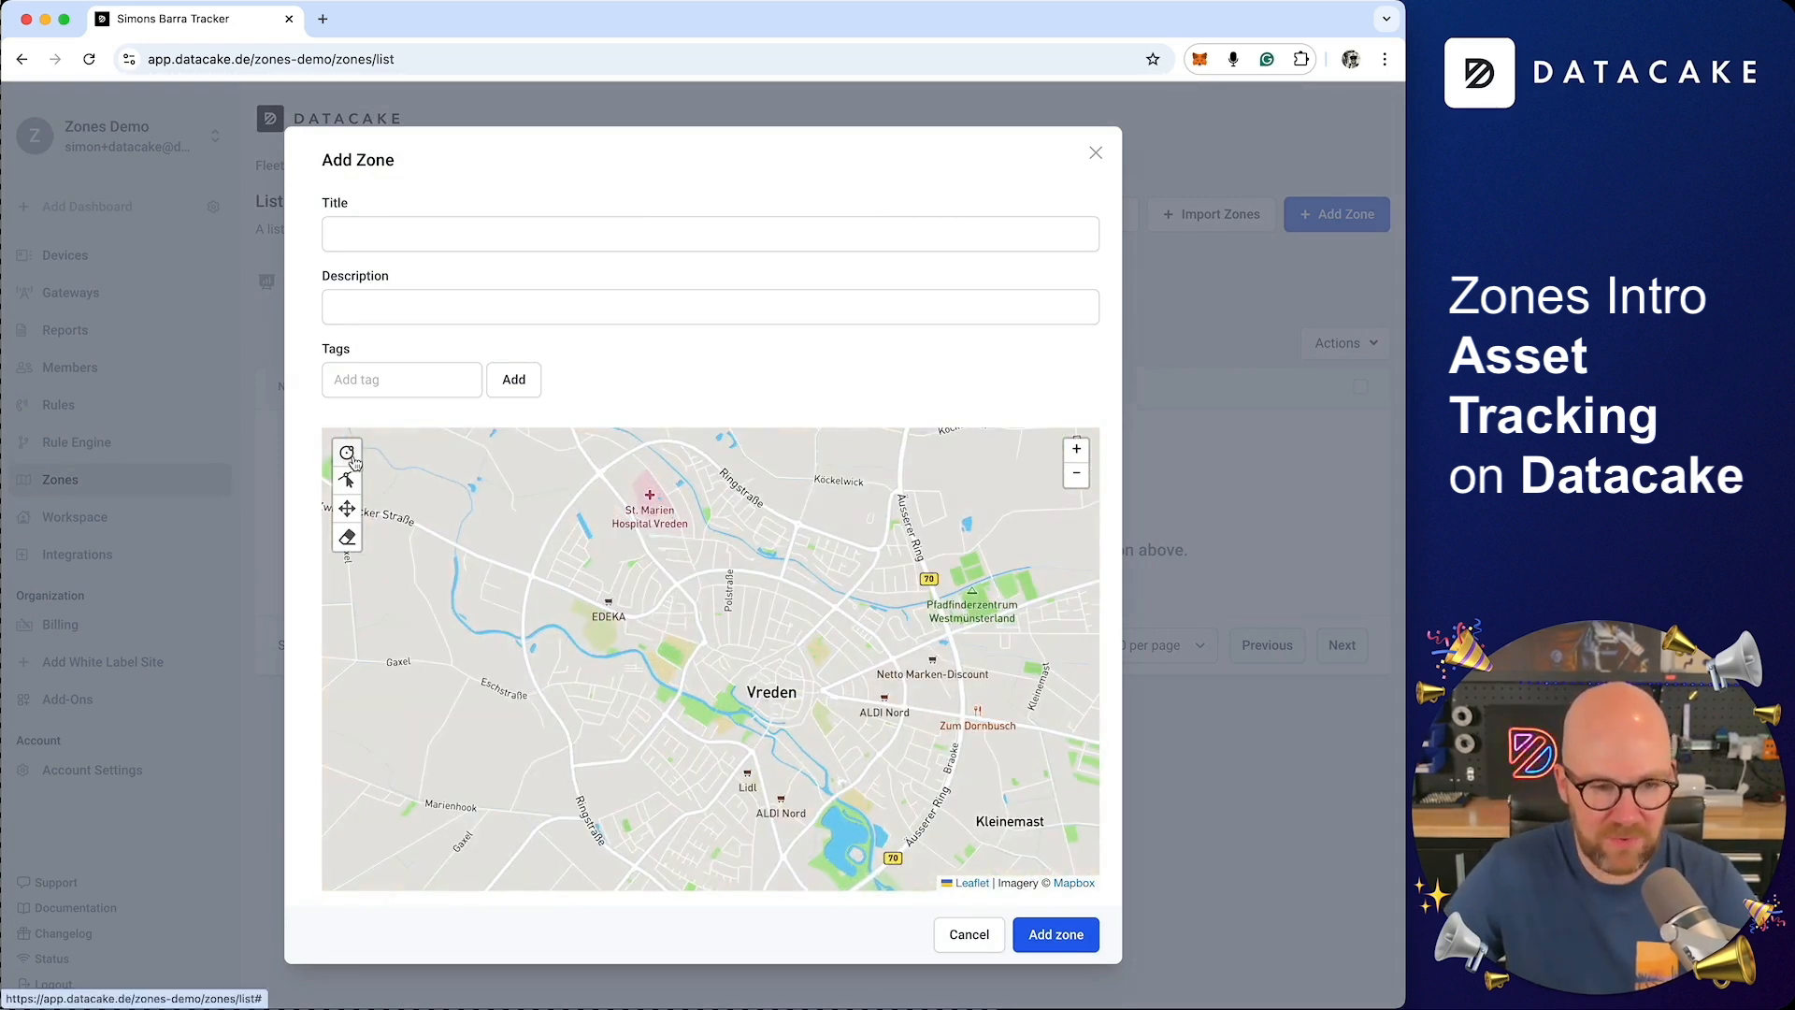
click(359, 456)
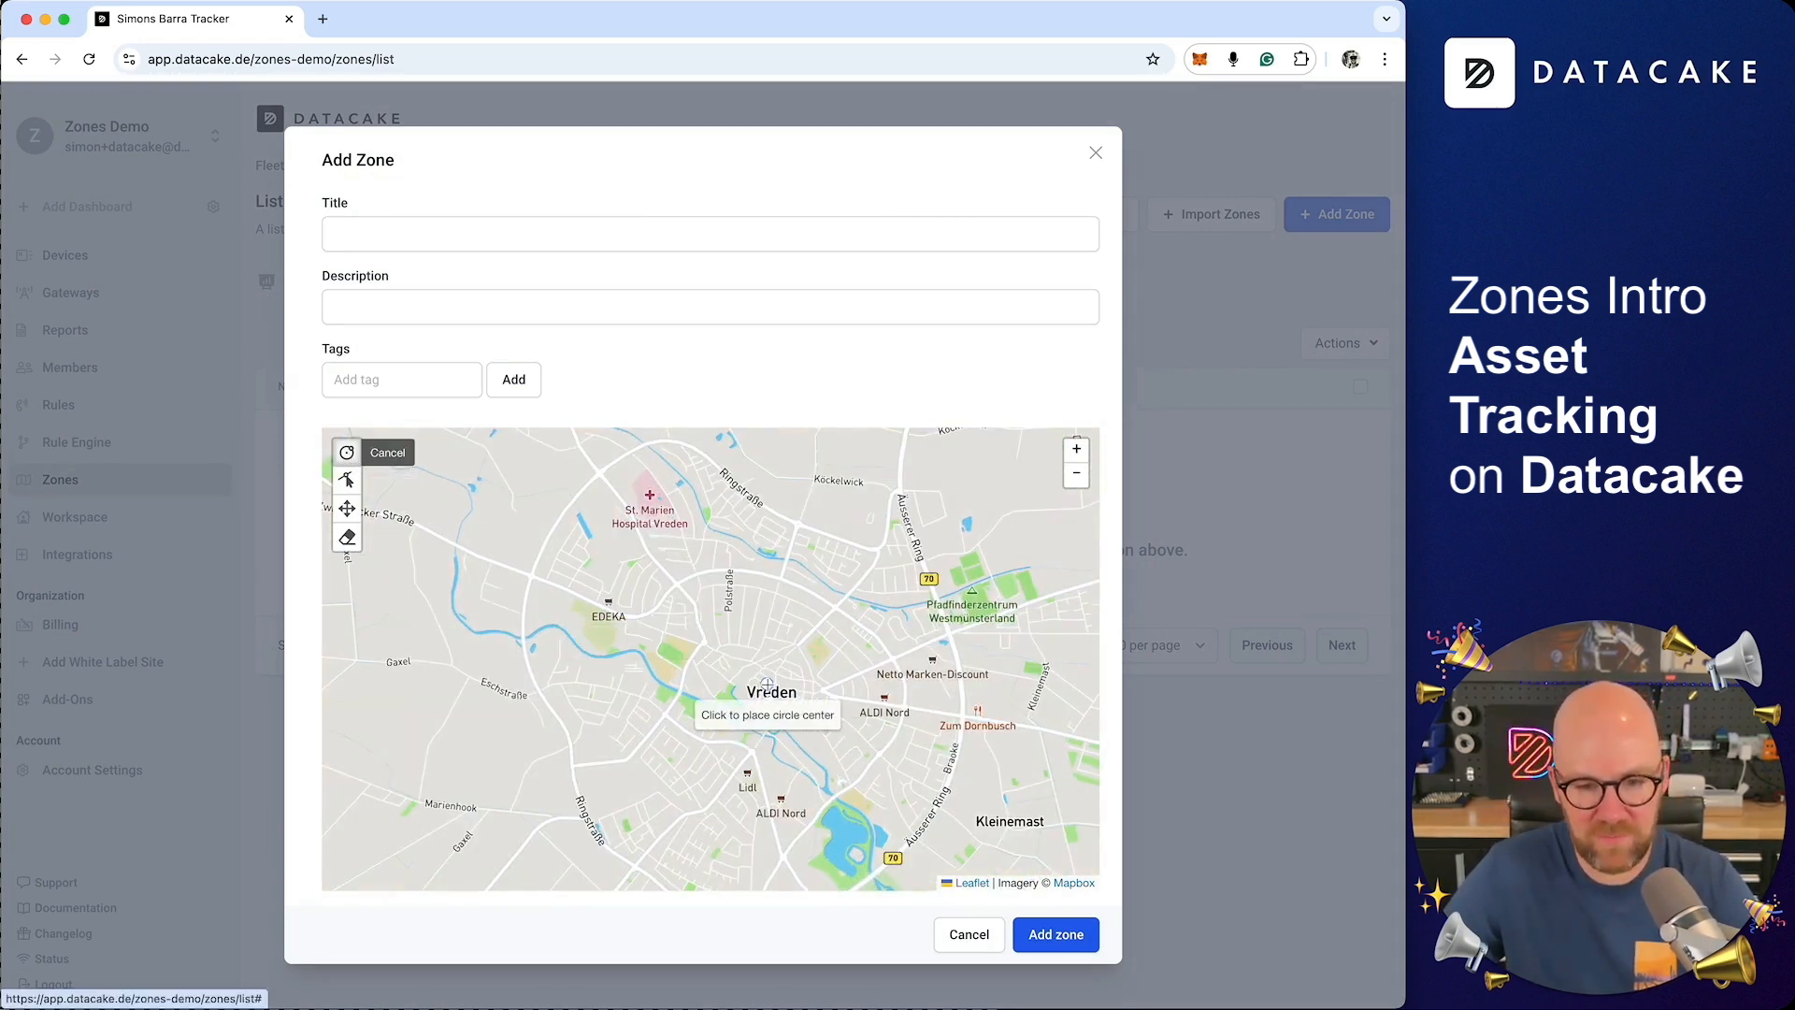
mouse_move(767, 685)
mouse_down()
mouse_move(902, 759)
mouse_move(997, 651)
mouse_up()
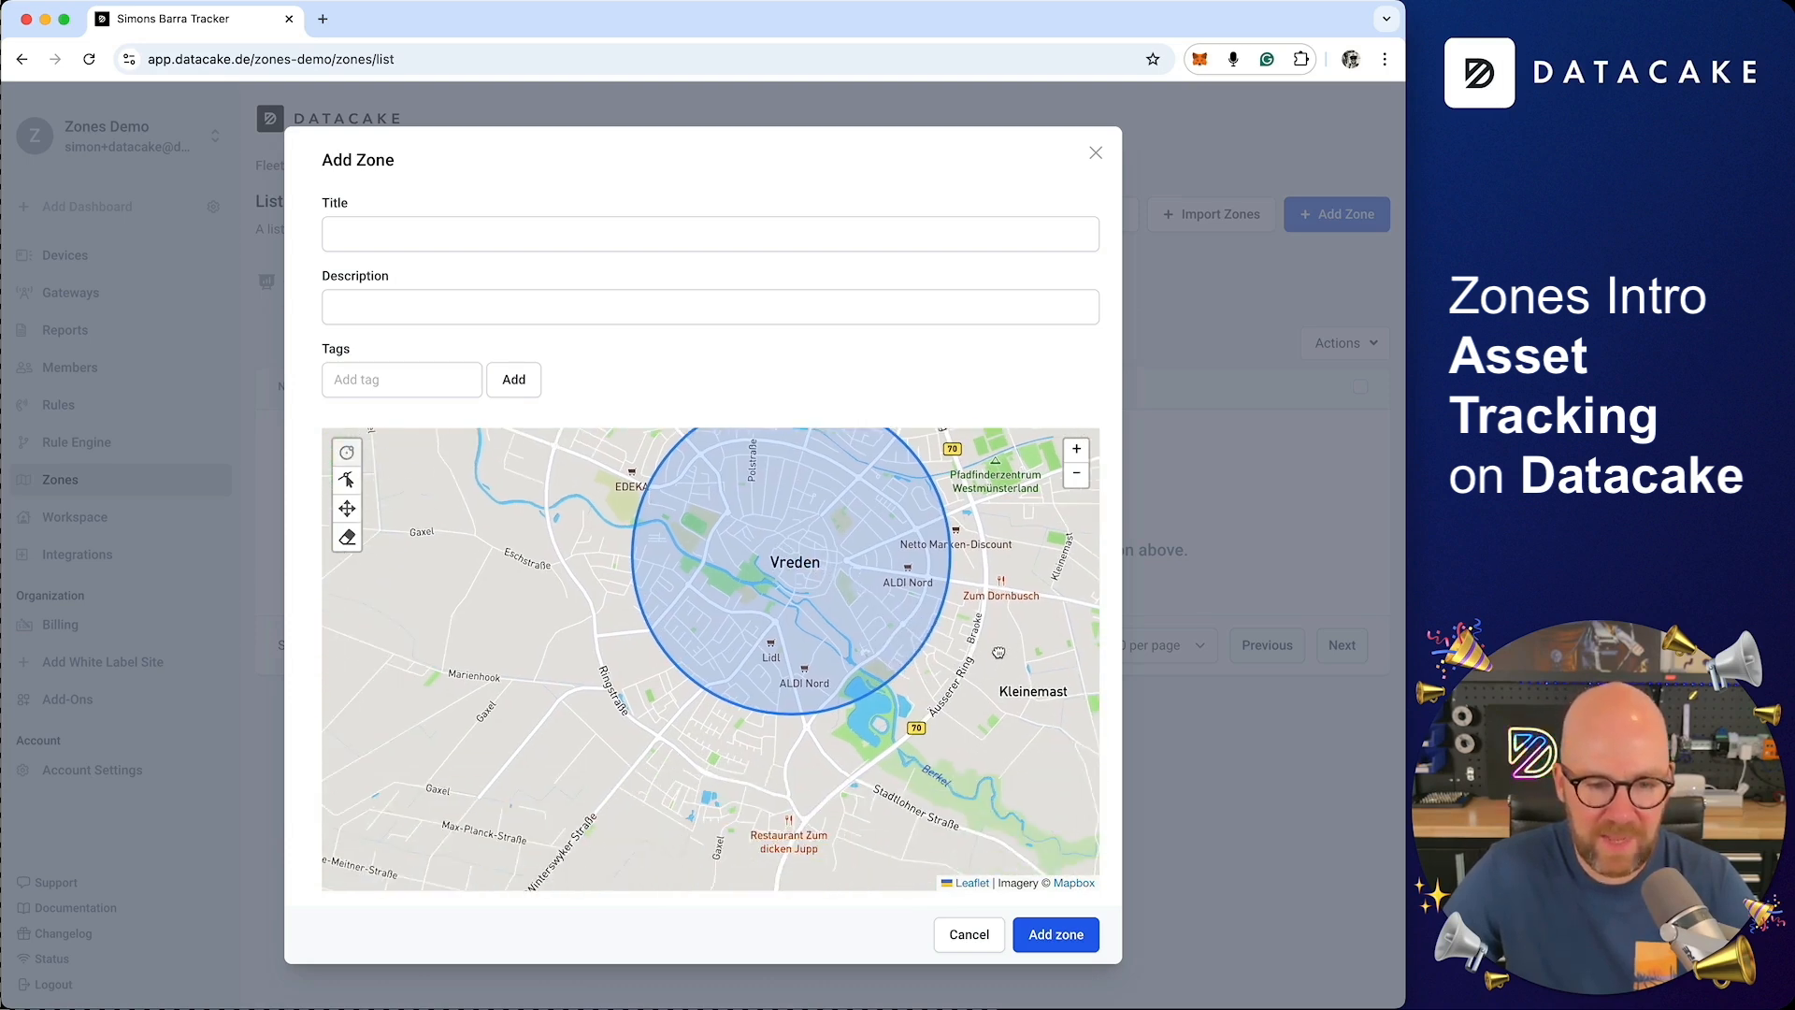
- Move the circular zone southwest of Vreden's centre so that it covers the Ringstraße area
click(348, 540)
drag(811, 564, 759, 682)
click(348, 510)
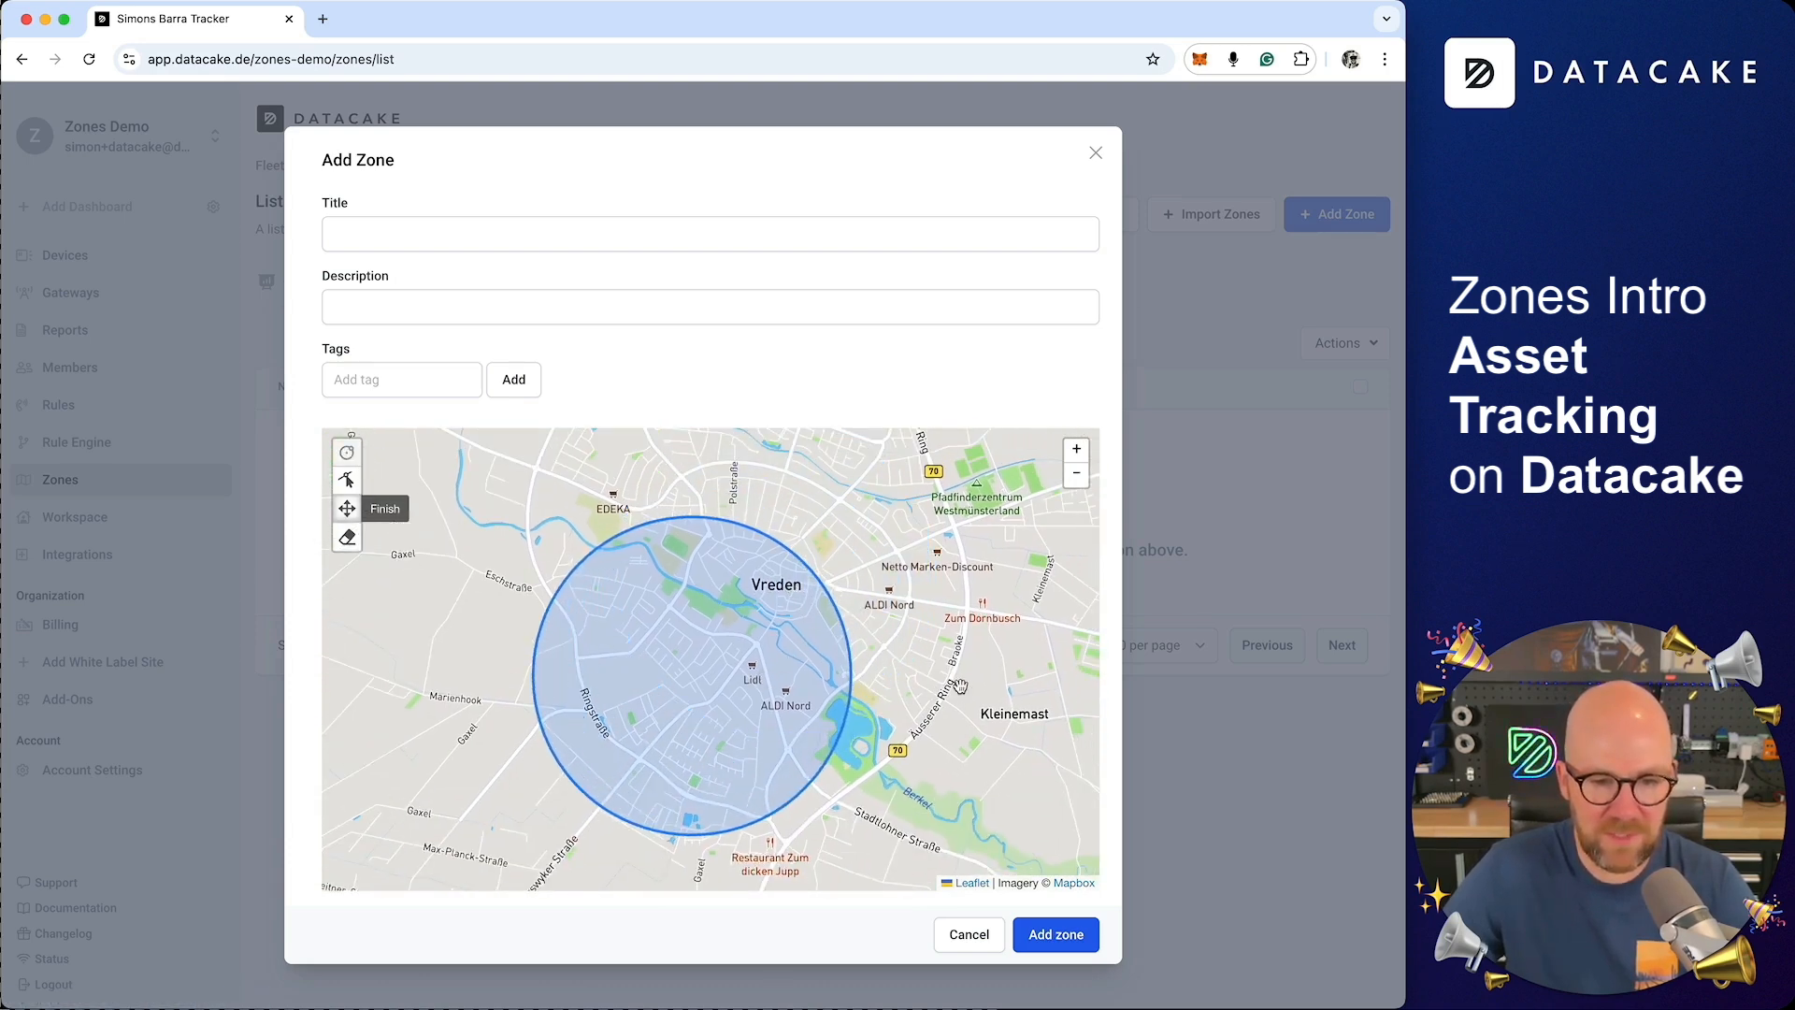
- Title the zone with the owner's first name plus "s Home Zone" and describe it as "My home zone"
click(500, 222)
text(Simon)
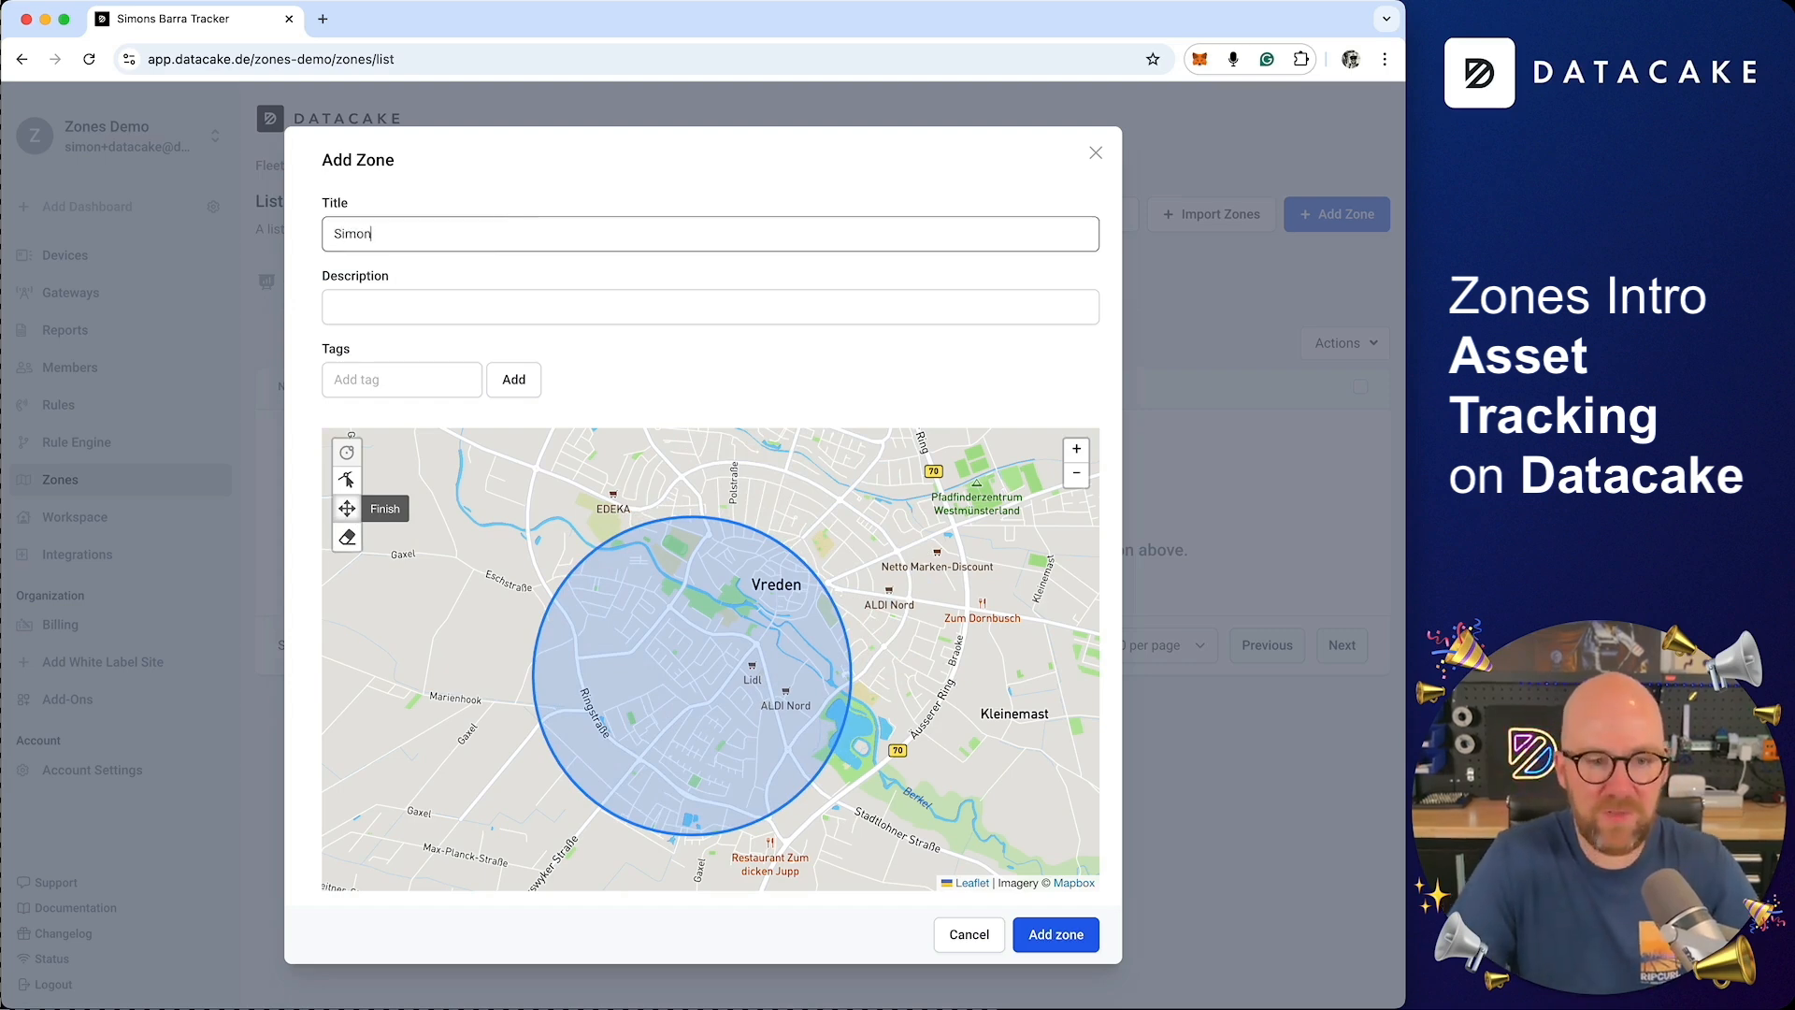
text(s Home Zone)
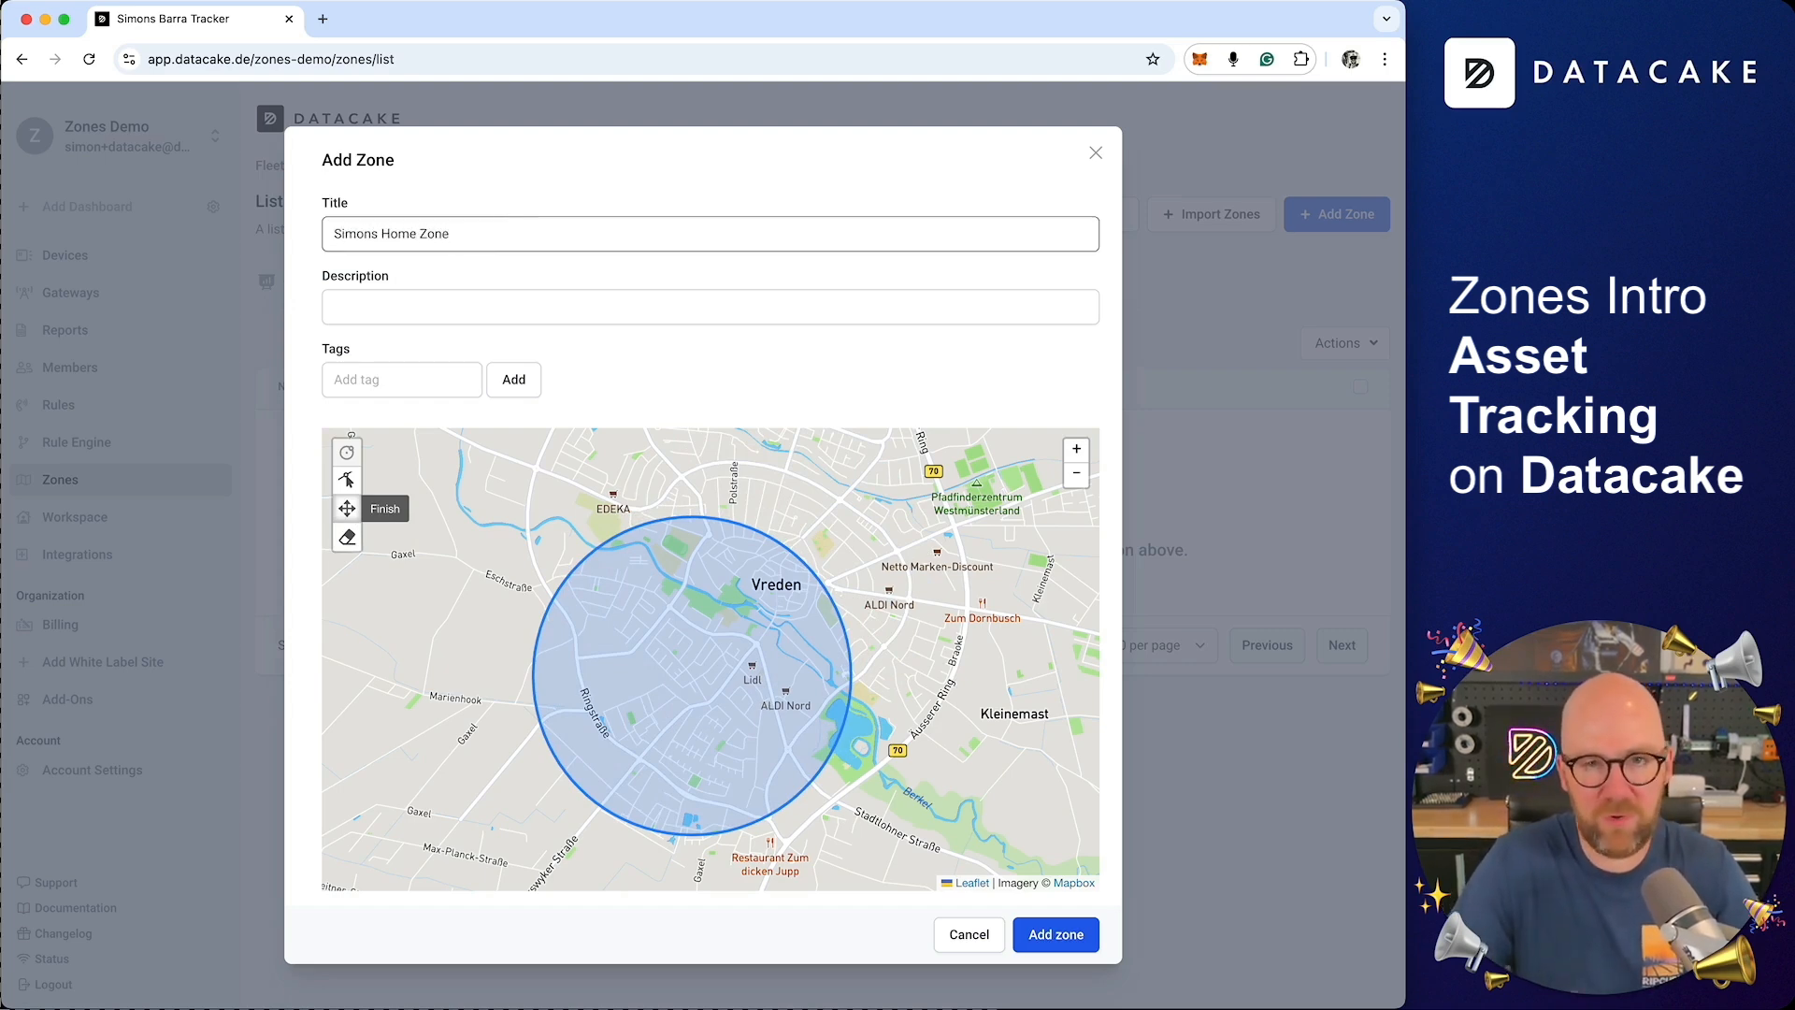
click(489, 303)
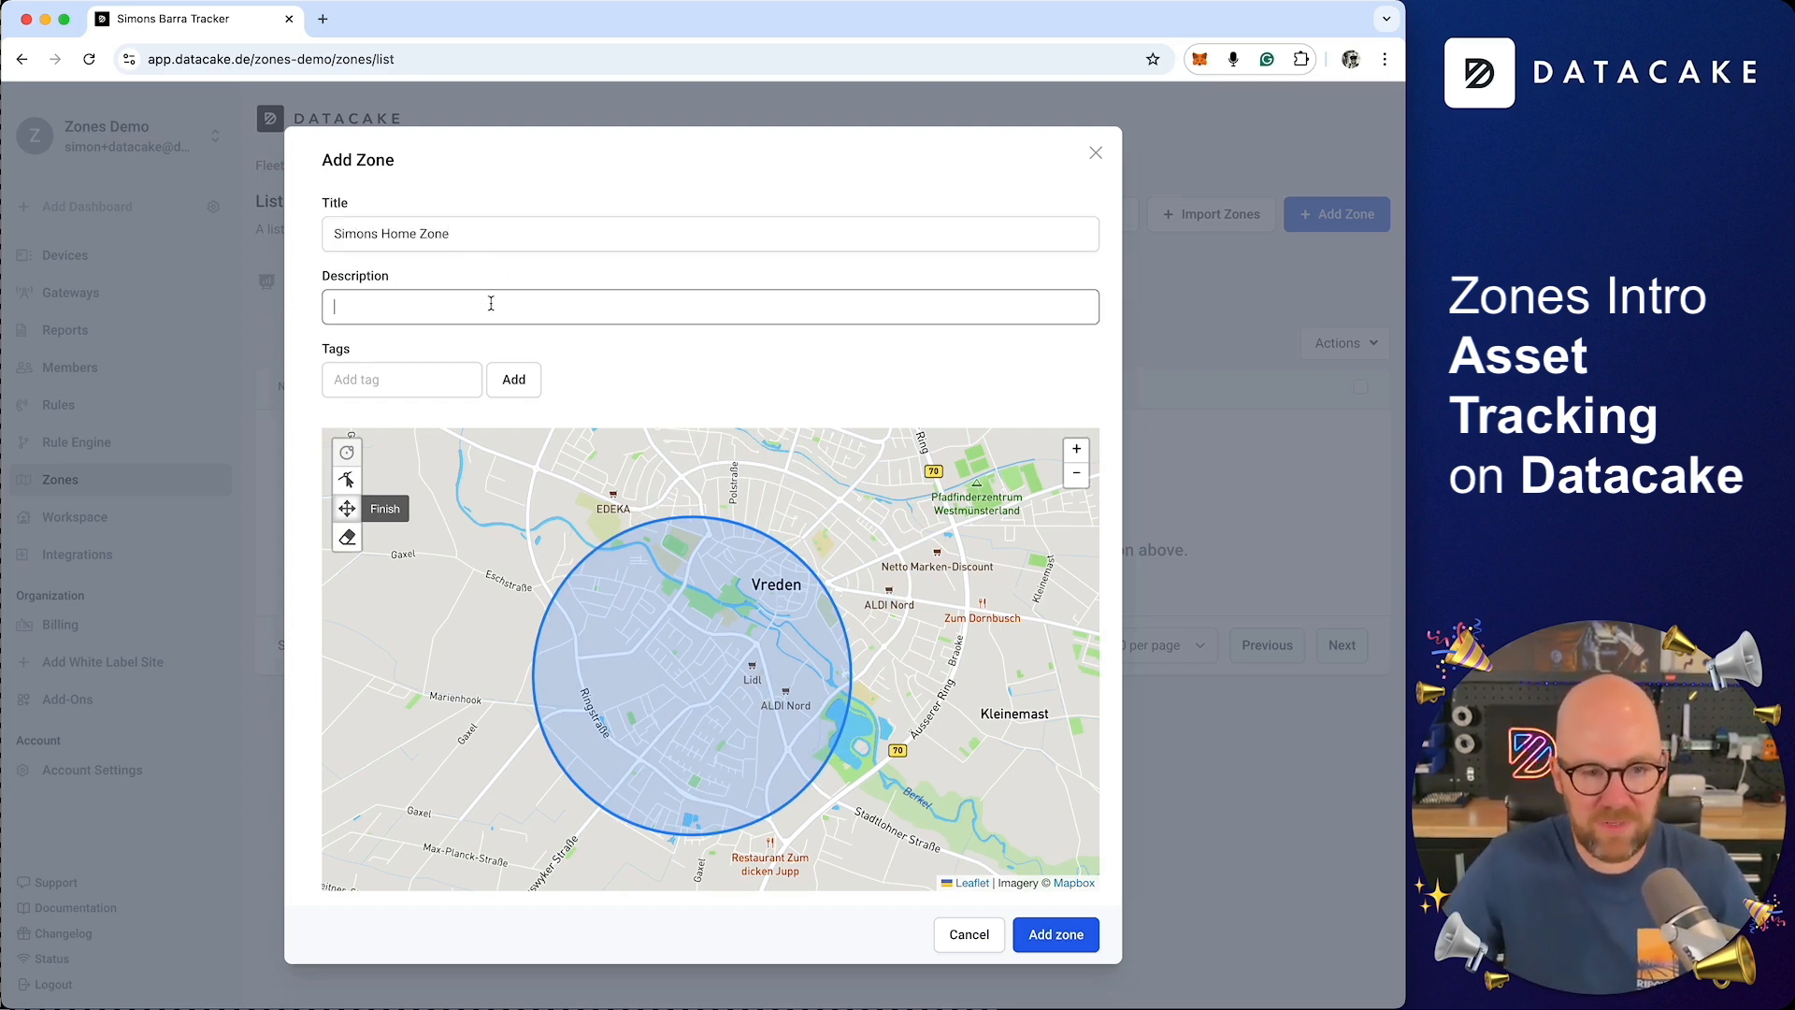
text(My home zone)
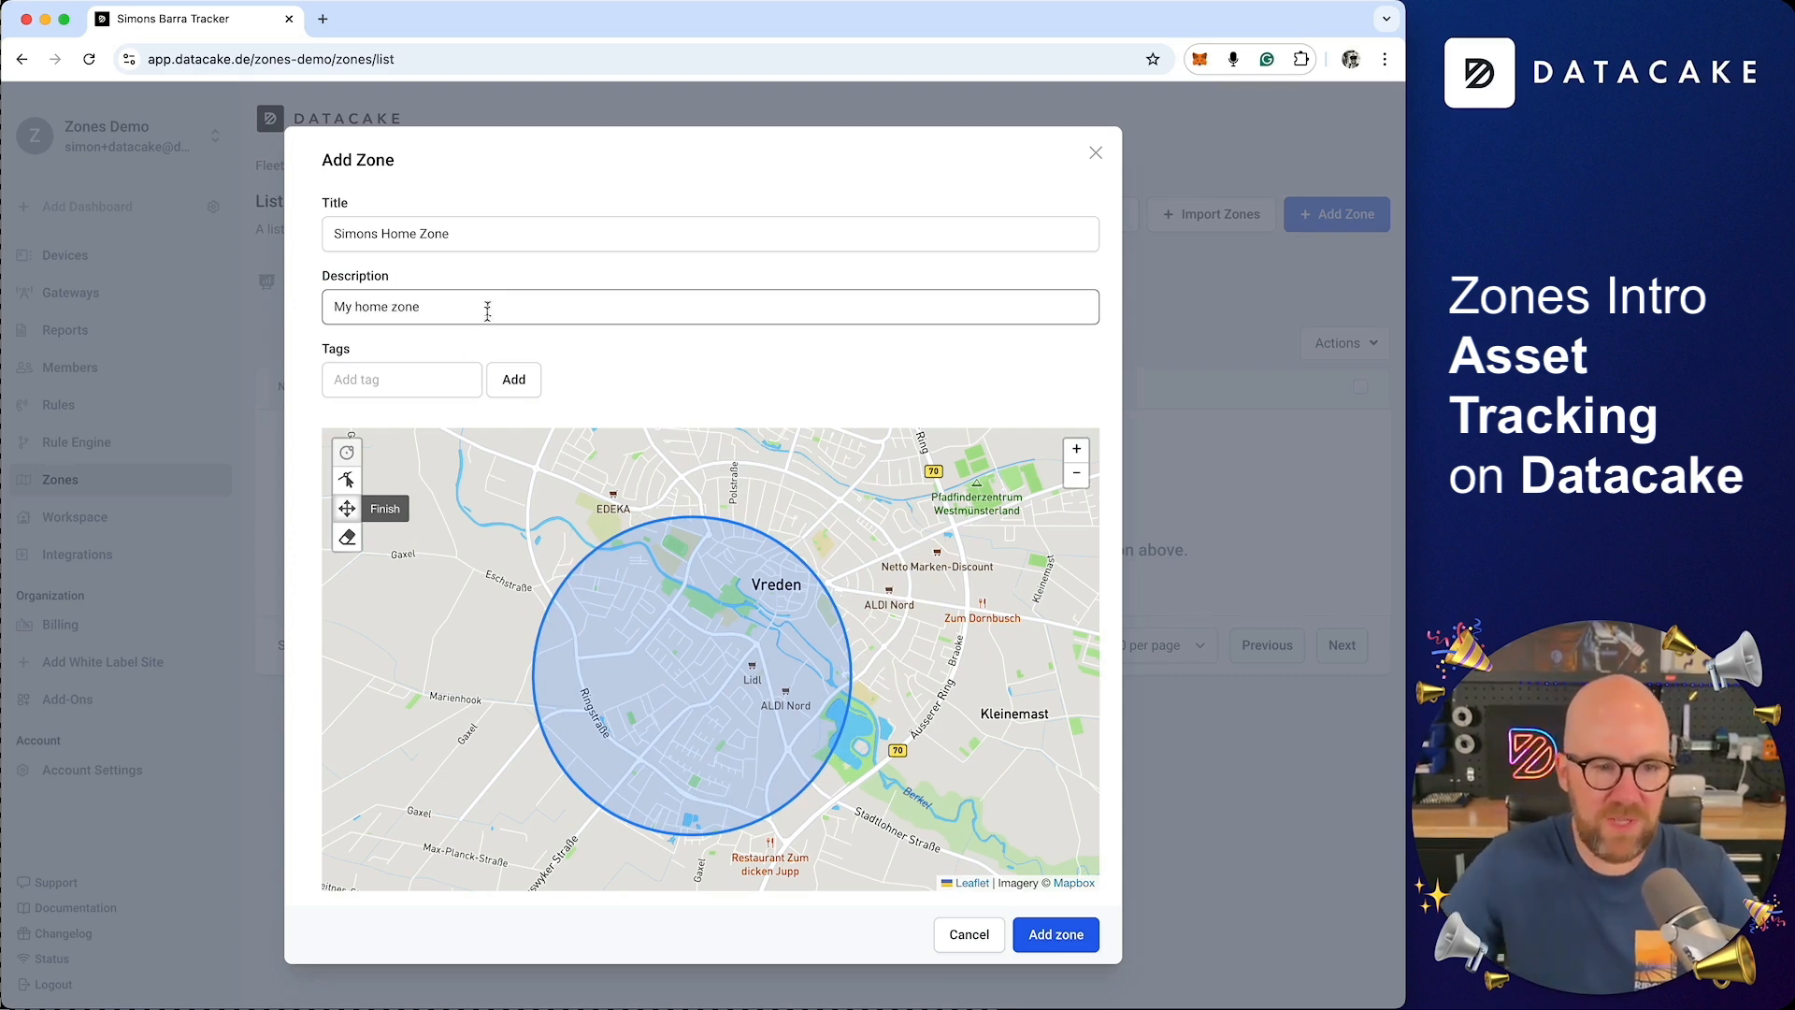
- Tag the zone with "home" and save it to the workspace
click(432, 379)
text(home)
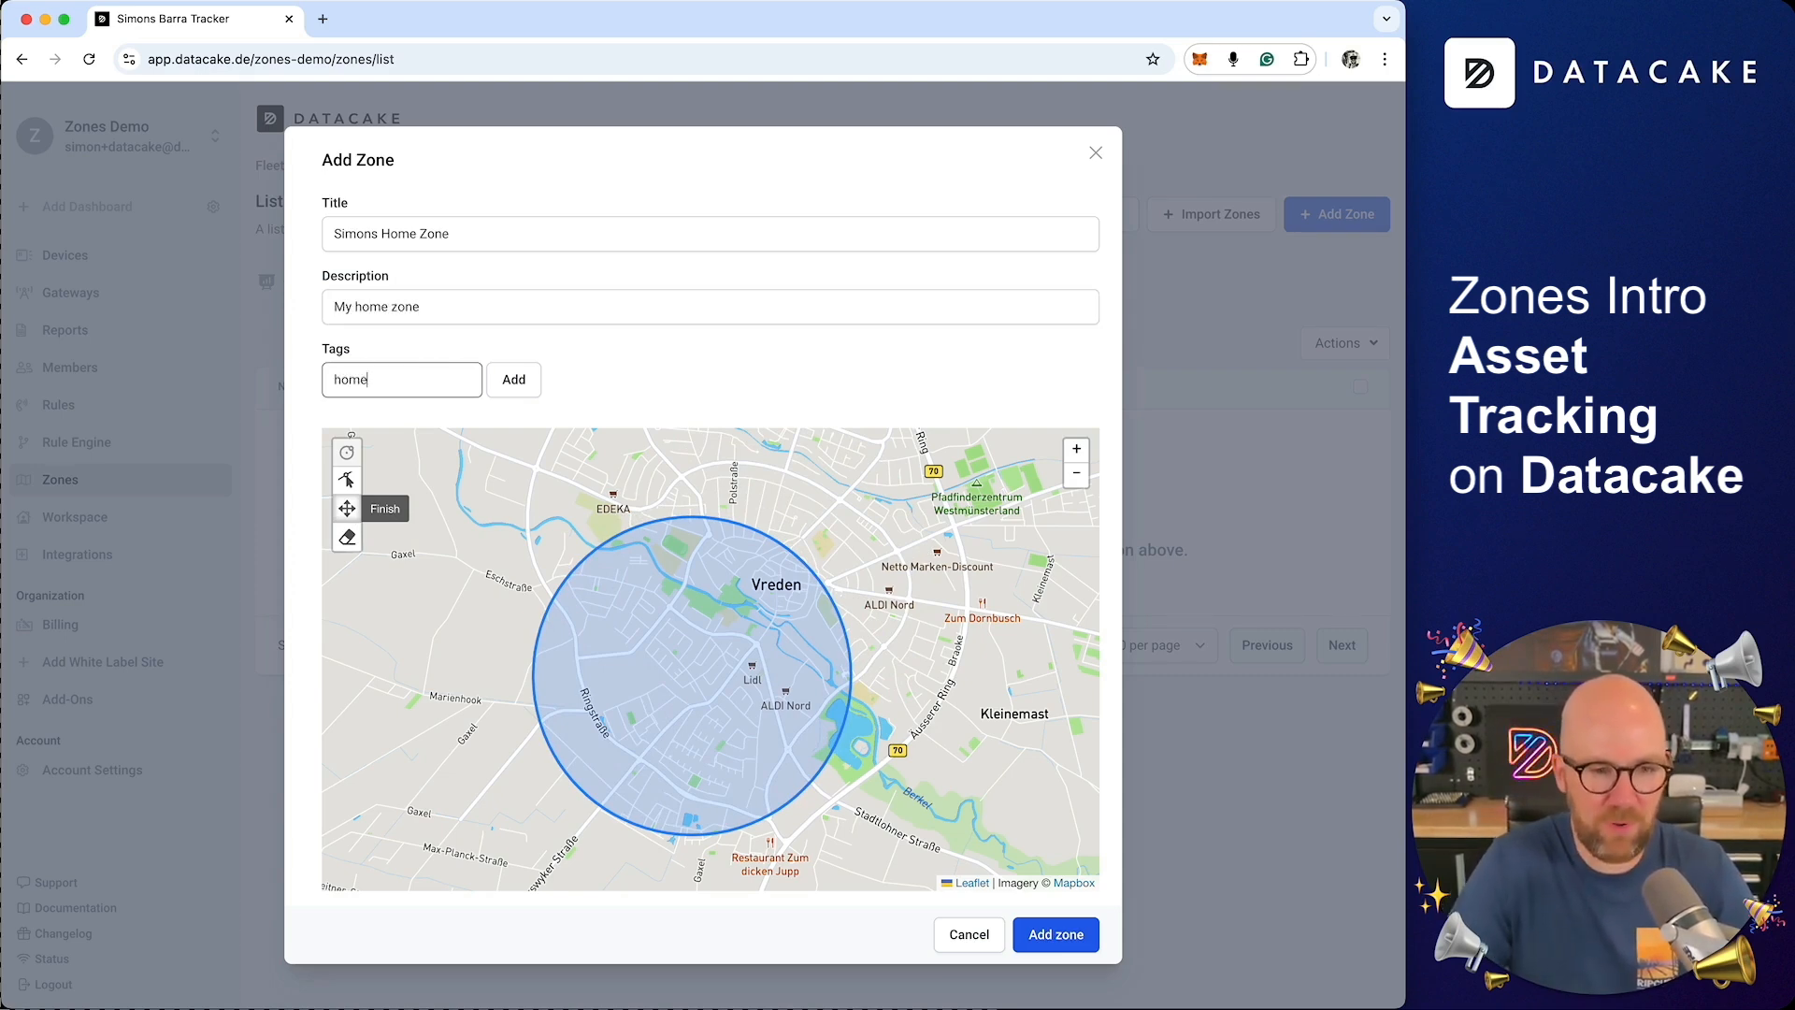
click(531, 385)
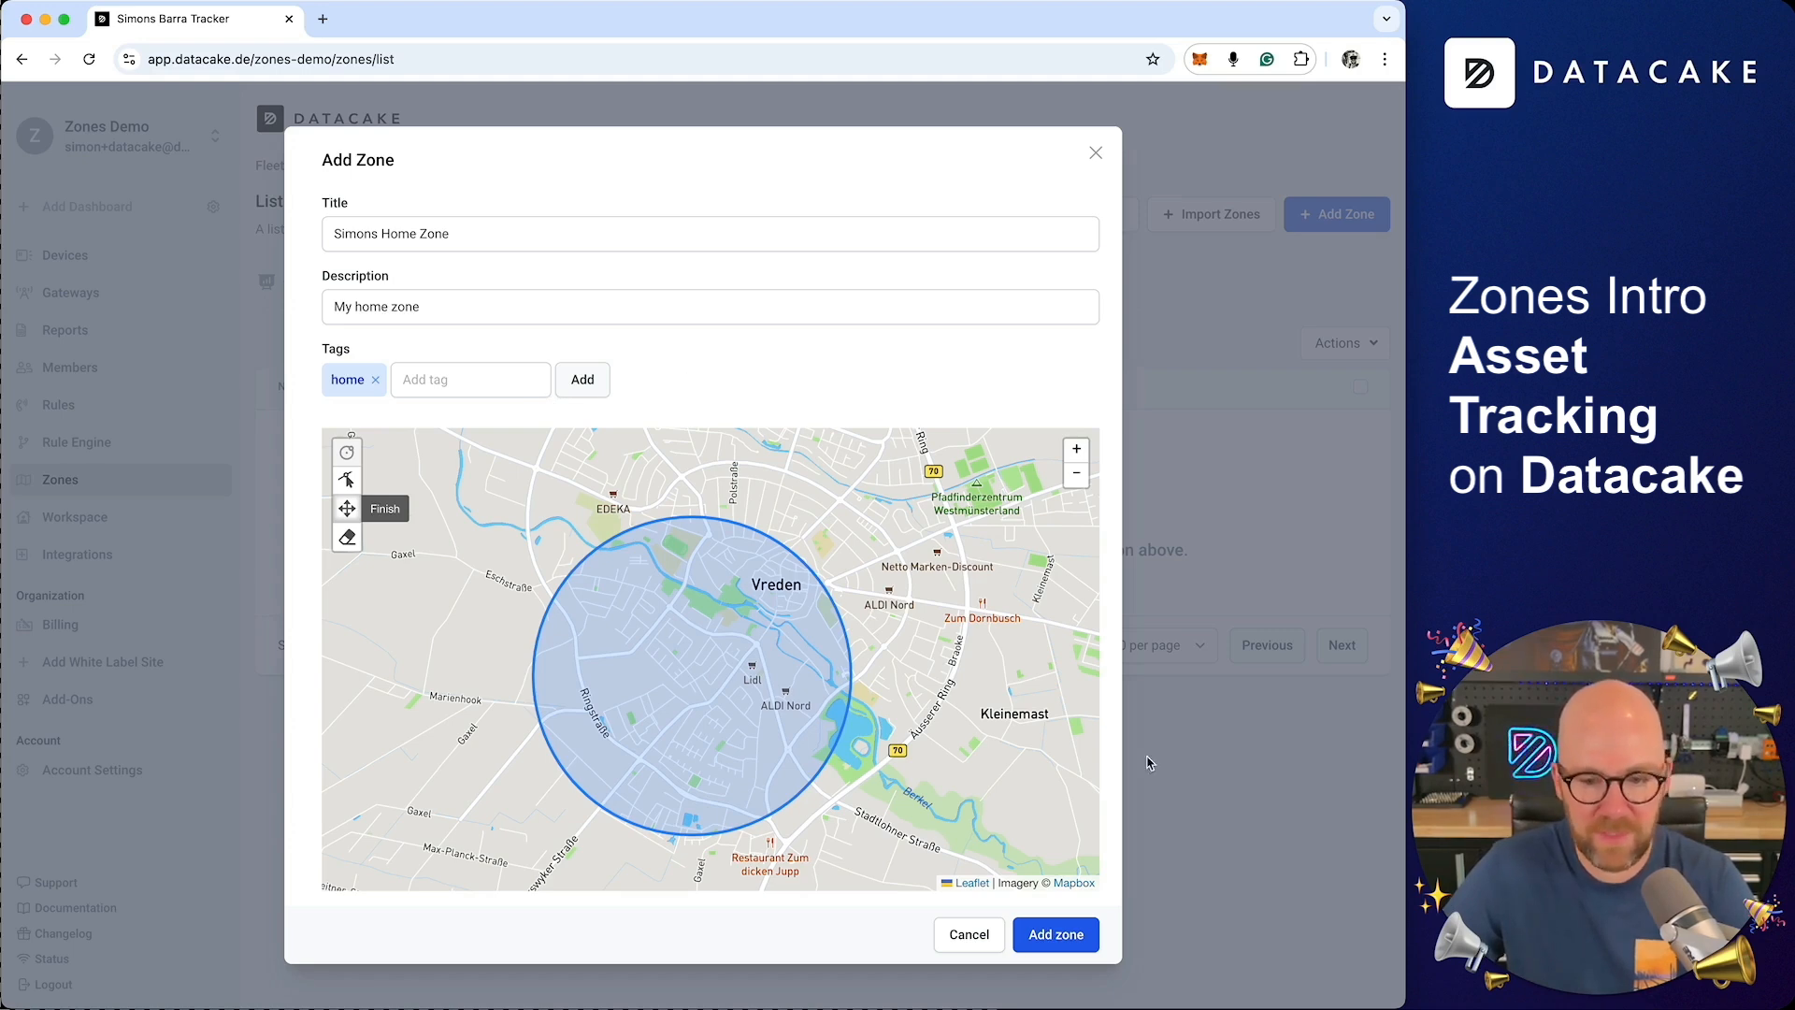
click(1069, 936)
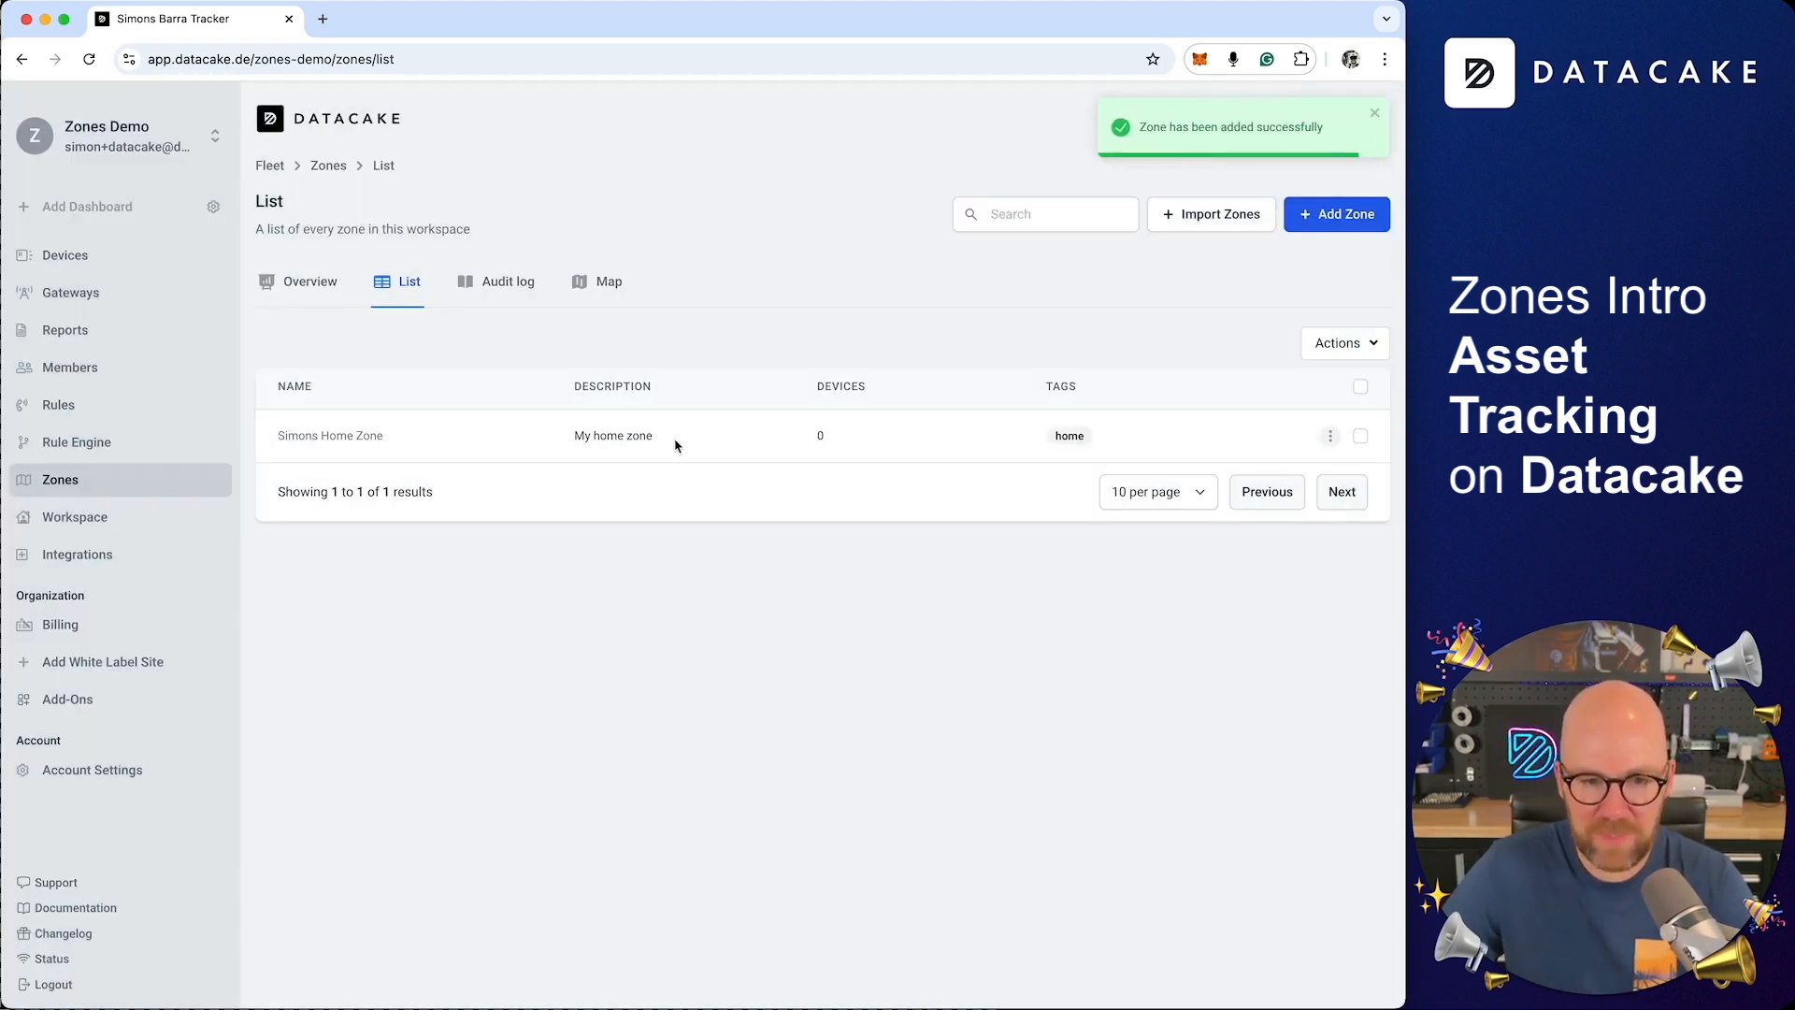
- Check the zones overview for devices moved in the last 24 hours and open the home zone's details
click(334, 299)
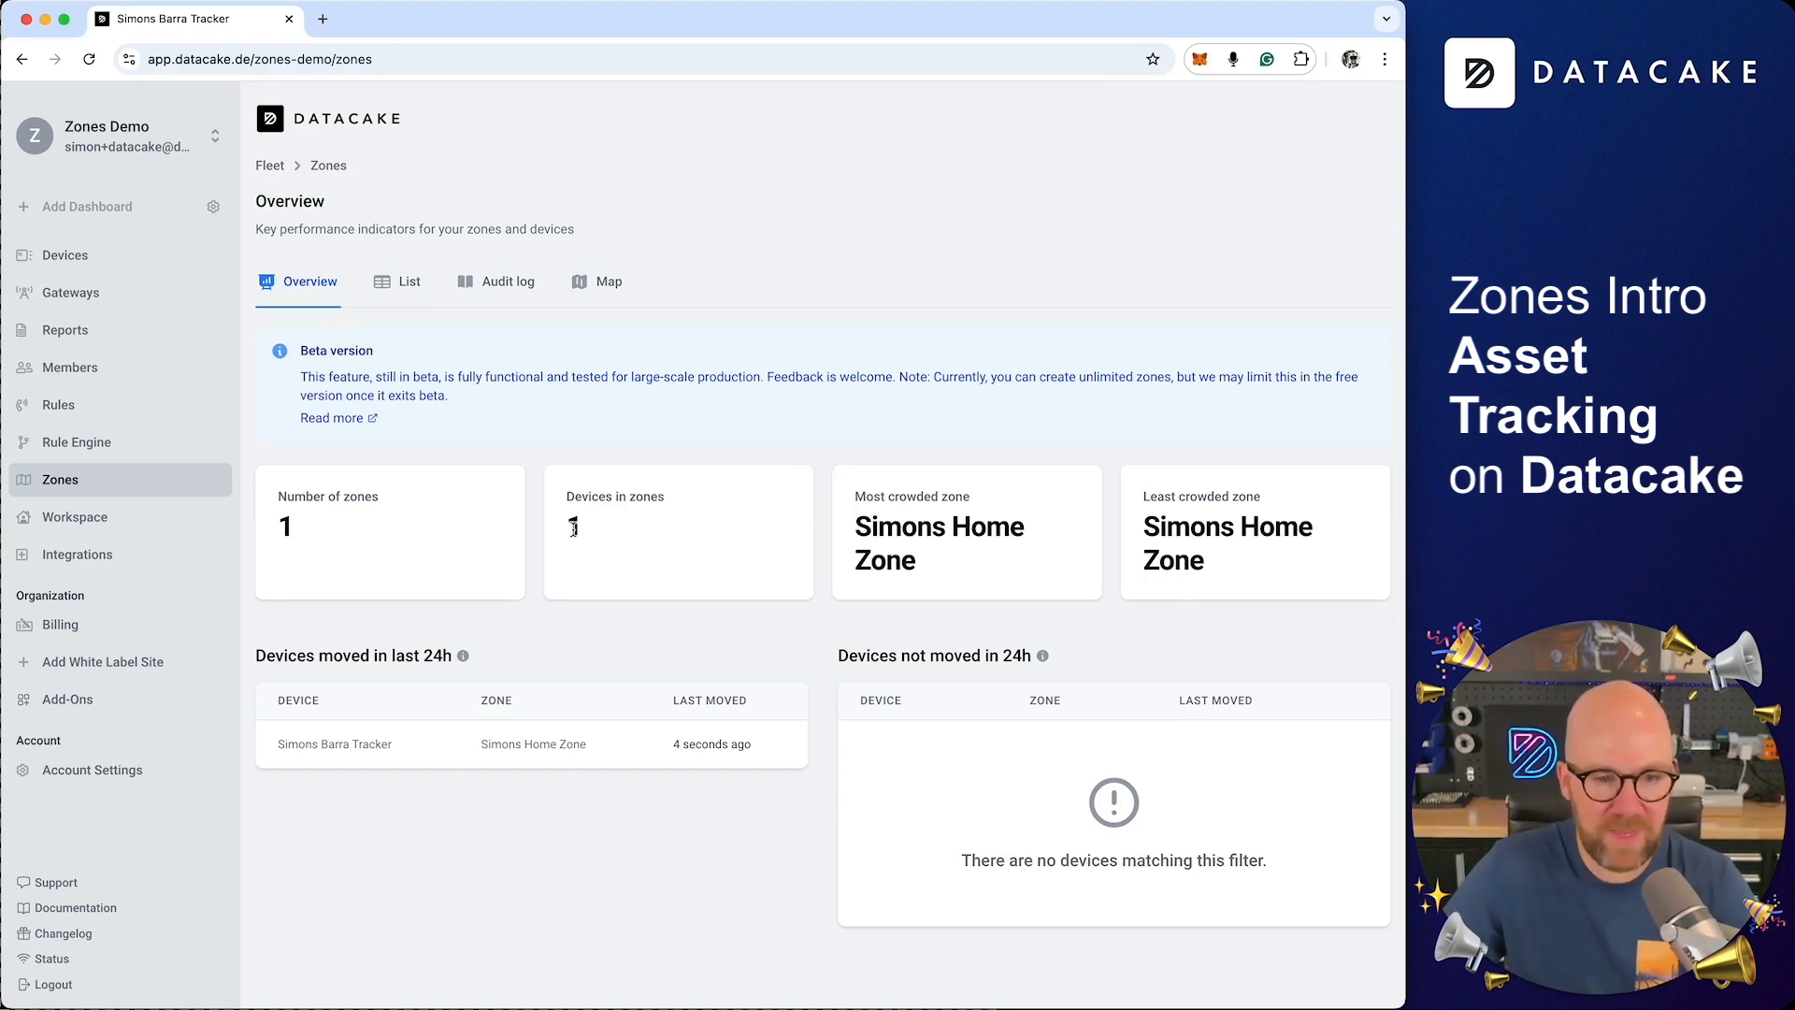
drag(255, 656, 533, 668)
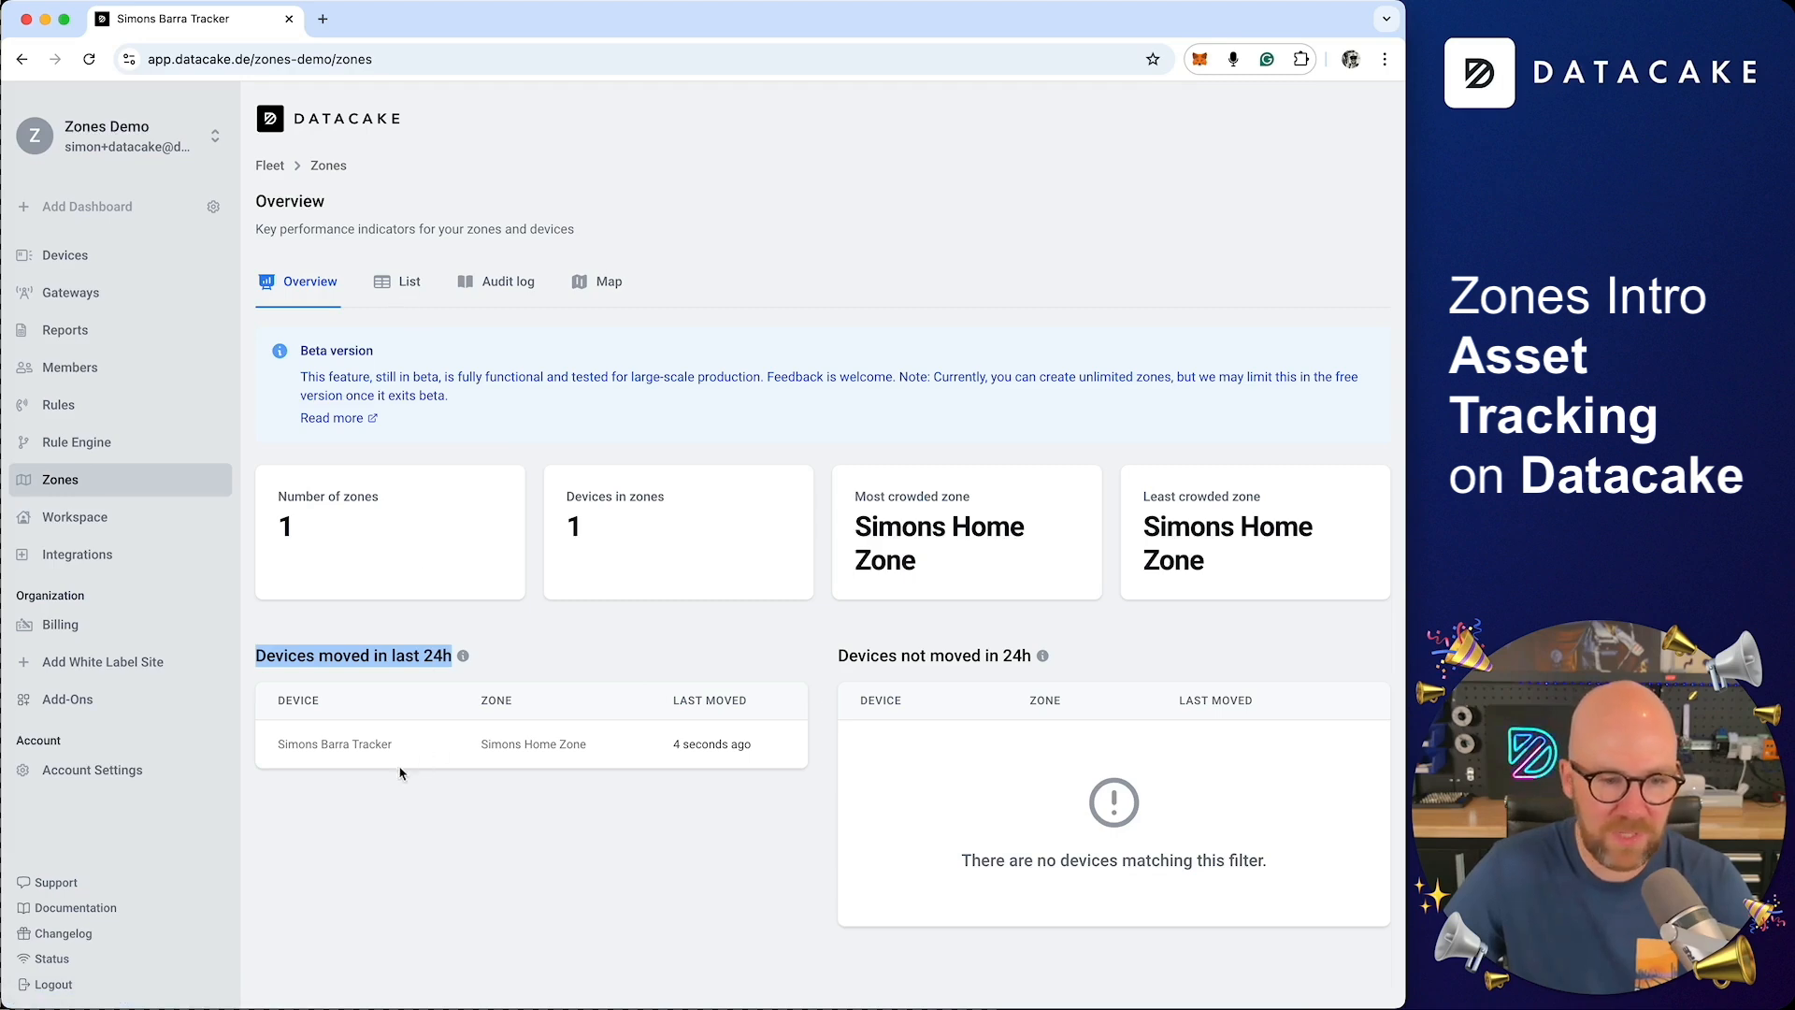
click(524, 754)
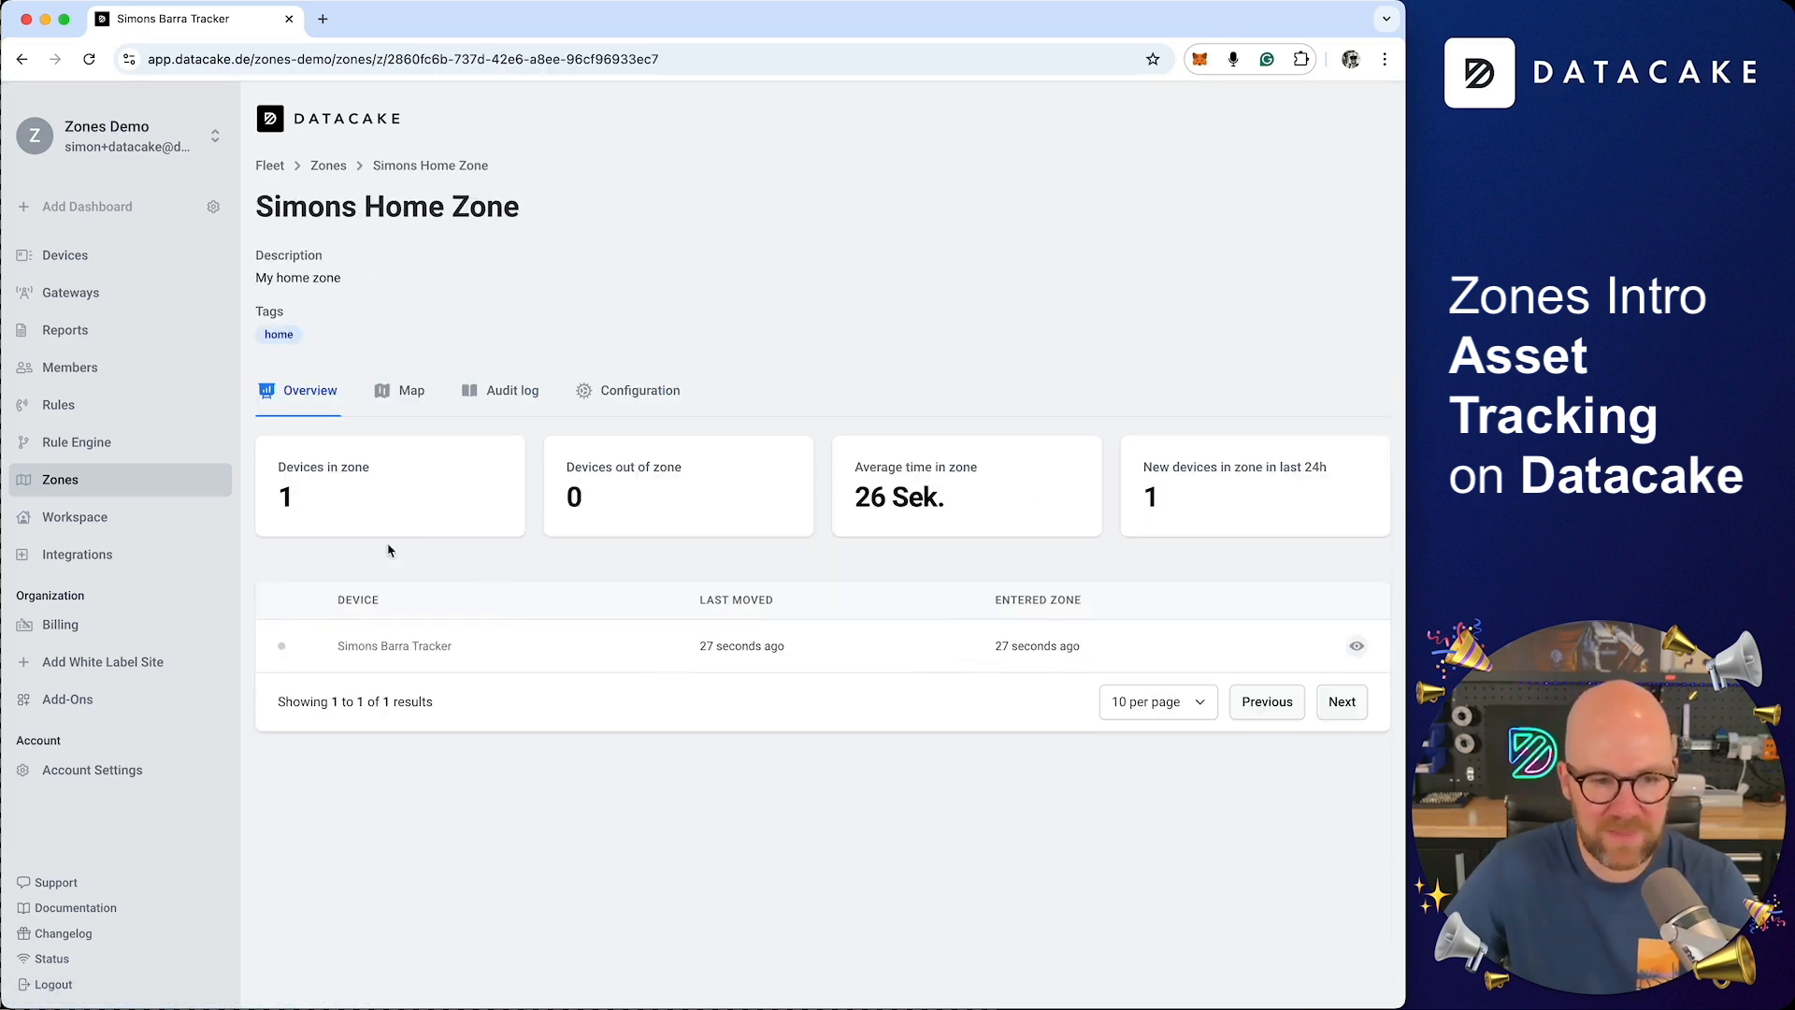
- Review the home zone's device counts and average time in zone, and view the zone on its map
drag(279, 498, 318, 506)
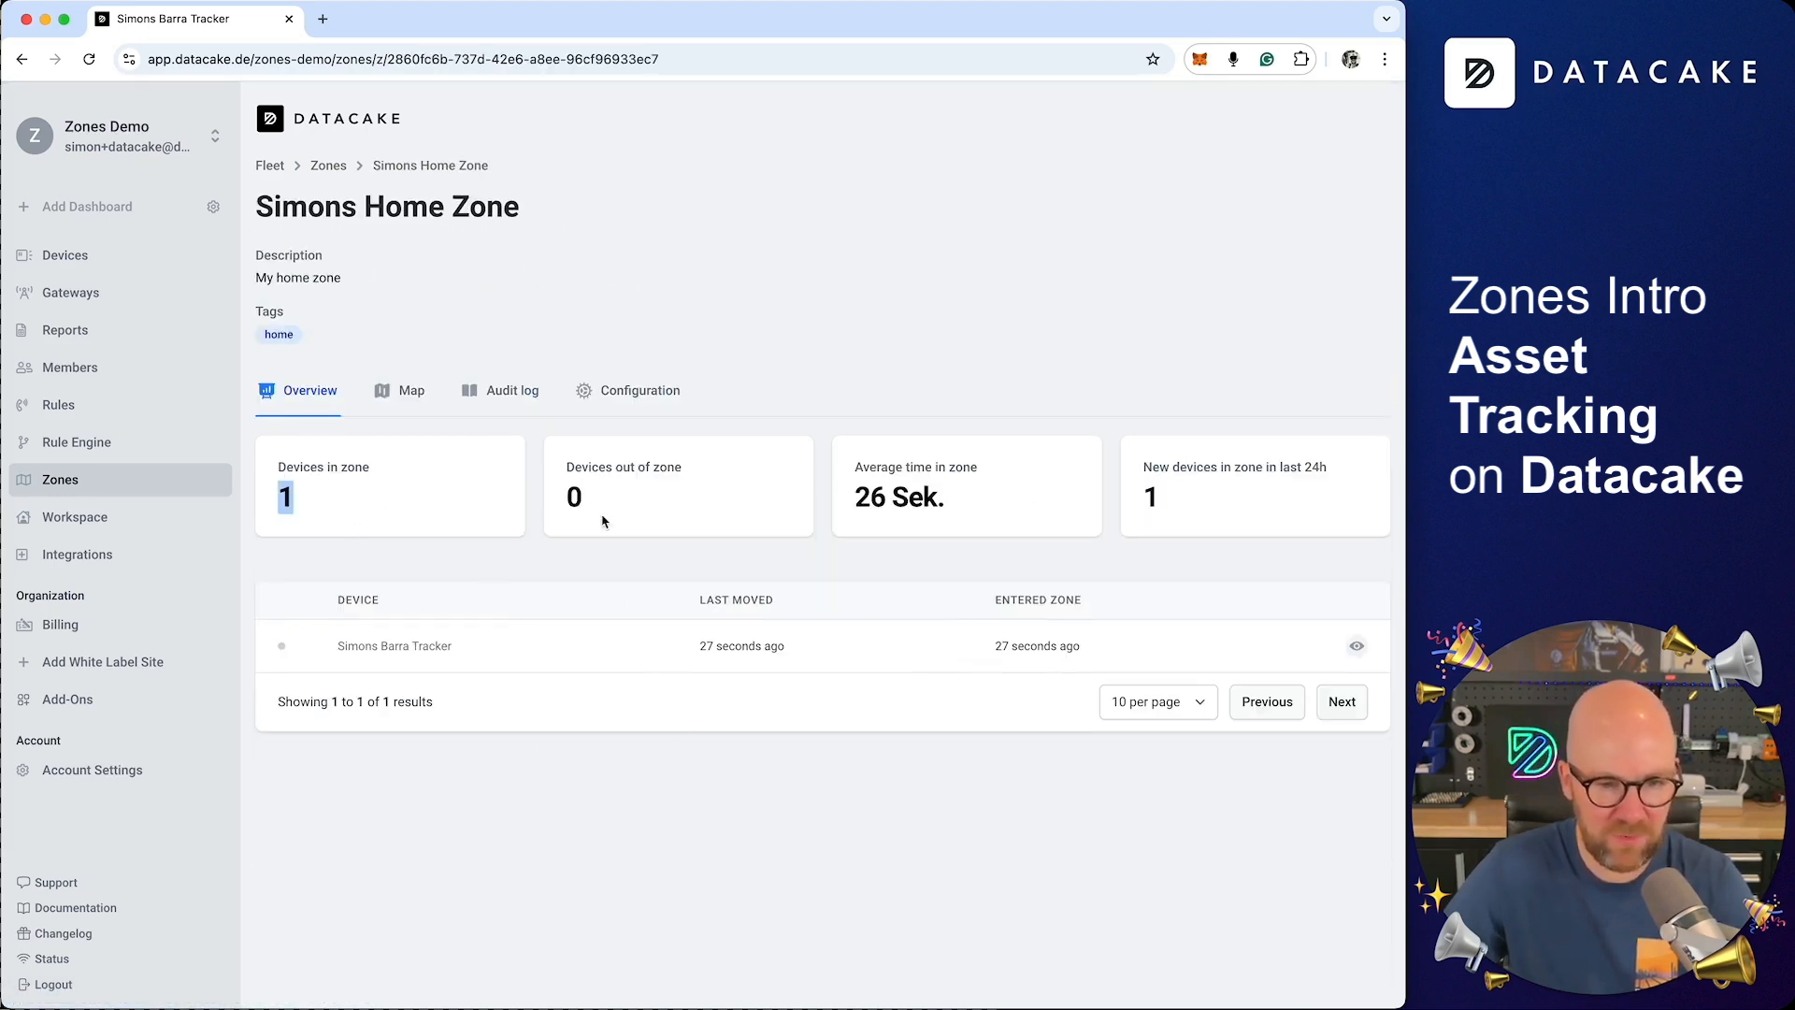
drag(858, 498, 963, 505)
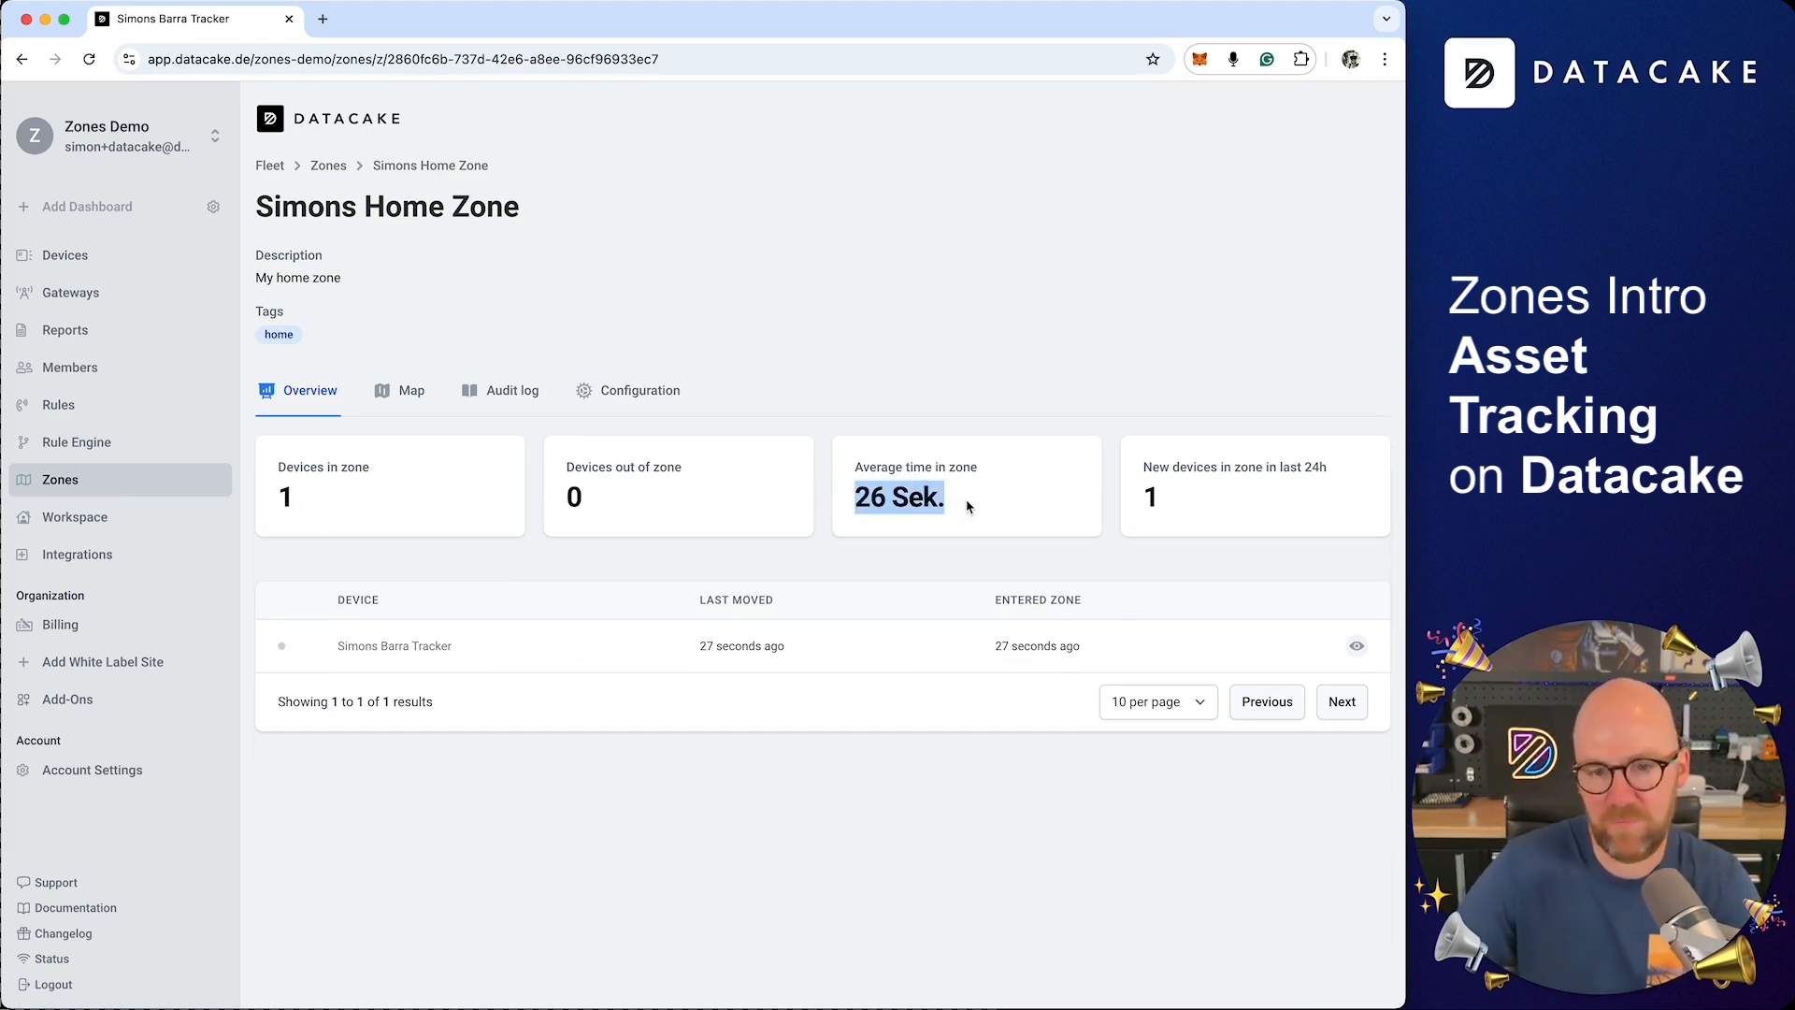
drag(1140, 499, 1160, 495)
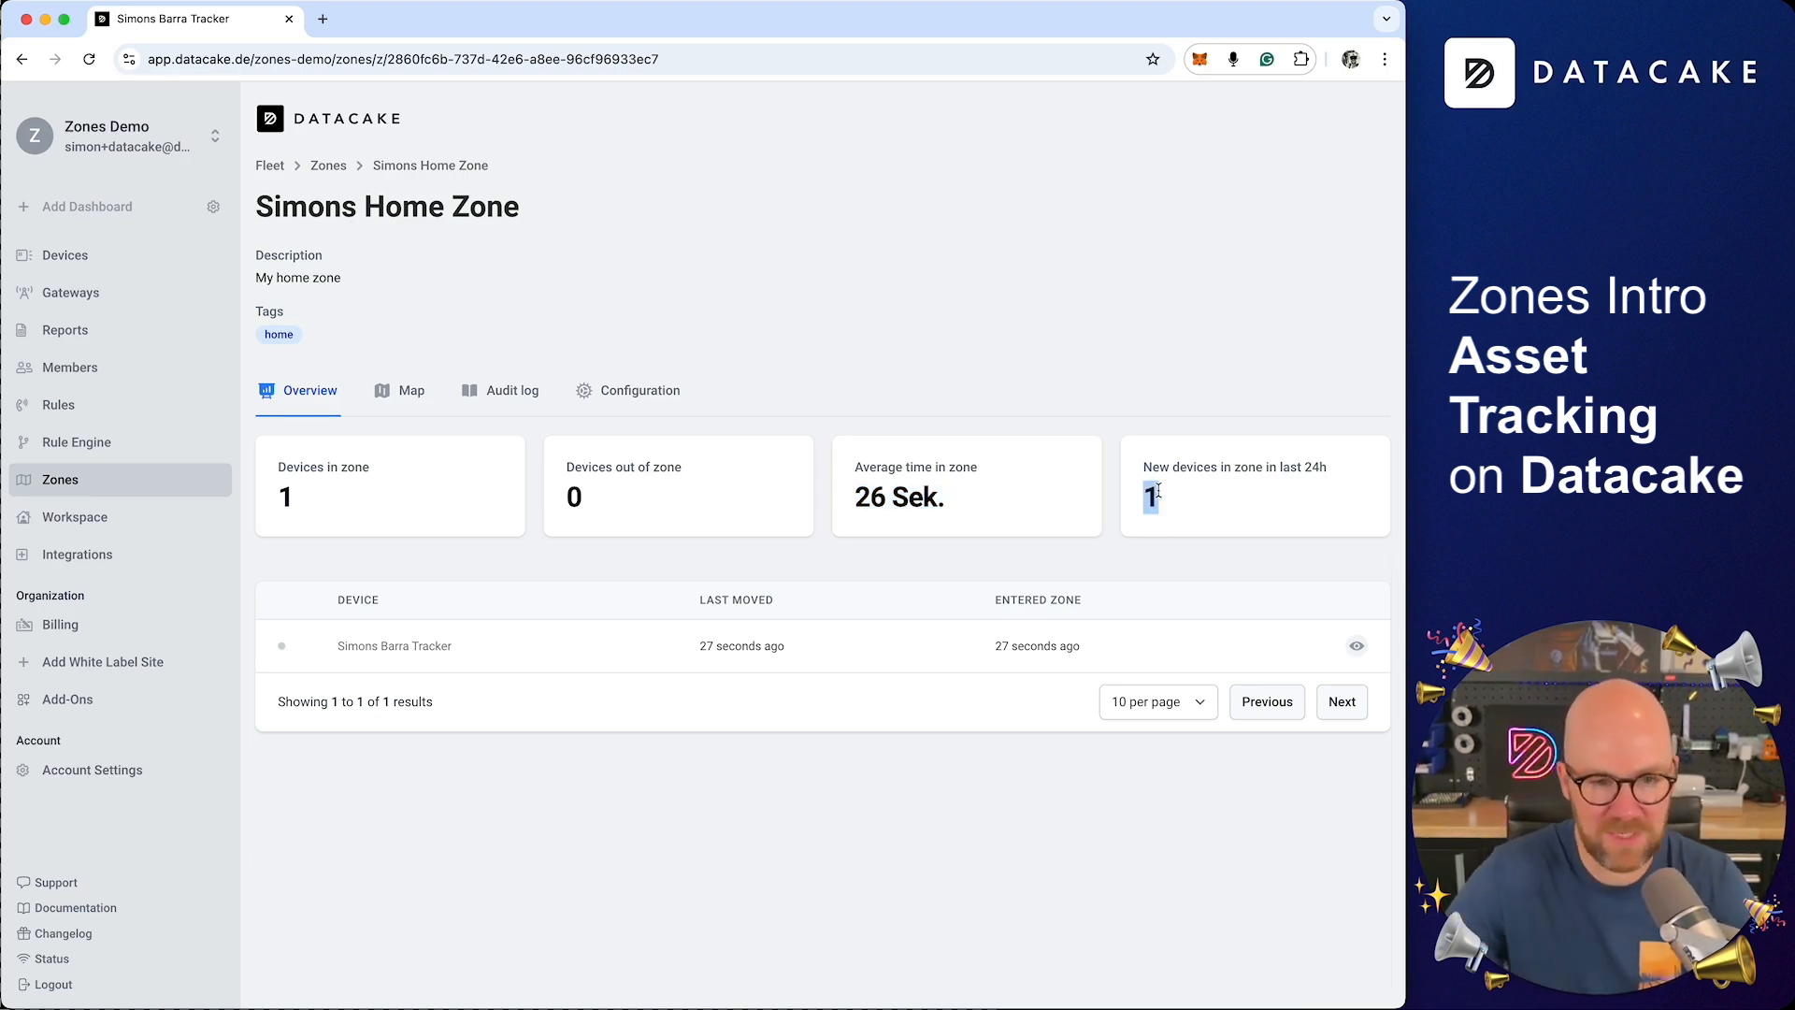
click(408, 391)
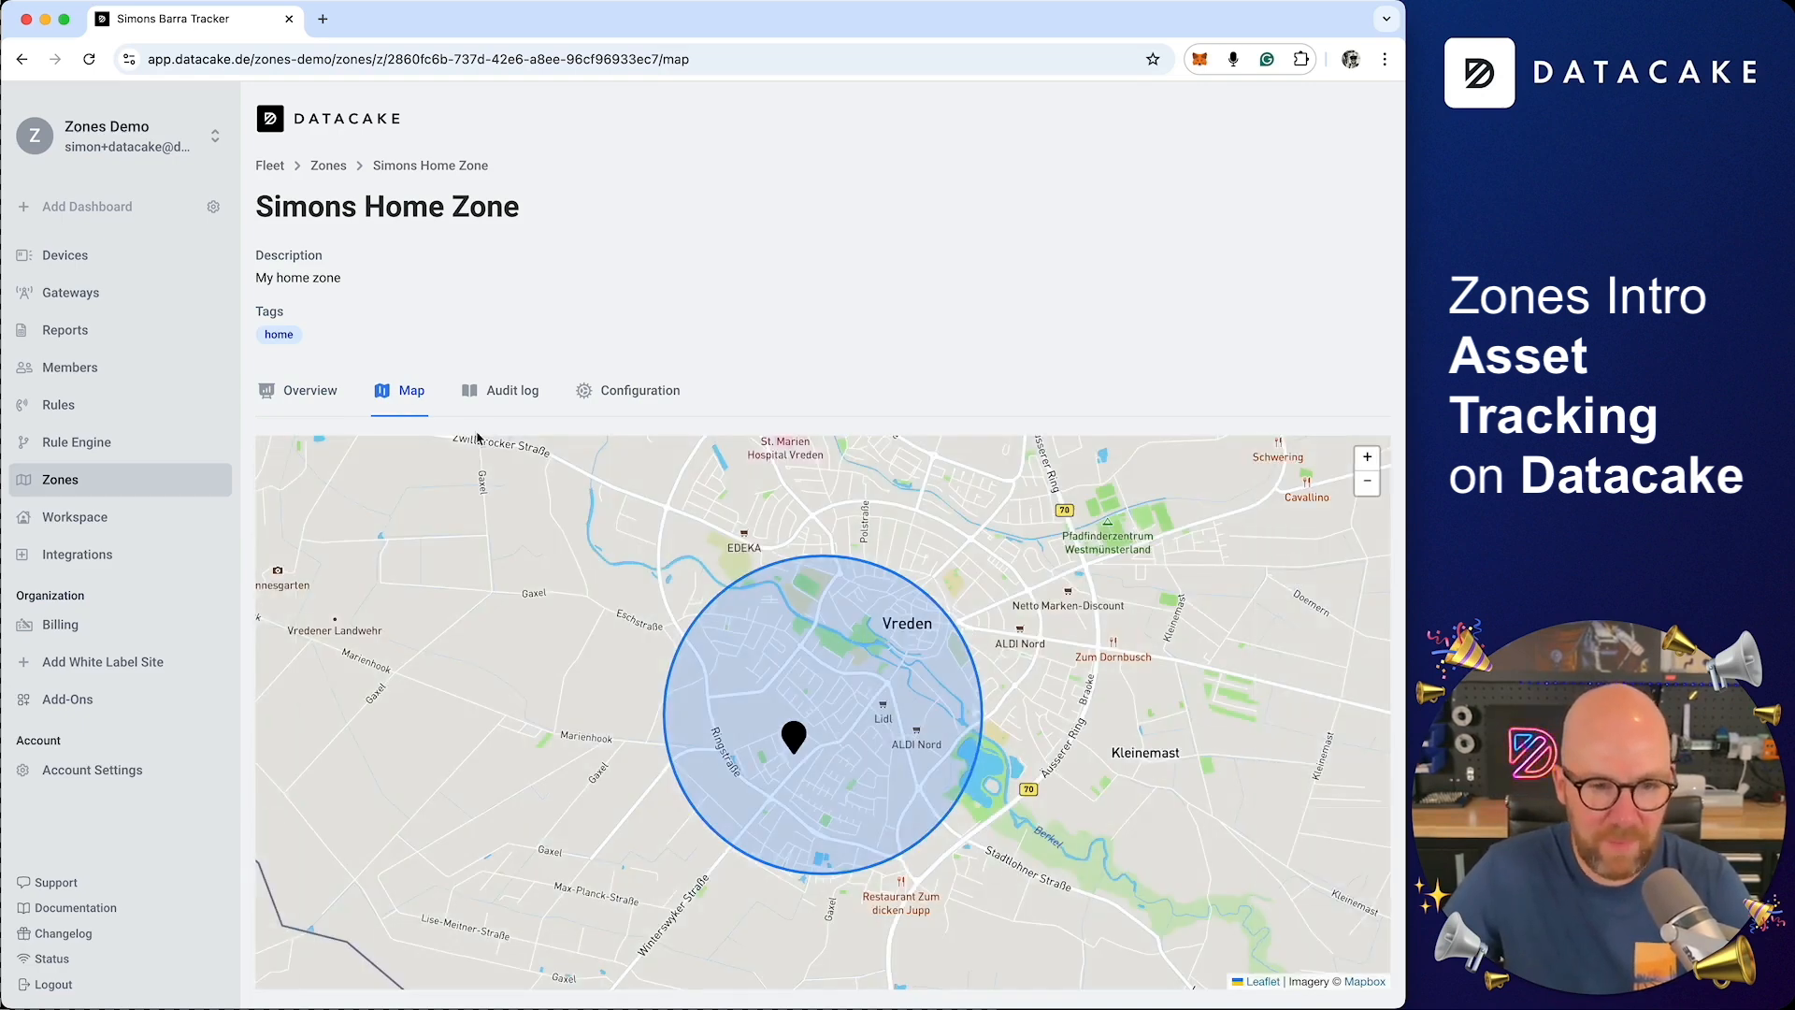
- Review the home zone's audit log and its general configuration
click(505, 402)
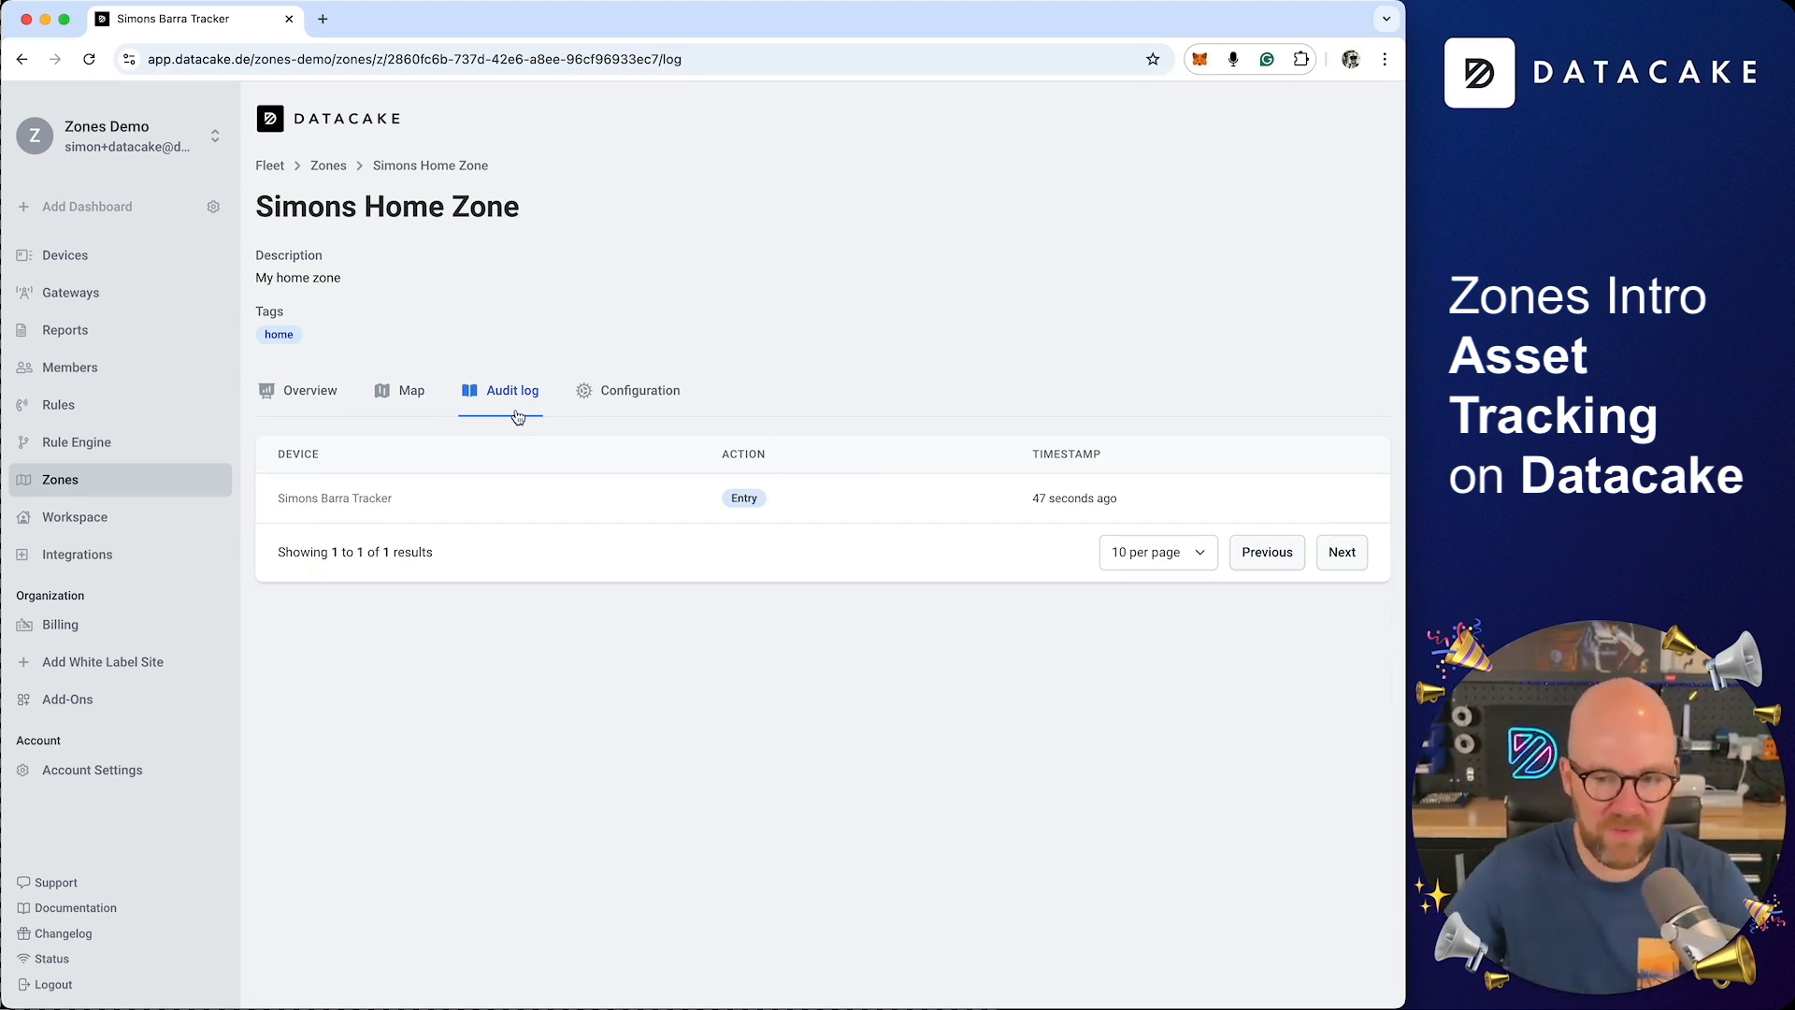
click(679, 411)
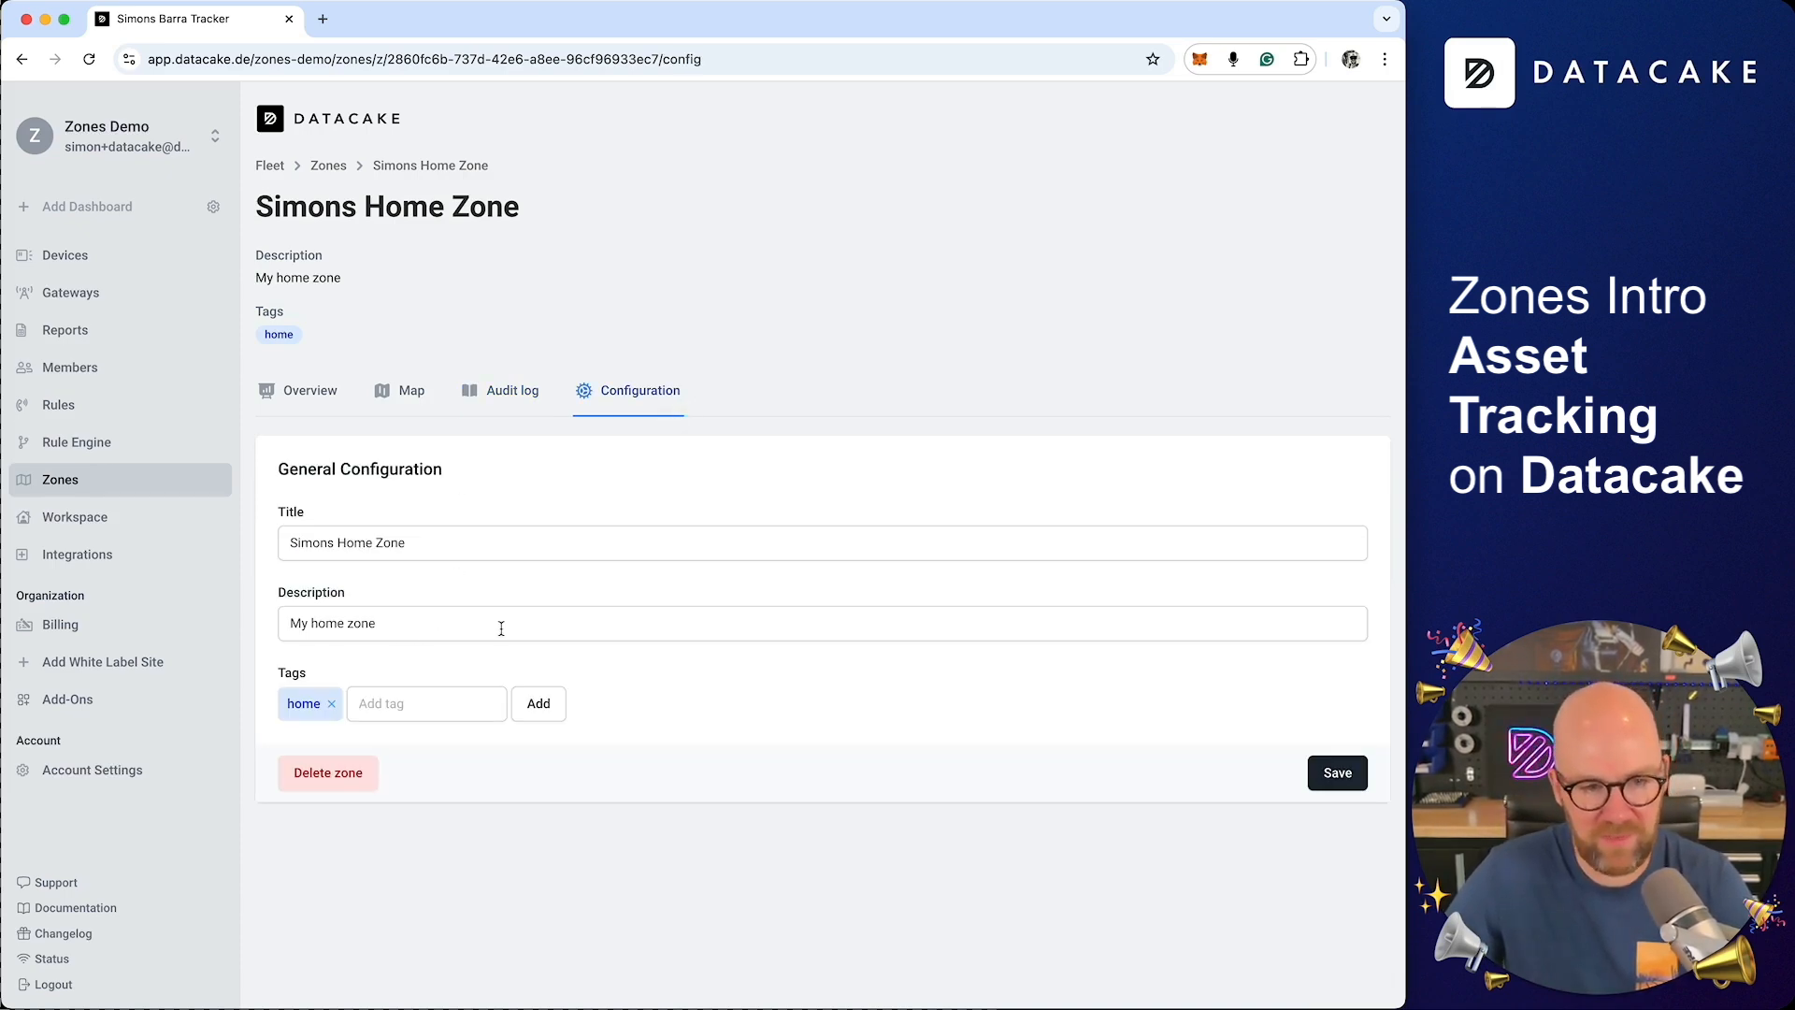
- Review the audit log for all zones and view every workspace zone on the shared map
click(328, 167)
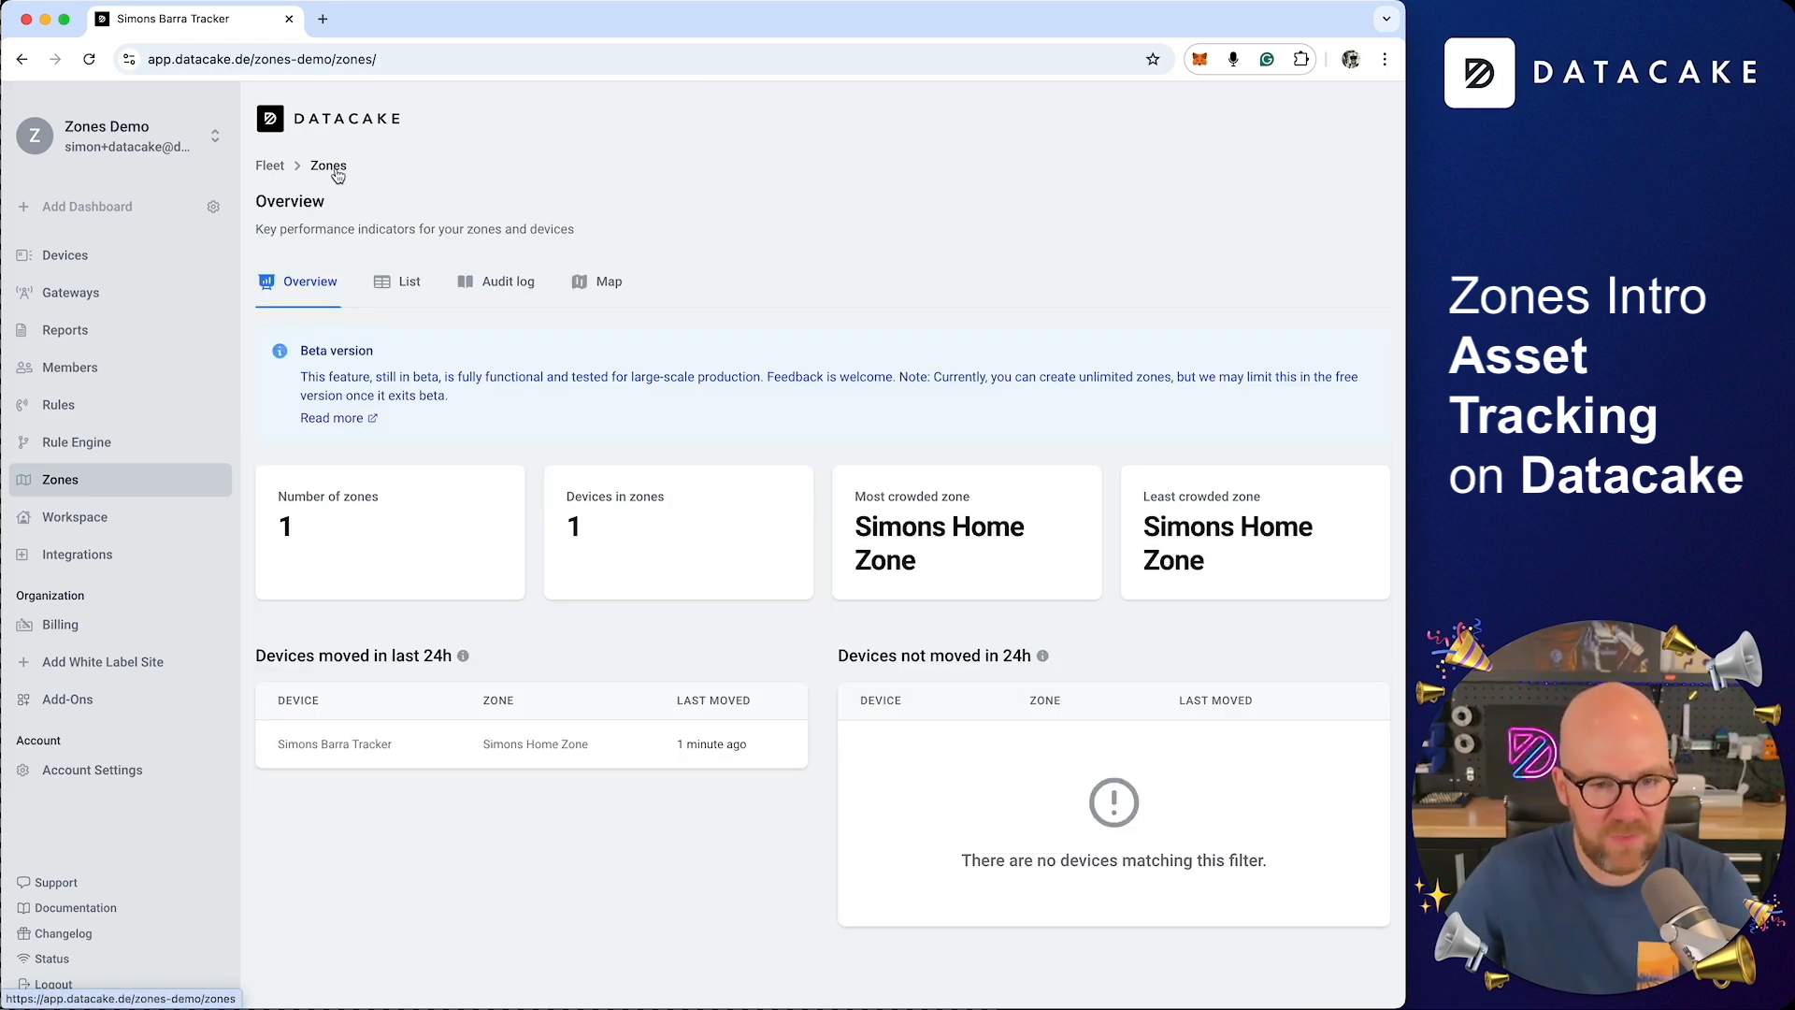
click(476, 283)
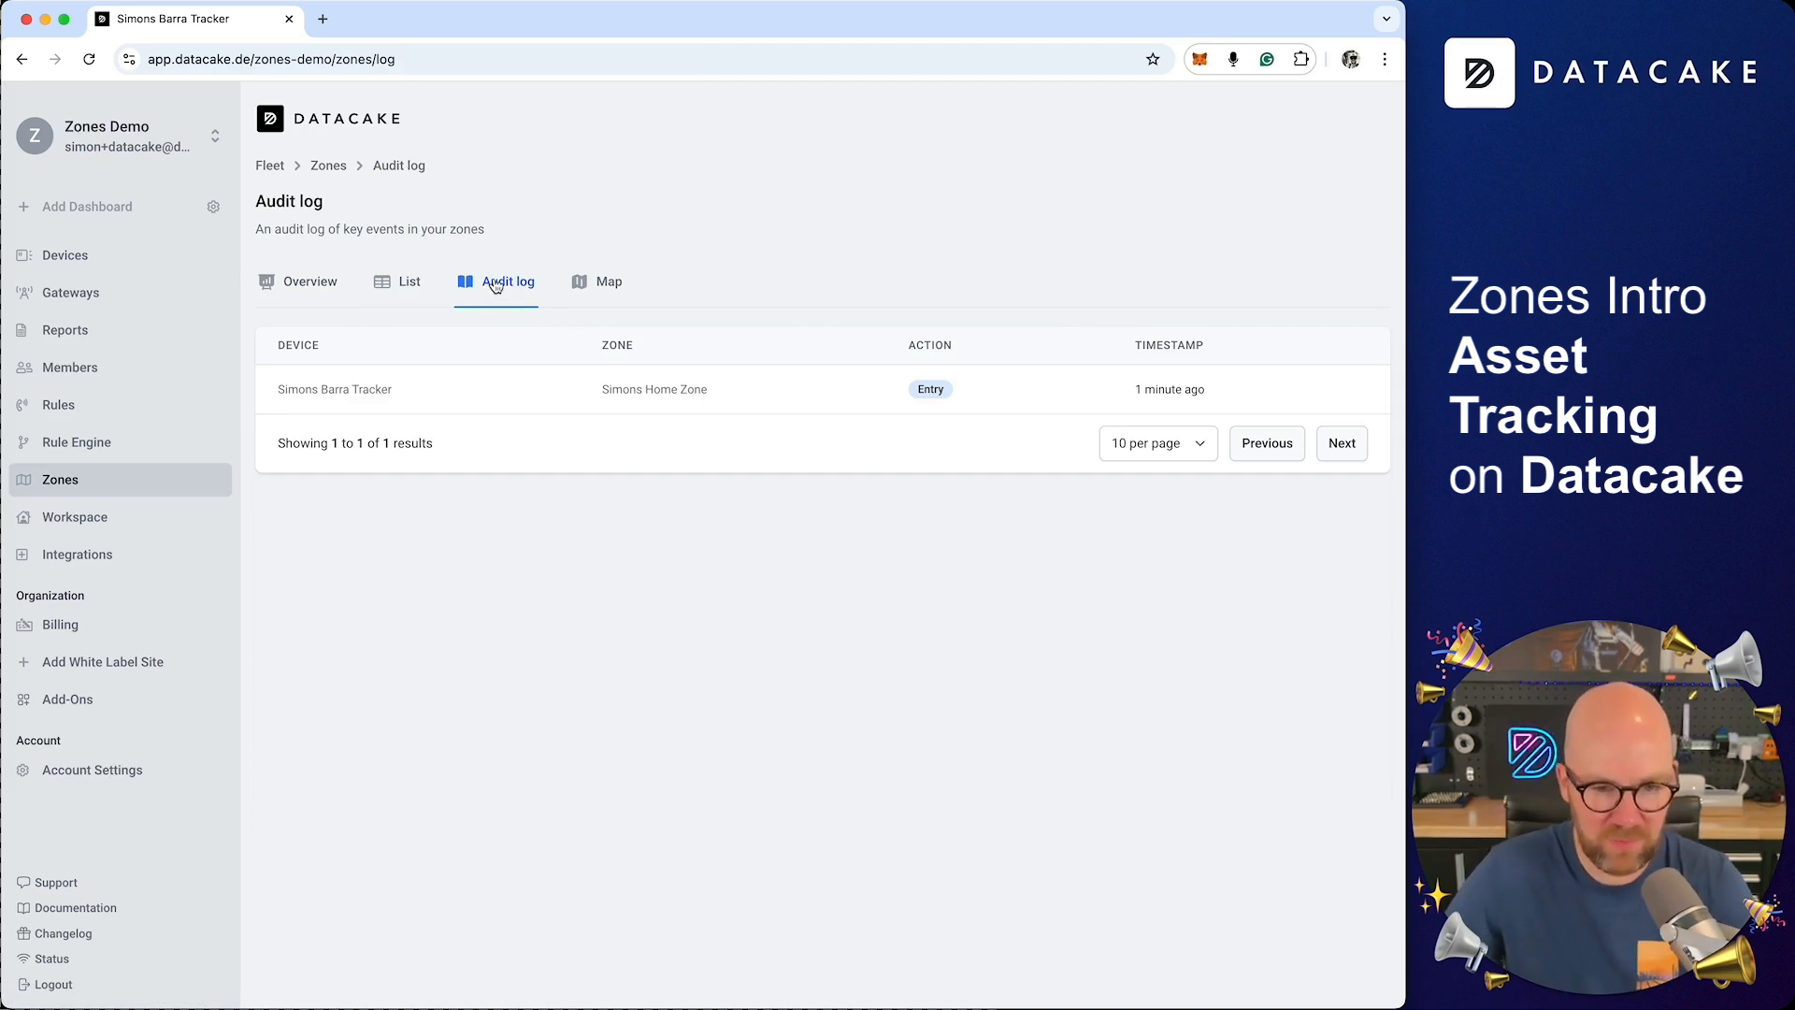
click(582, 288)
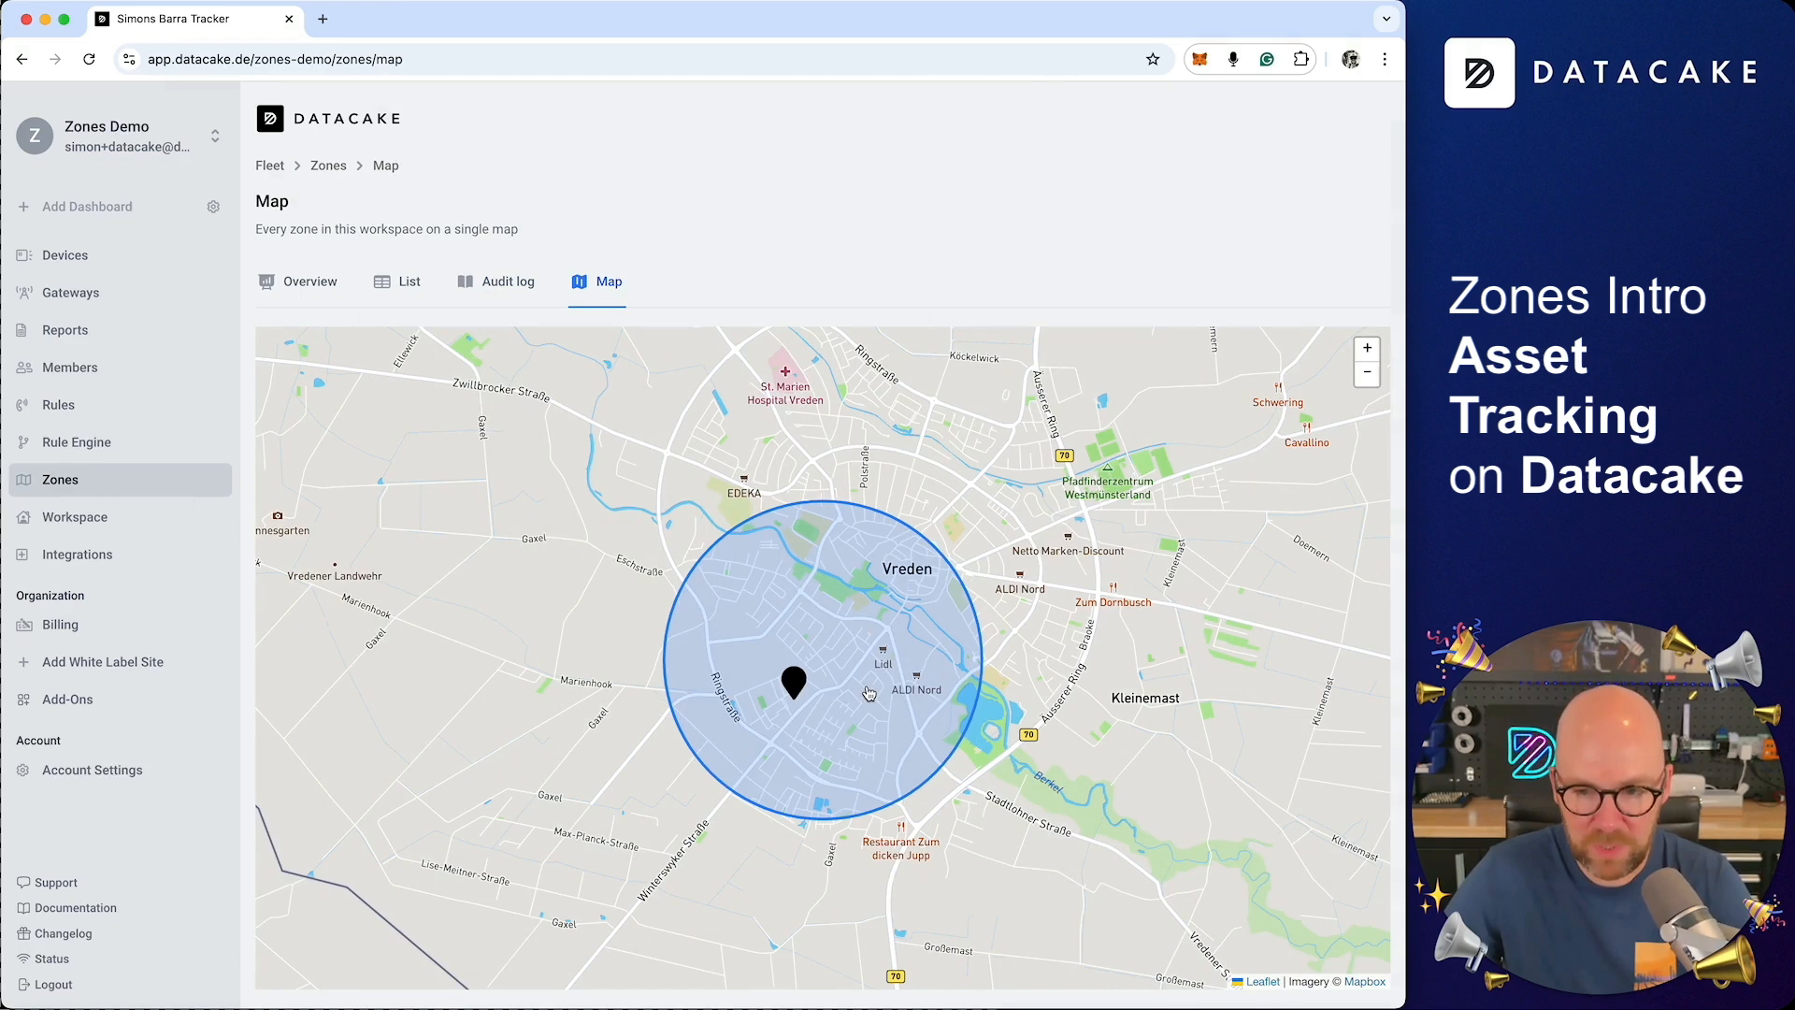
scroll(1122, 745, down, 4)
drag(1158, 725, 982, 722)
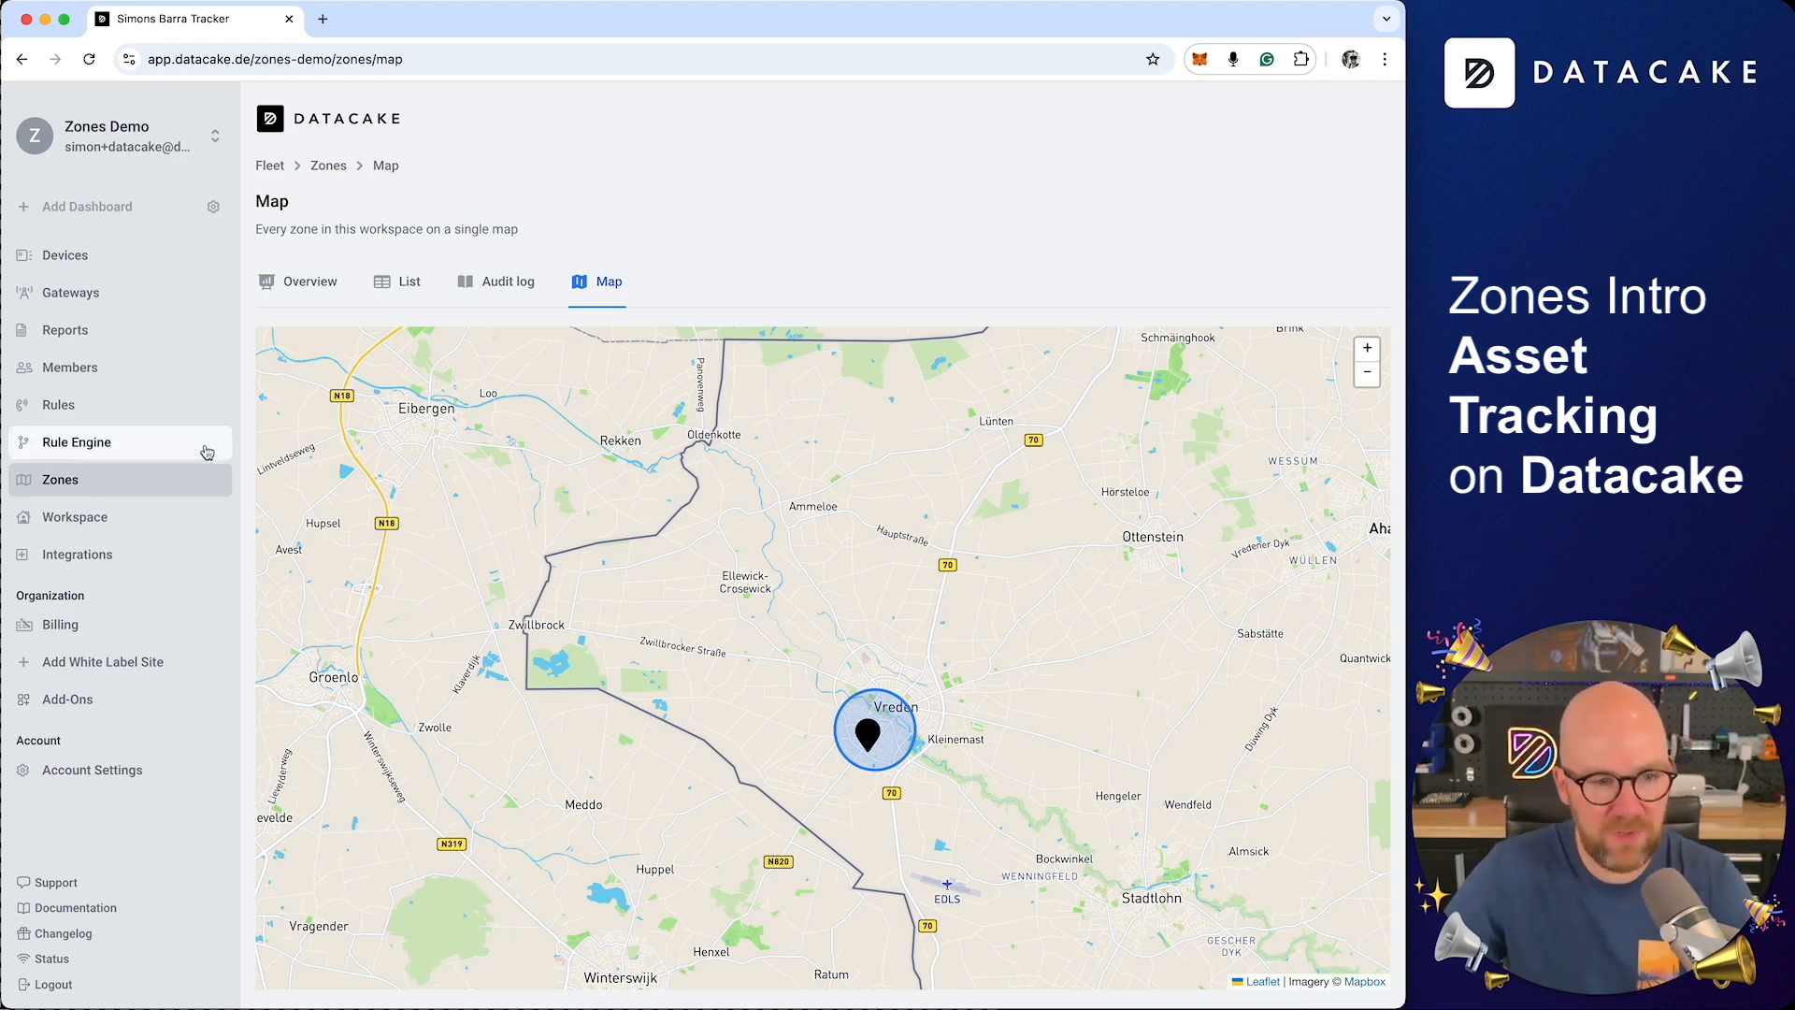
- Start a new rule in the Rule Engine for all devices of the product Digital Matter Oyster 3 LTE
click(104, 455)
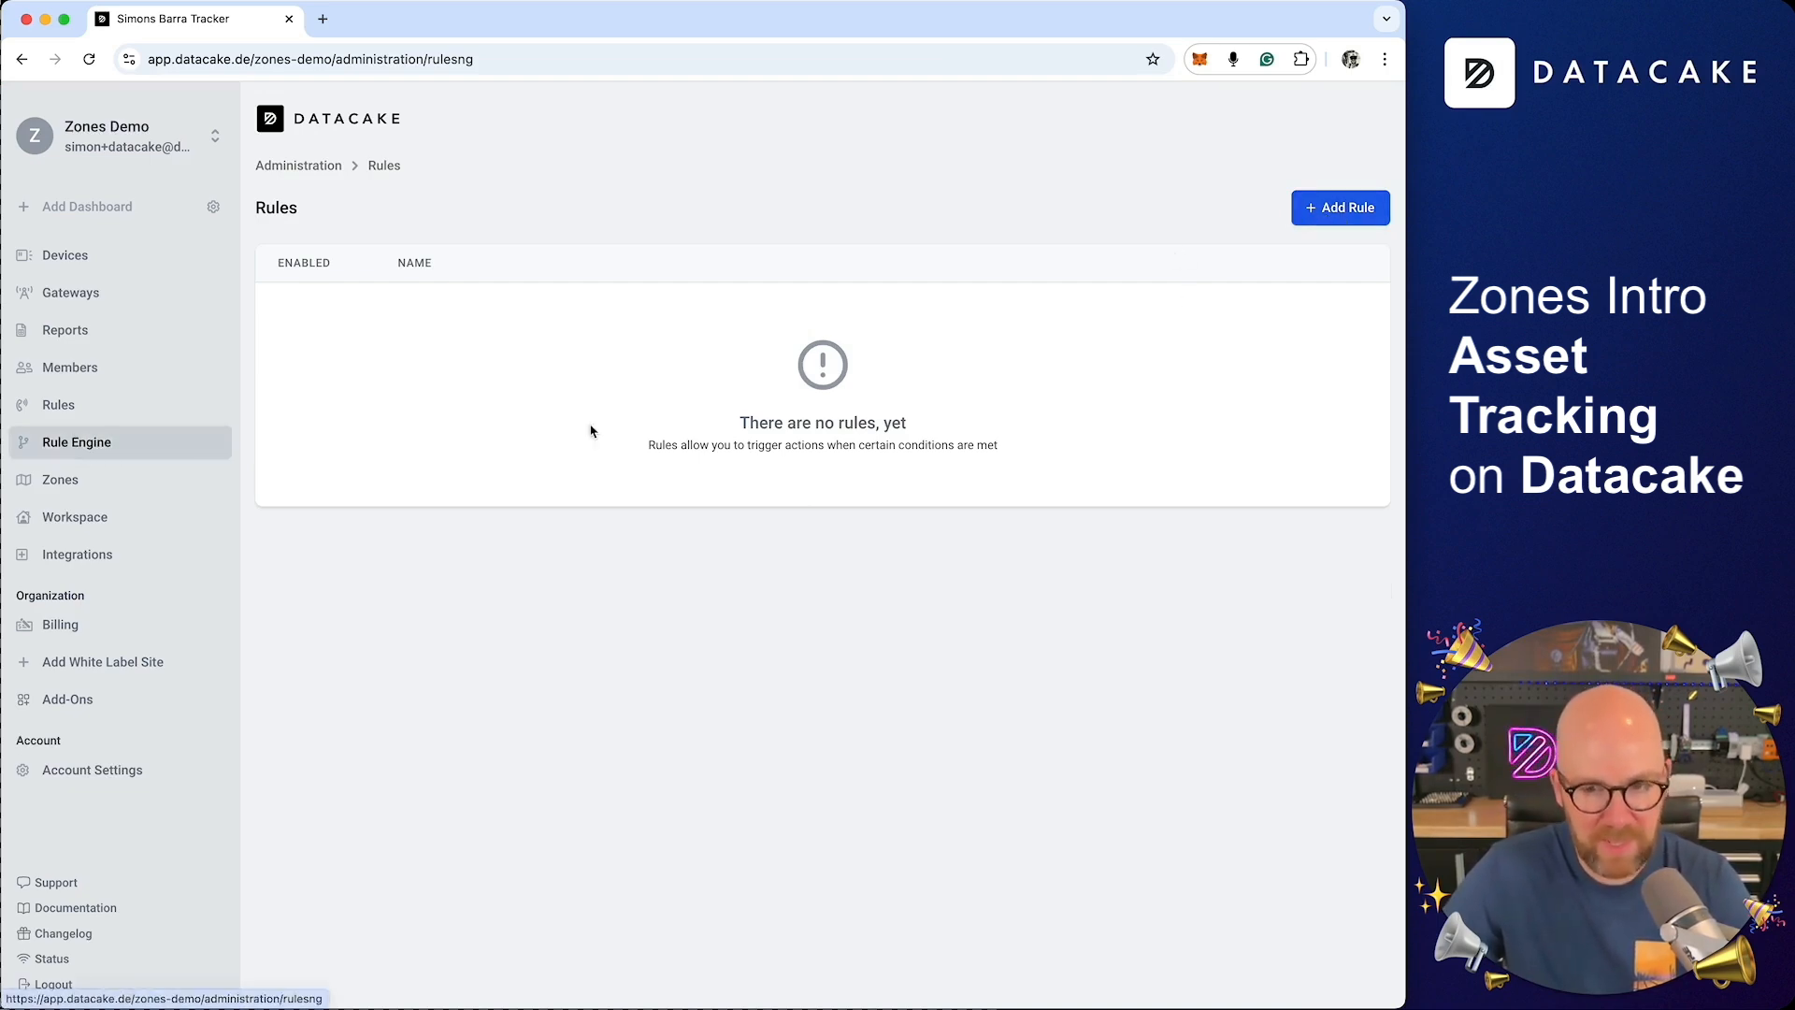
click(1337, 210)
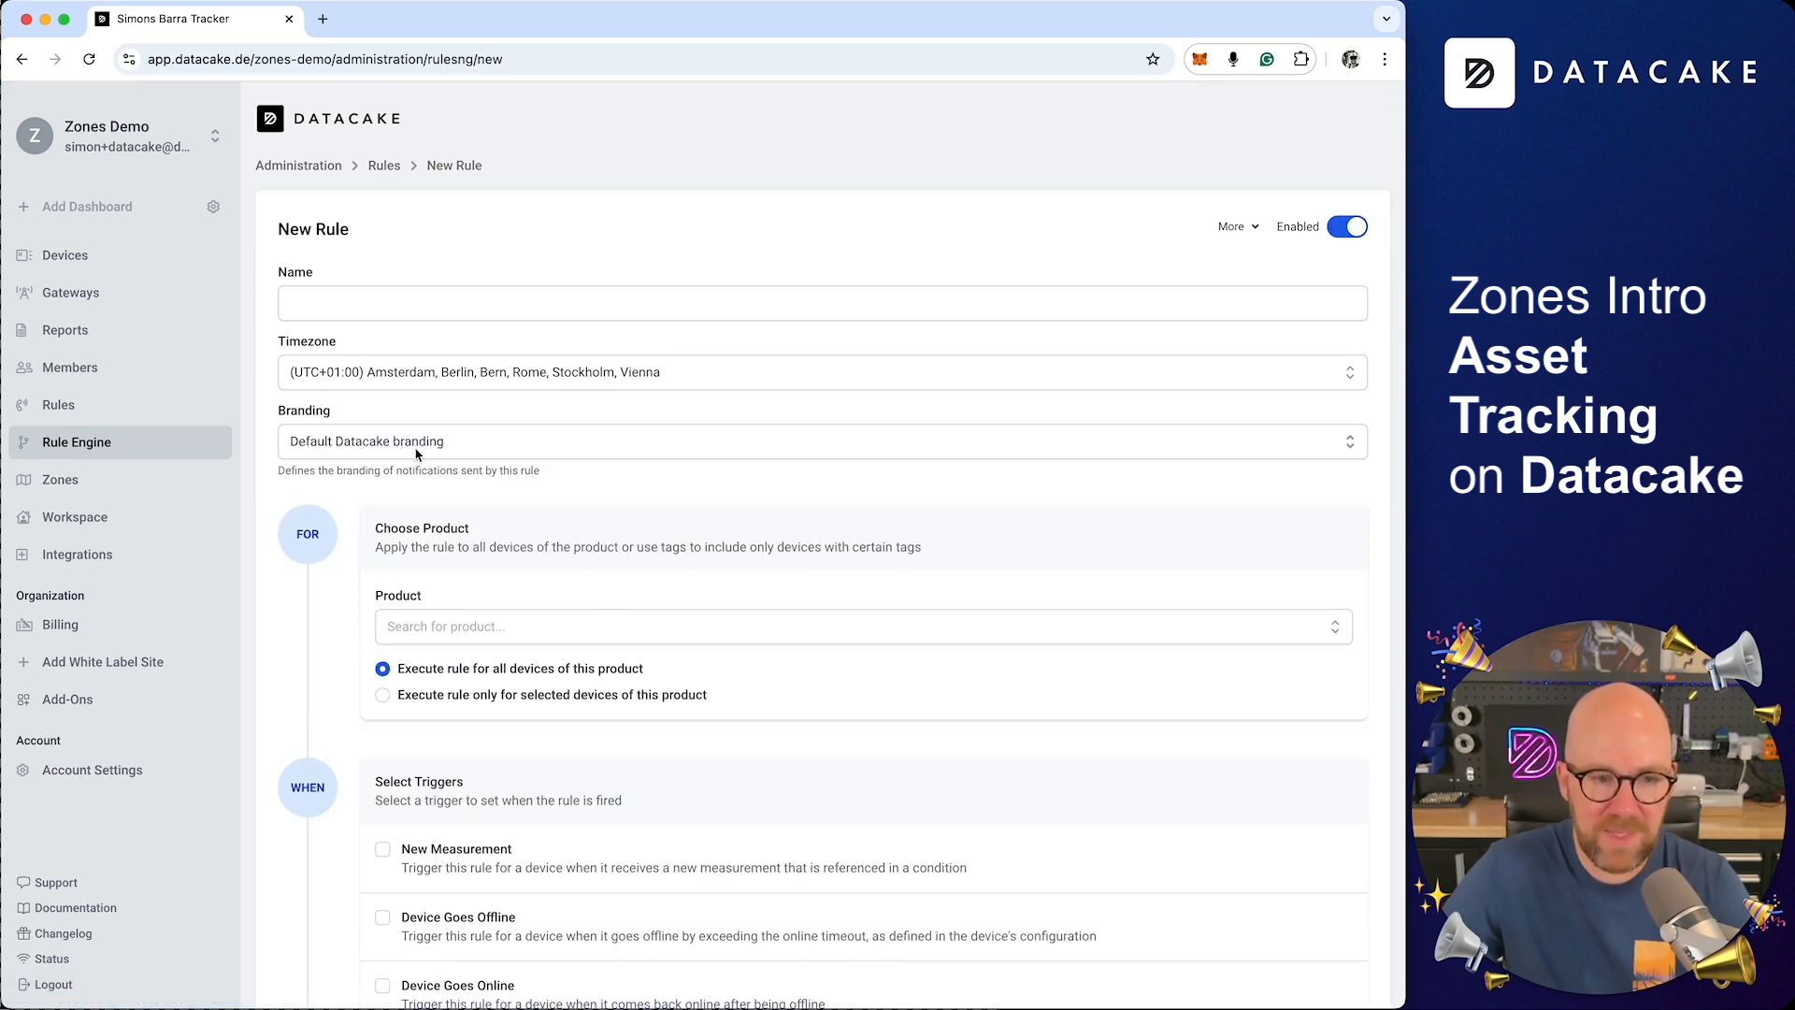
scroll(509, 612, down, 3)
click(498, 466)
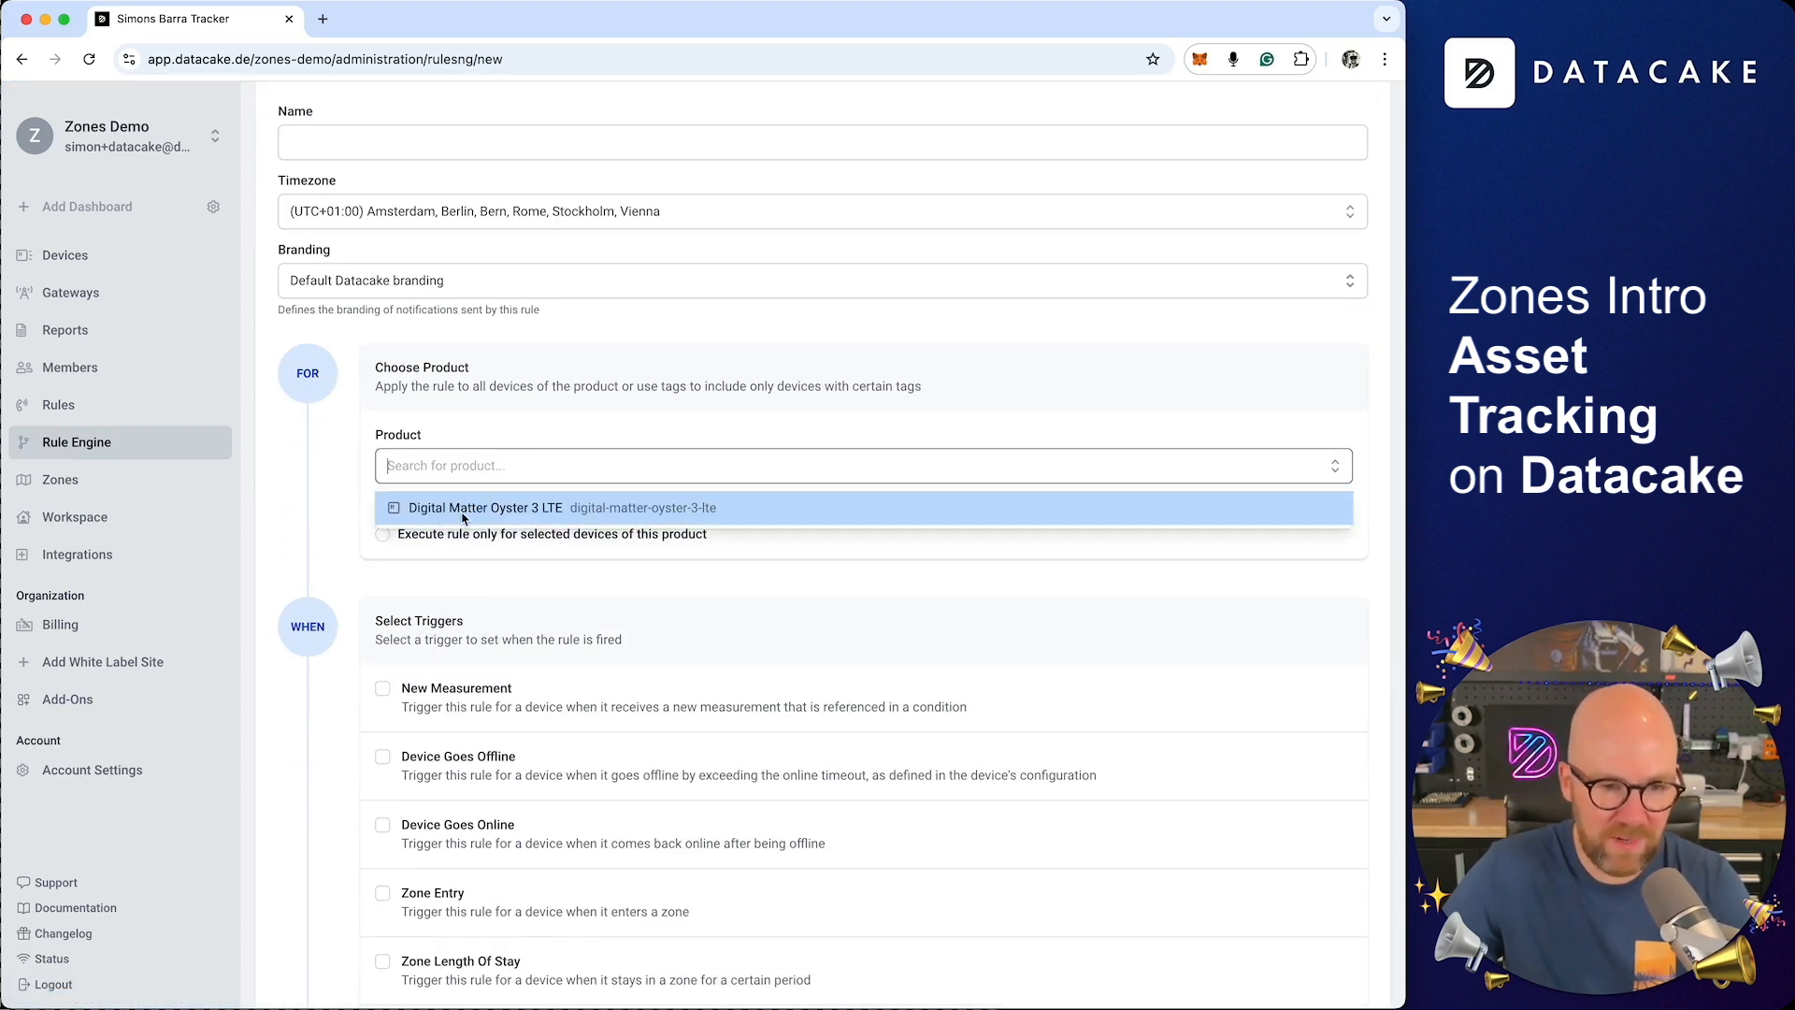
click(472, 510)
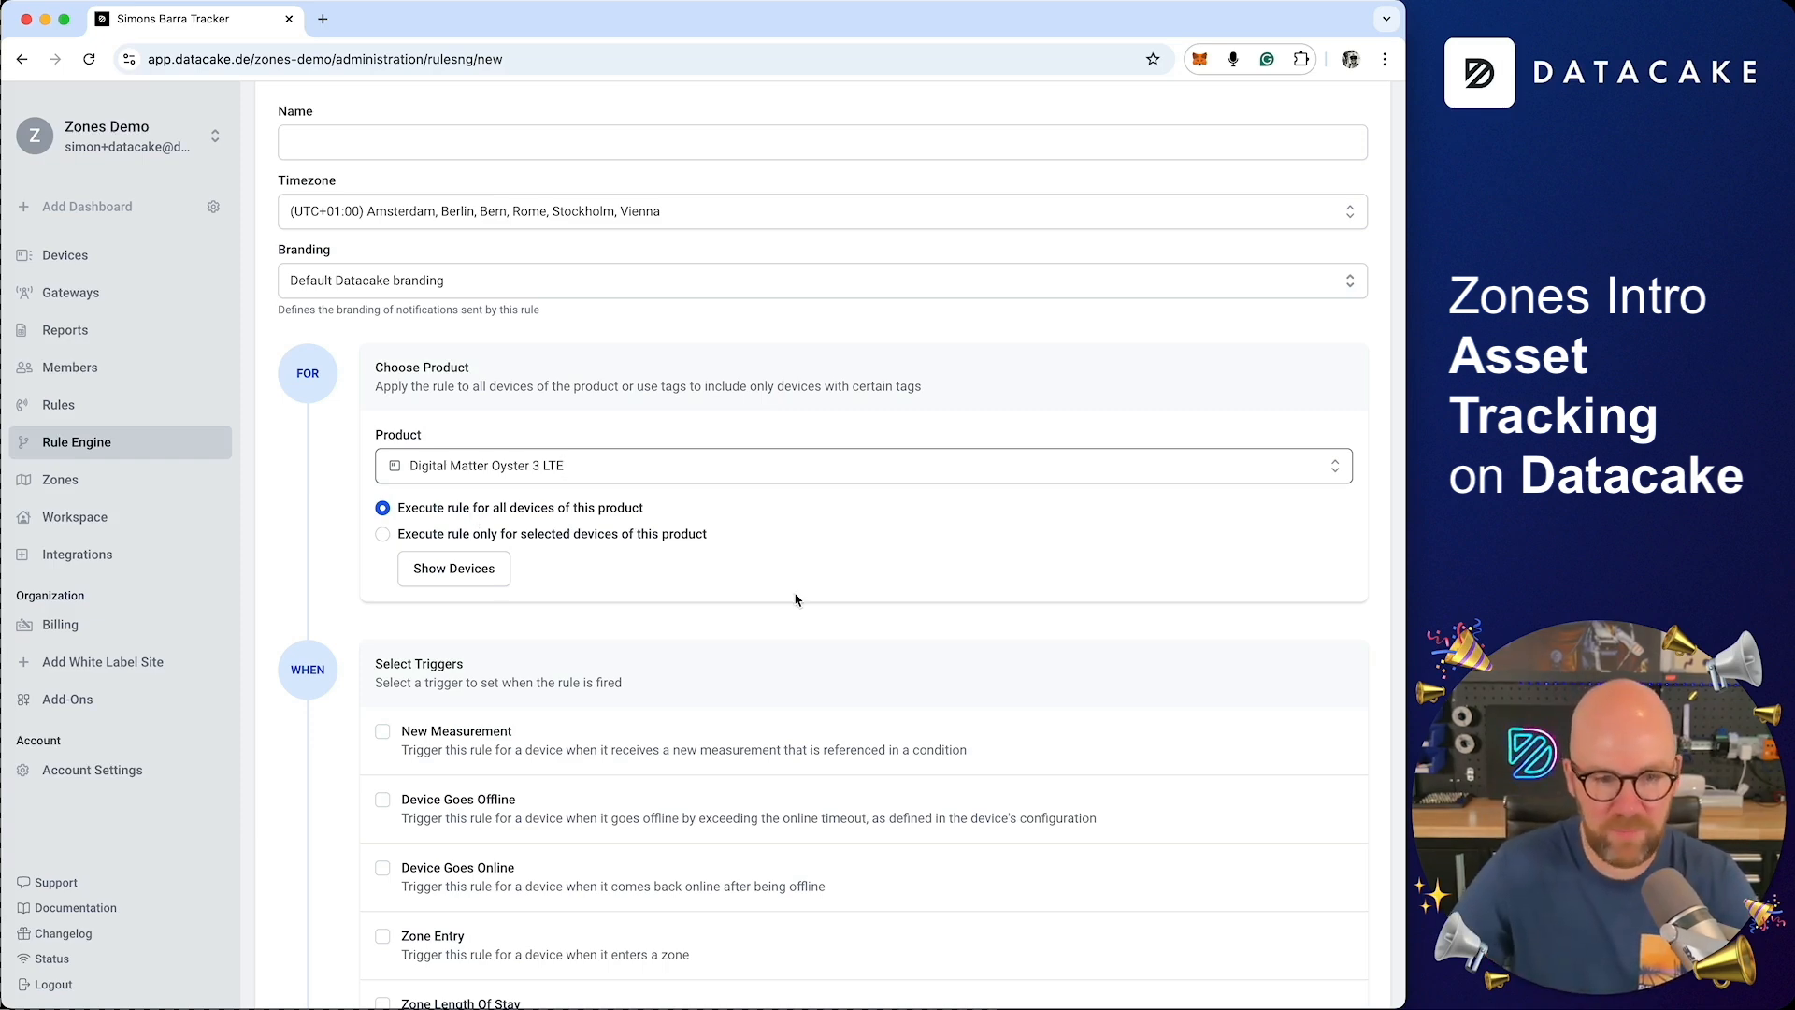
- Set the rule to trigger on Zone Entry and Zone Exit
scroll(796, 599, down, 5)
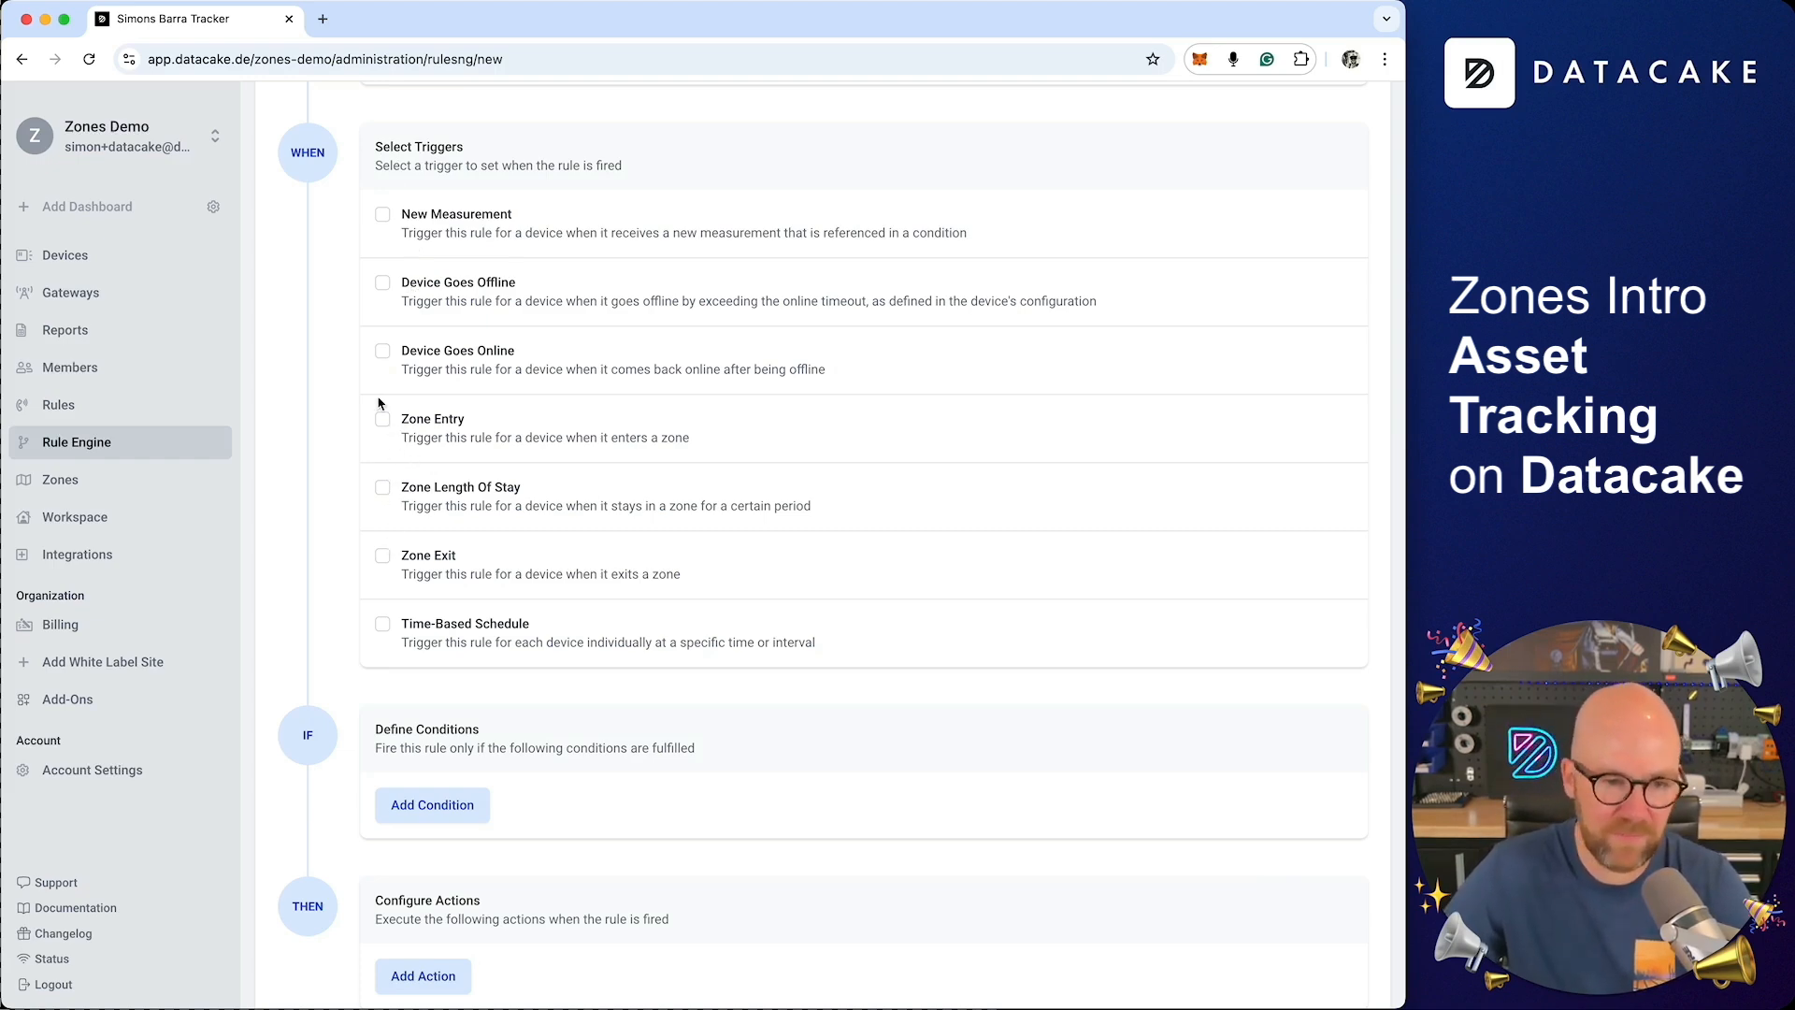
click(383, 420)
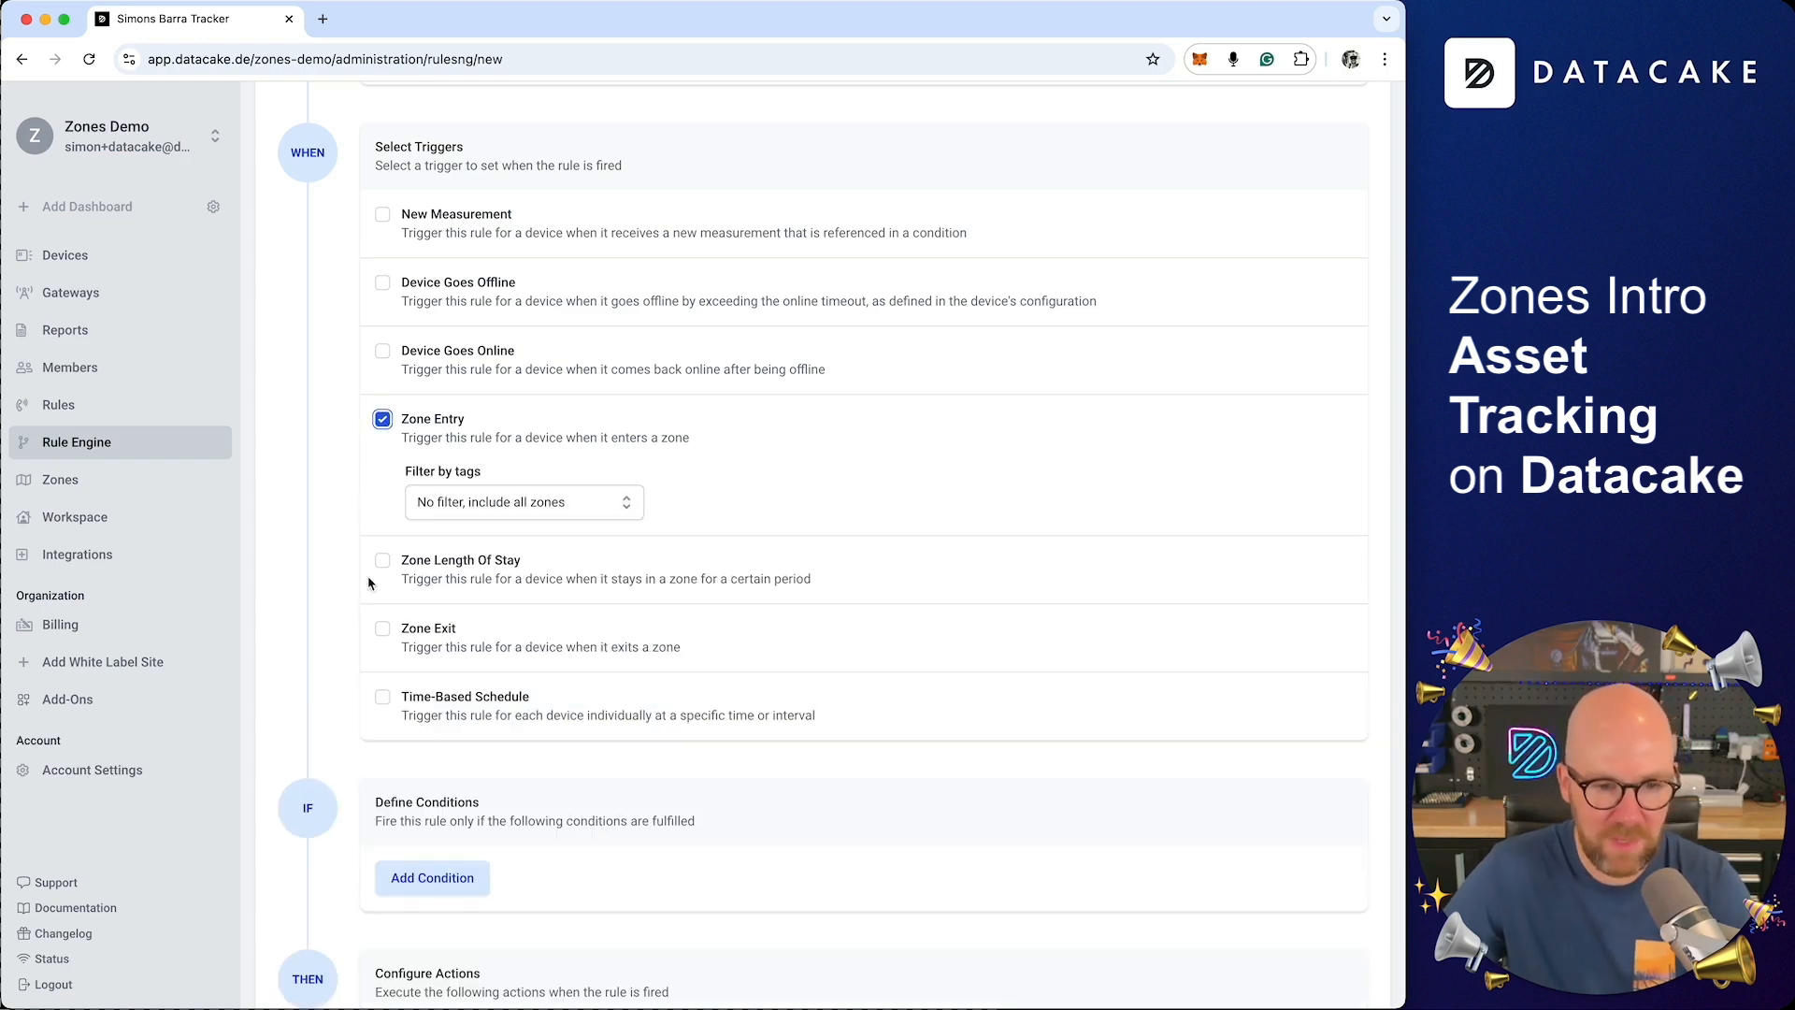
click(386, 632)
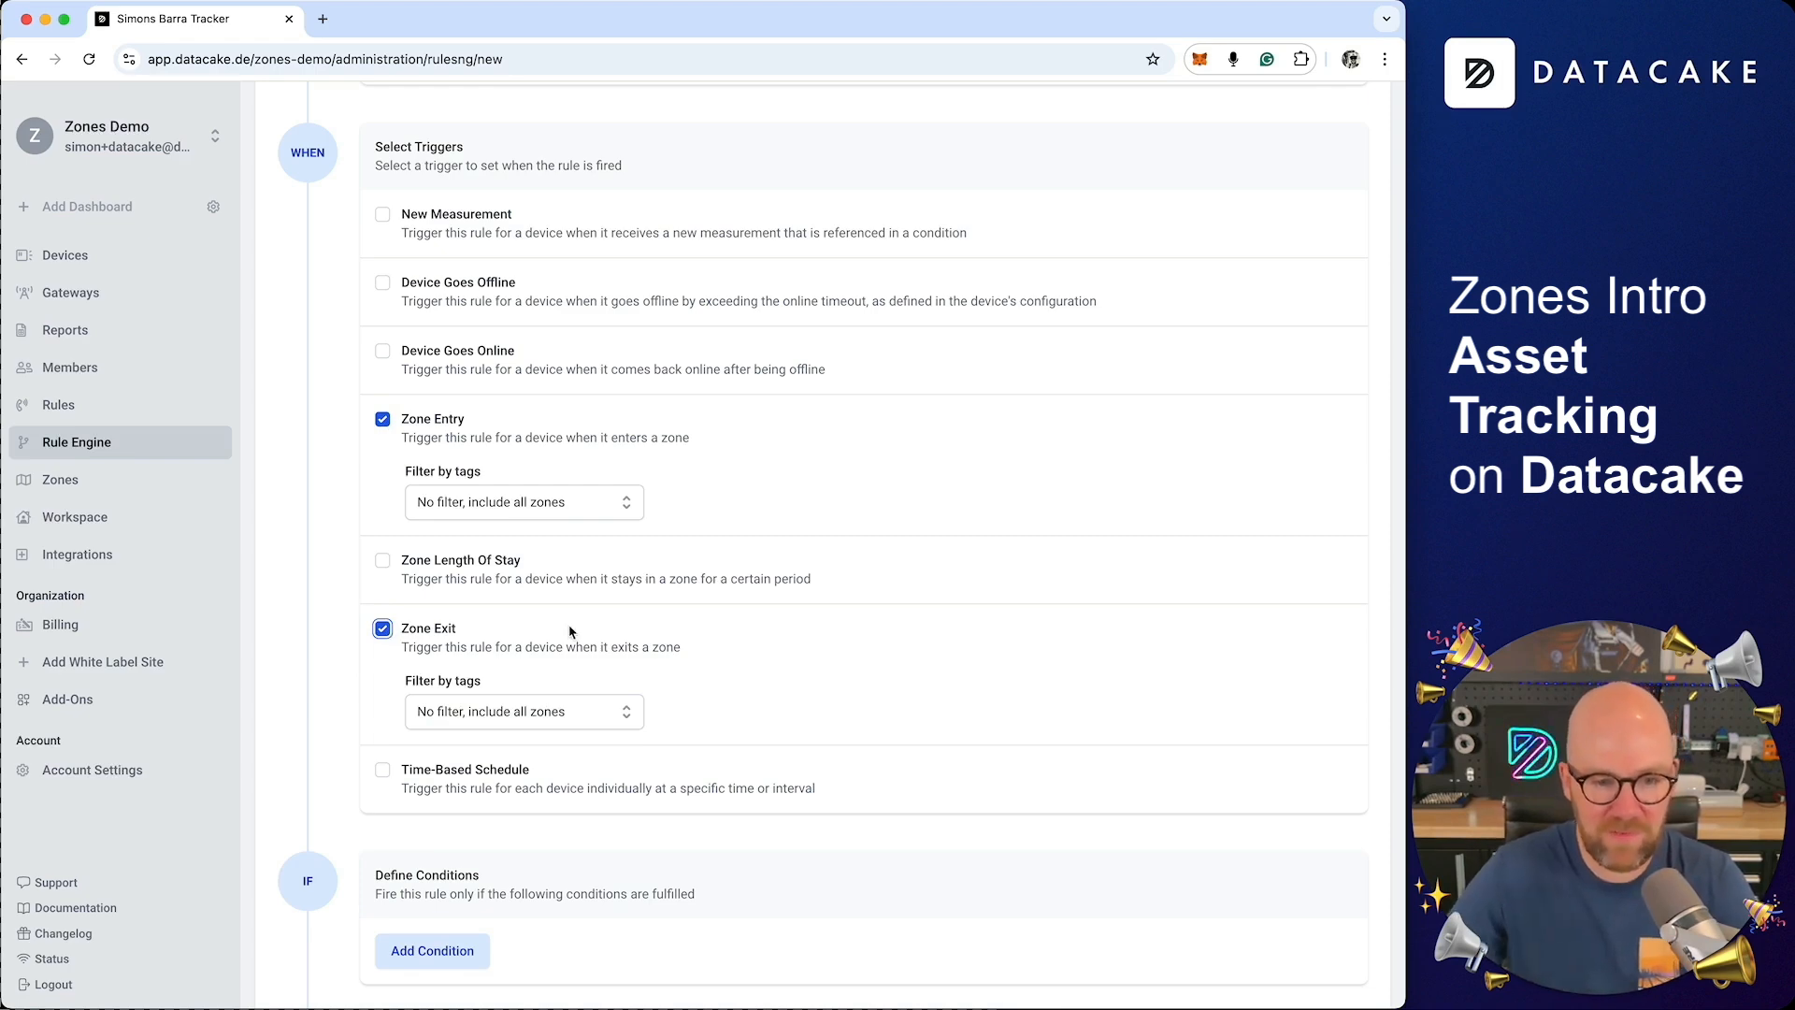
- Add an E-Mail action to the rule and choose the workspace owner's address as the receiver
scroll(698, 696, down, 3)
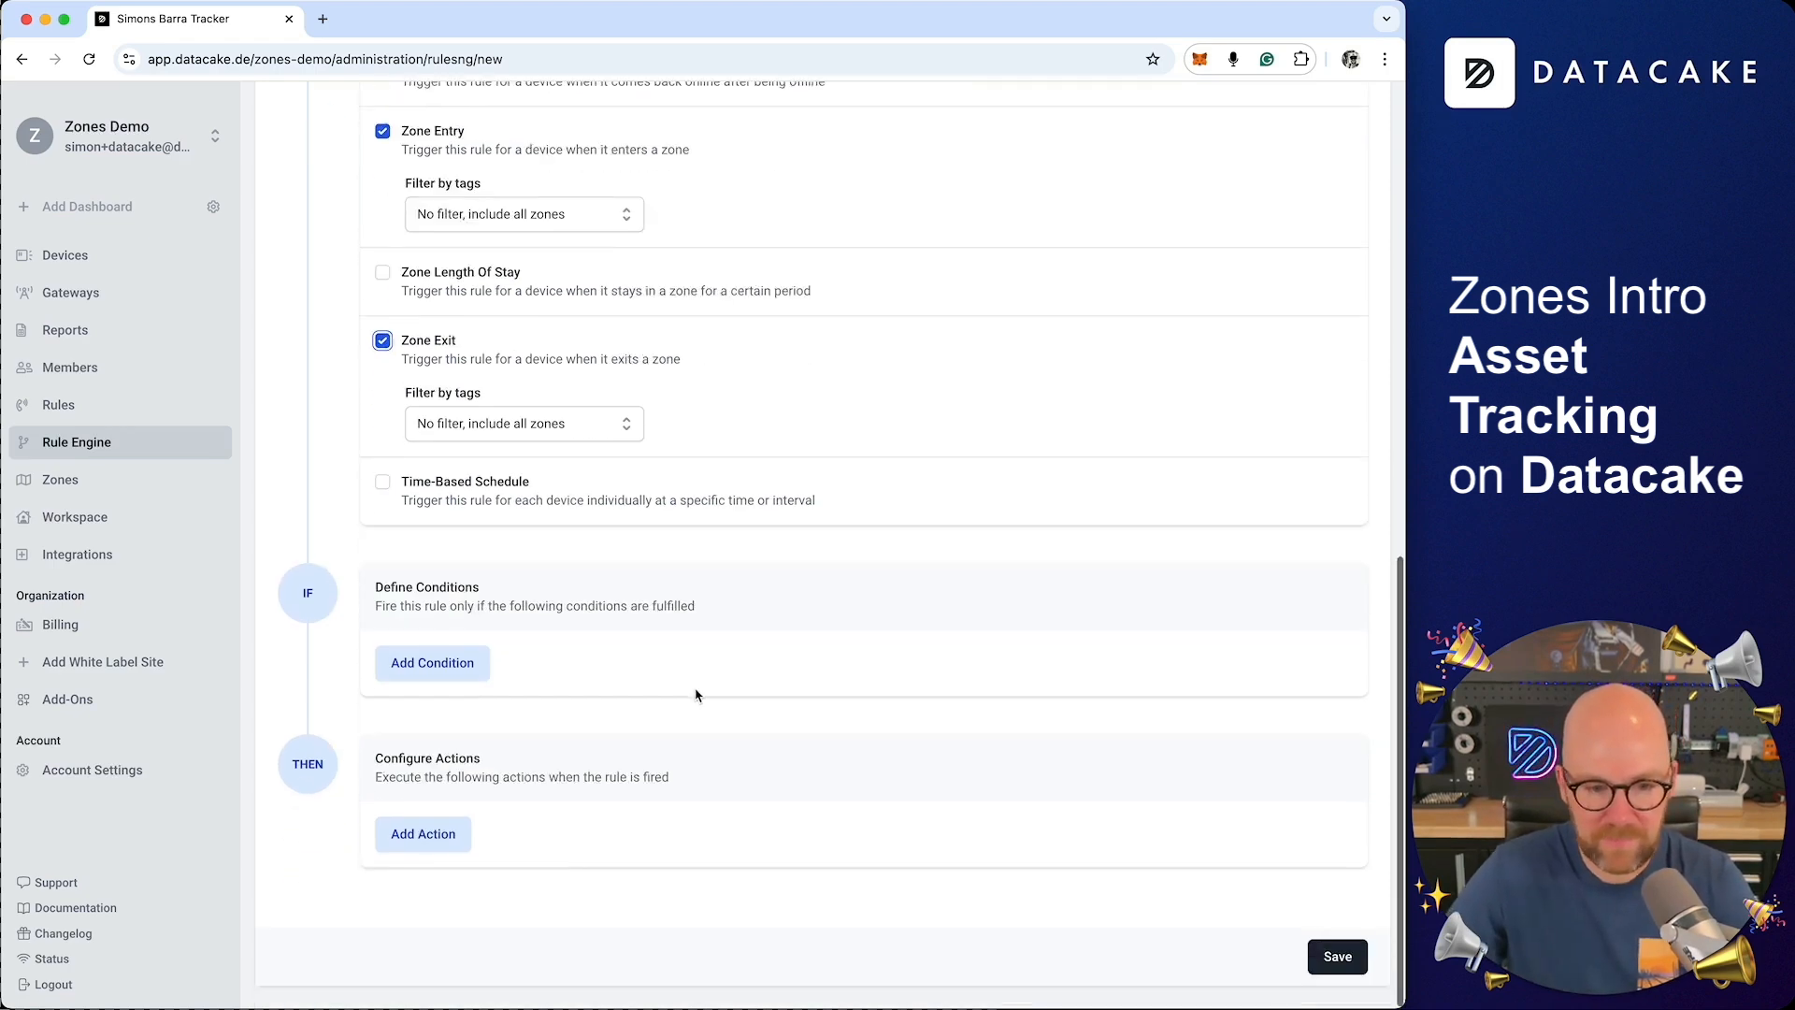
click(447, 844)
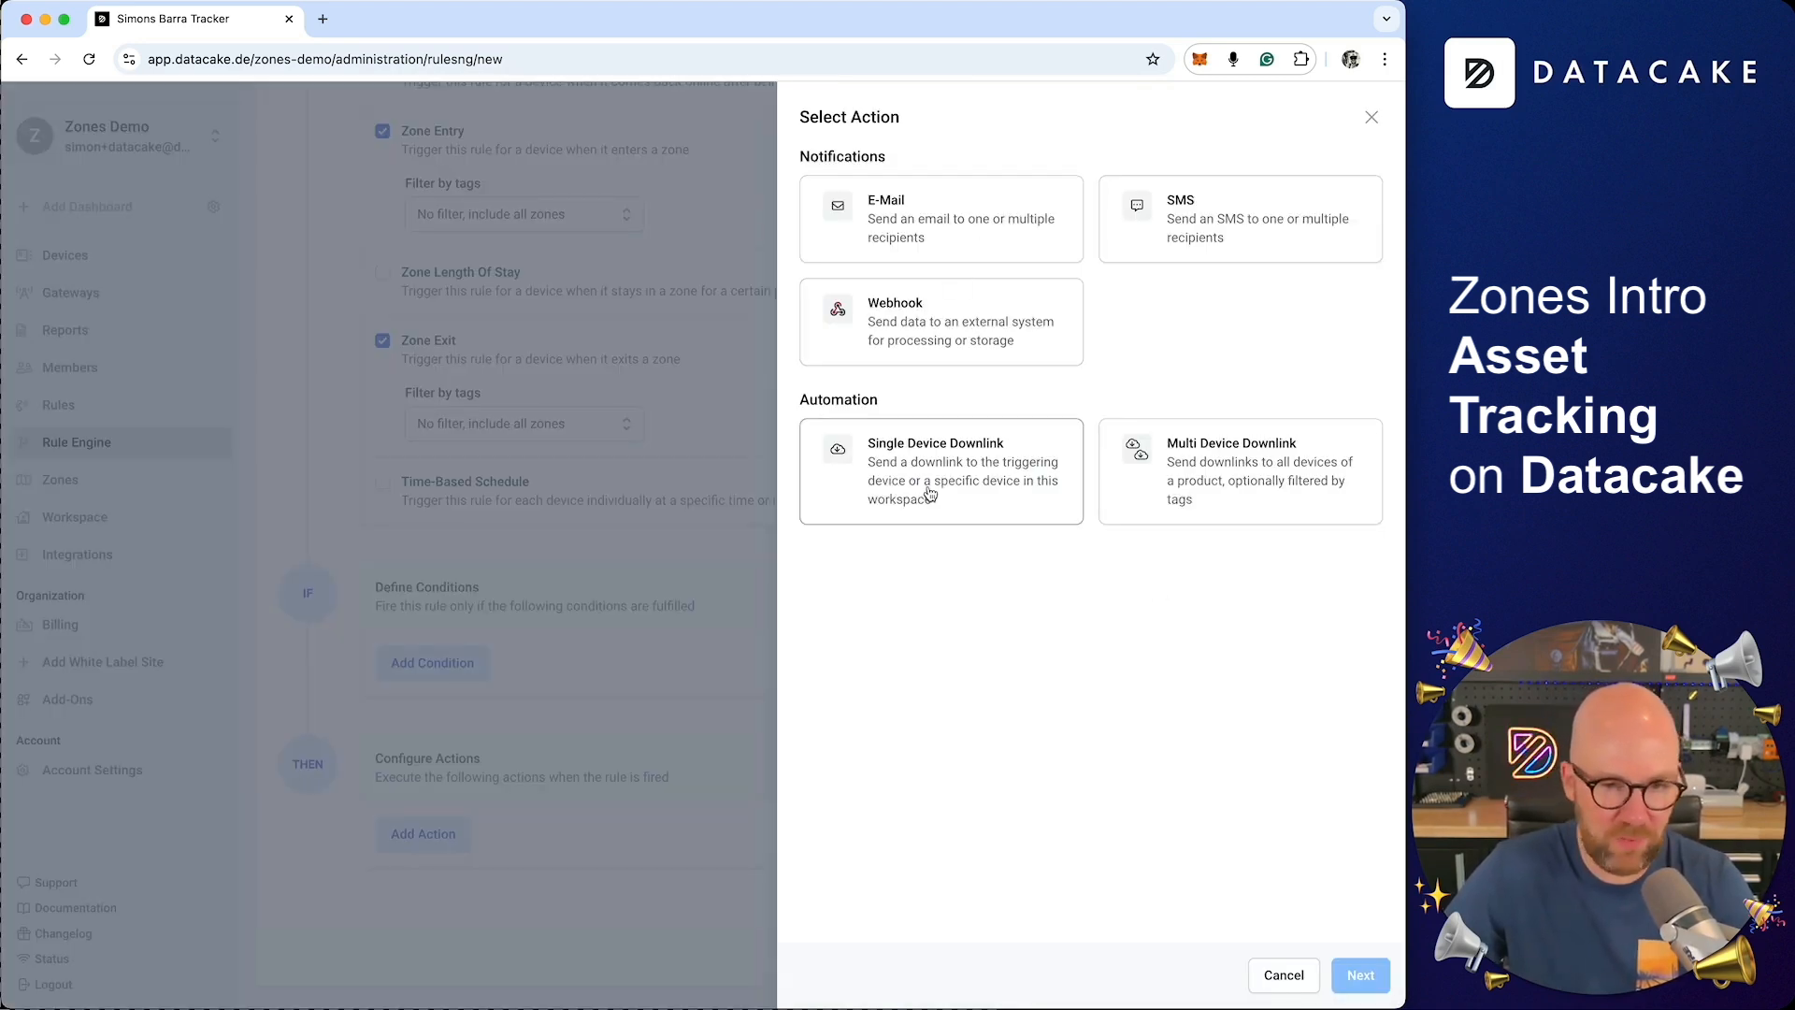
click(944, 234)
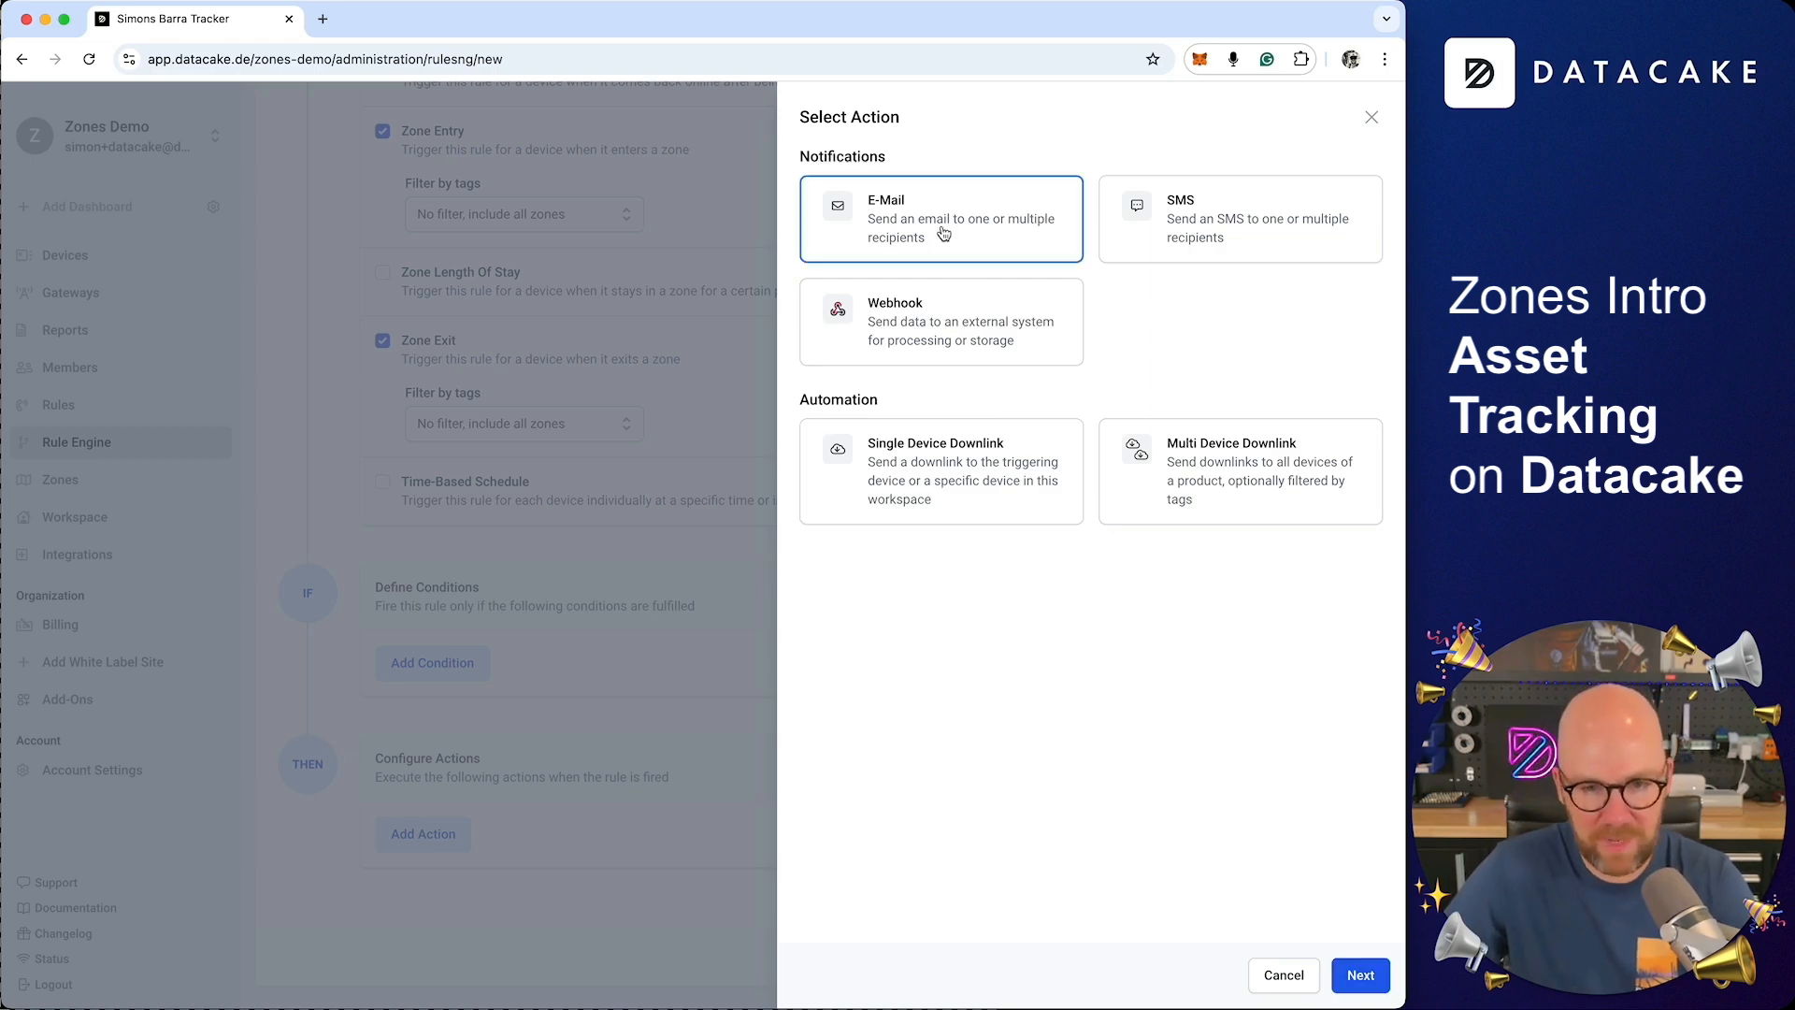
click(1347, 978)
click(929, 344)
click(911, 387)
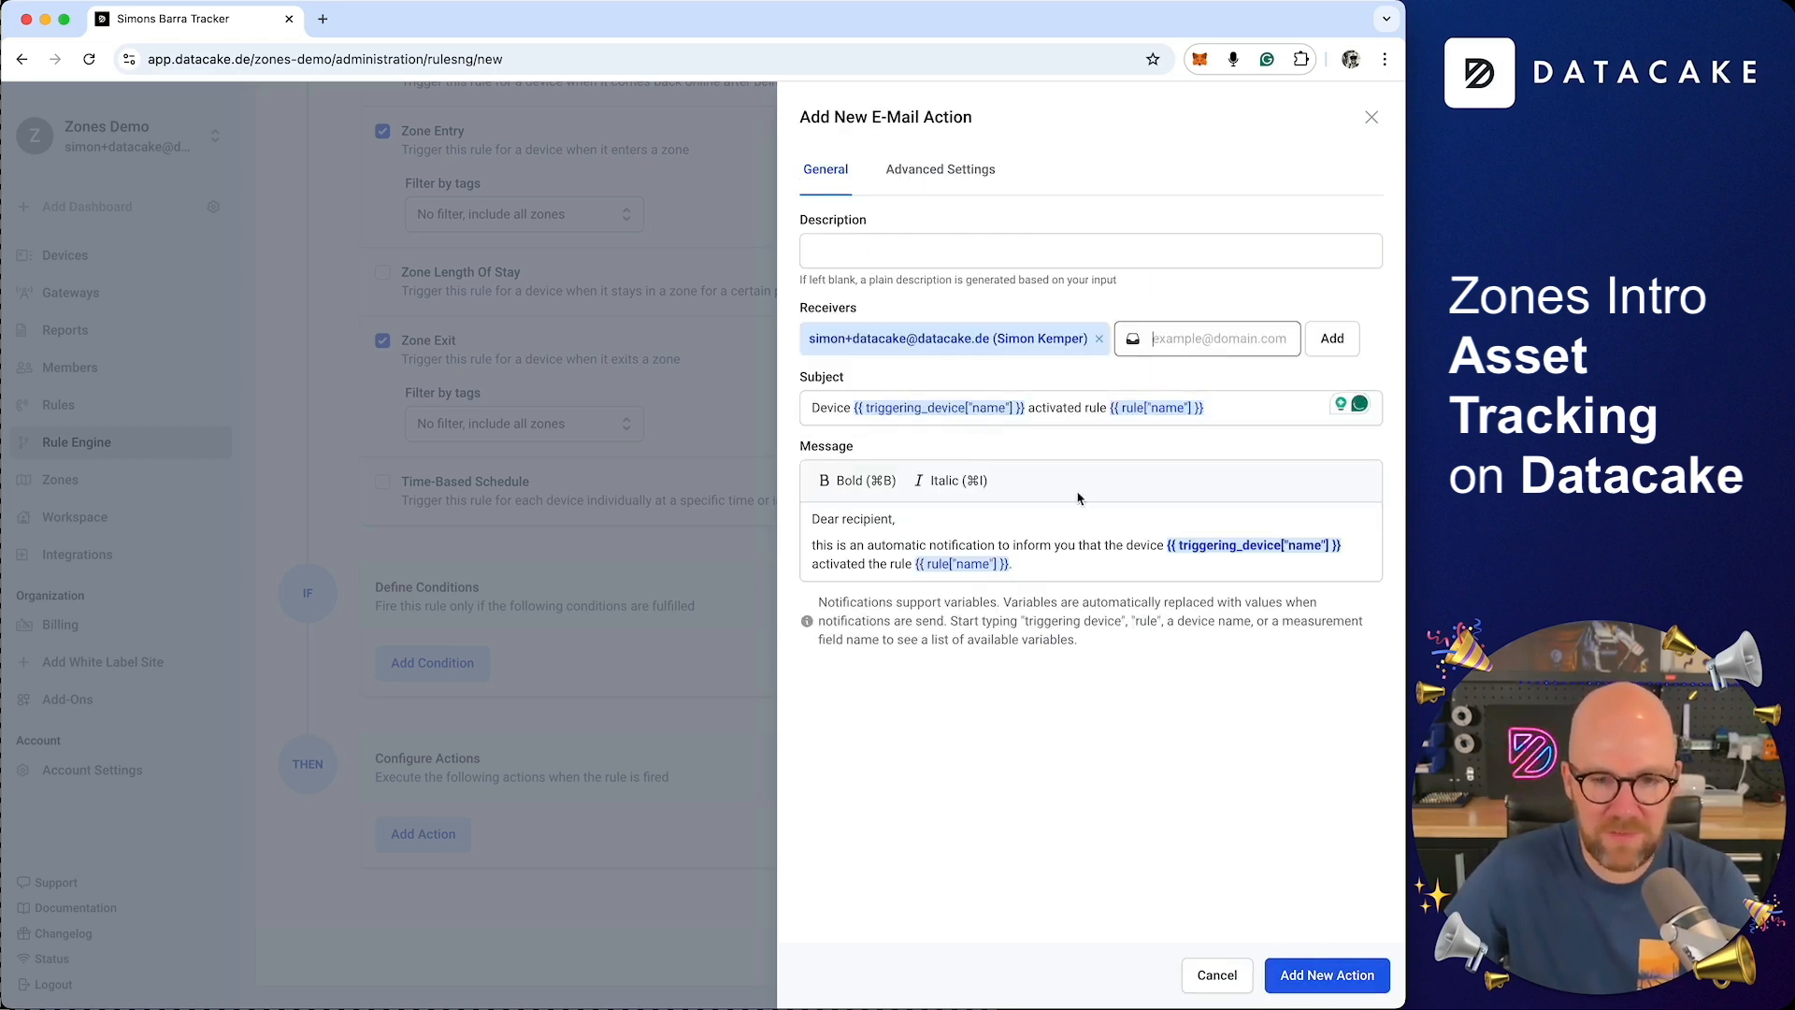
- Add two new lines below the existing text of the e-mail message
click(1156, 554)
click(1012, 563)
key(Return)
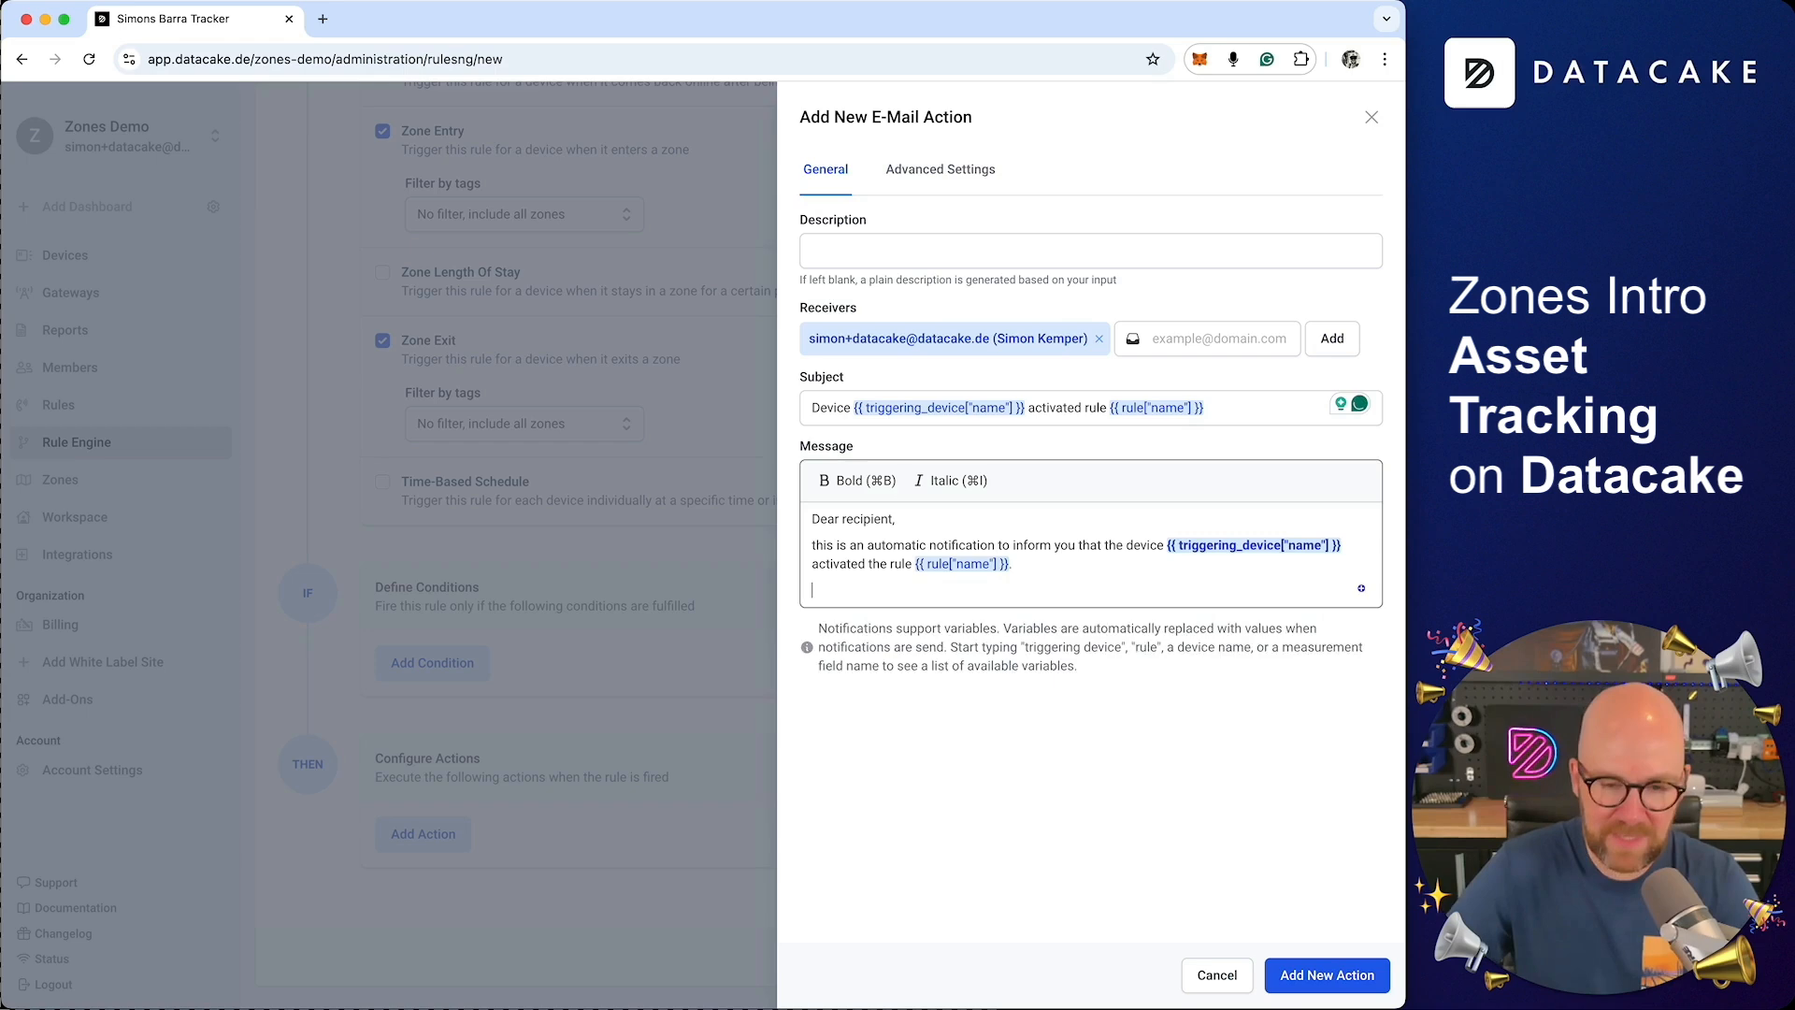
key(Return)
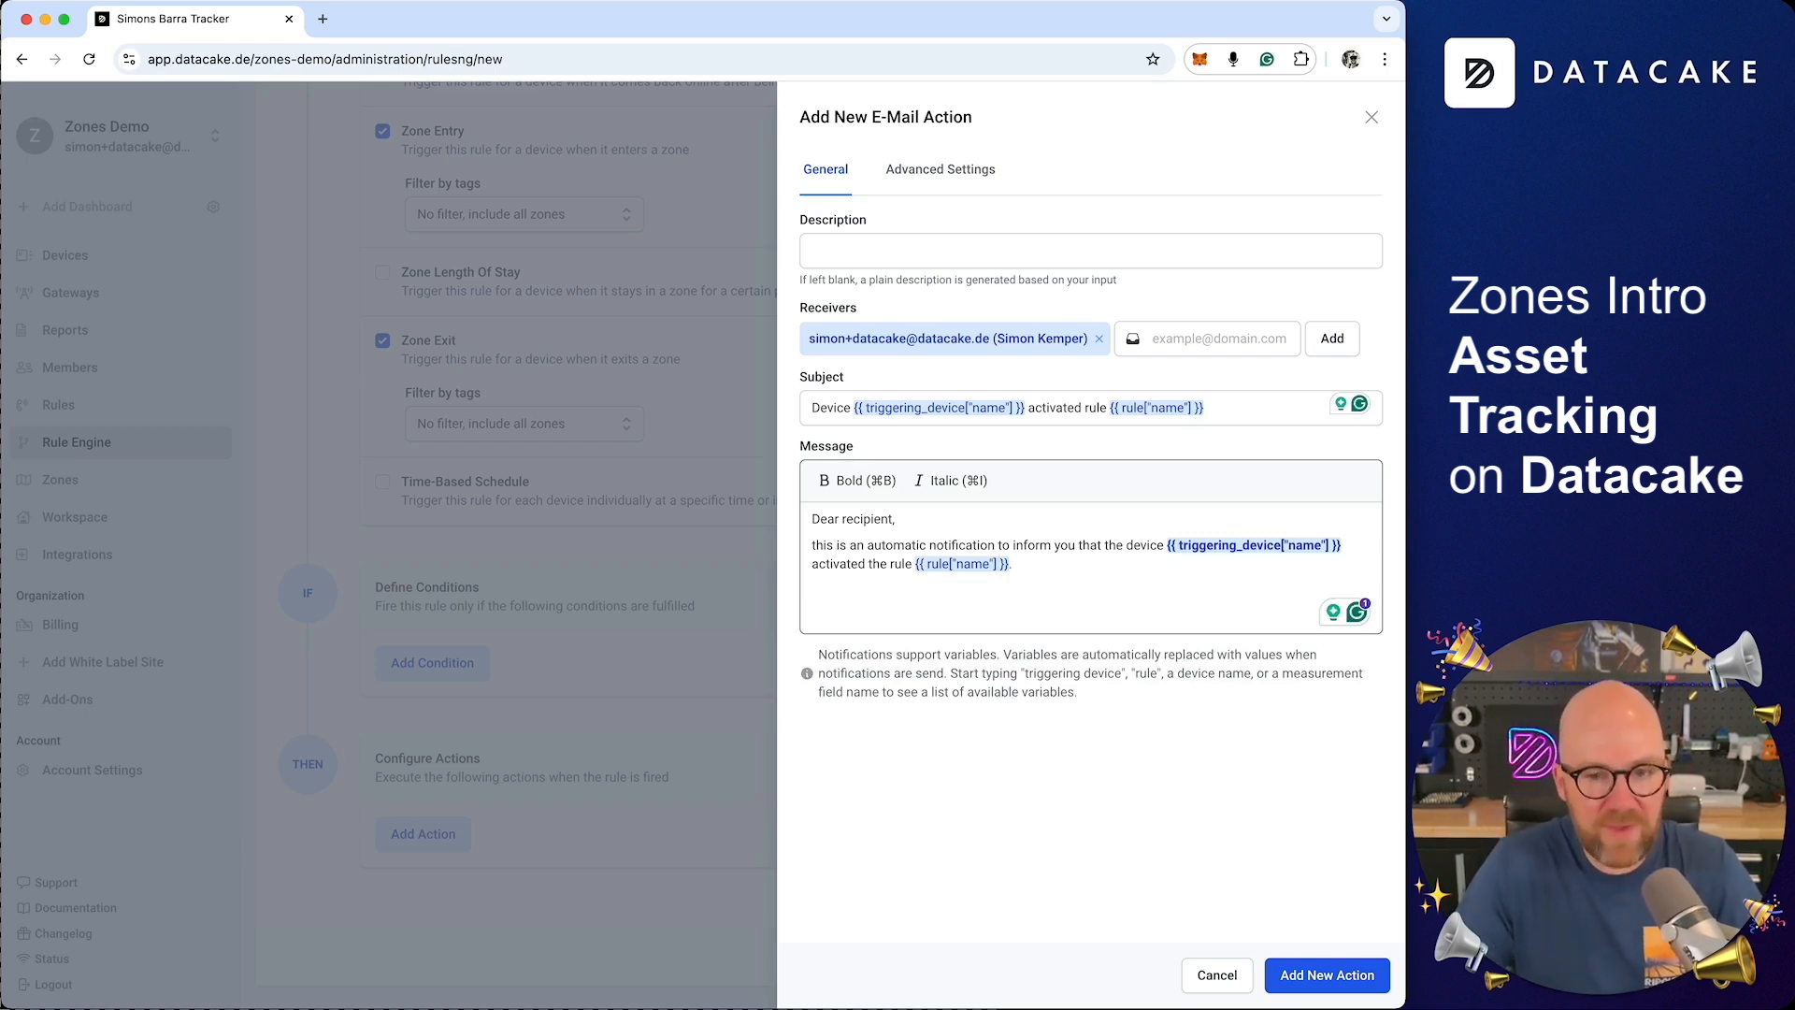
- Examine the triggering zone variables offered for the e-mail message, from Name to Length Of Stay
text(tri)
key(Down)
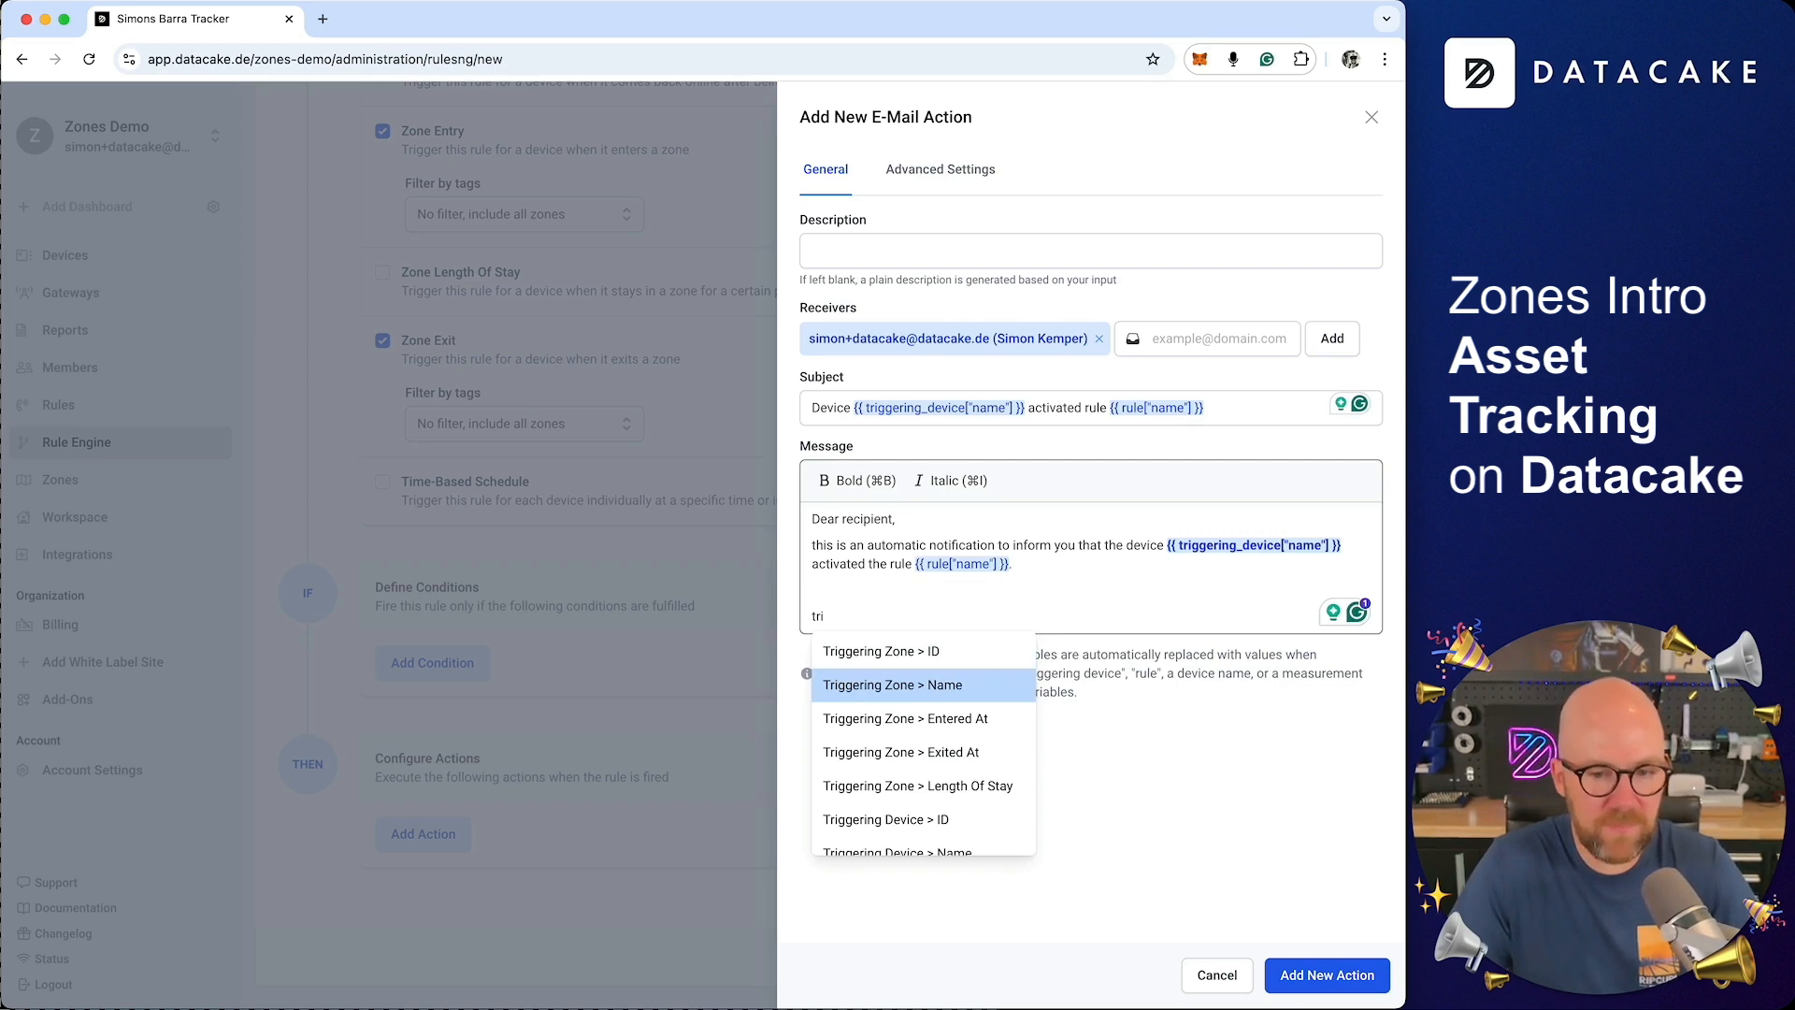
key(Down)
key(Down)
key(Down)
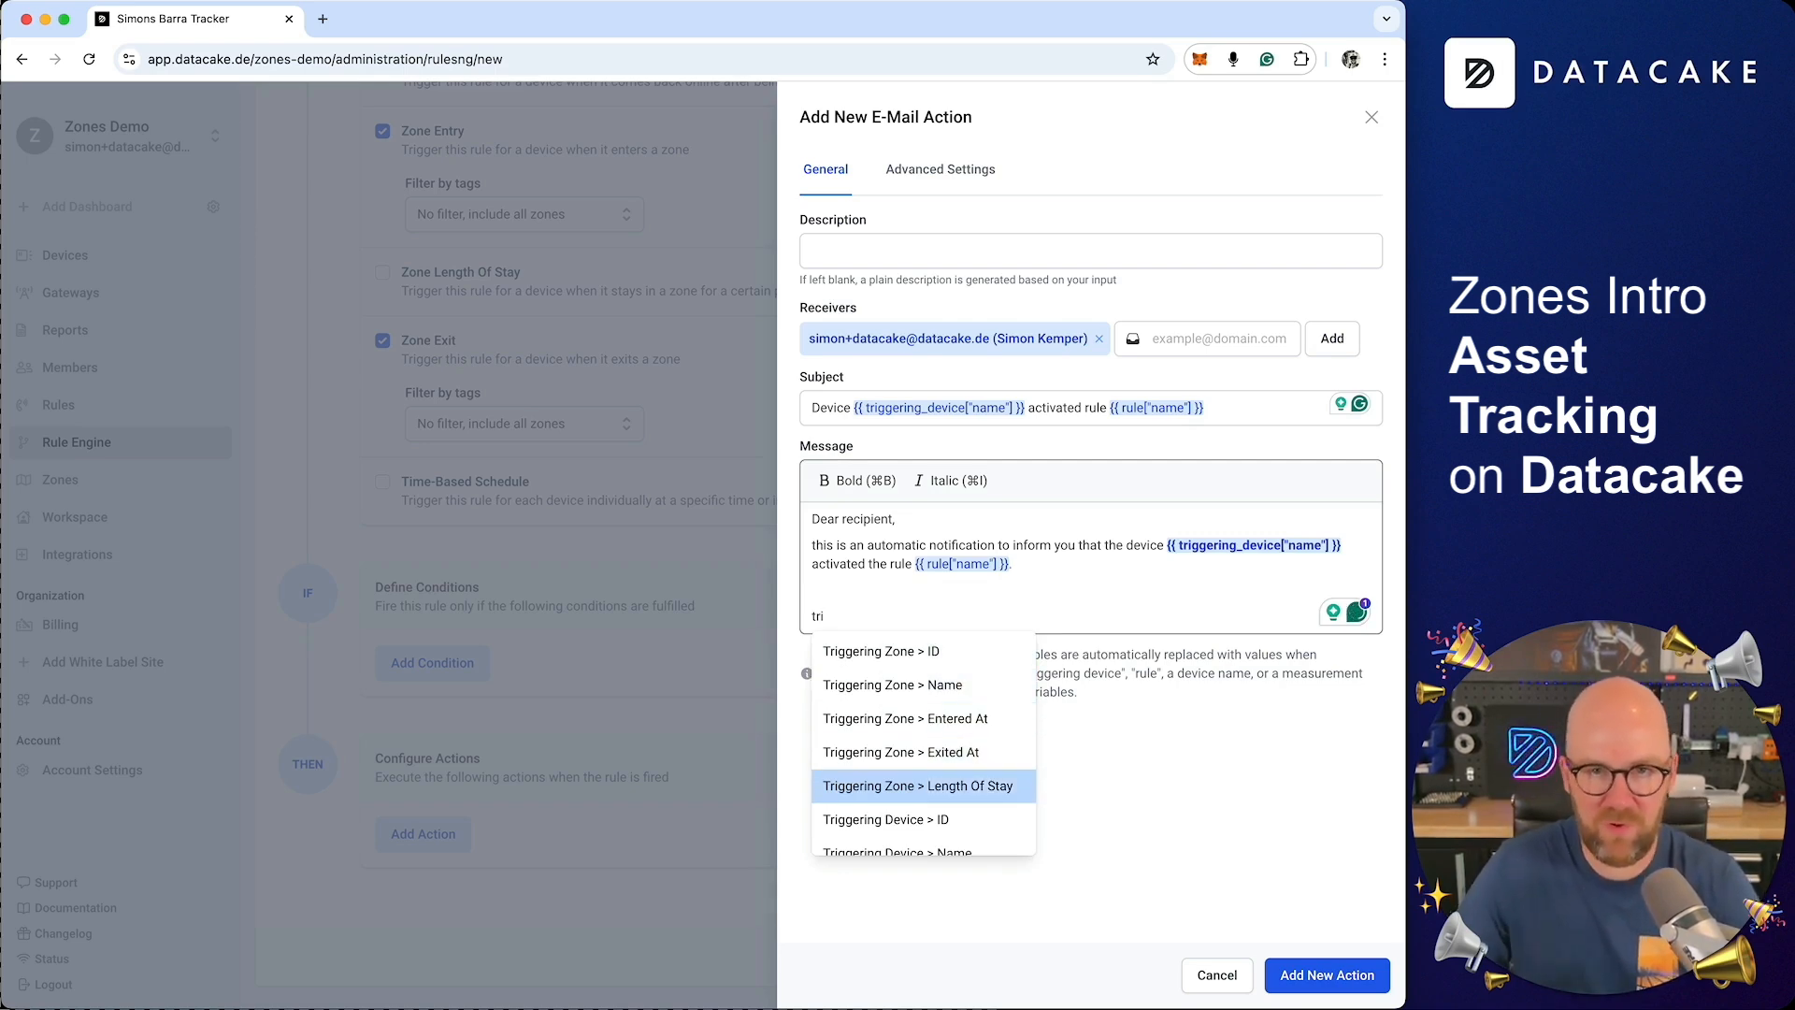
key(BackSpace)
key(BackSpace)
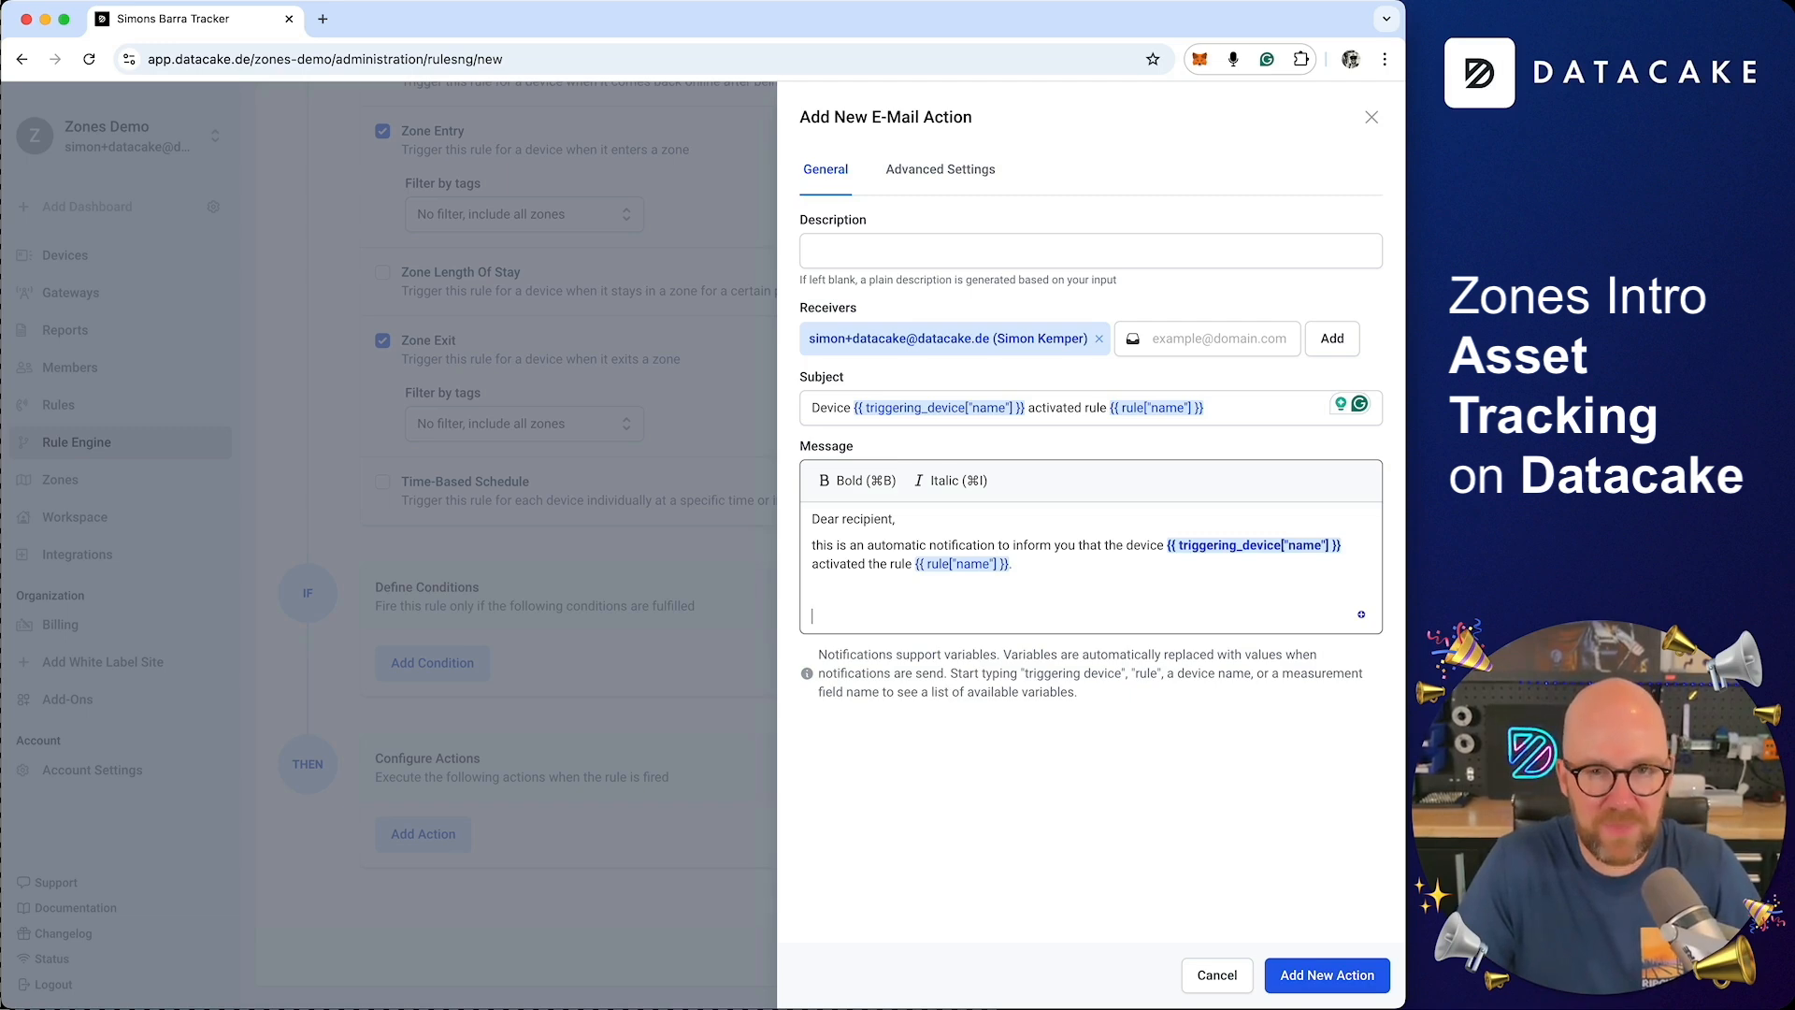
- On a new message line, write "Your device: " followed by the Triggering Zone > Name variable
key(Return)
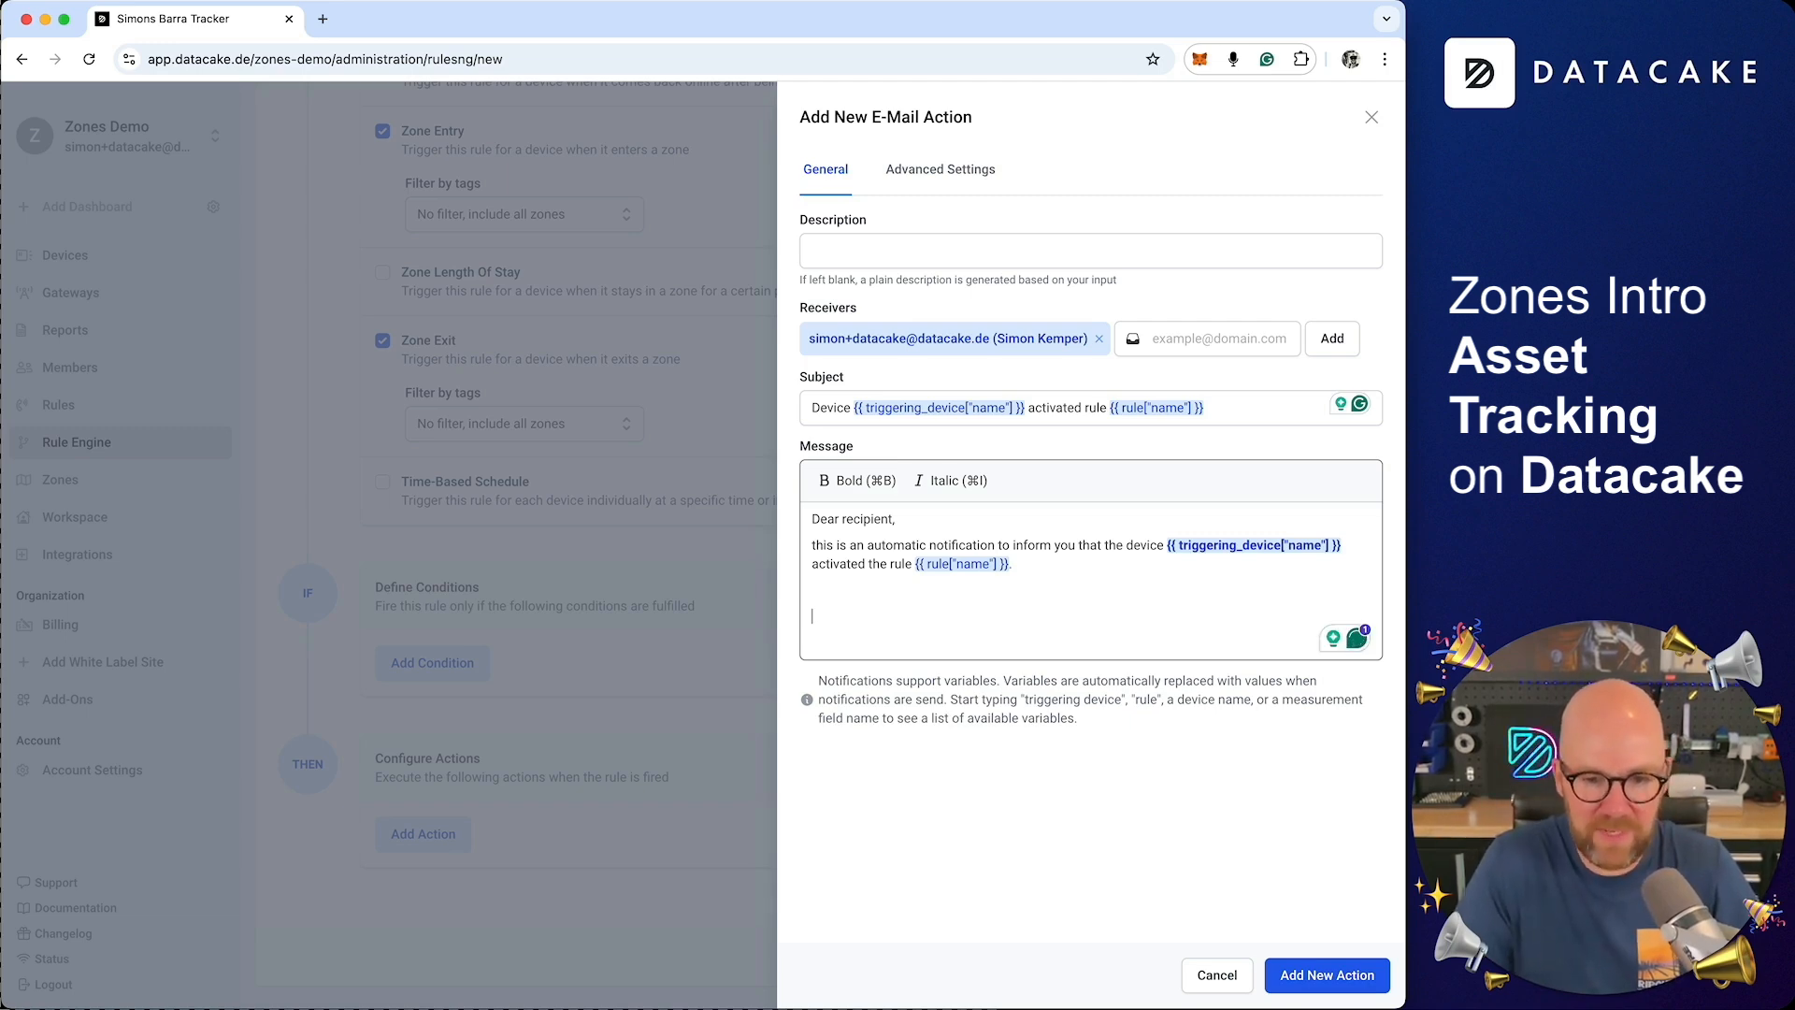
text(Tour device)
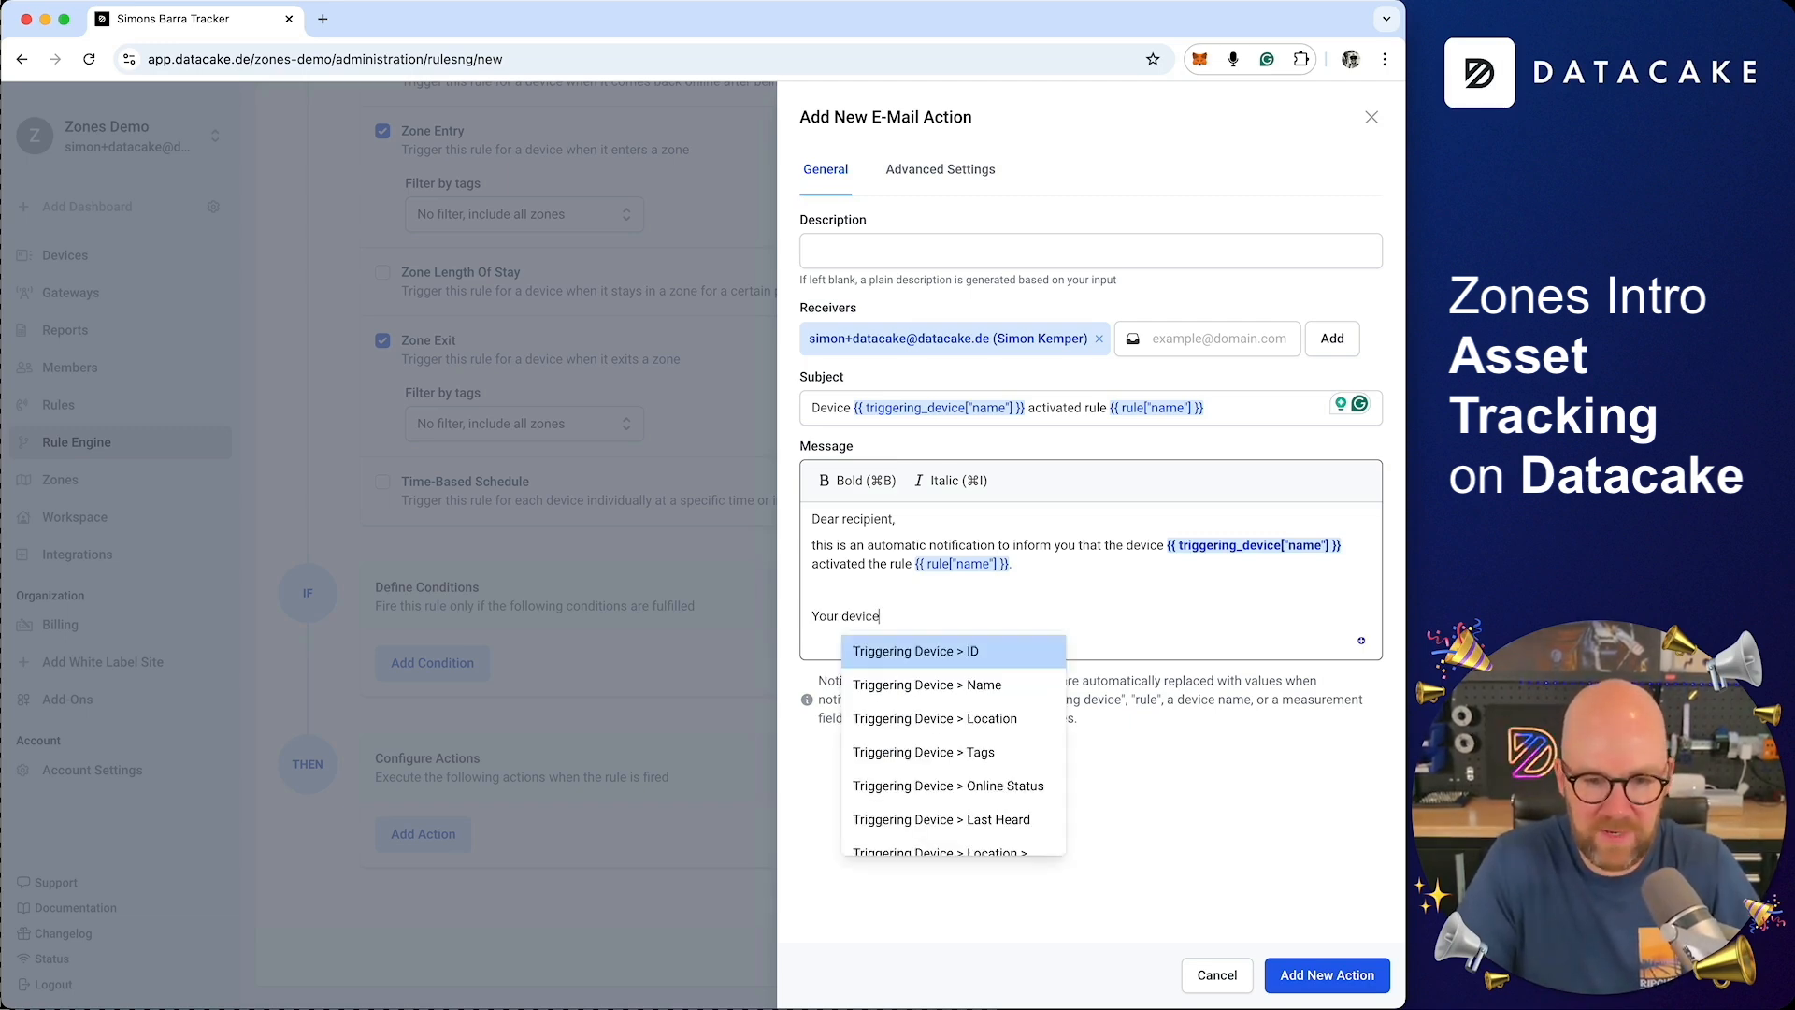
text(: )
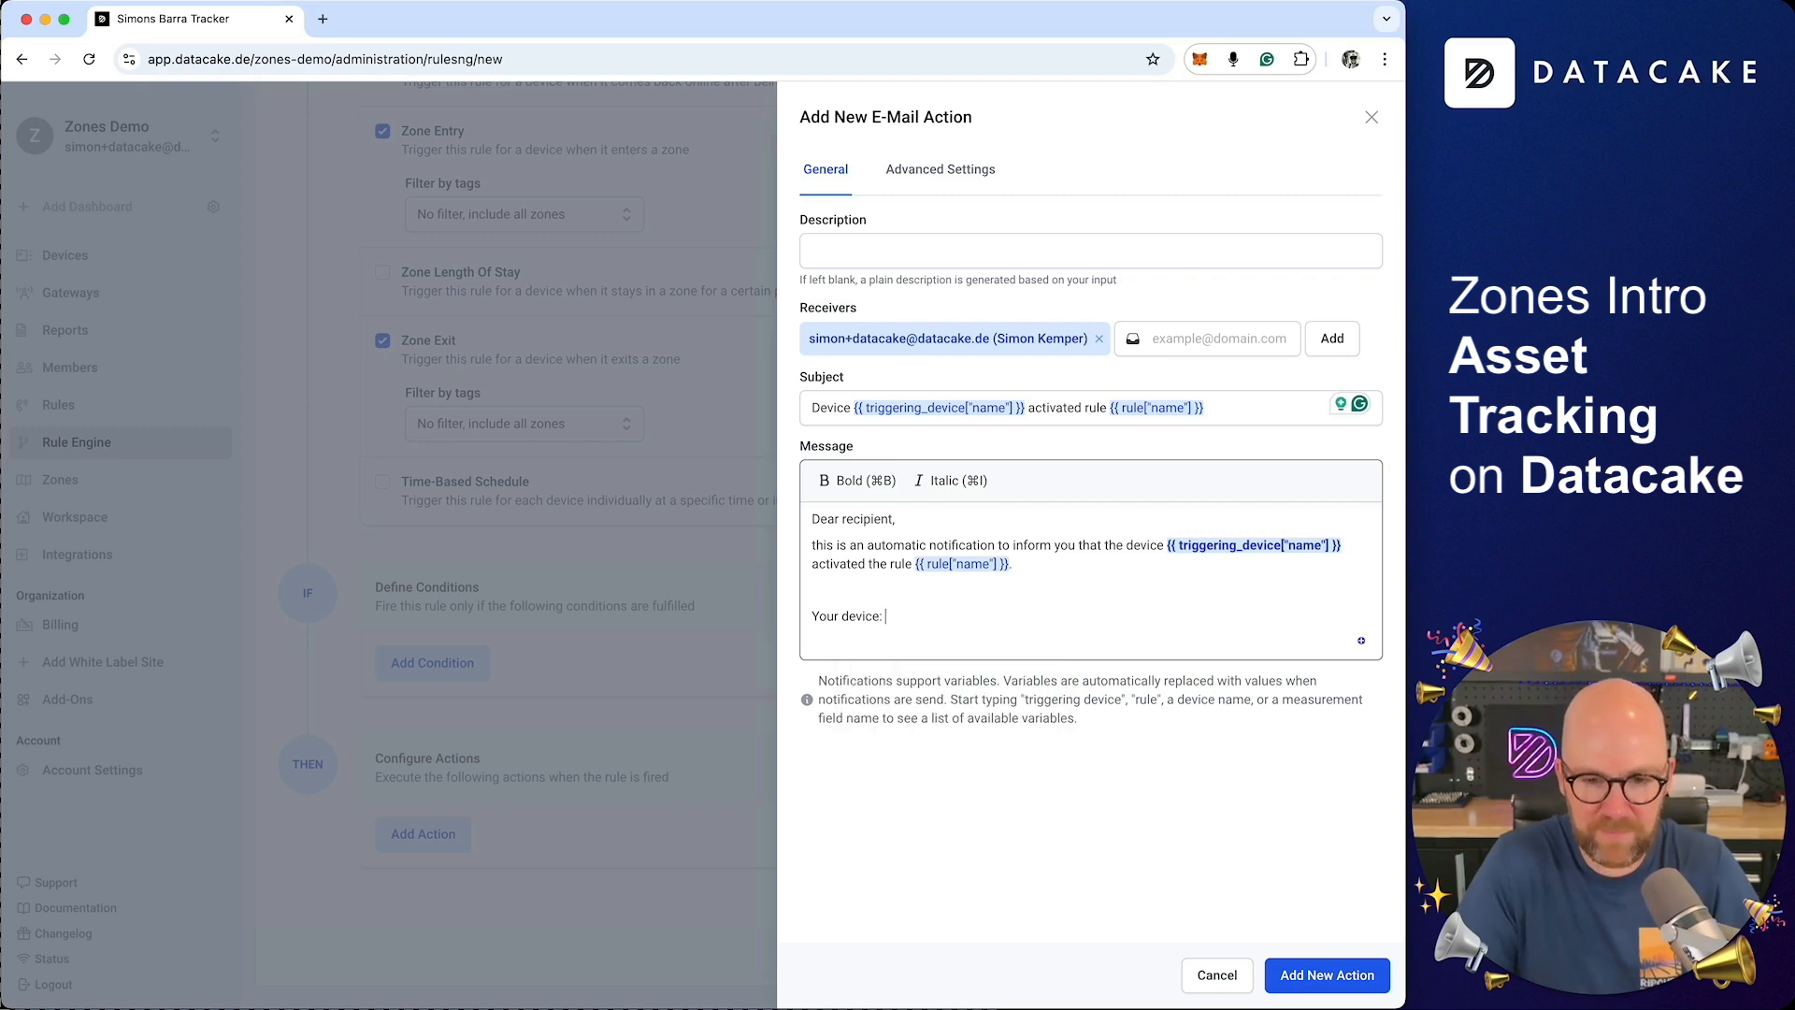
text(Trigg)
key(Down)
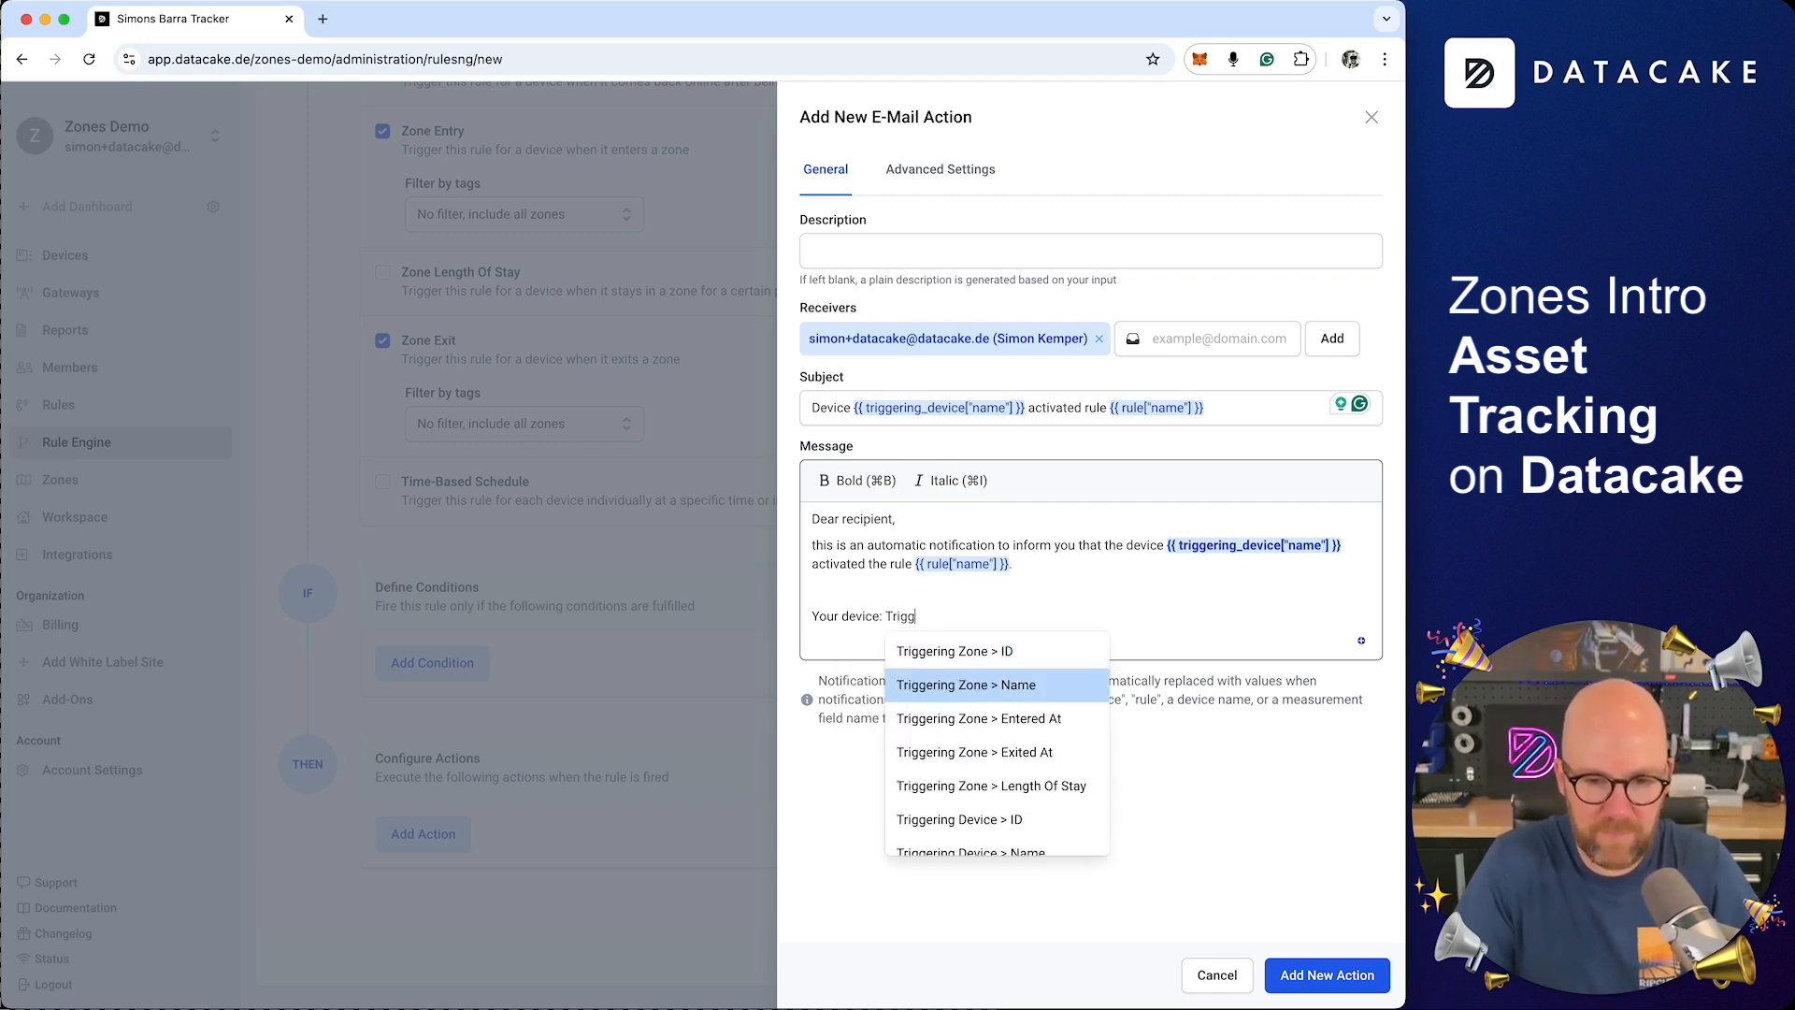
key(Return)
- Continue the message line after the variable with "- has changed zones: "
text(- hast )
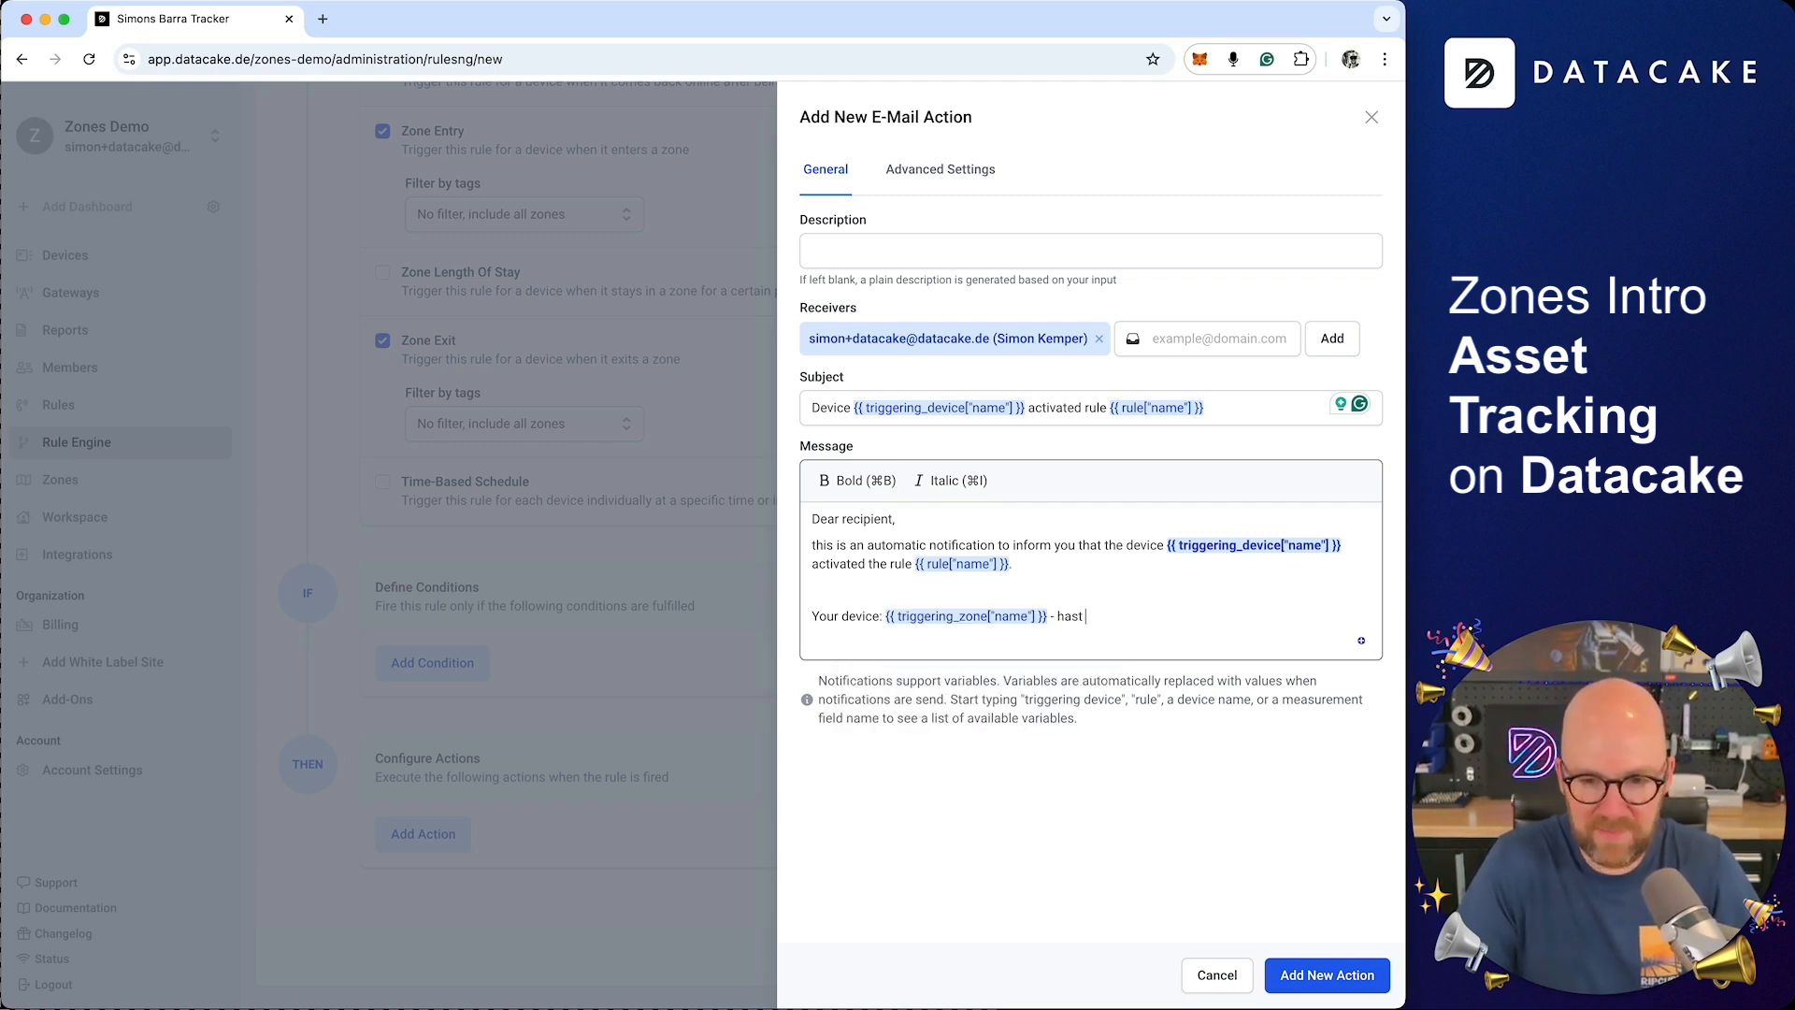
key(BackSpace)
key(BackSpace)
text( changed zones)
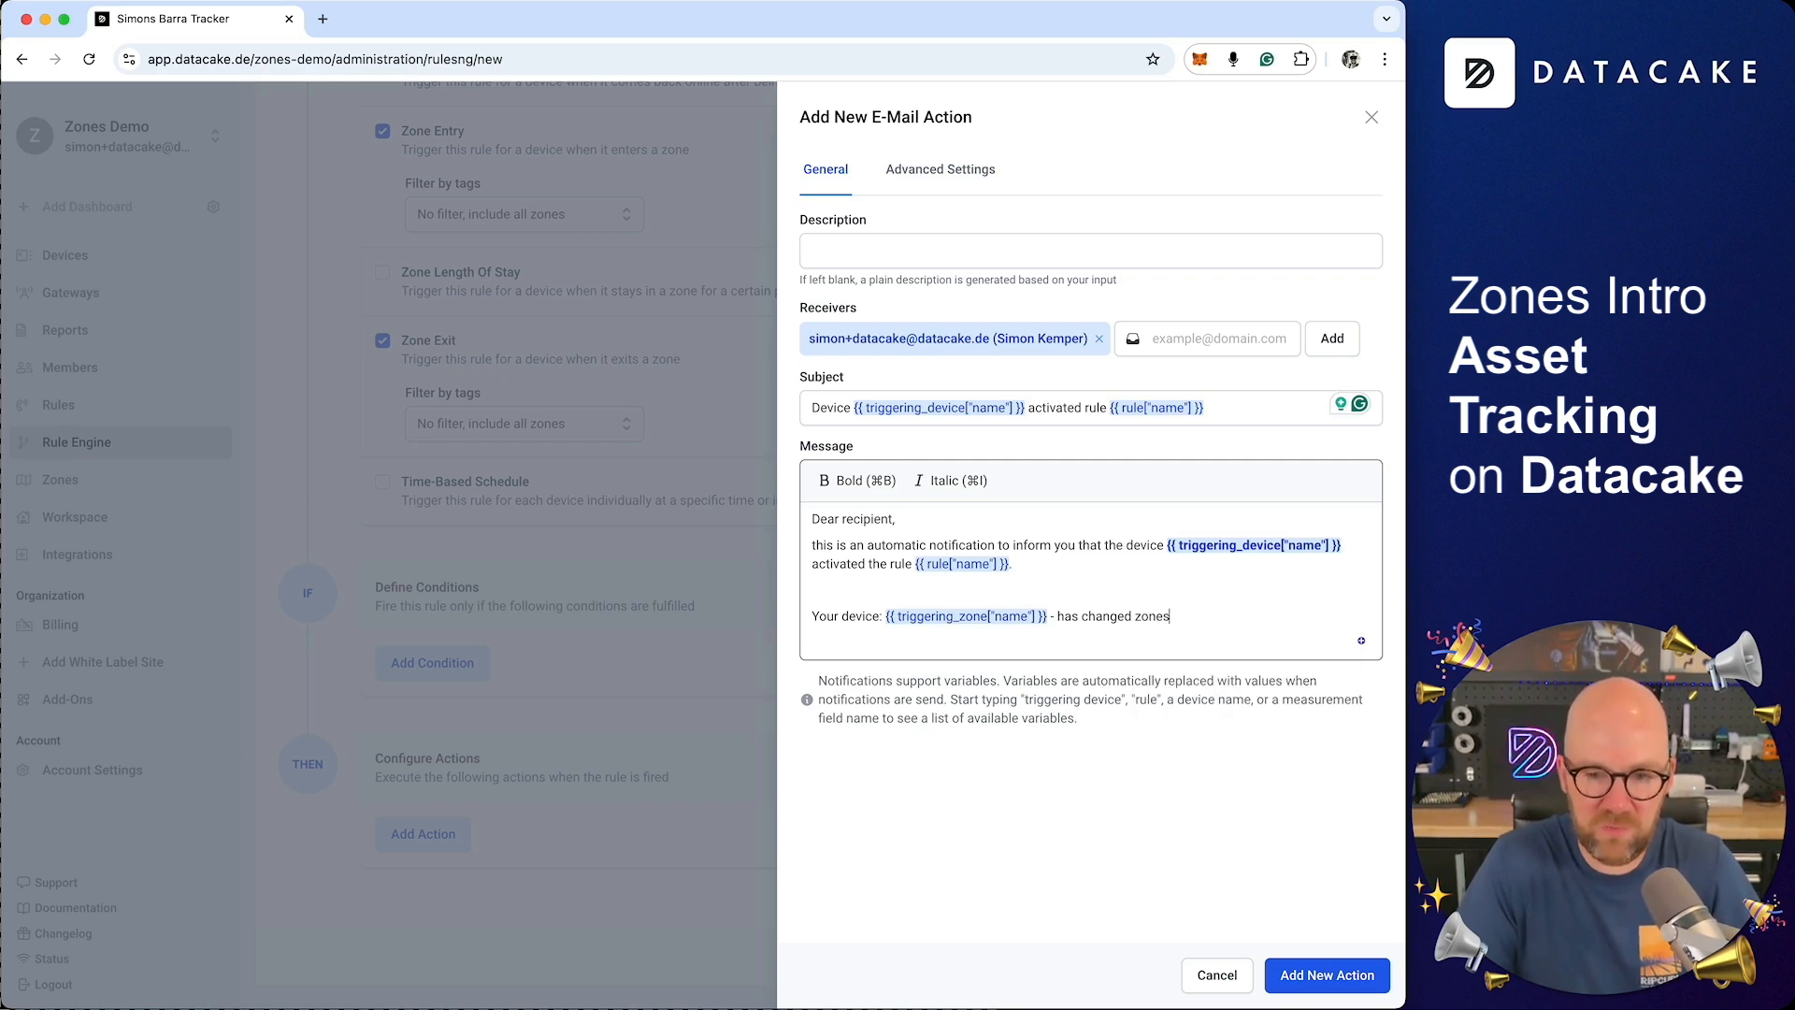
text(: )
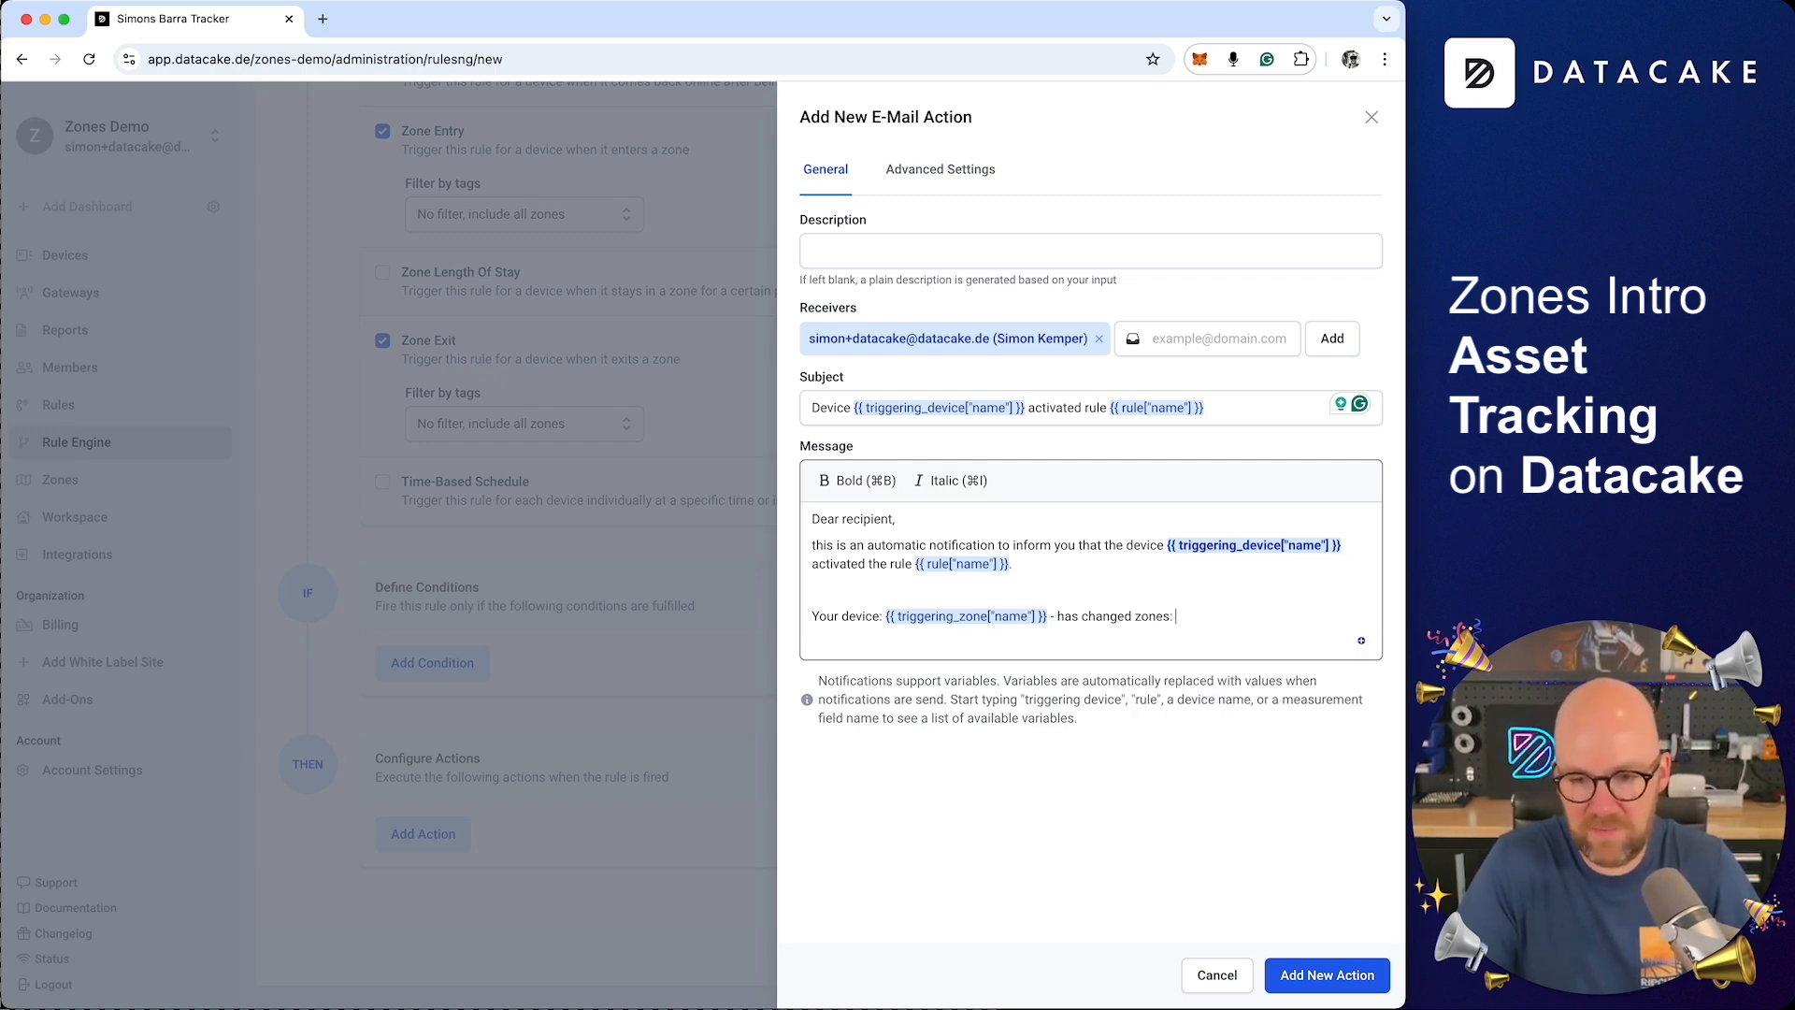
- Insert the Triggering Zone > Name variable after "has changed zones:"
text(trig)
key(Down)
key(Up)
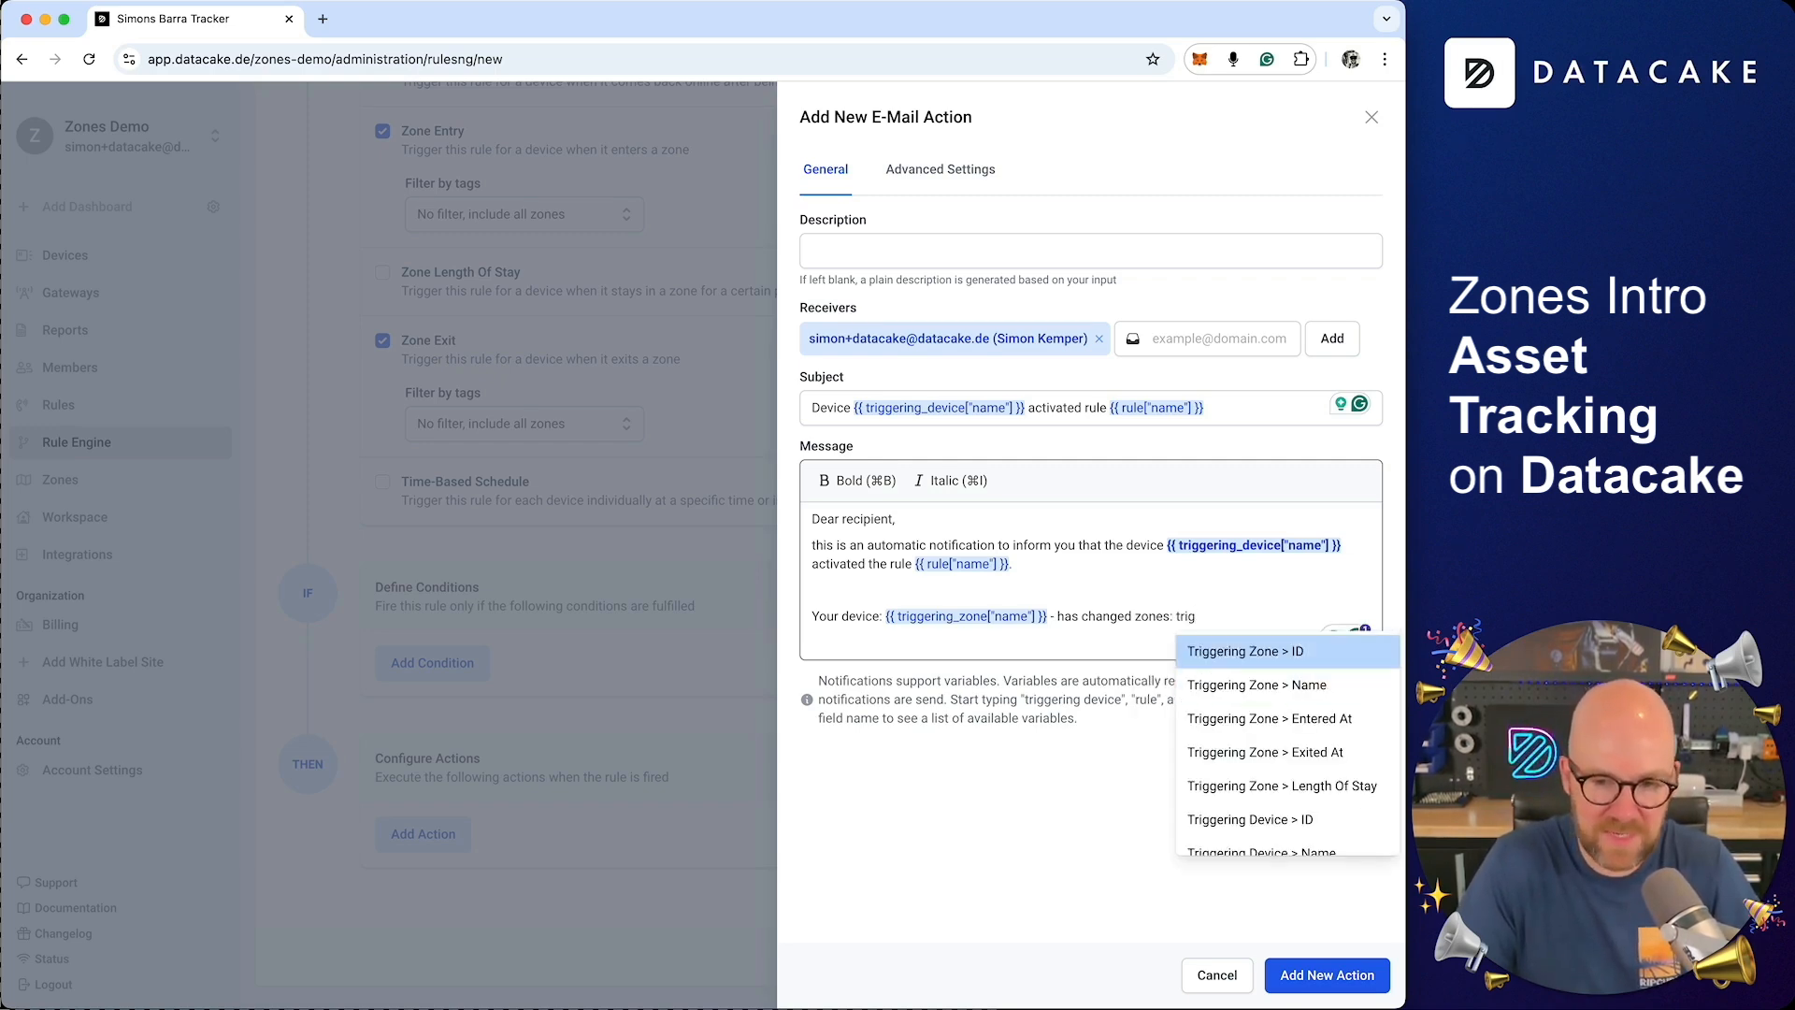
key(Down)
key(Down)
key(Down)
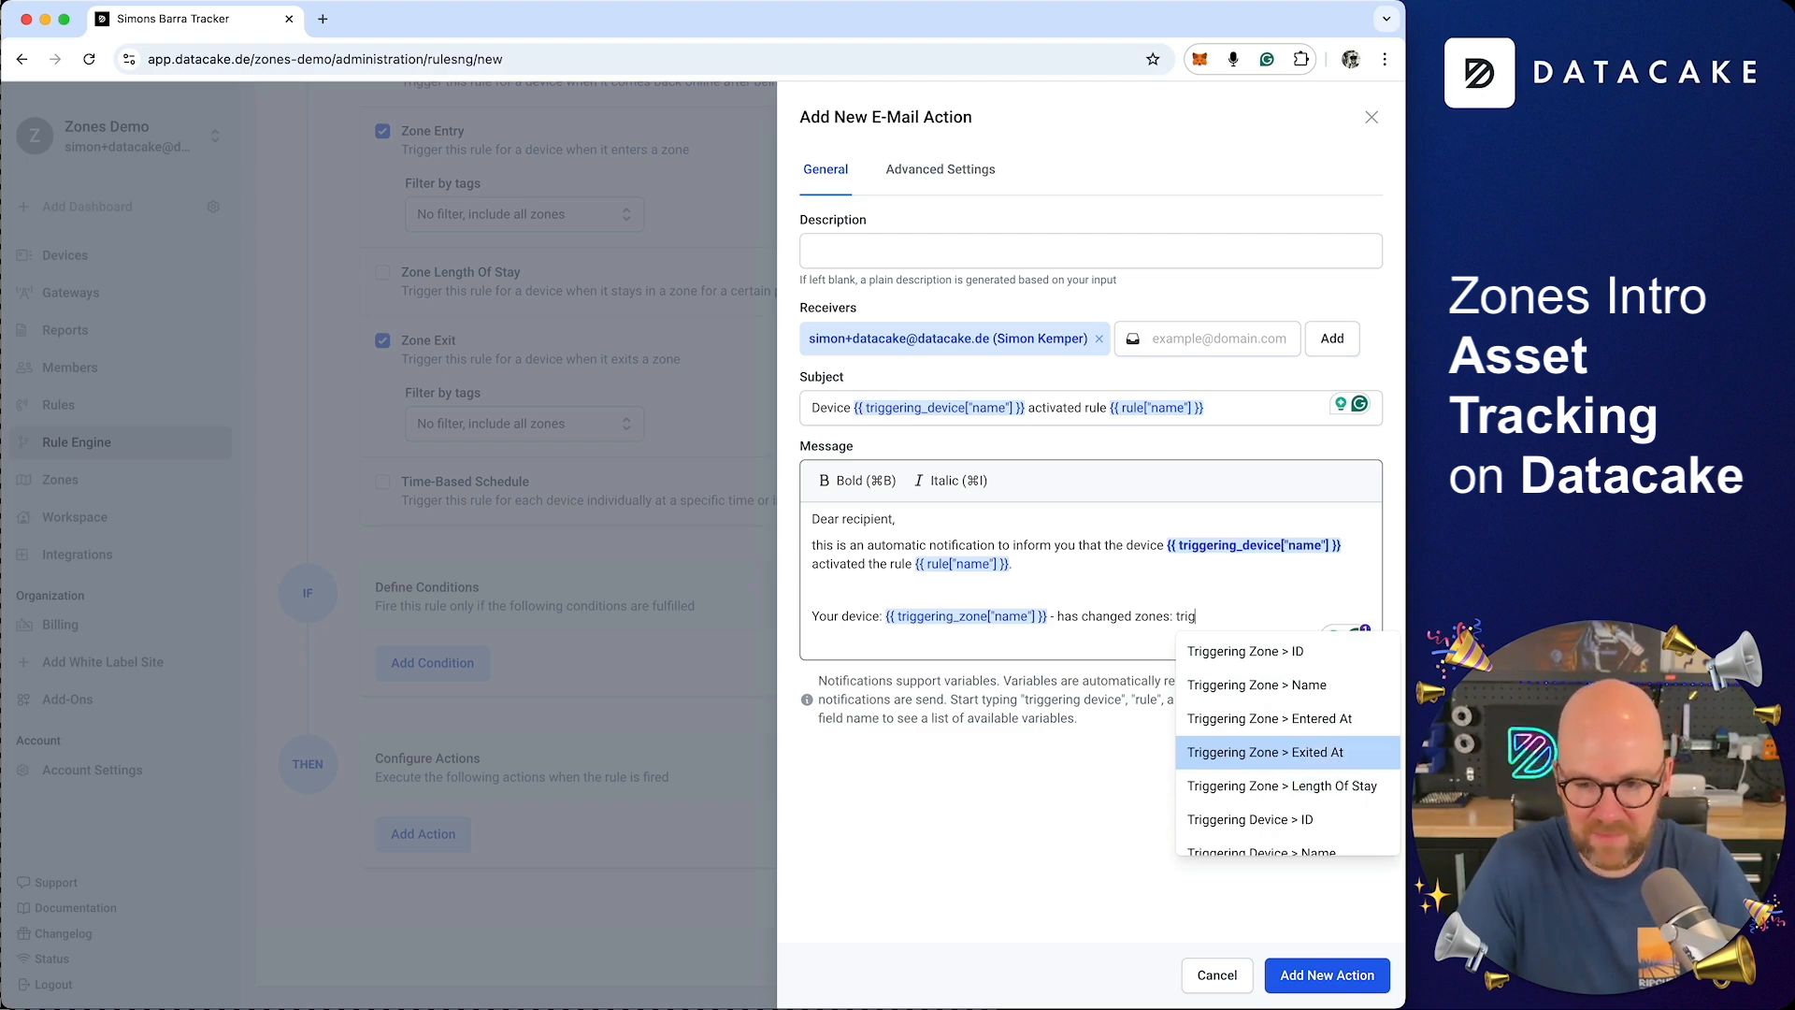
key(Up)
key(Up)
key(Return)
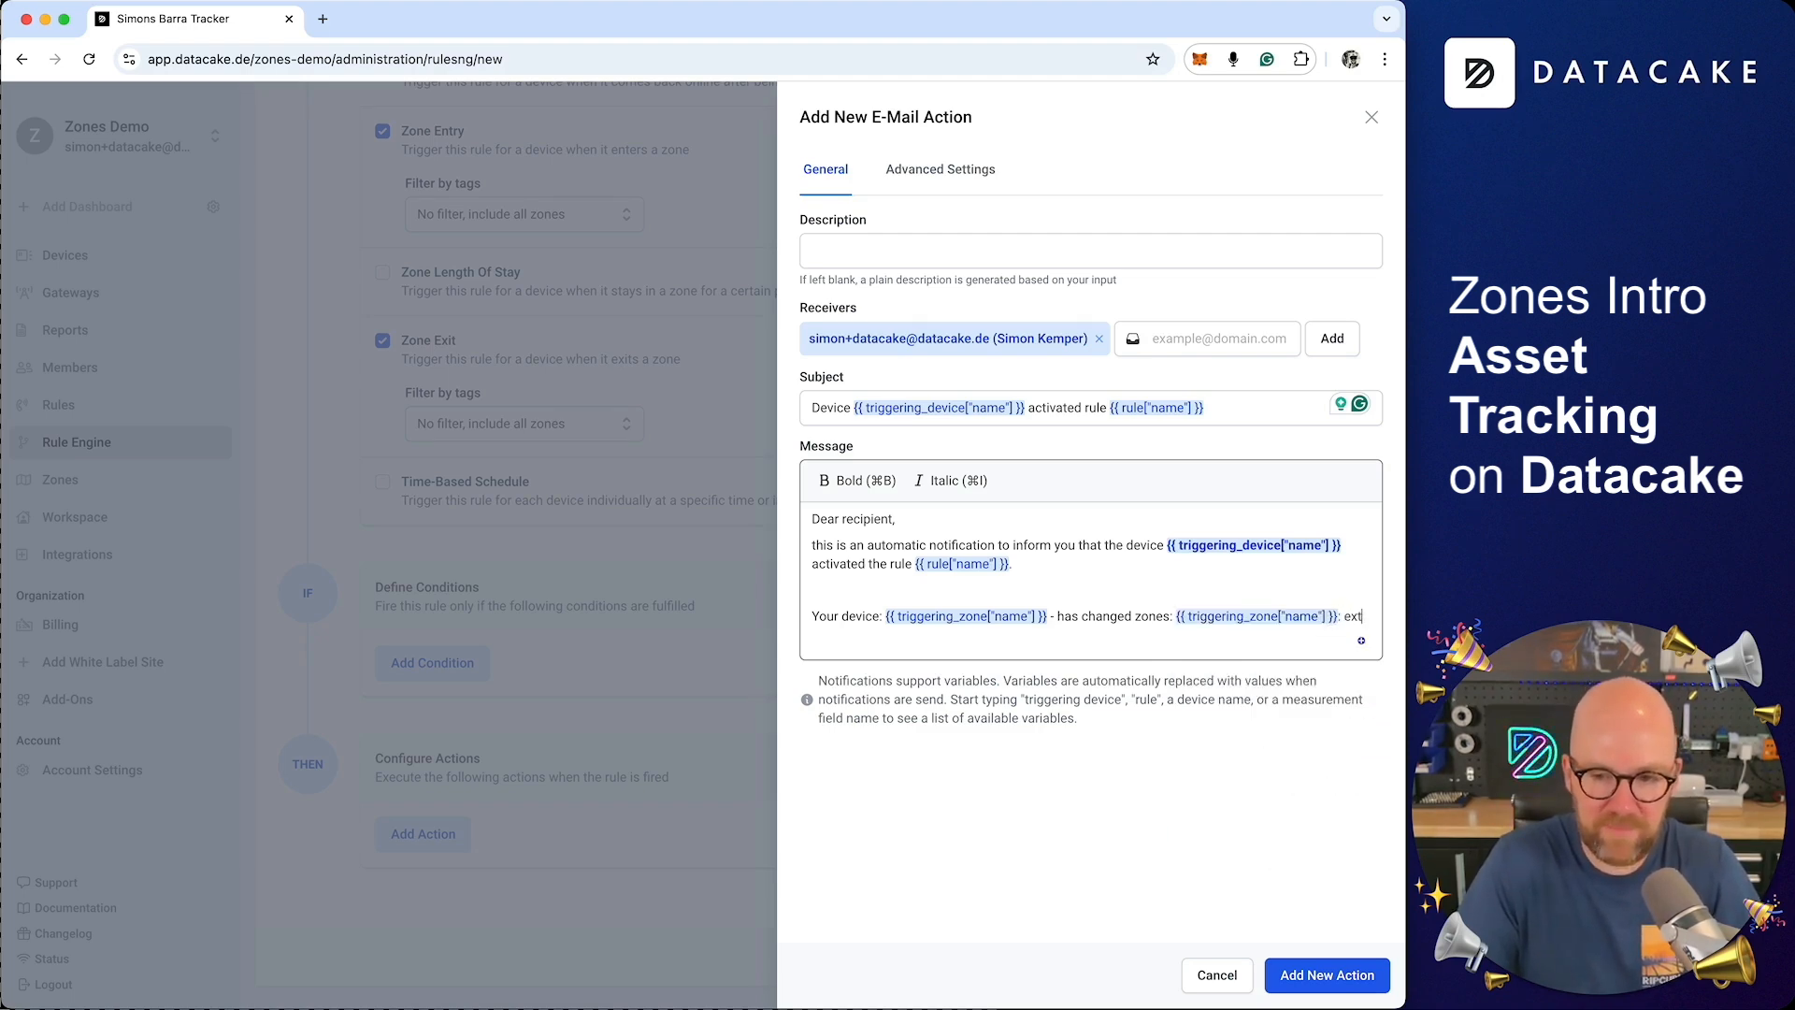
- Finish the message line with ": " and the Triggering Zone Exited At and Entered At variables separated by "-", and add the e-mail action
text(: ext)
key(Return)
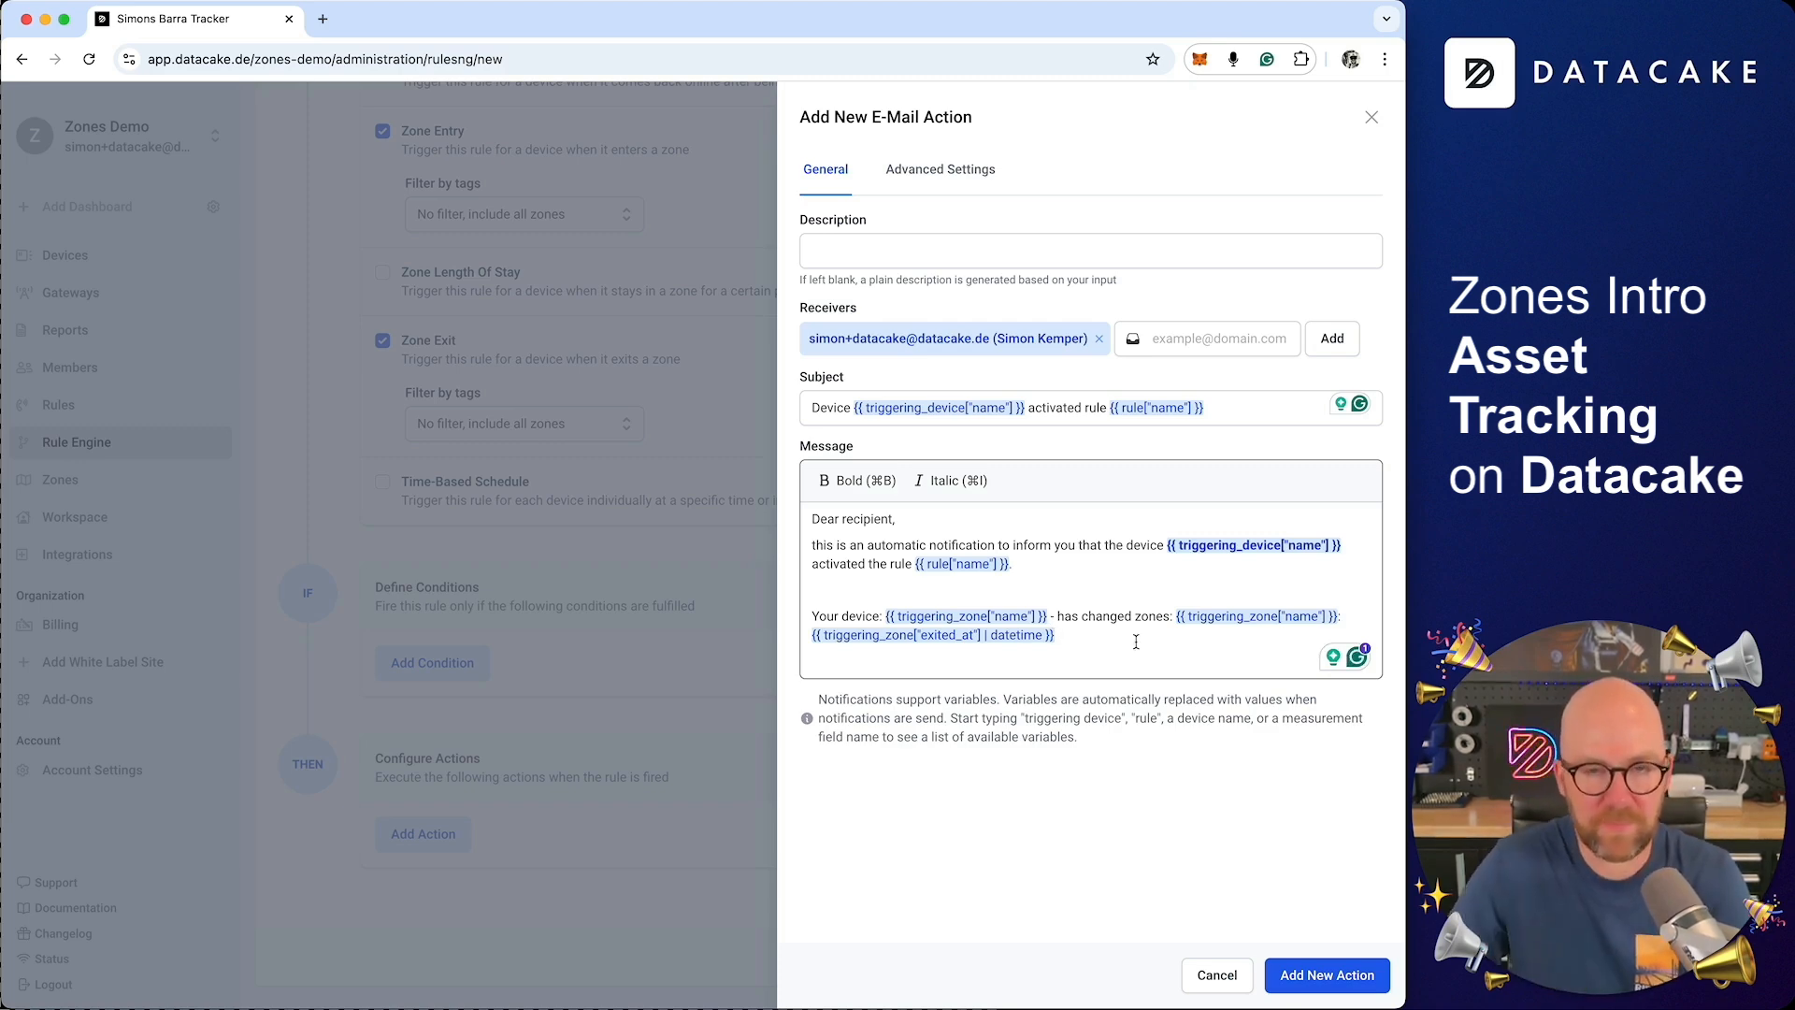
text(- )
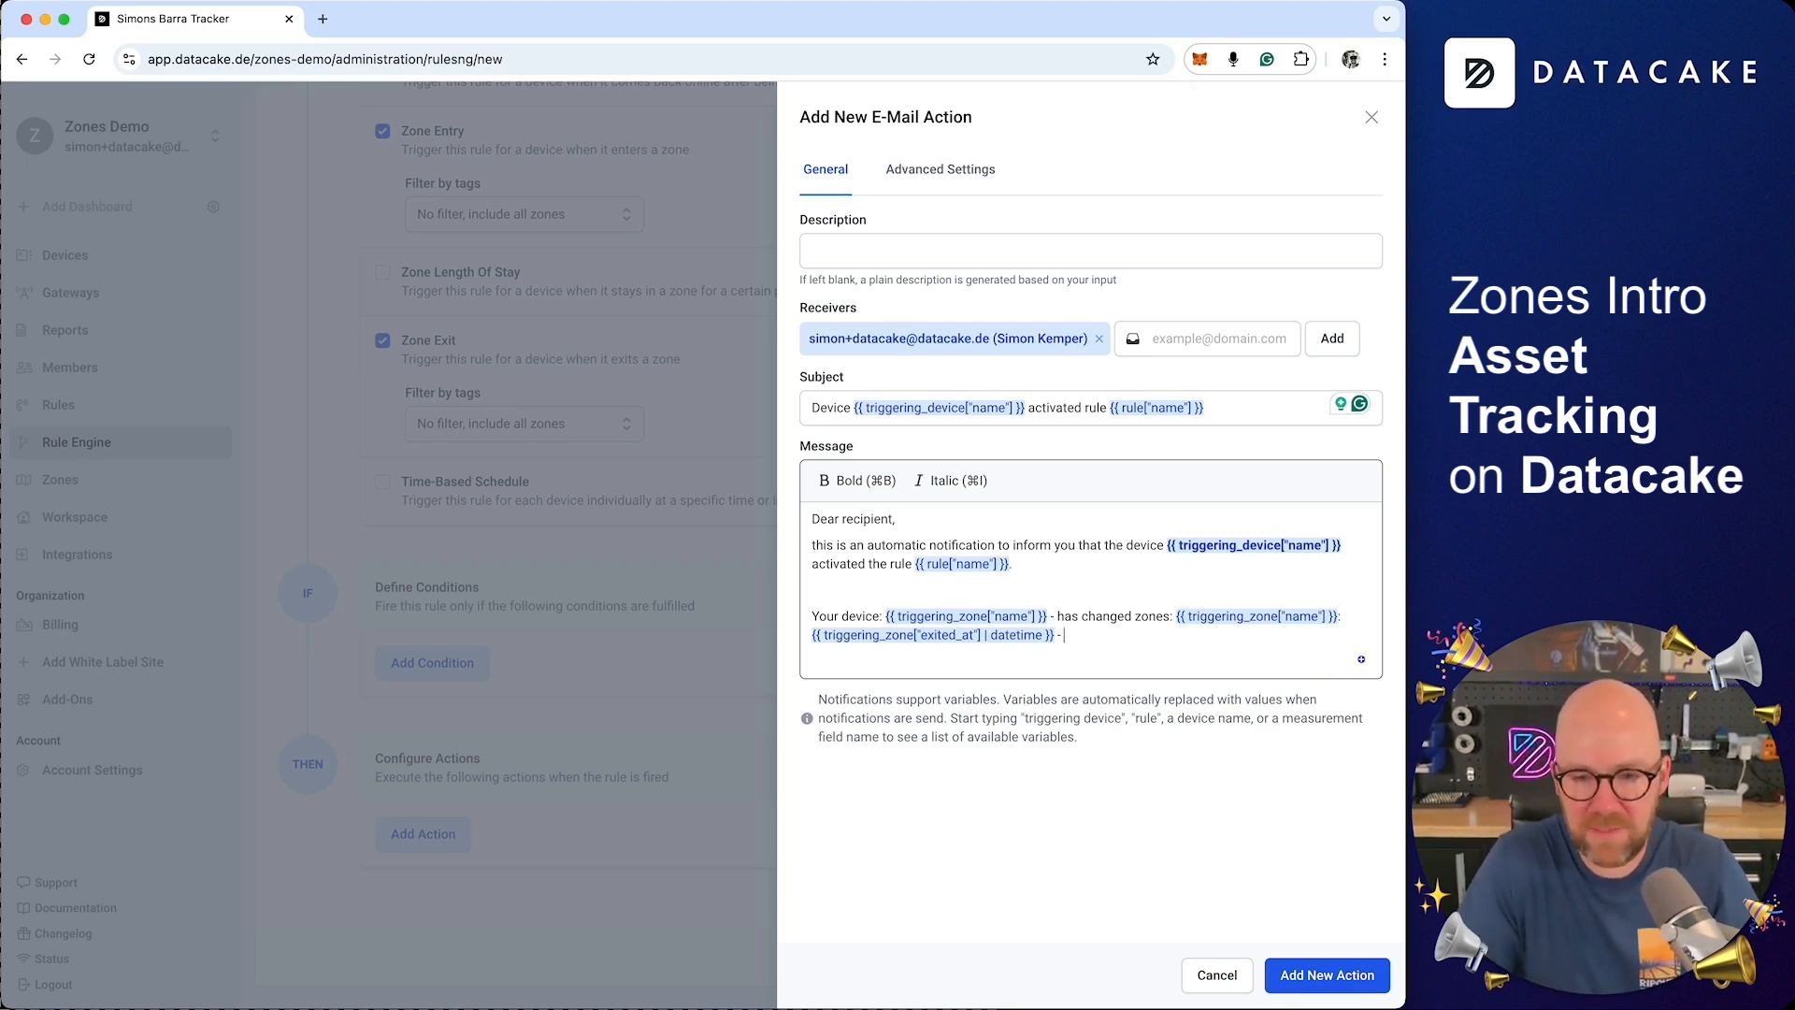
text(Entere)
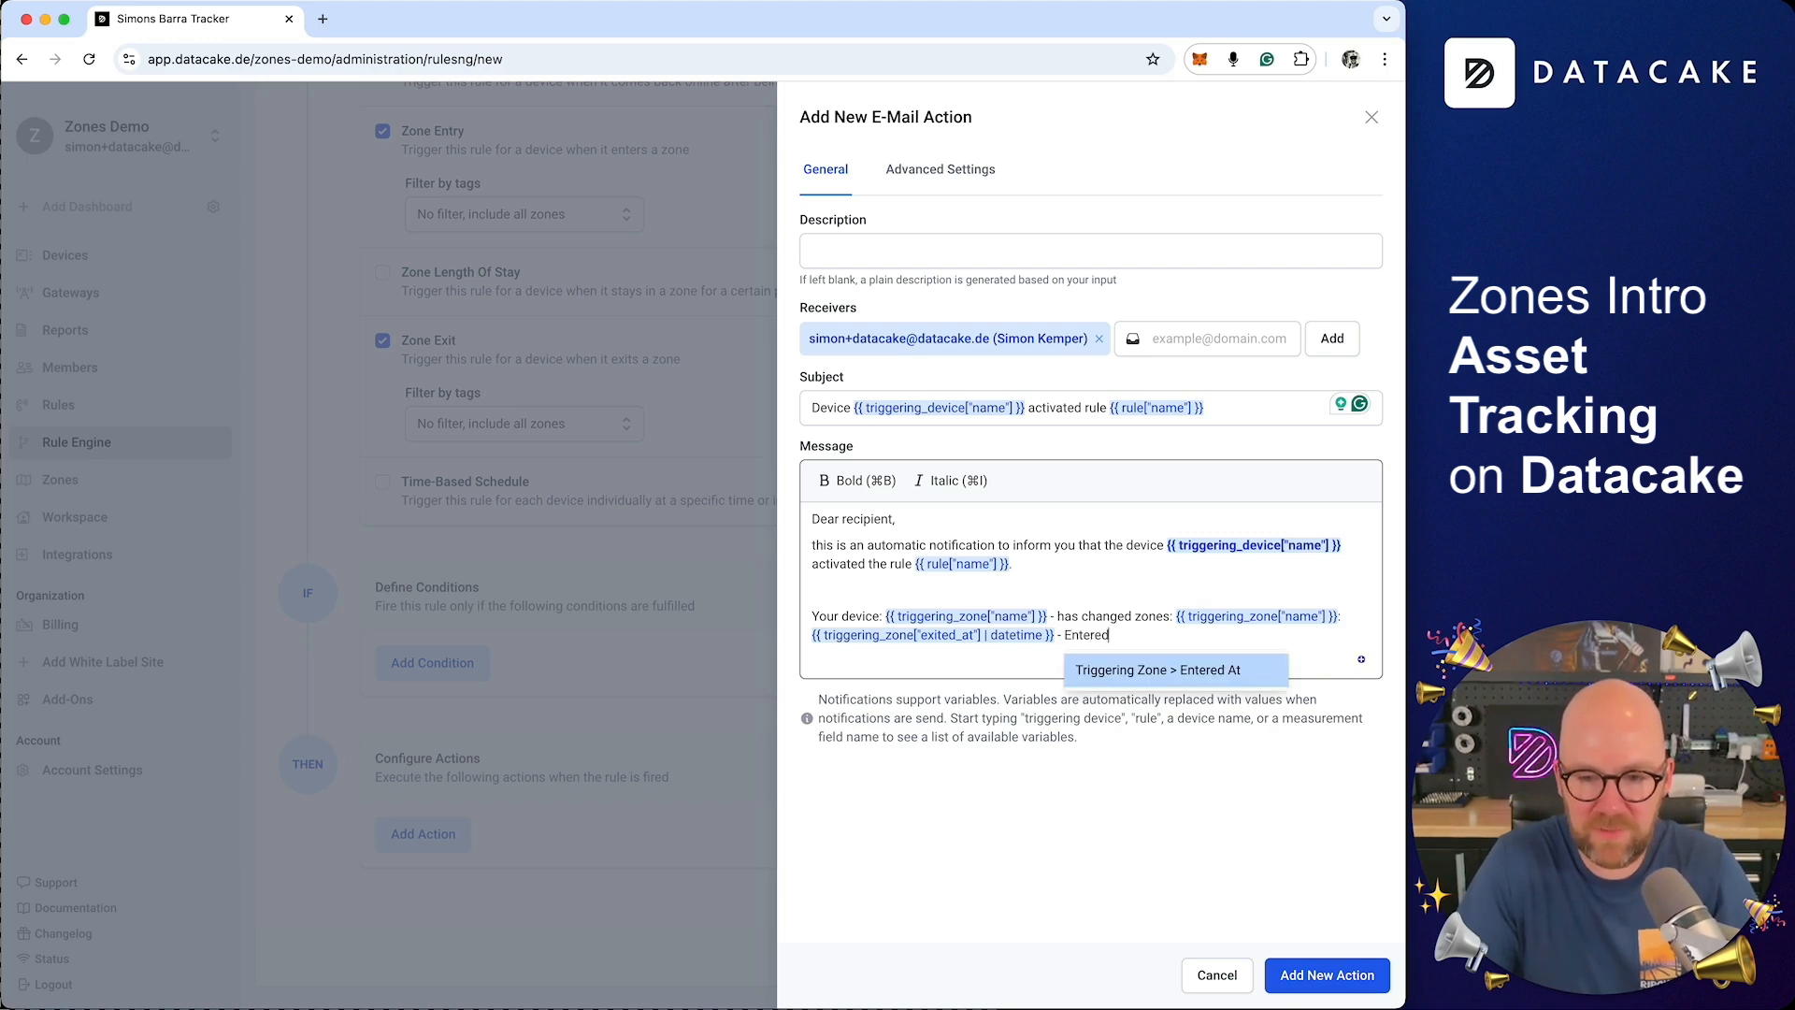
text(d)
key(Return)
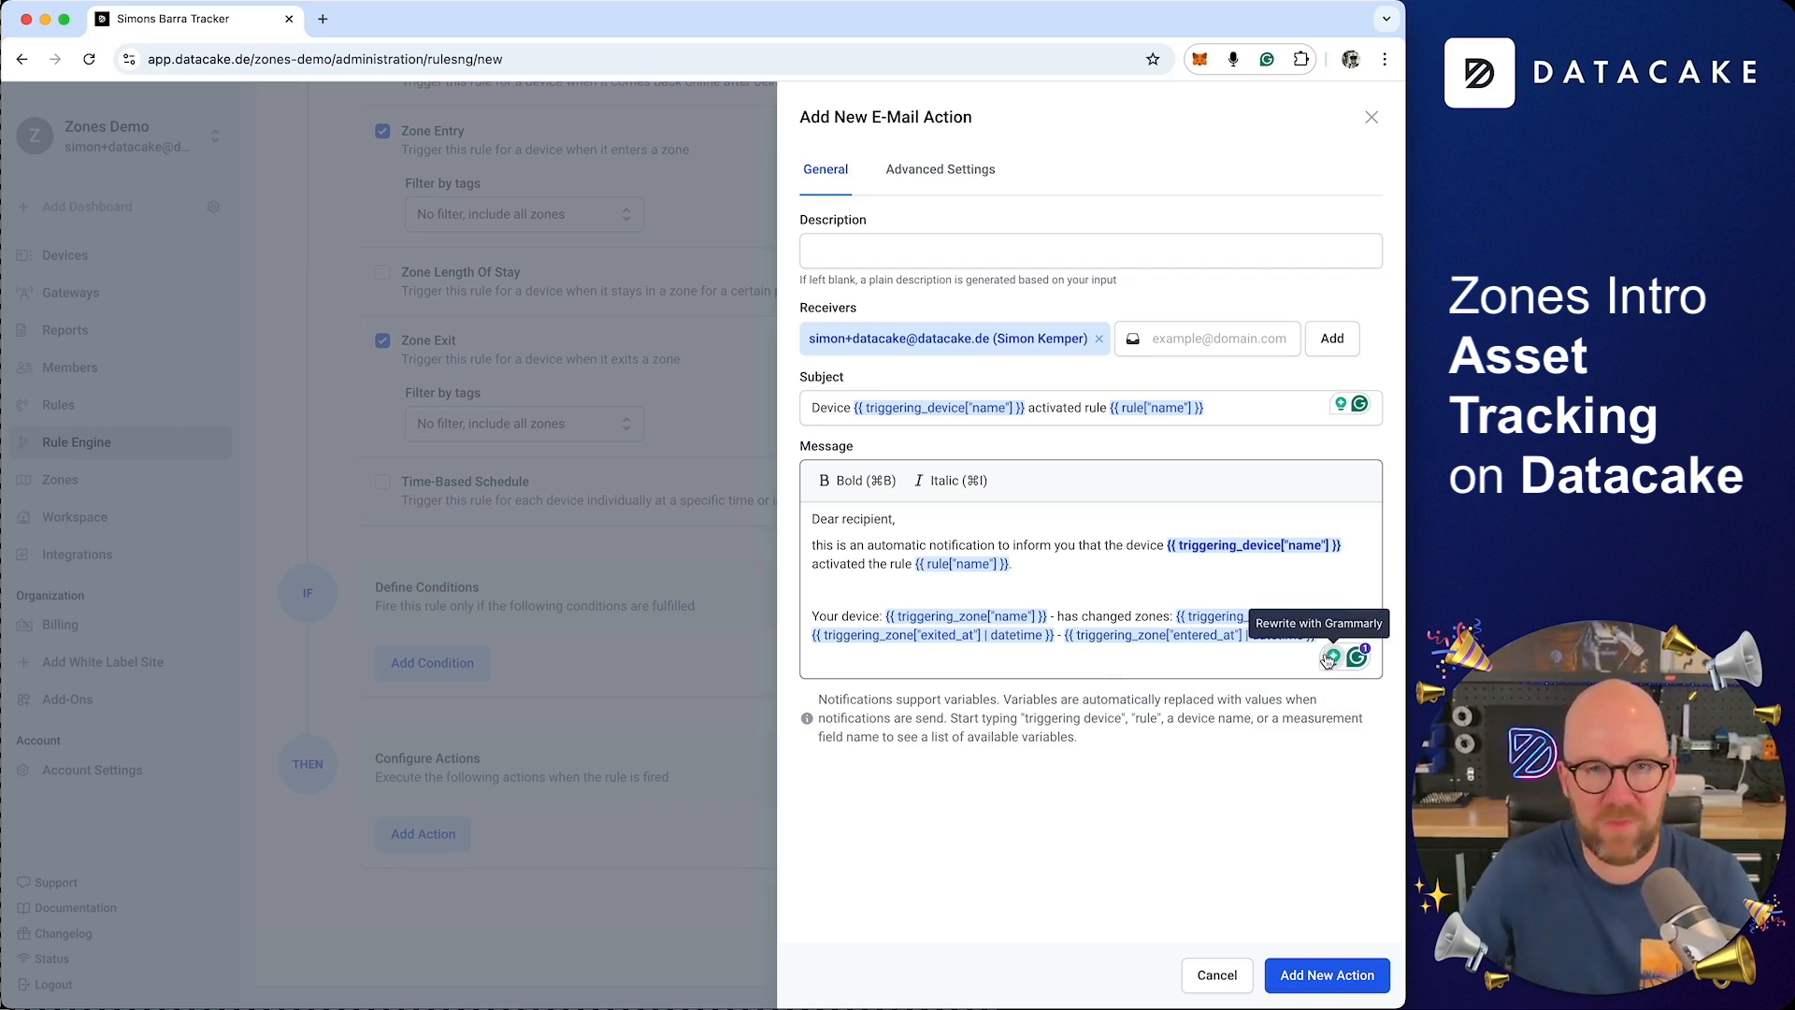
click(1321, 978)
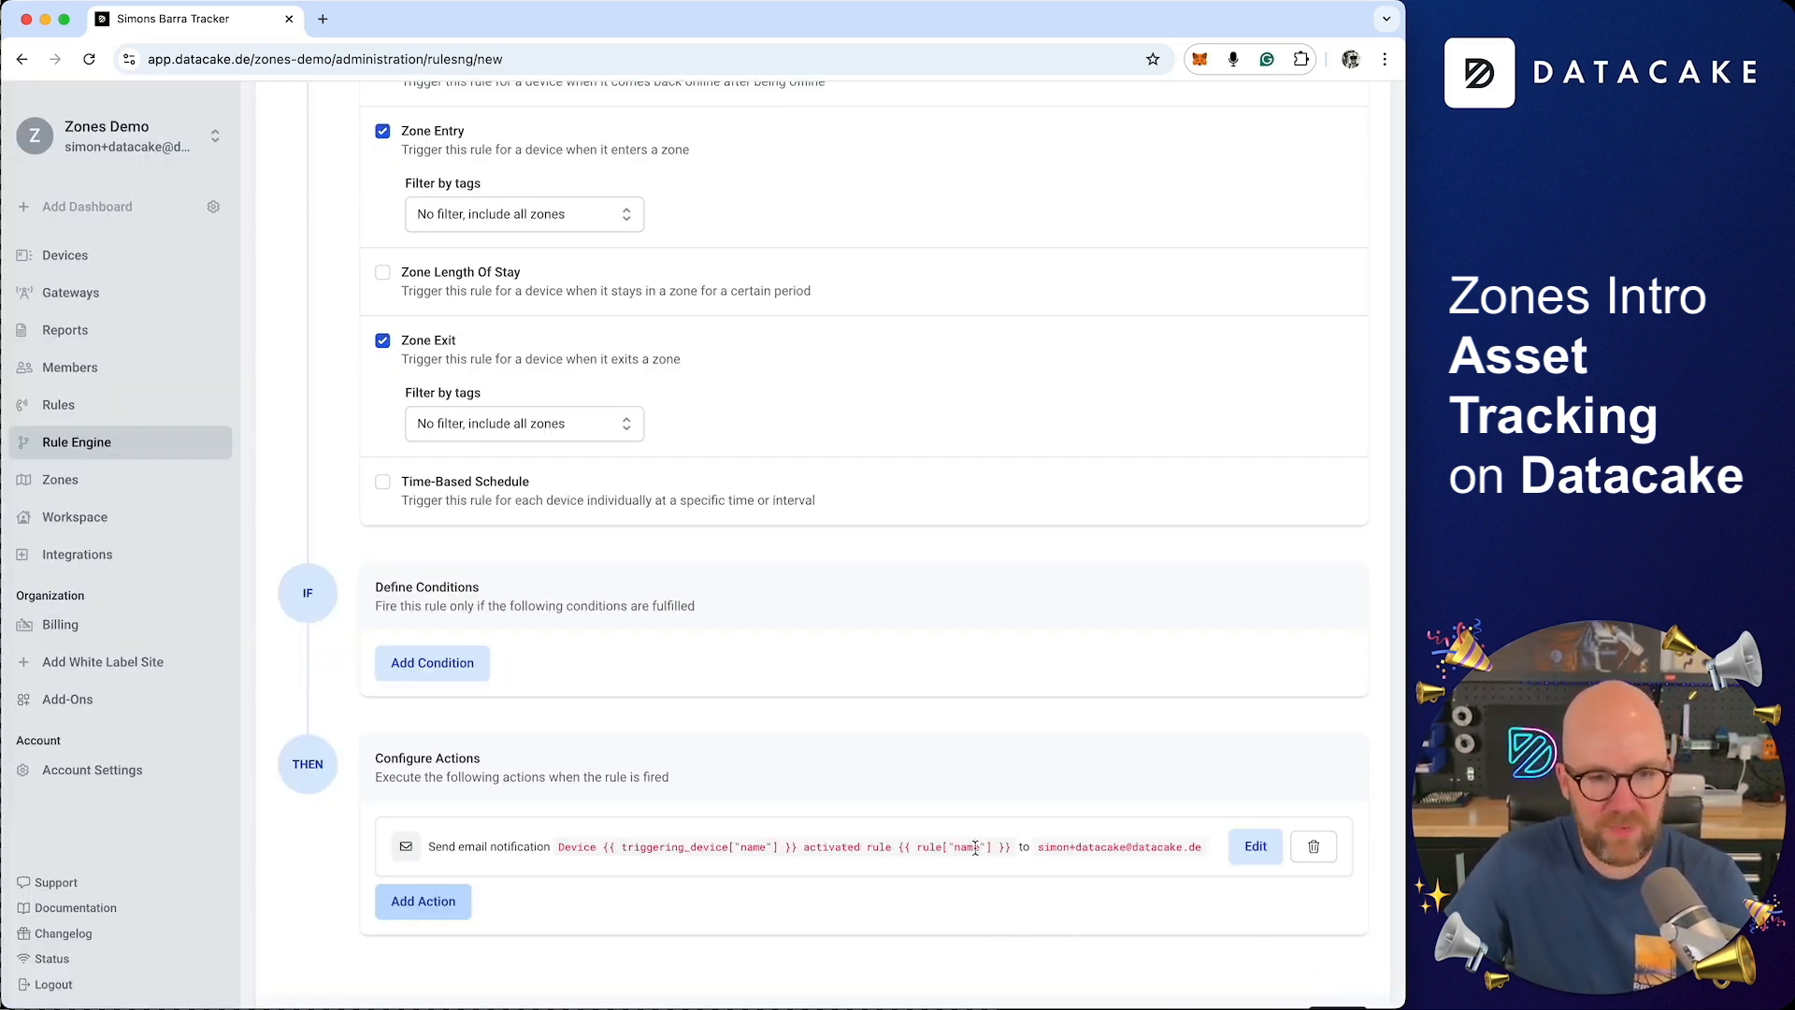
- Name the new rule "Entered / Exit Zone Rule" and save it
scroll(637, 494, up, 15)
click(436, 296)
text(E)
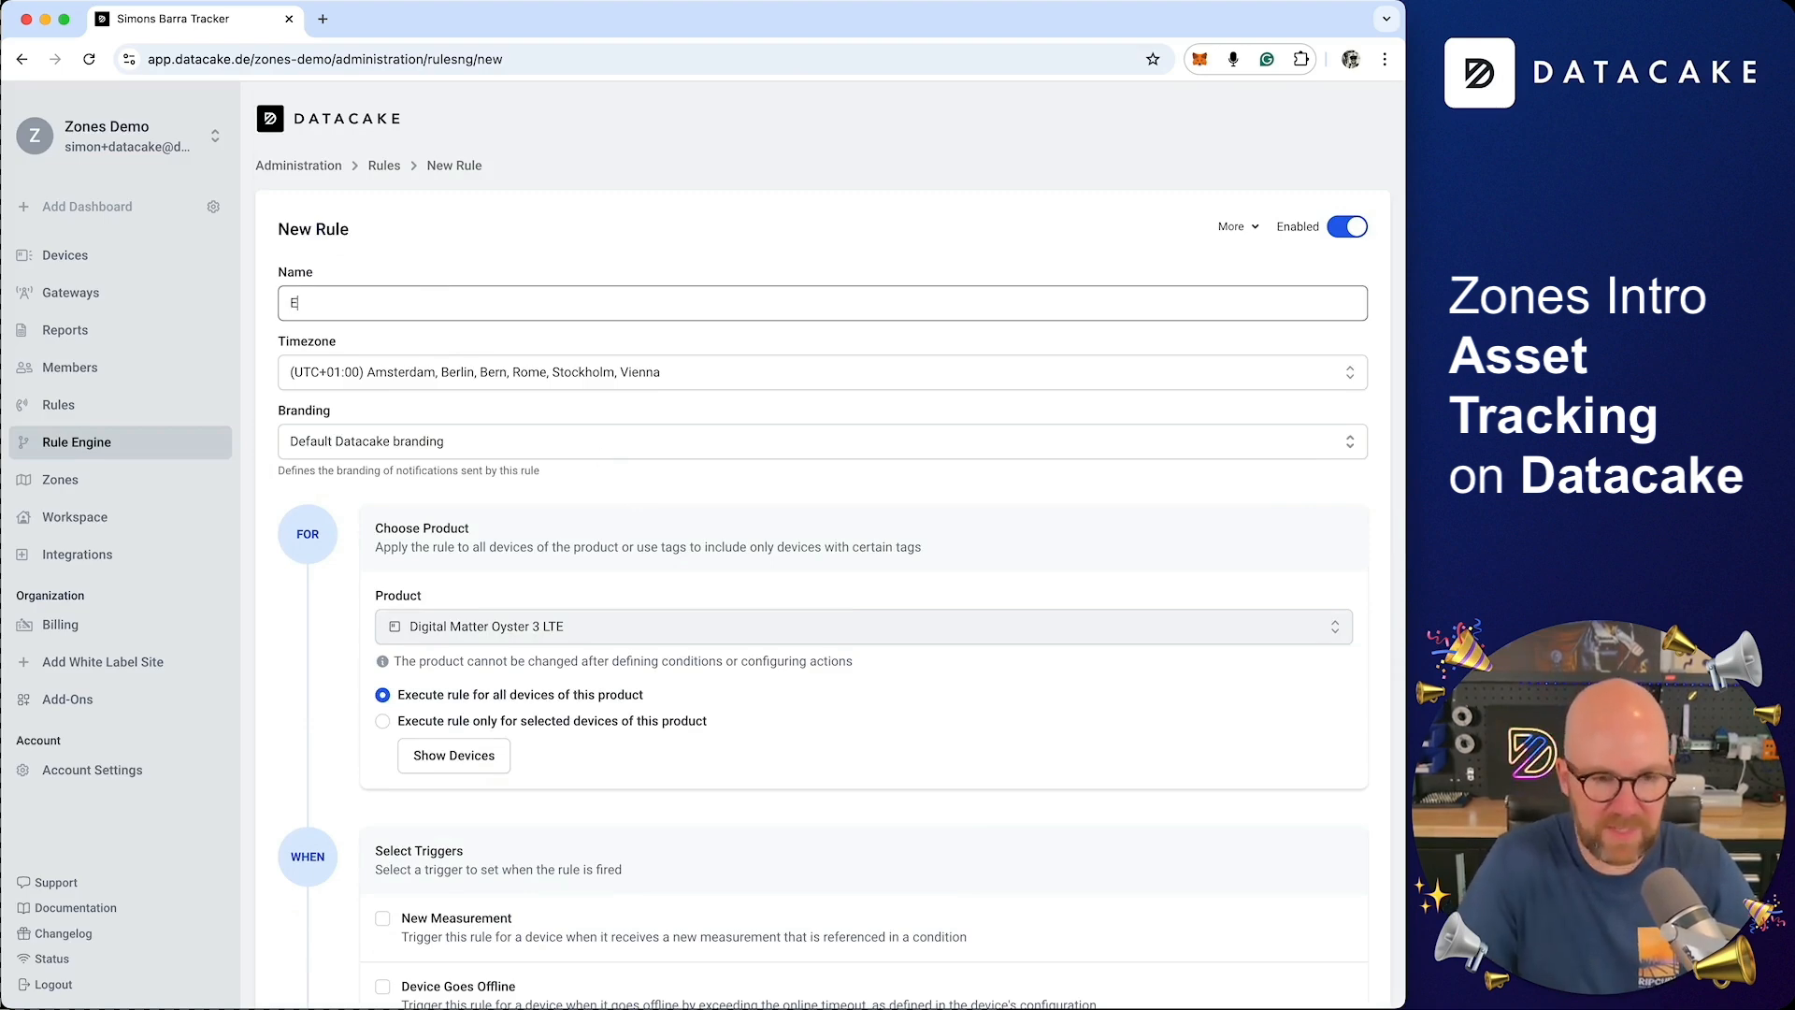
text(ntered / Exit)
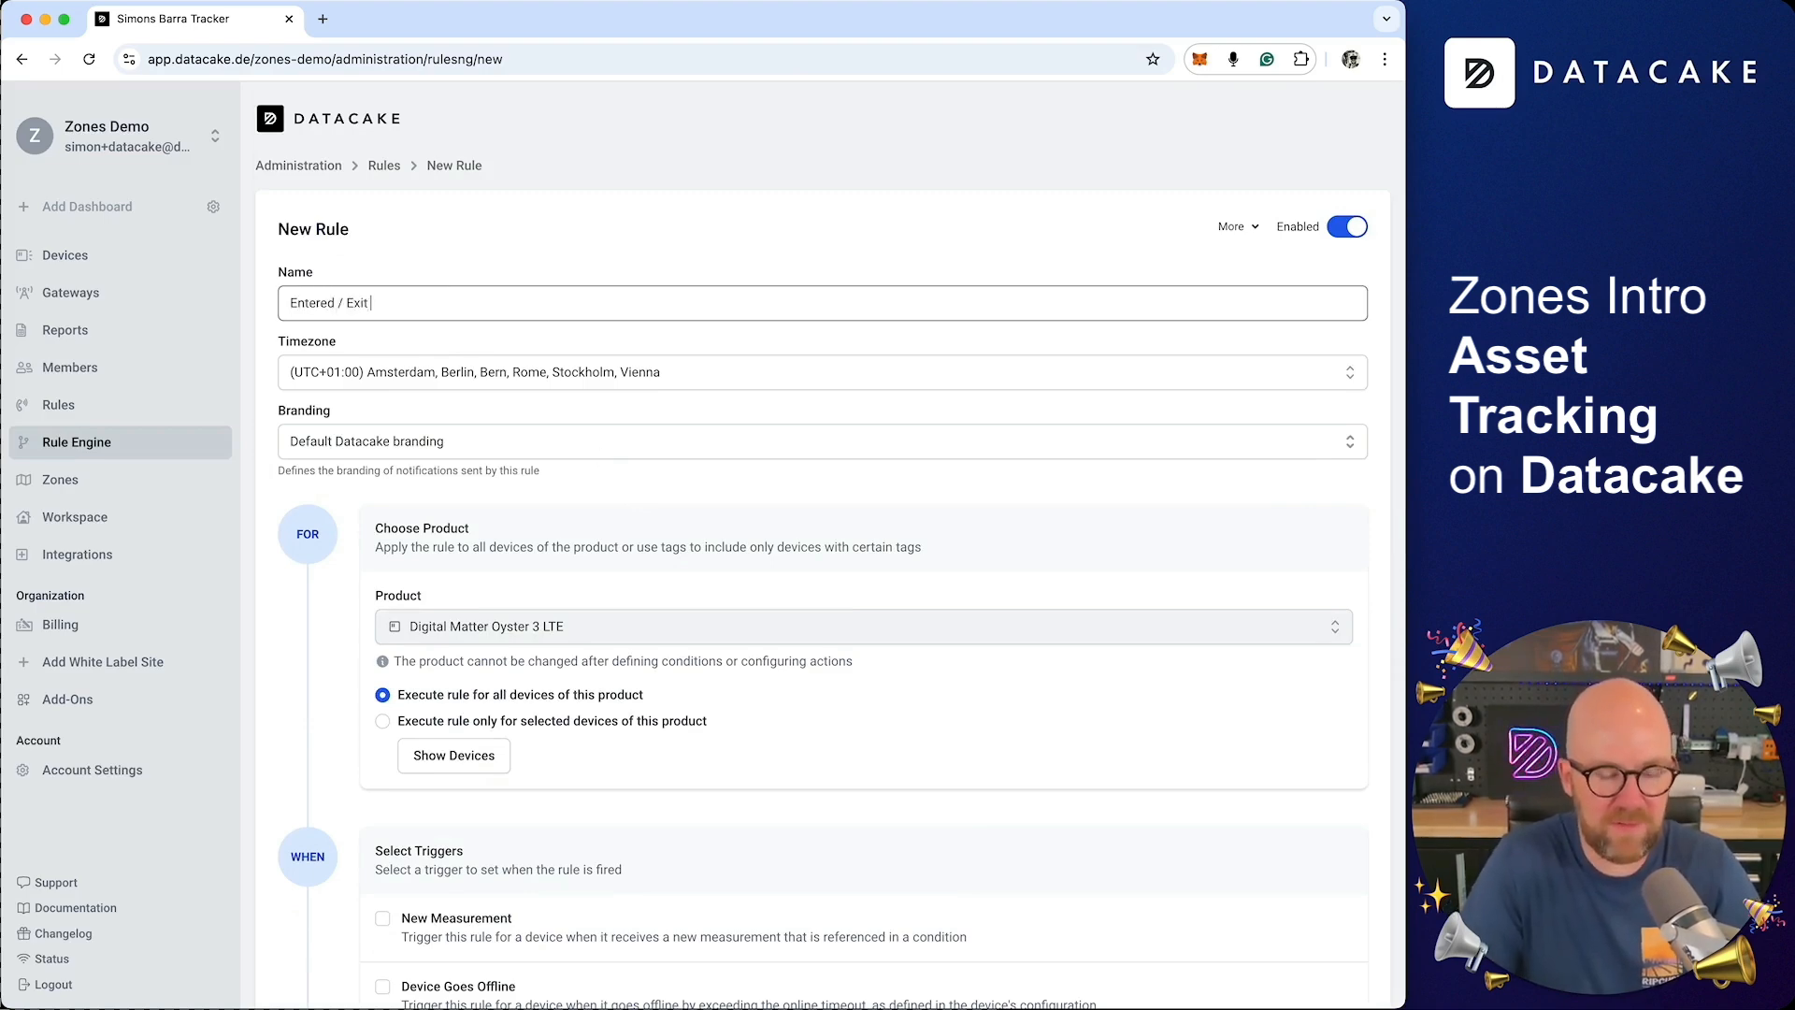
text( Zone R)
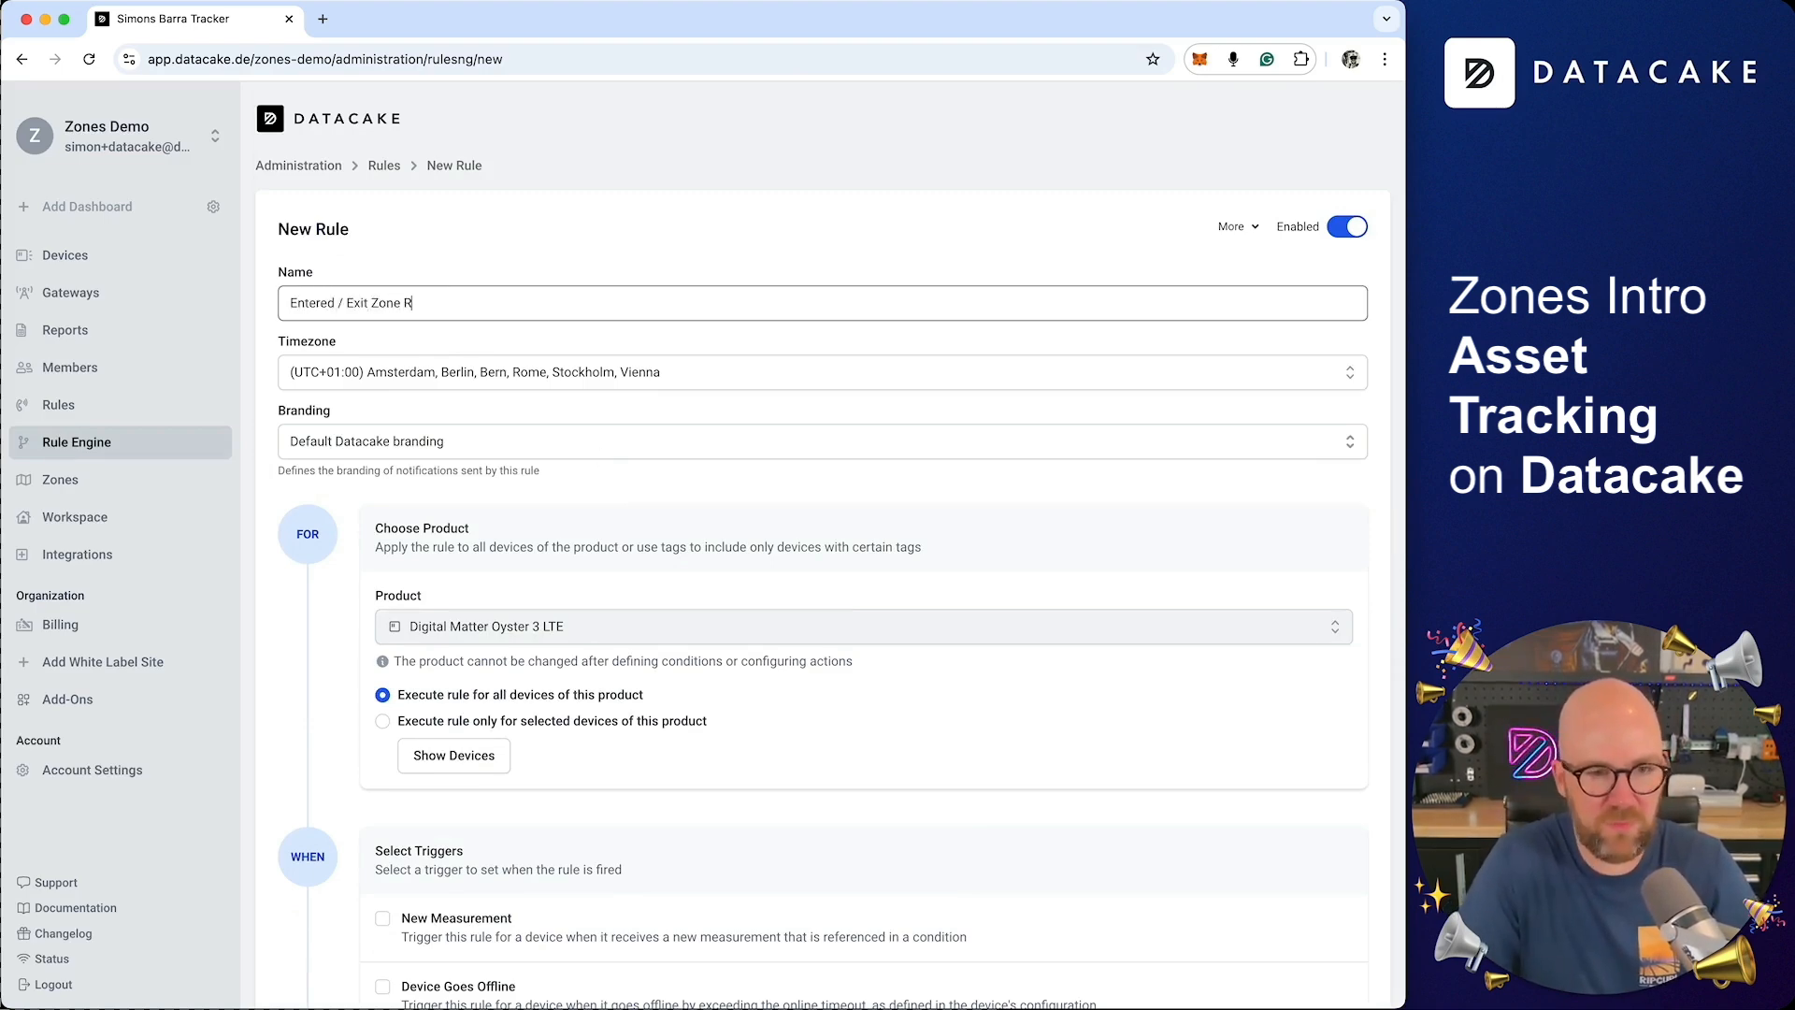
text(ule)
scroll(1029, 599, down, 15)
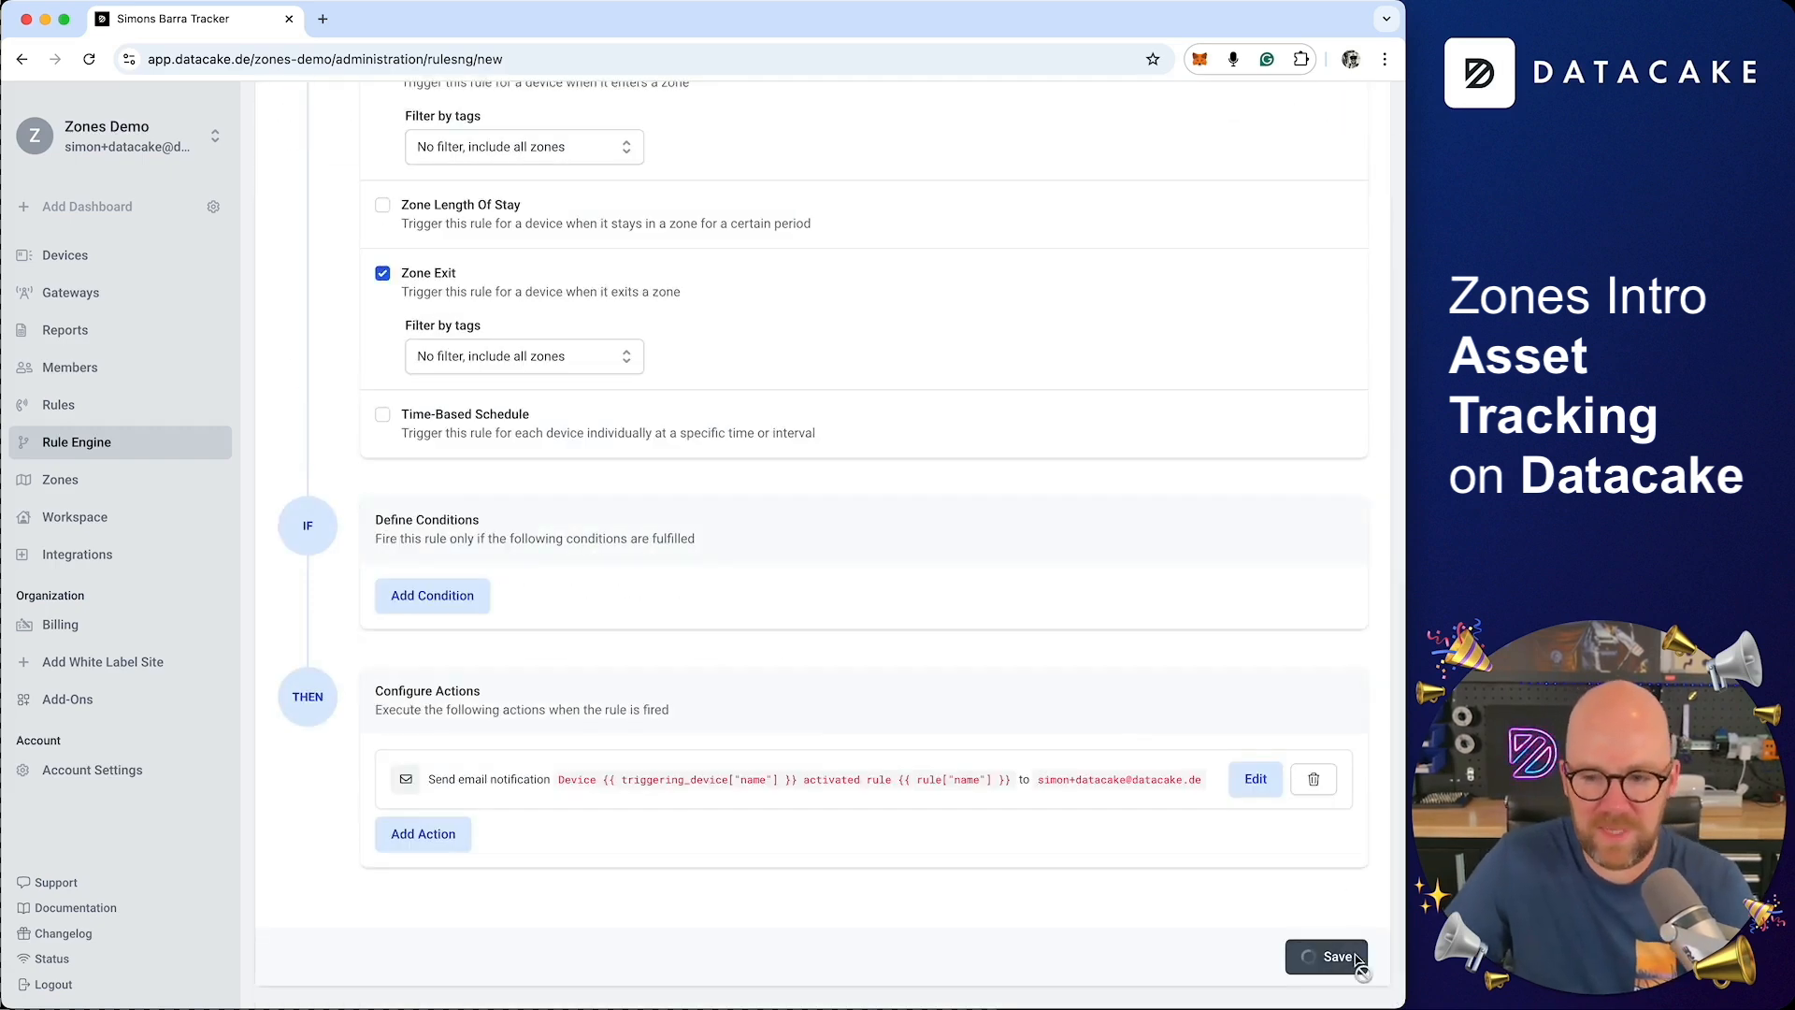
click(1335, 954)
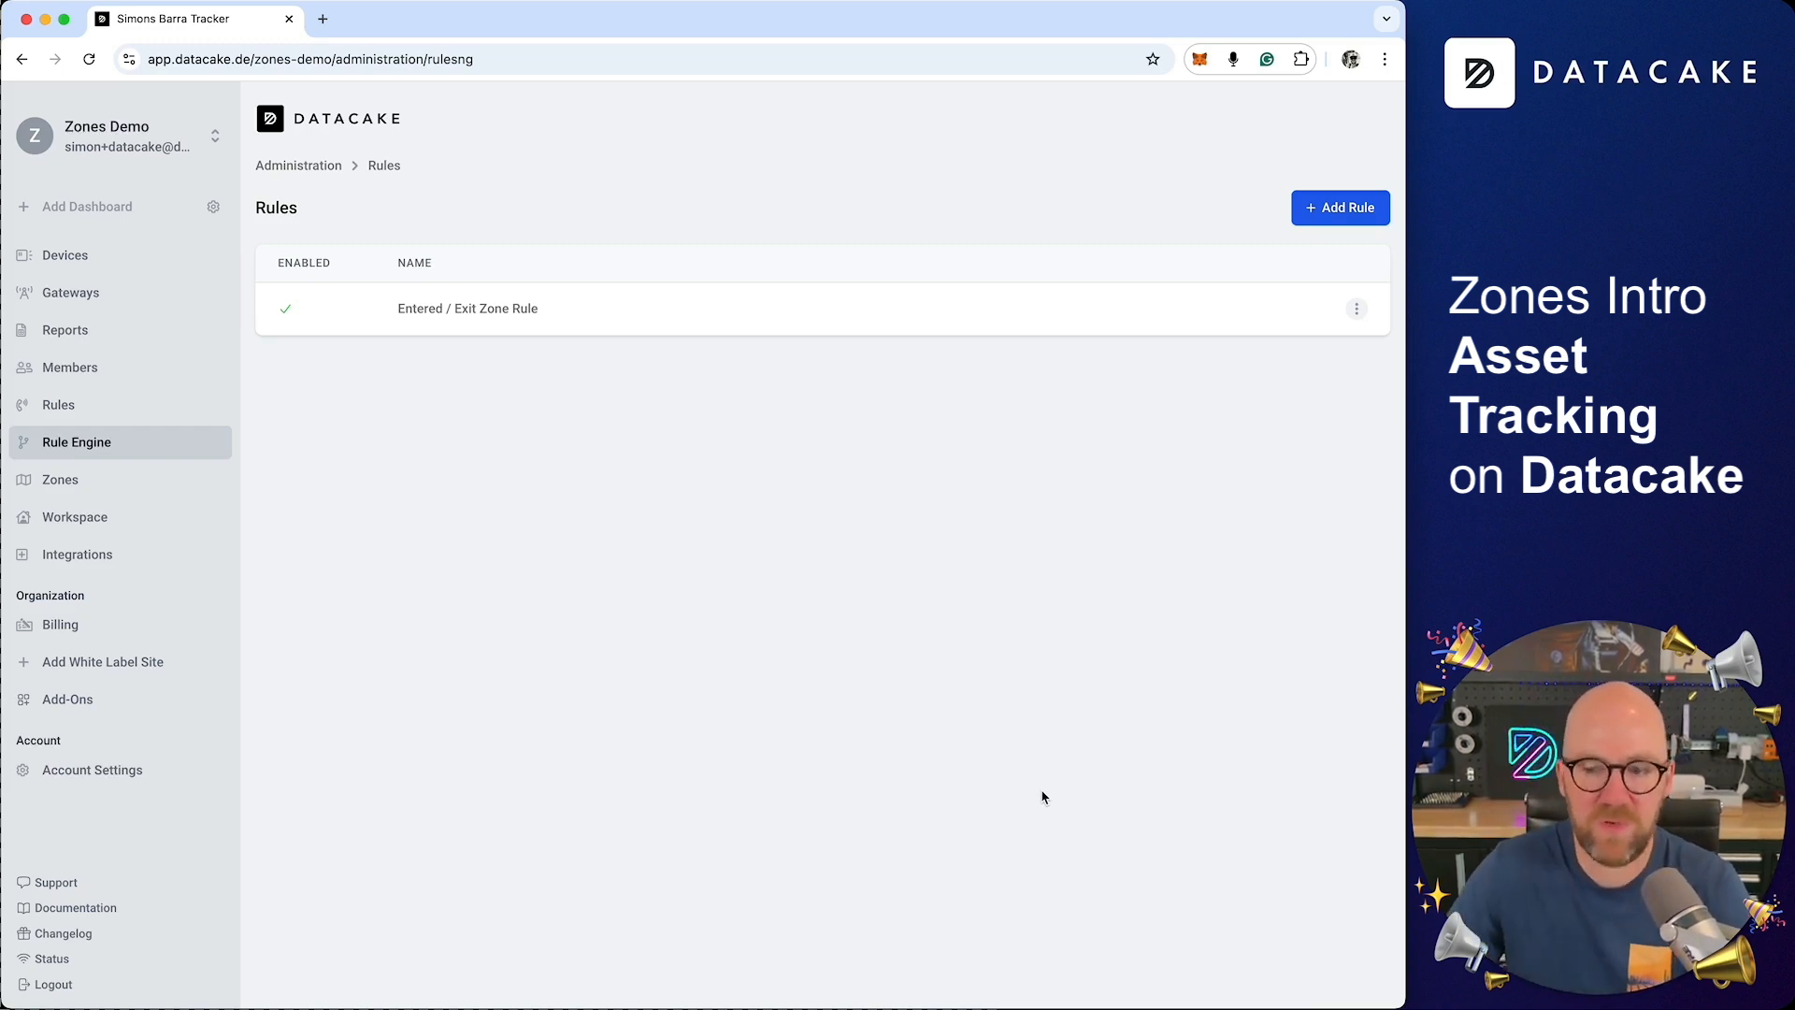
- Open the saved Entered / Exit Zone Rule and examine the tag filter options of its Zone Entry trigger
click(493, 308)
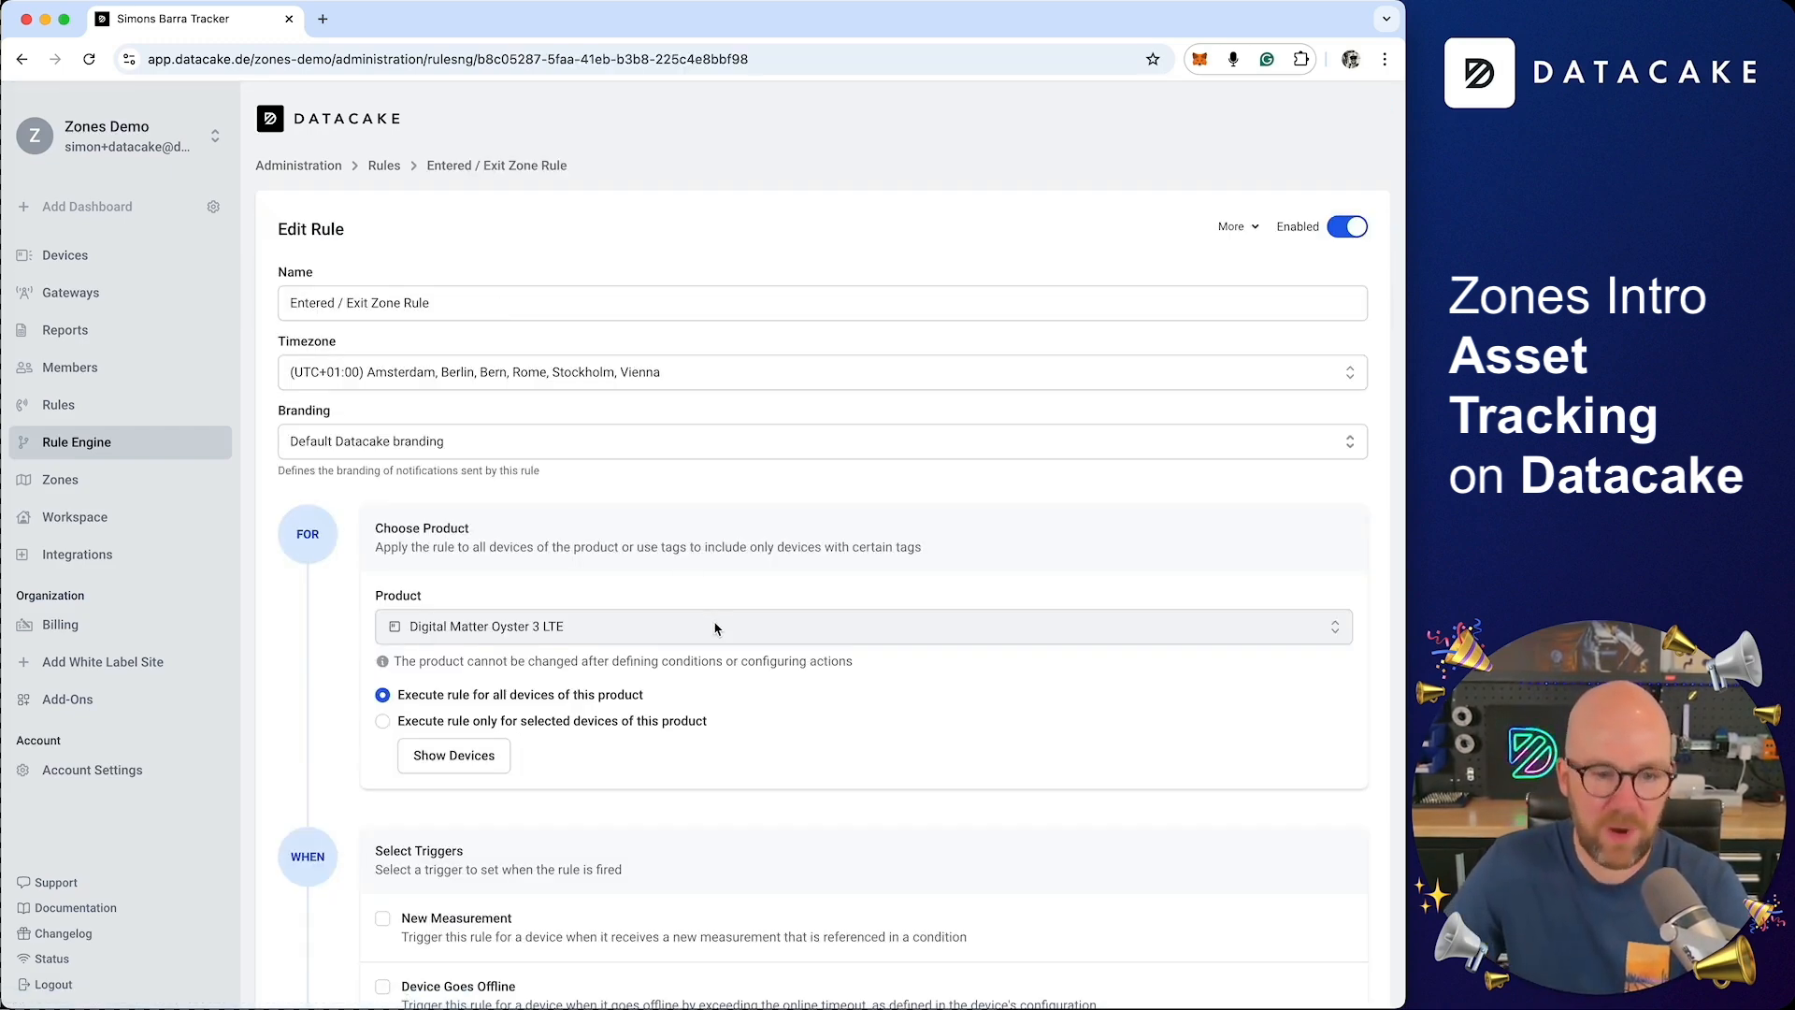
scroll(710, 627, down, 5)
scroll(701, 627, down, 3)
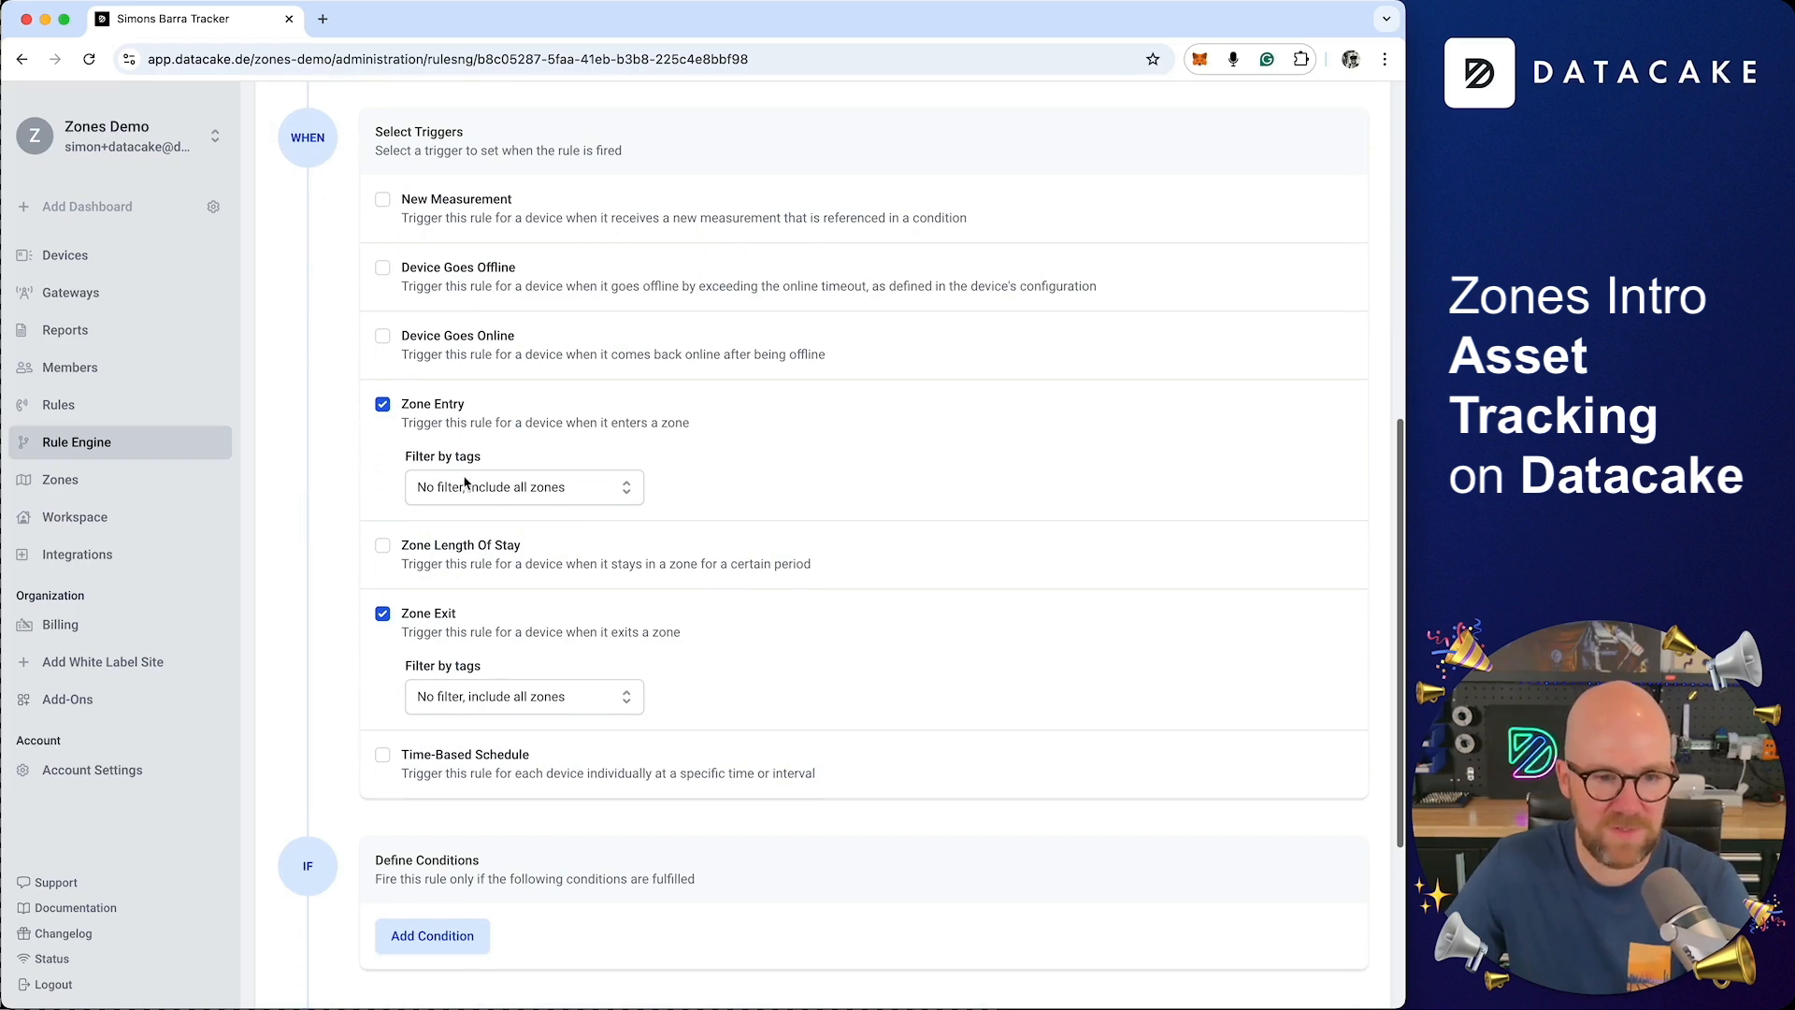
drag(408, 463, 492, 460)
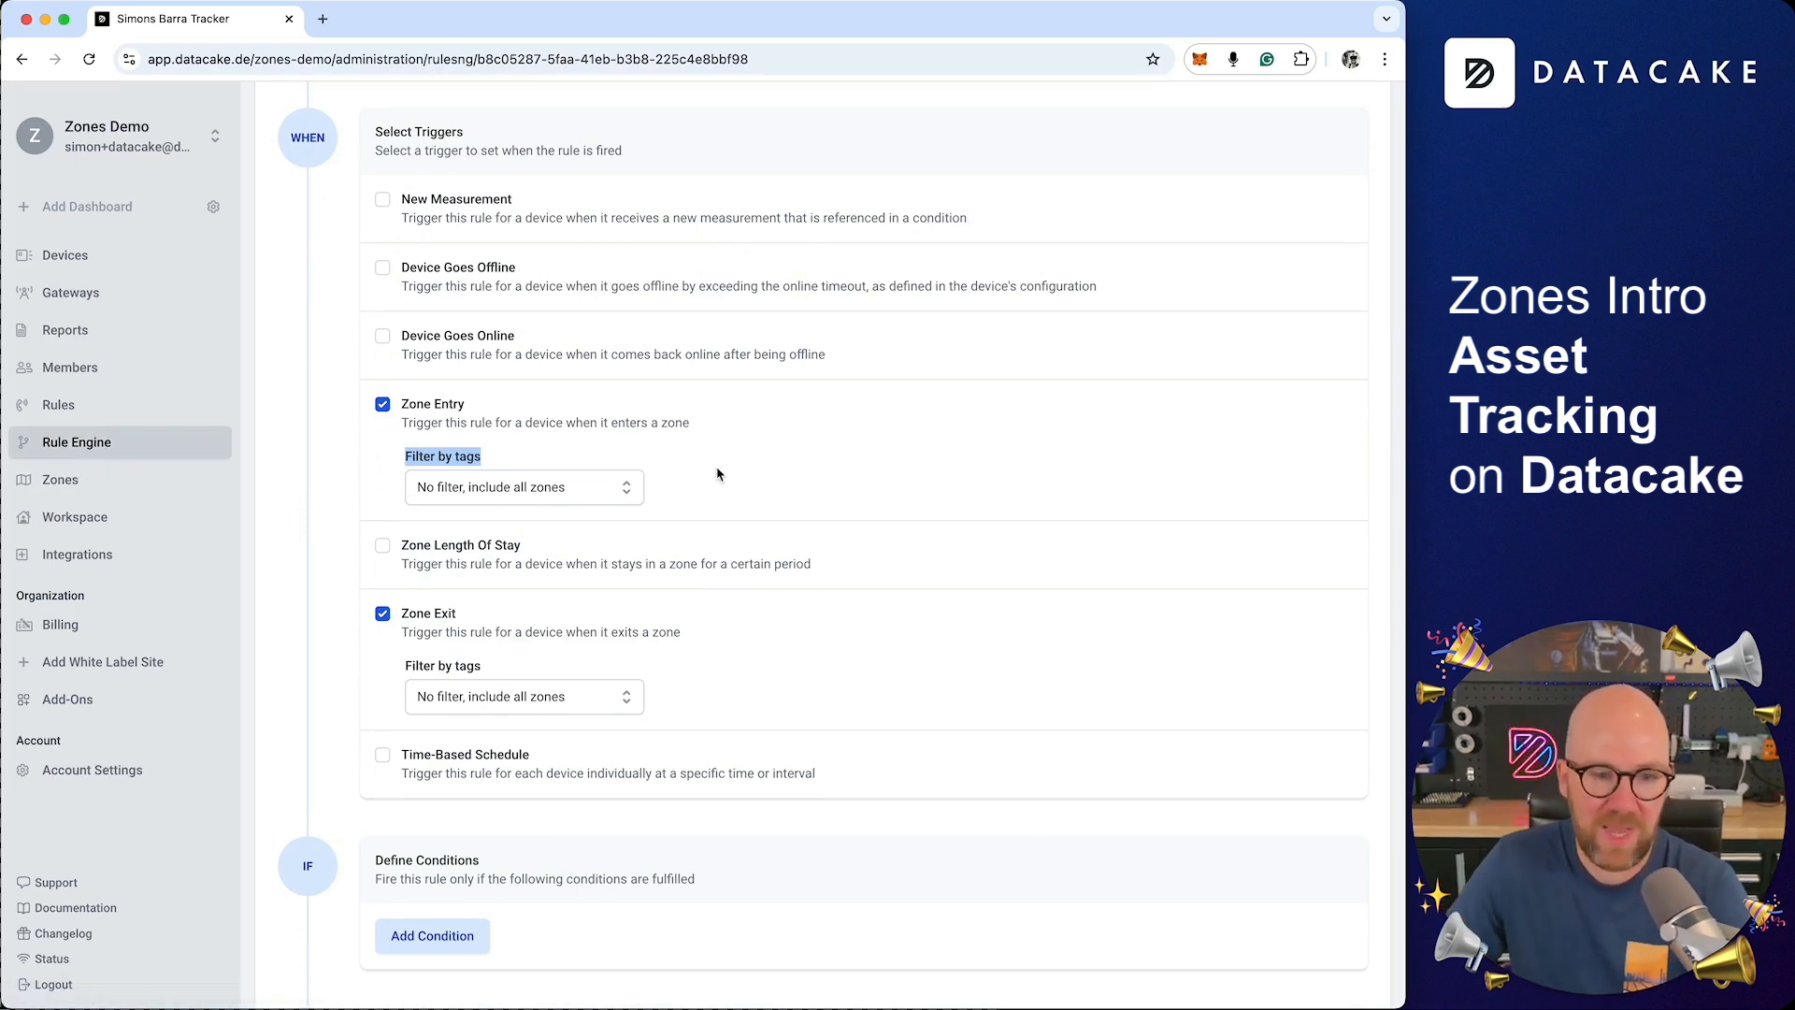
click(575, 496)
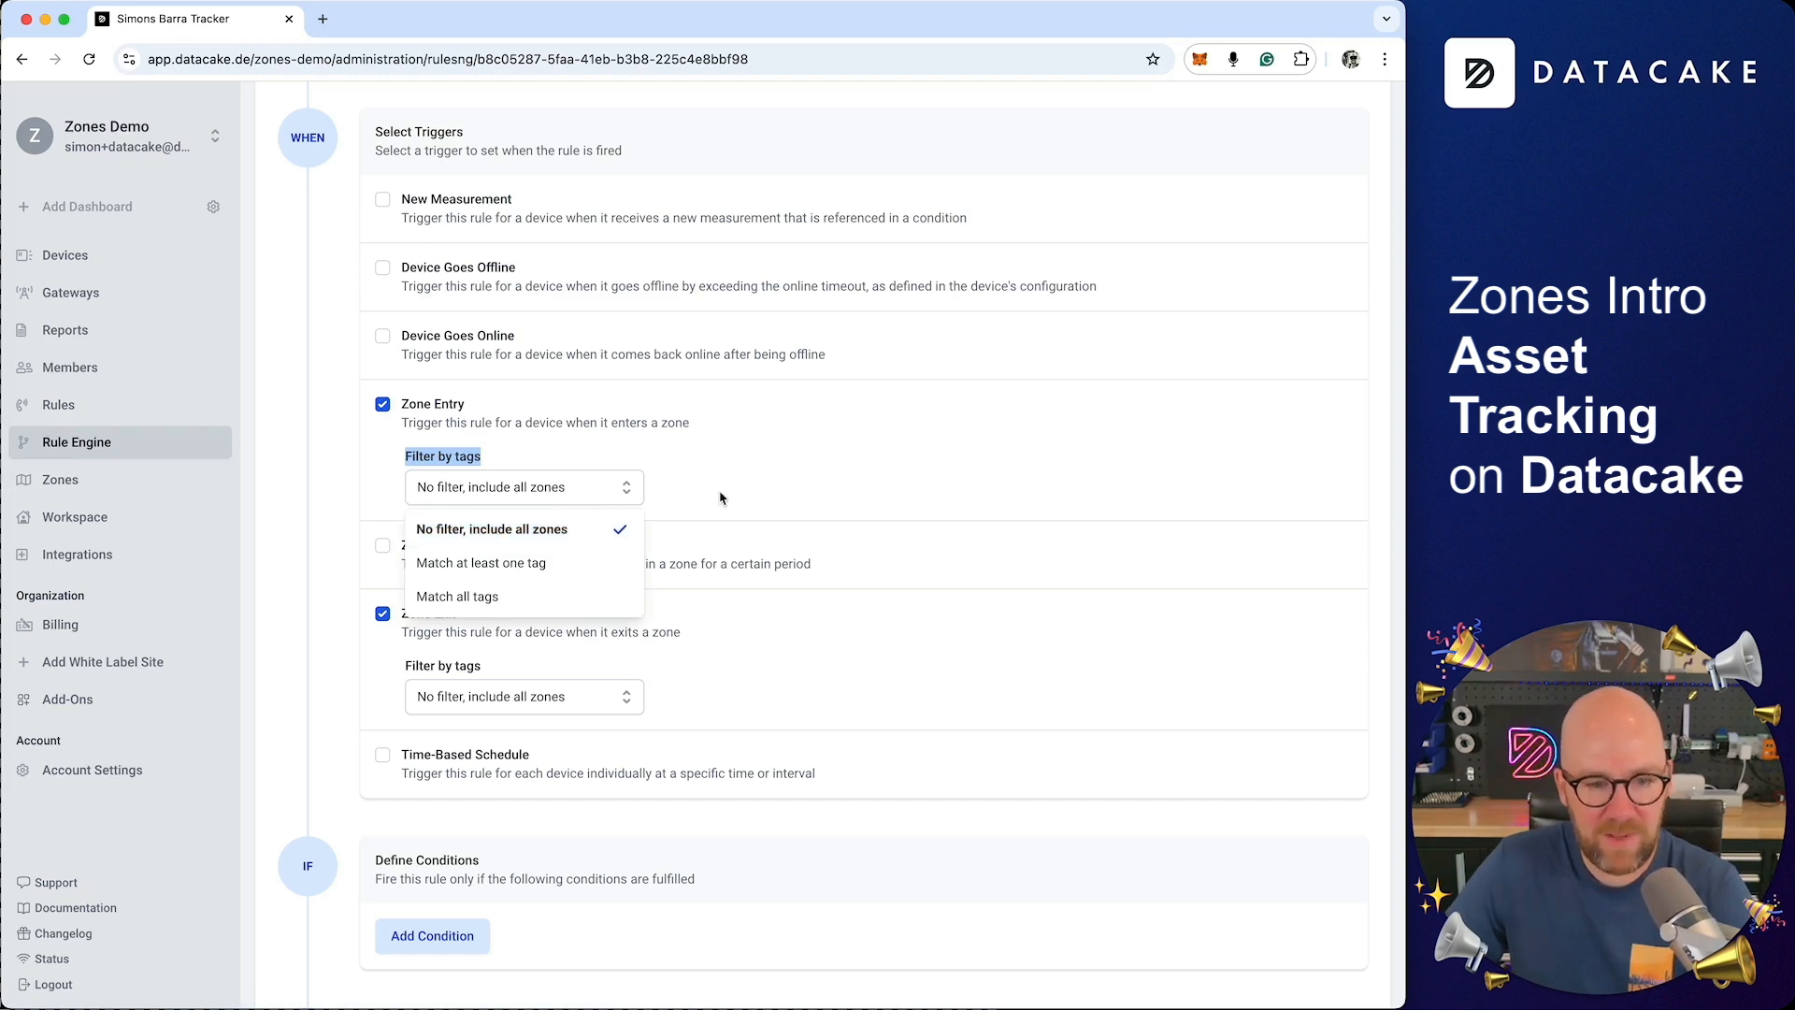
click(766, 487)
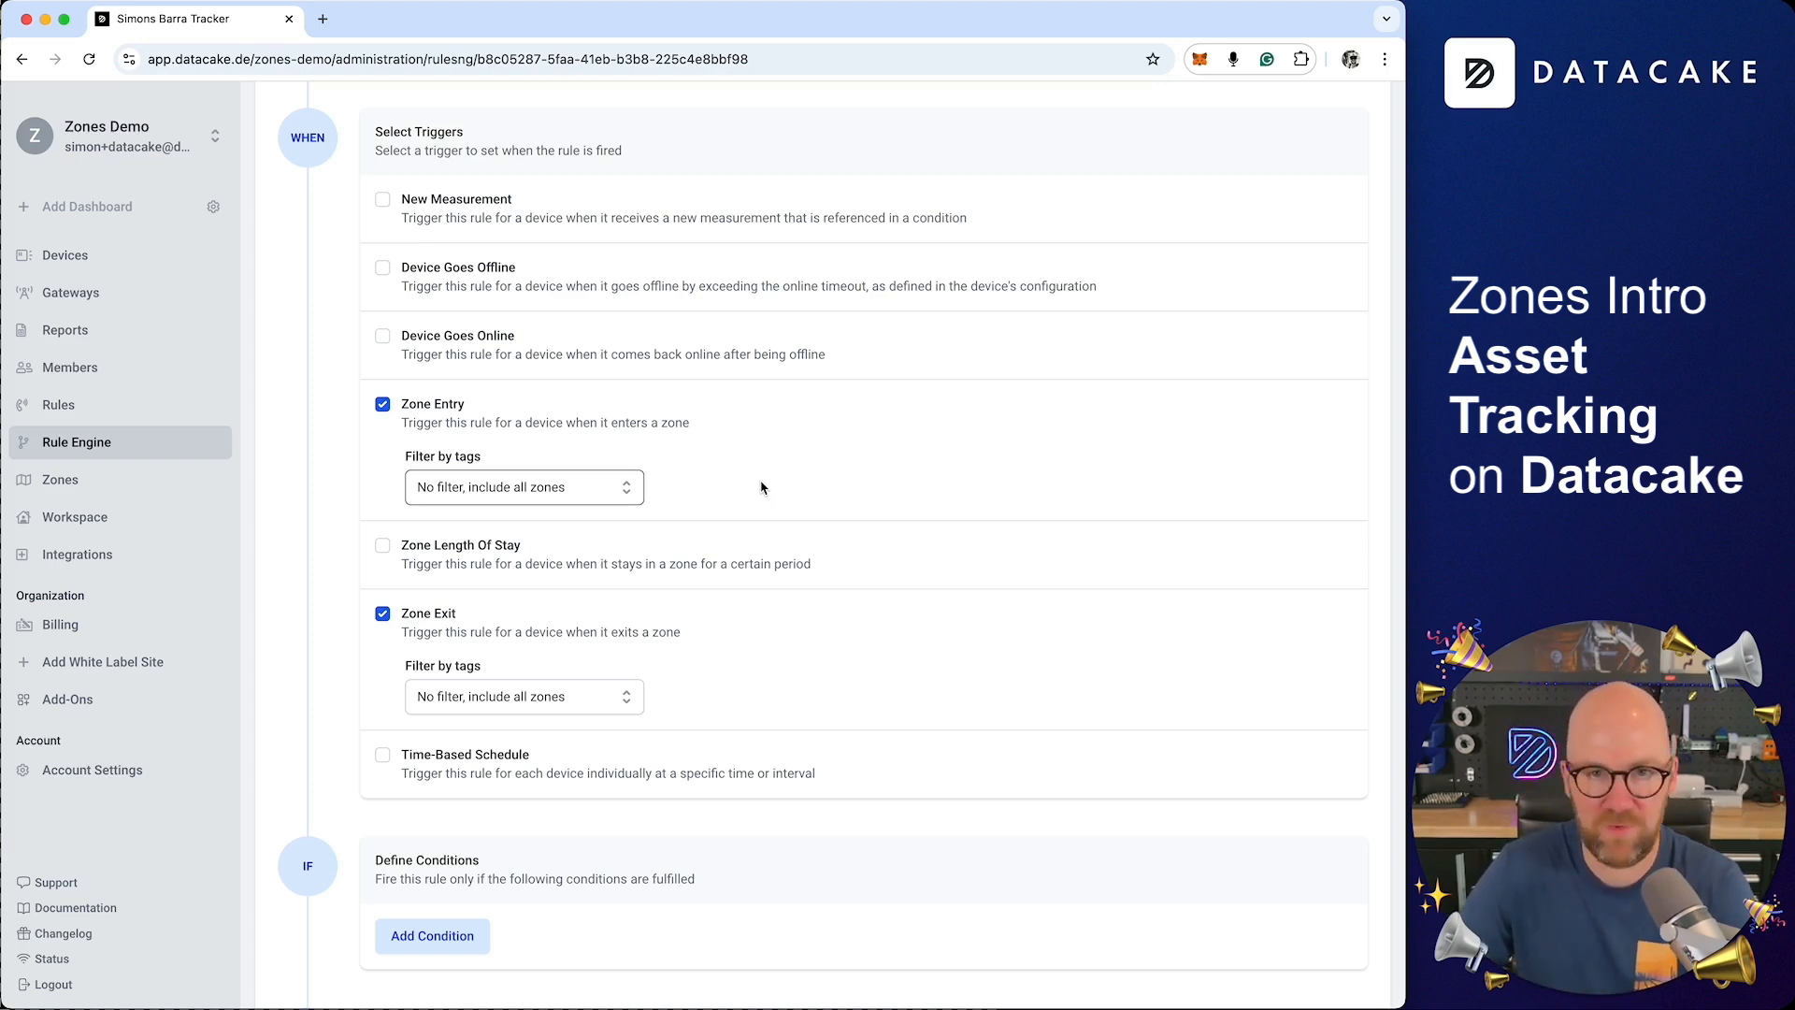
- Try filtering the Zone Entry trigger to match at least one tag, home, and leave for the device list without saving
click(553, 502)
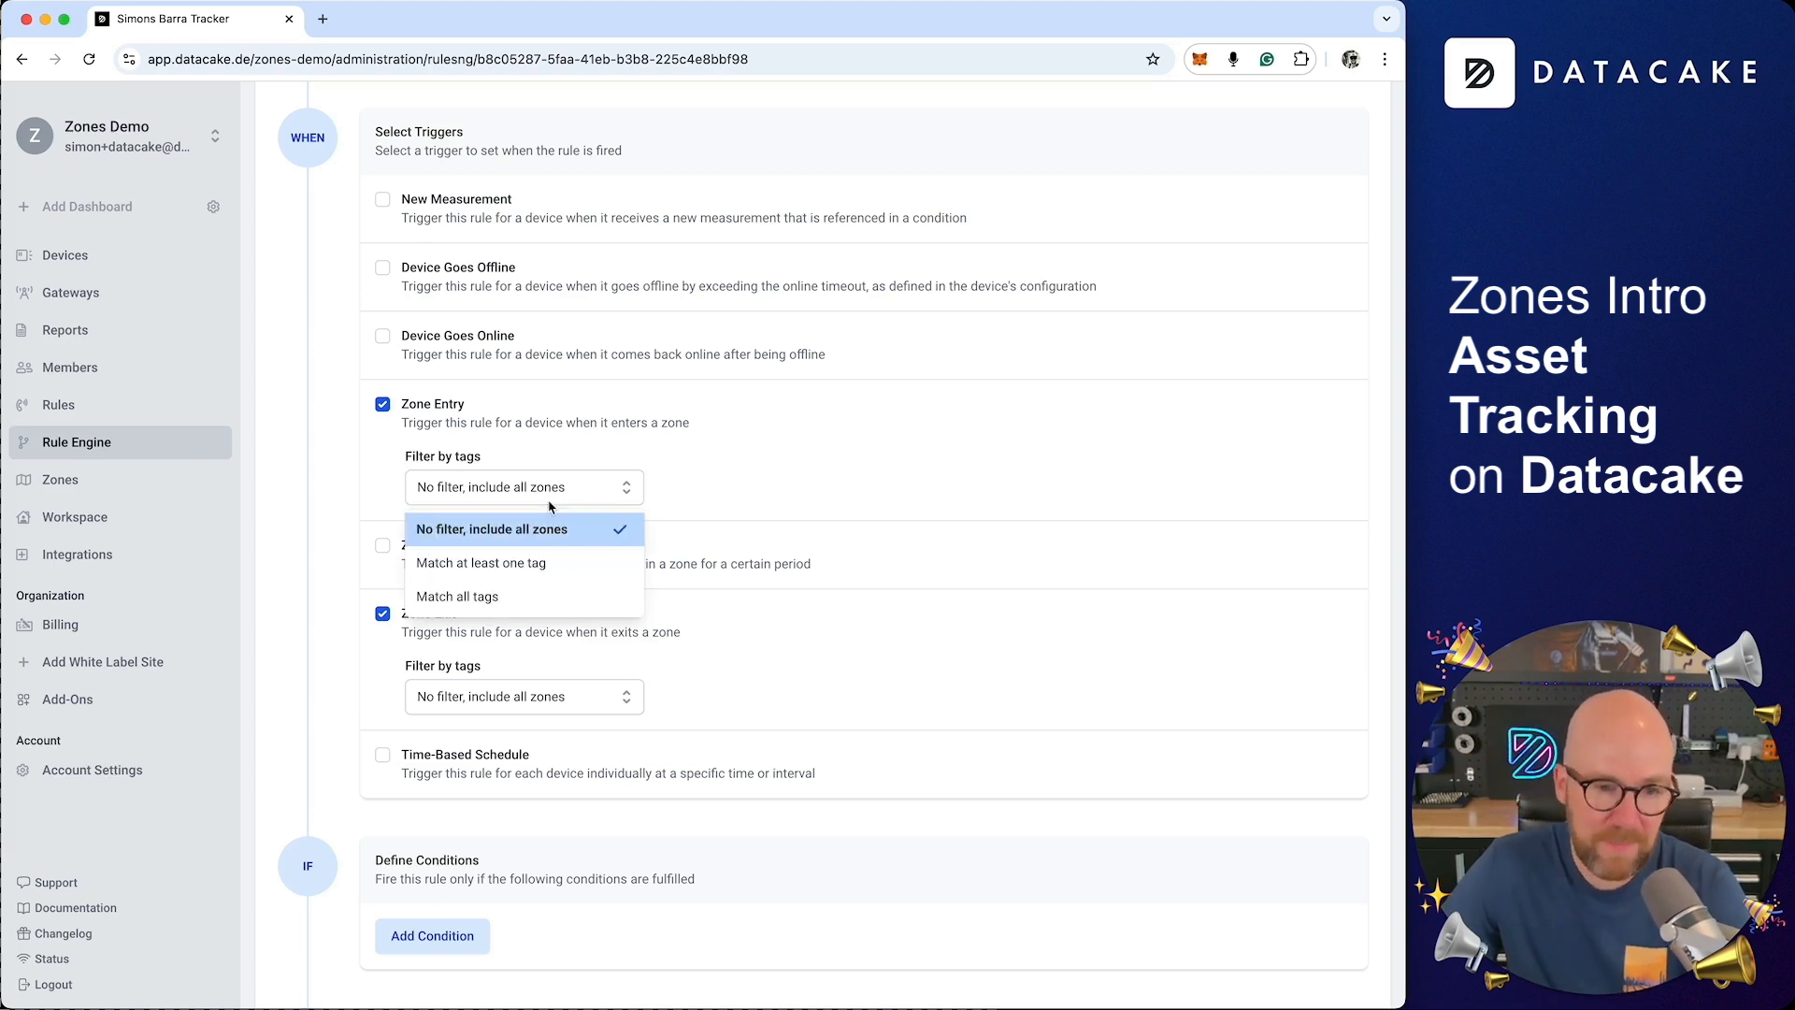
click(612, 555)
click(730, 487)
click(741, 529)
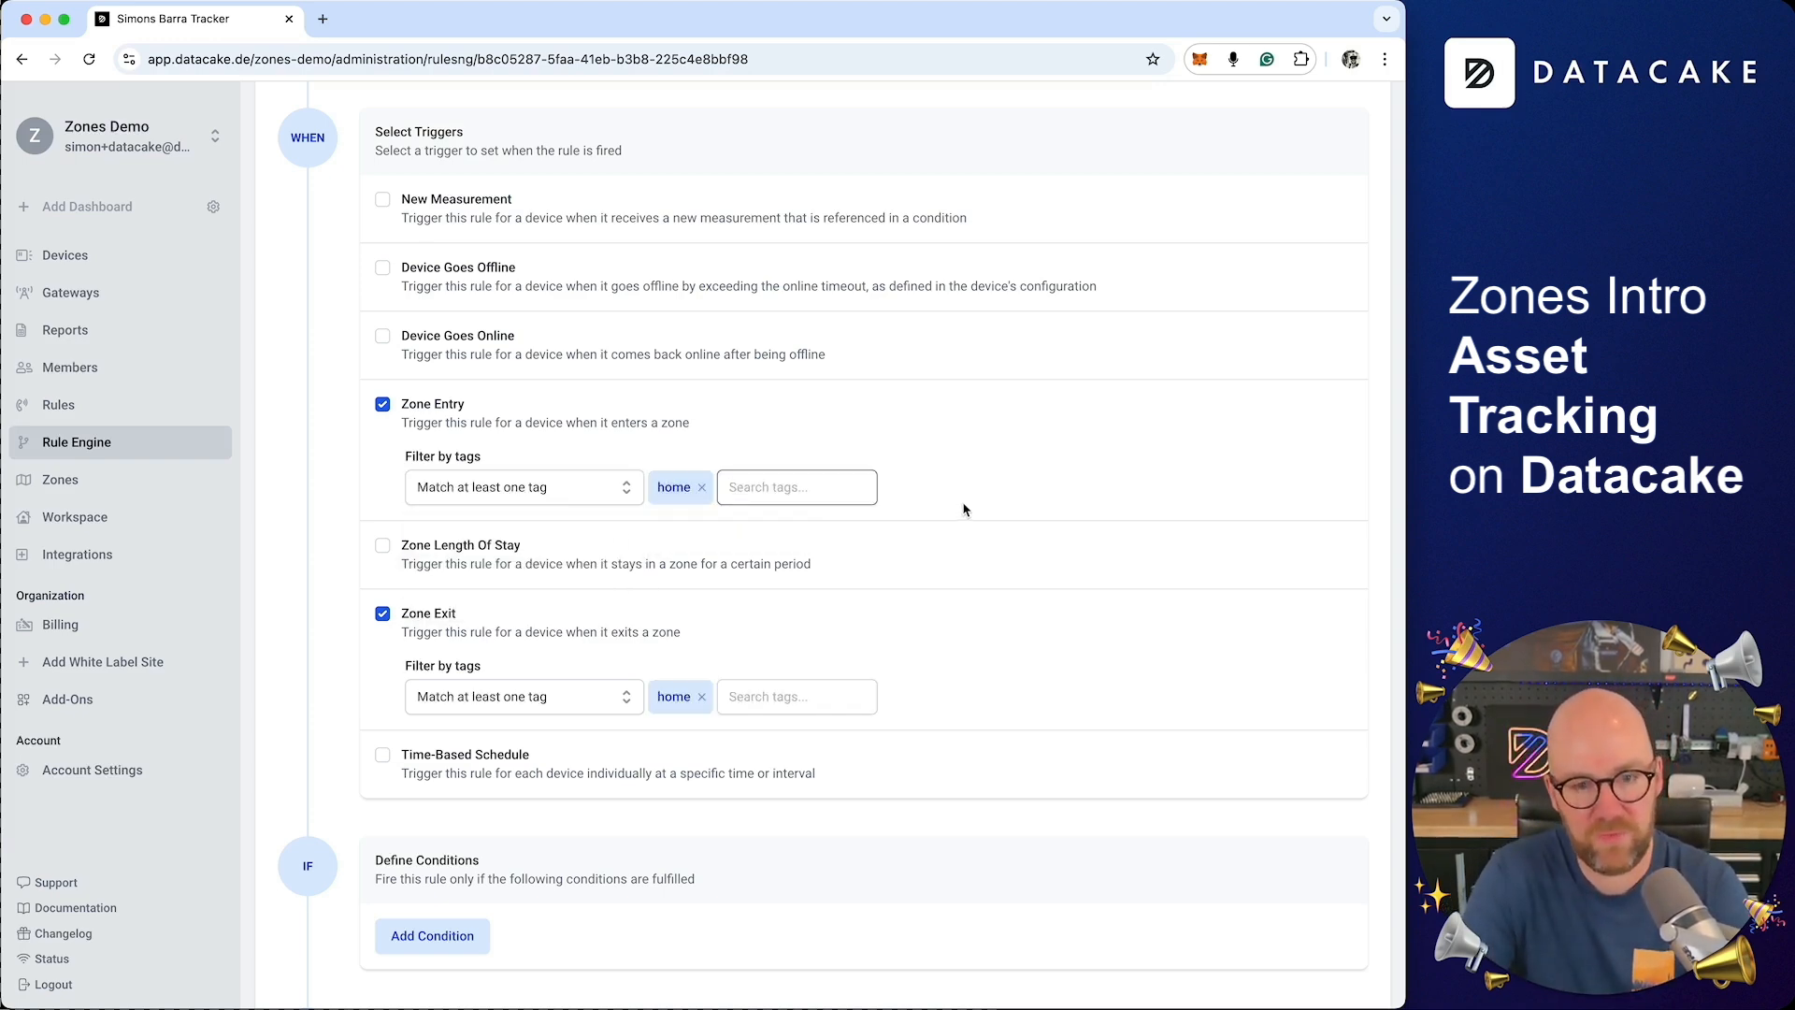
click(132, 266)
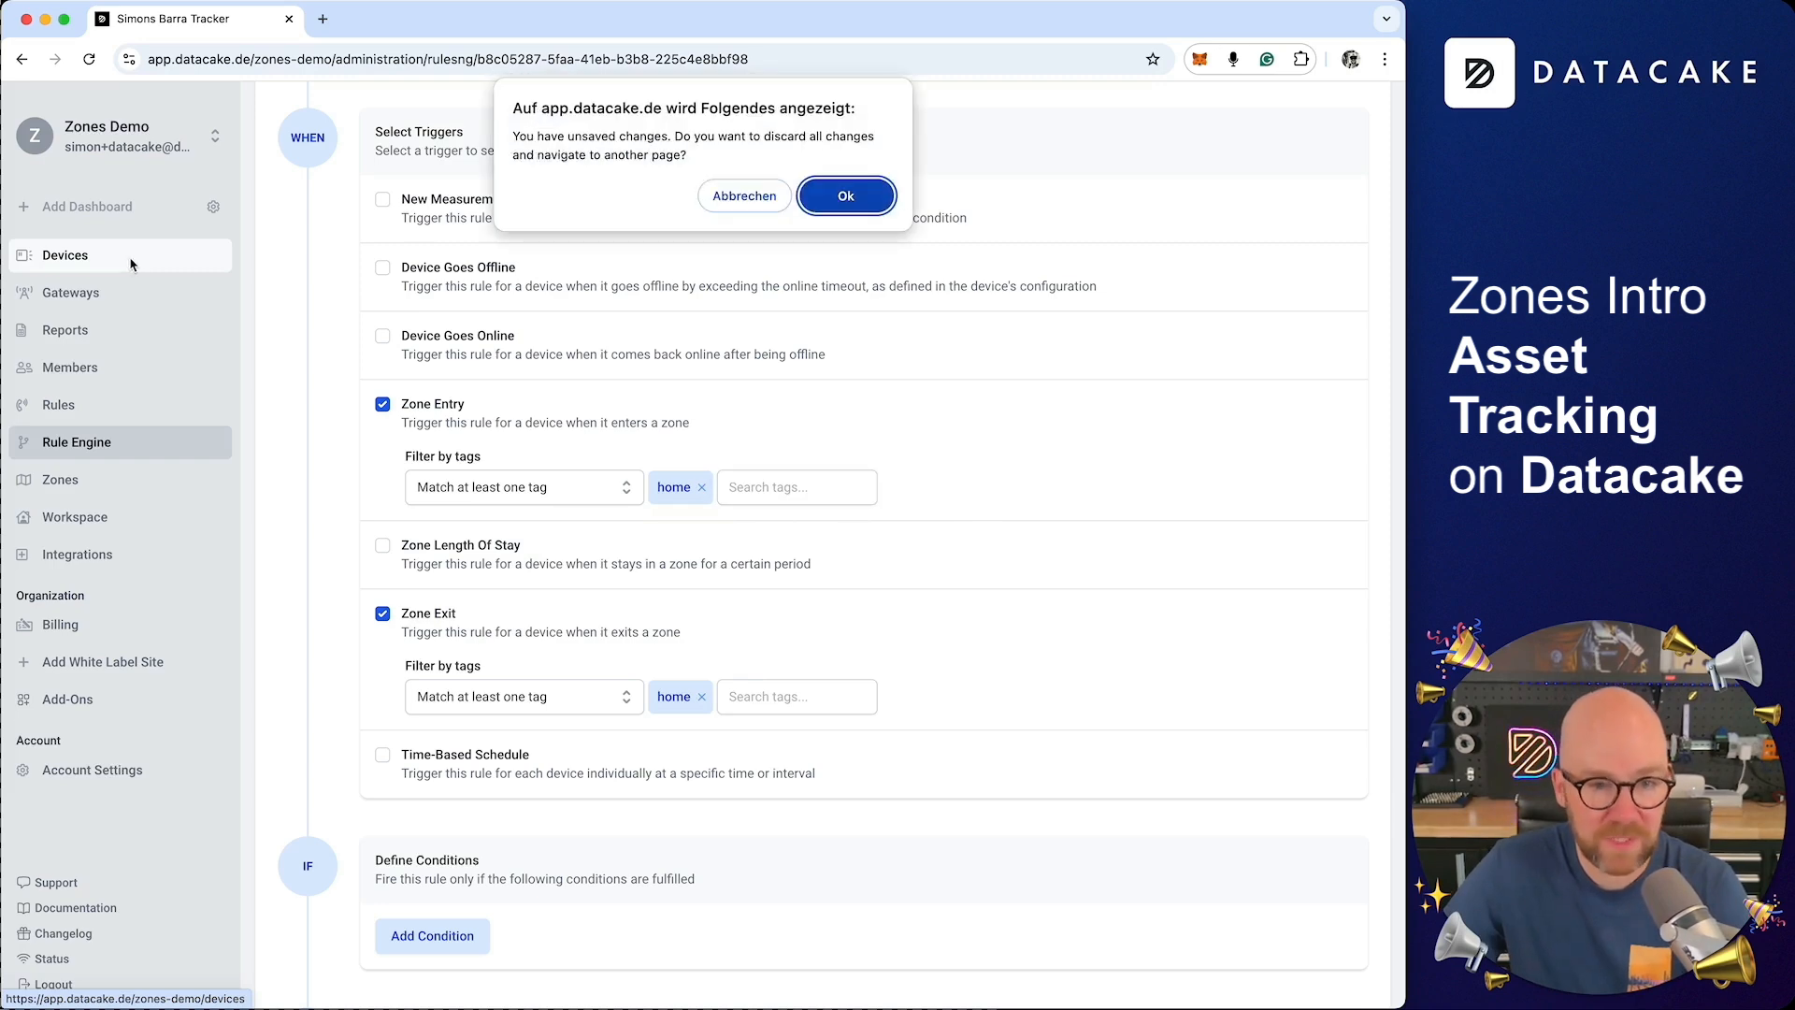
click(845, 193)
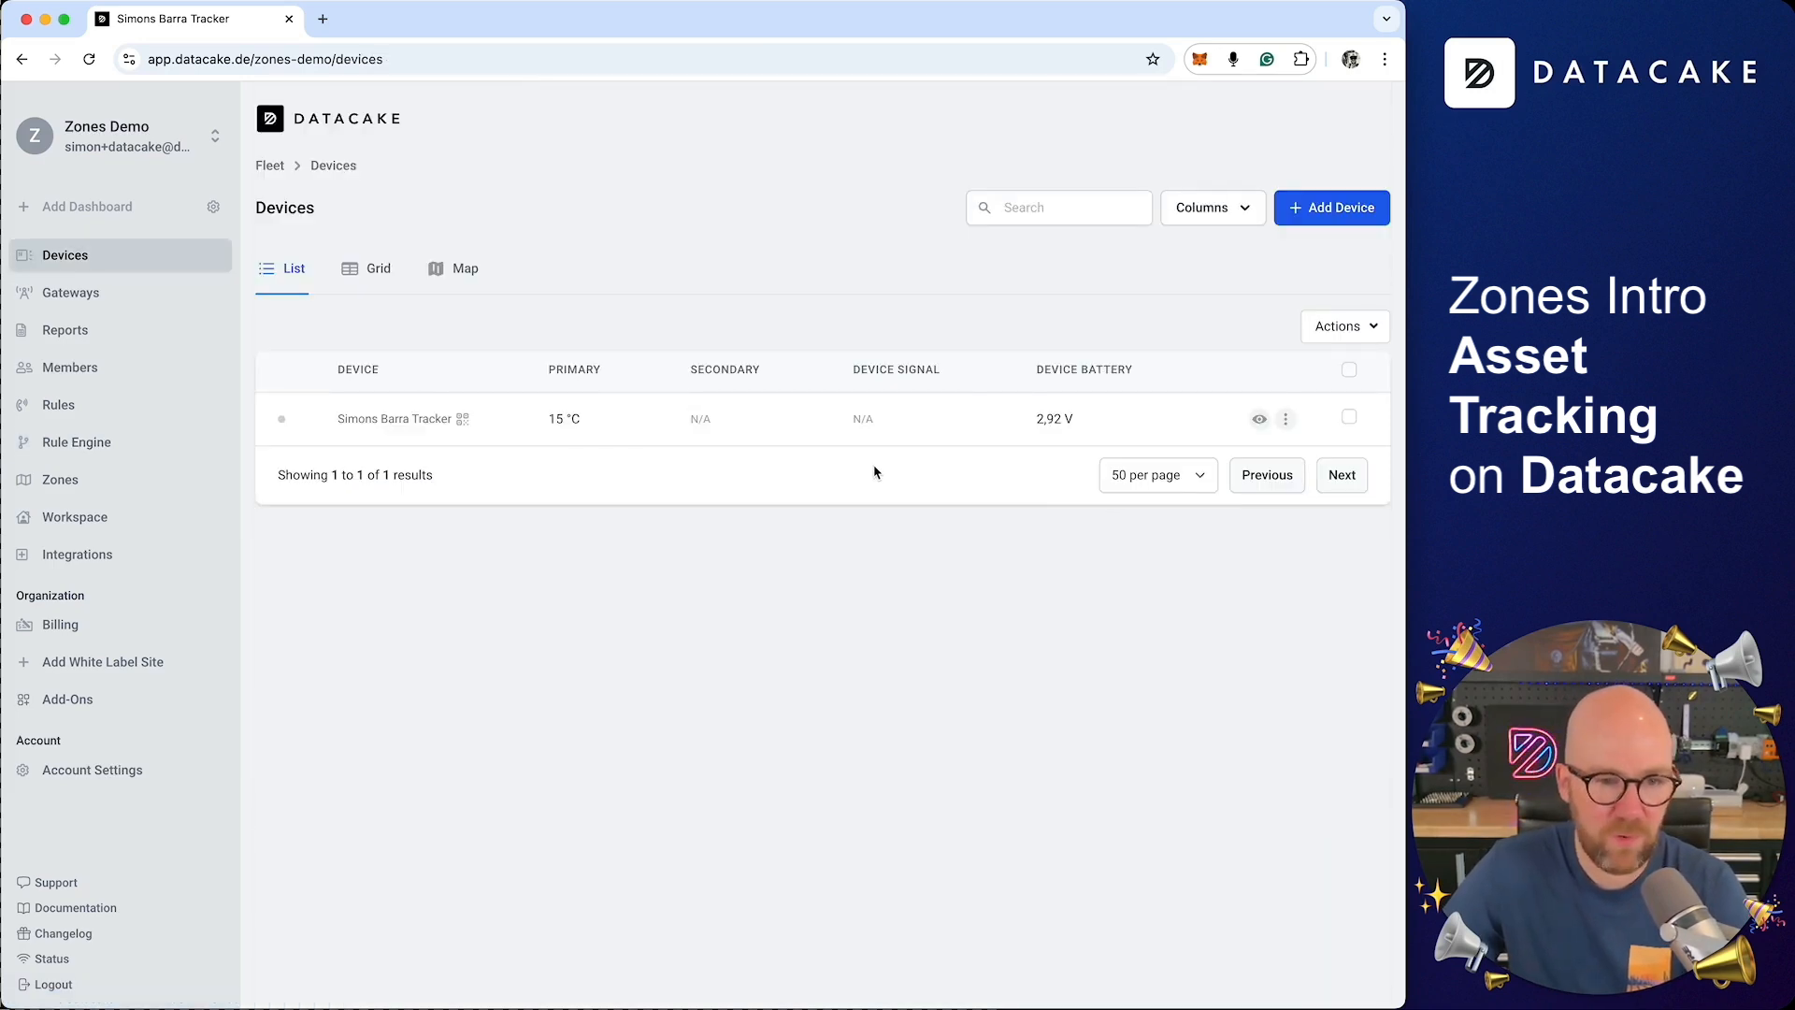
- Open the tracker's dashboard from the device list and look over its widgets and location history map
click(412, 423)
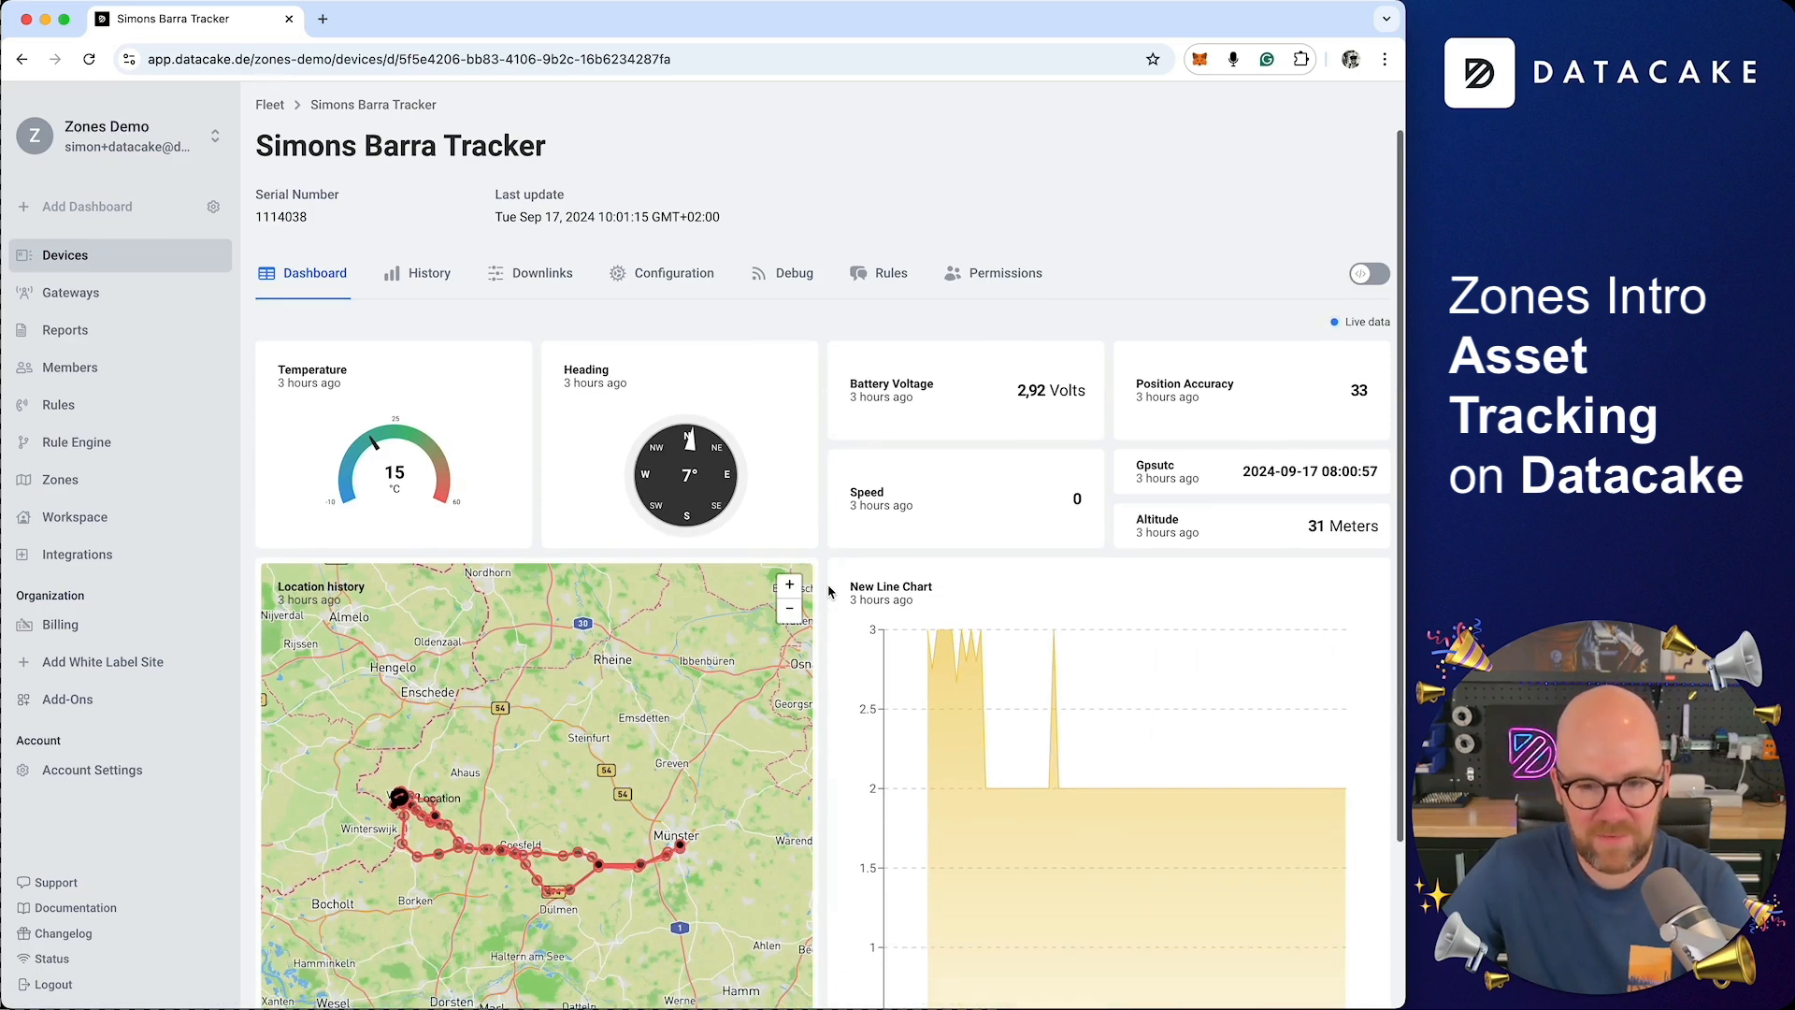
scroll(802, 602, down, 3)
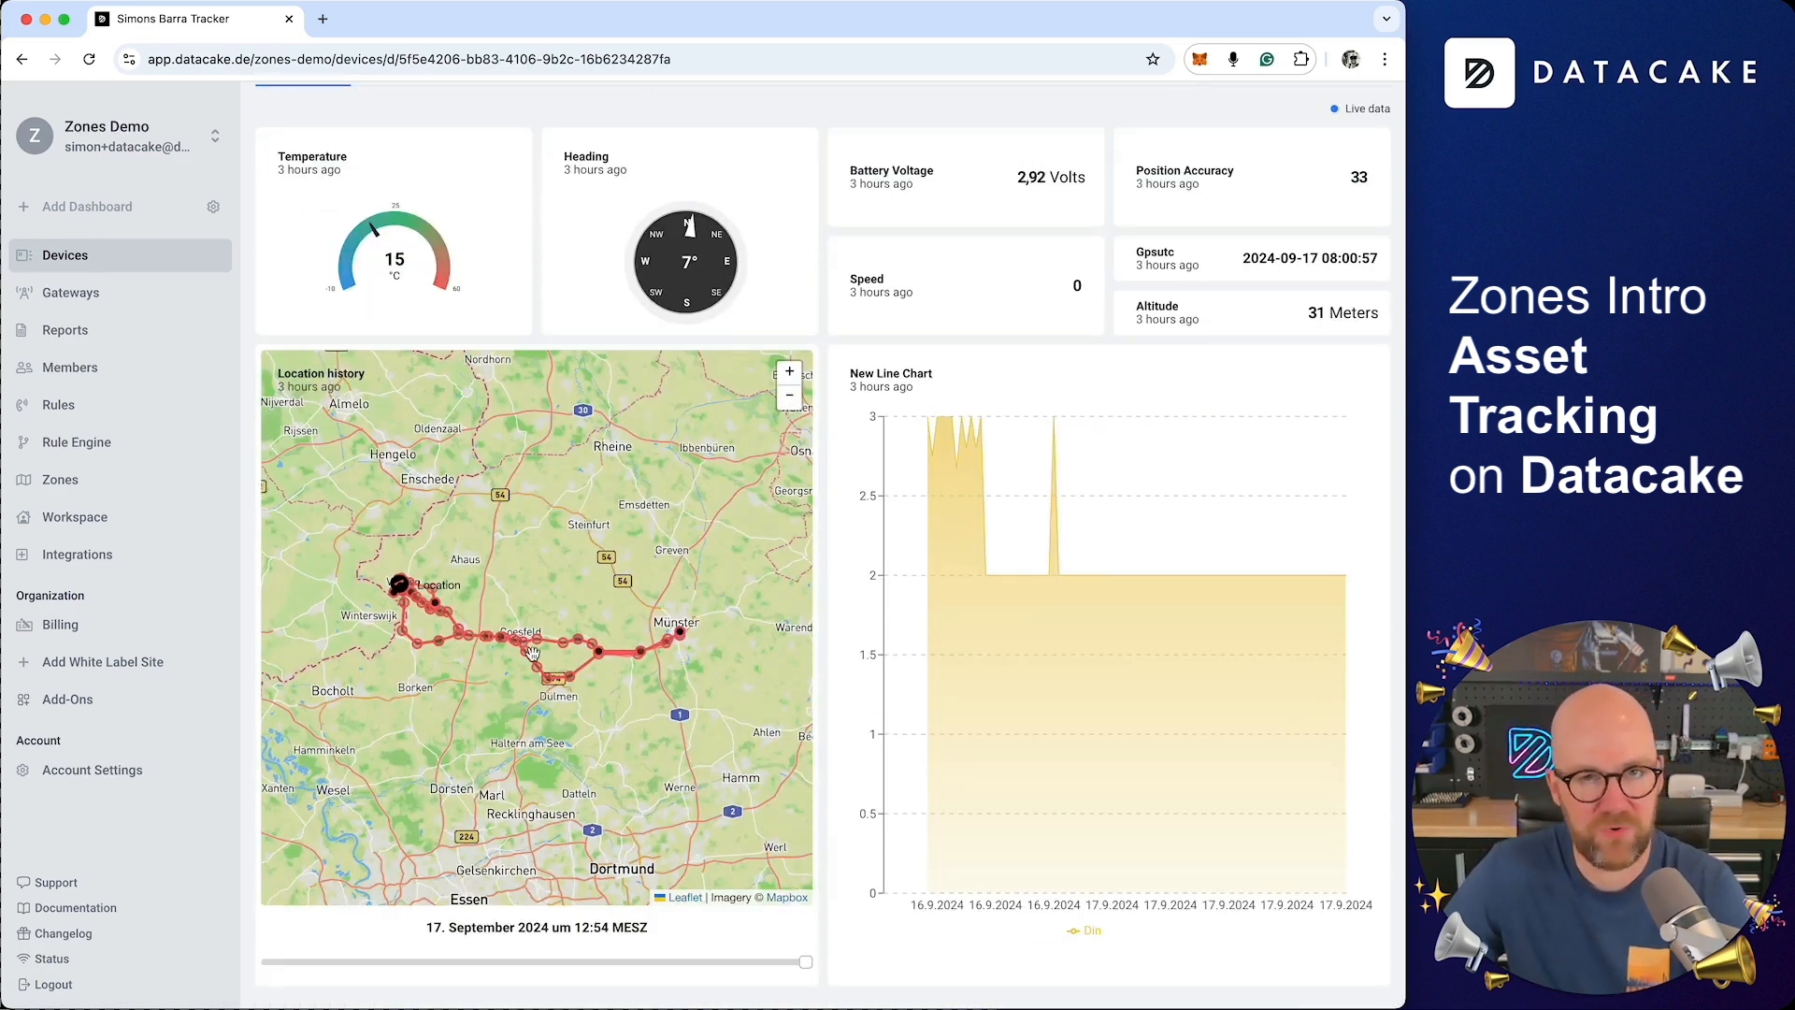
scroll(1101, 338, up, 1)
scroll(1102, 338, up, 3)
- Preview the mobile layout of the tracker's dashboard in edit mode and leave editing
click(1370, 335)
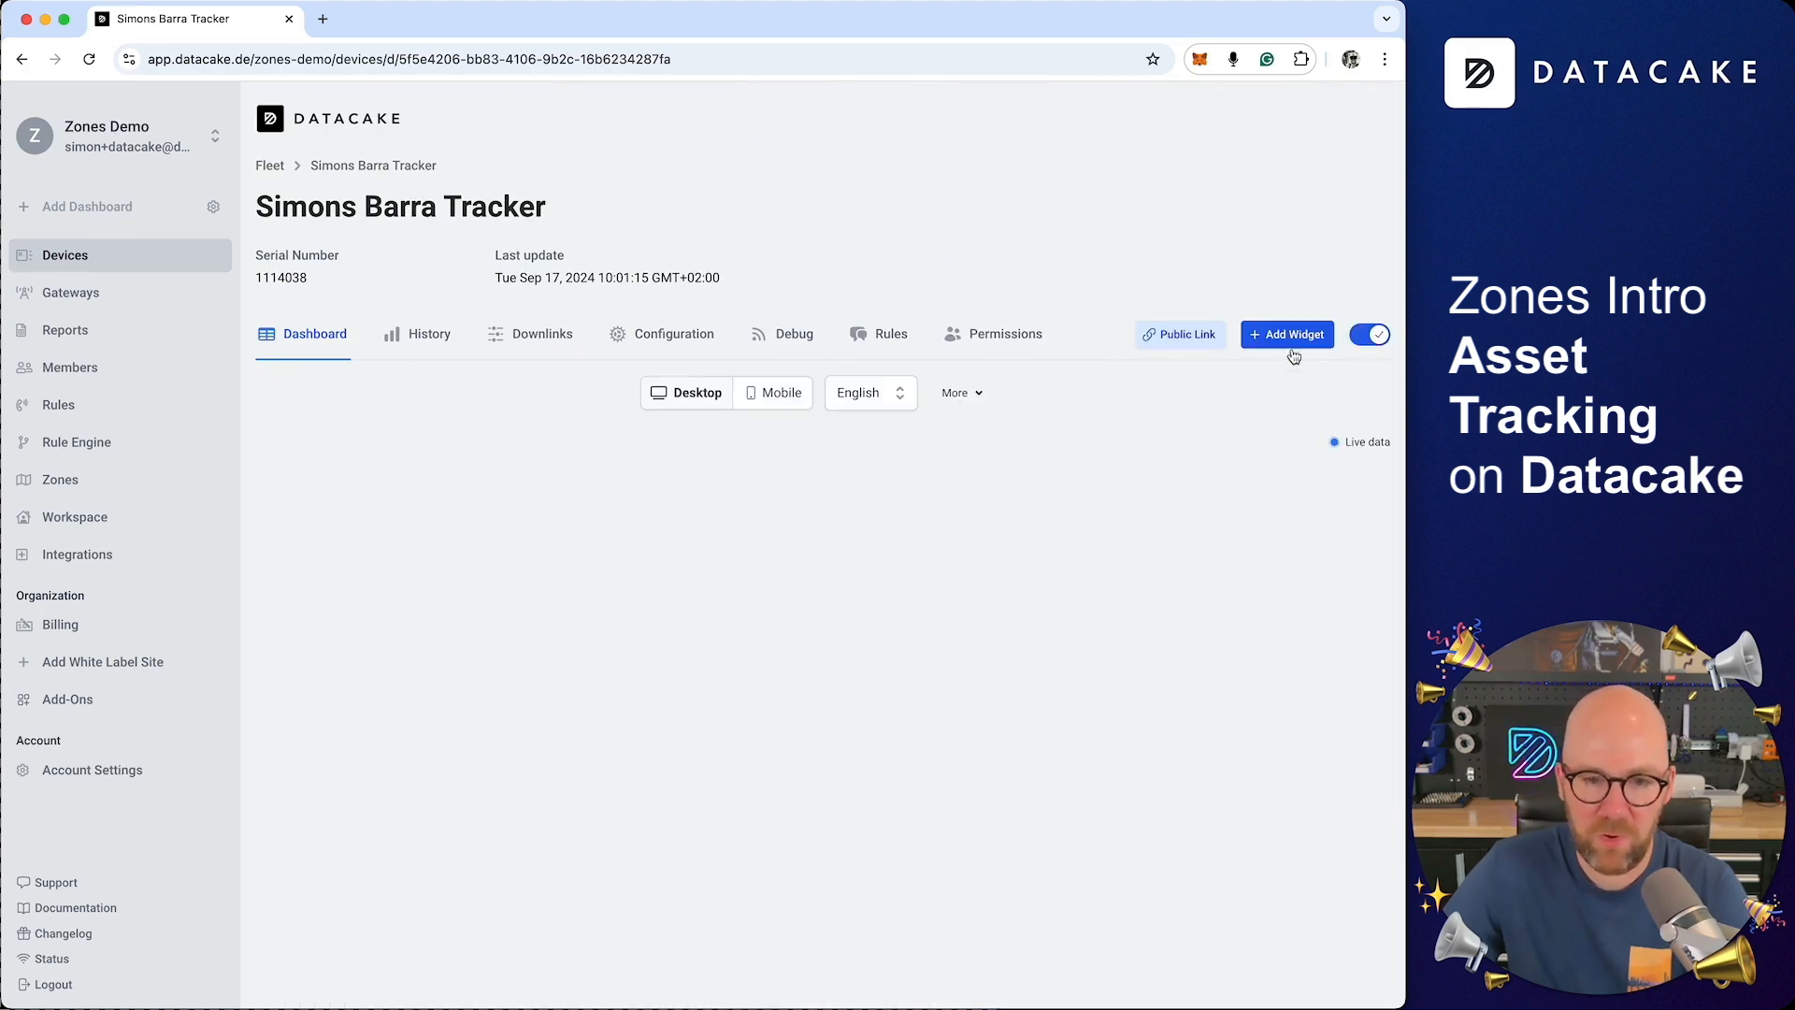
click(776, 393)
scroll(904, 500, down, 2)
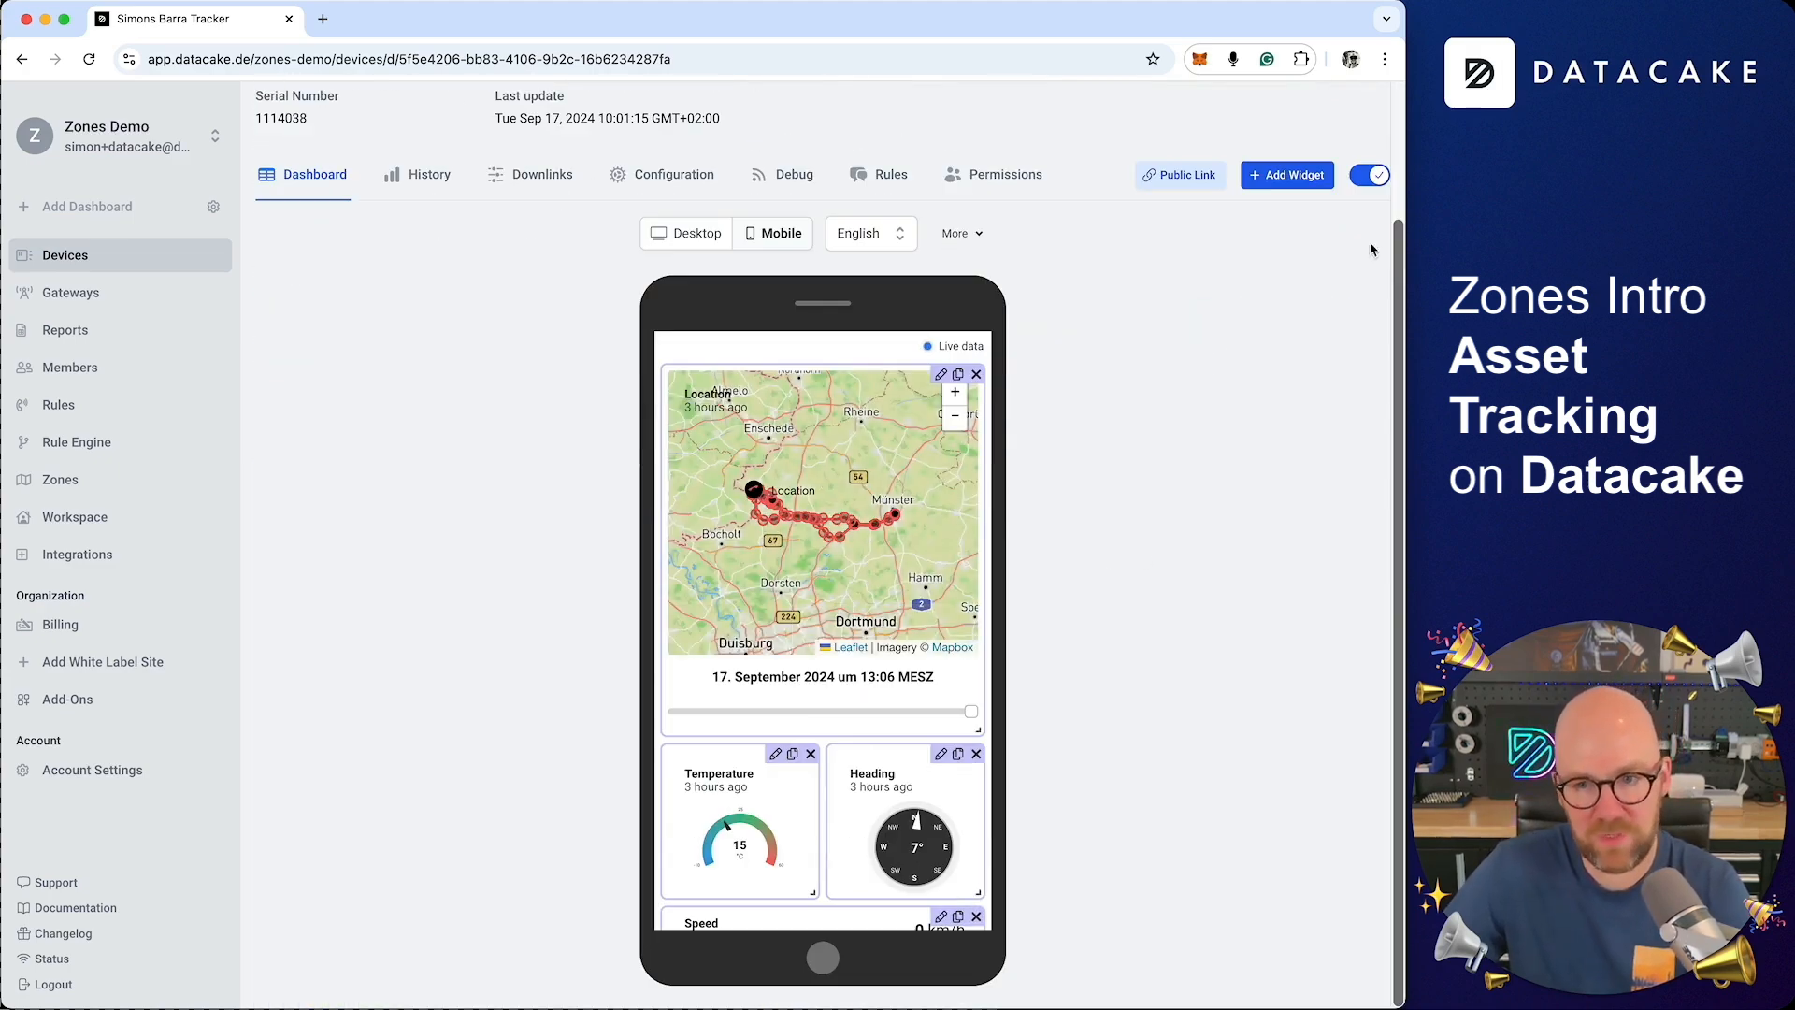
click(1370, 175)
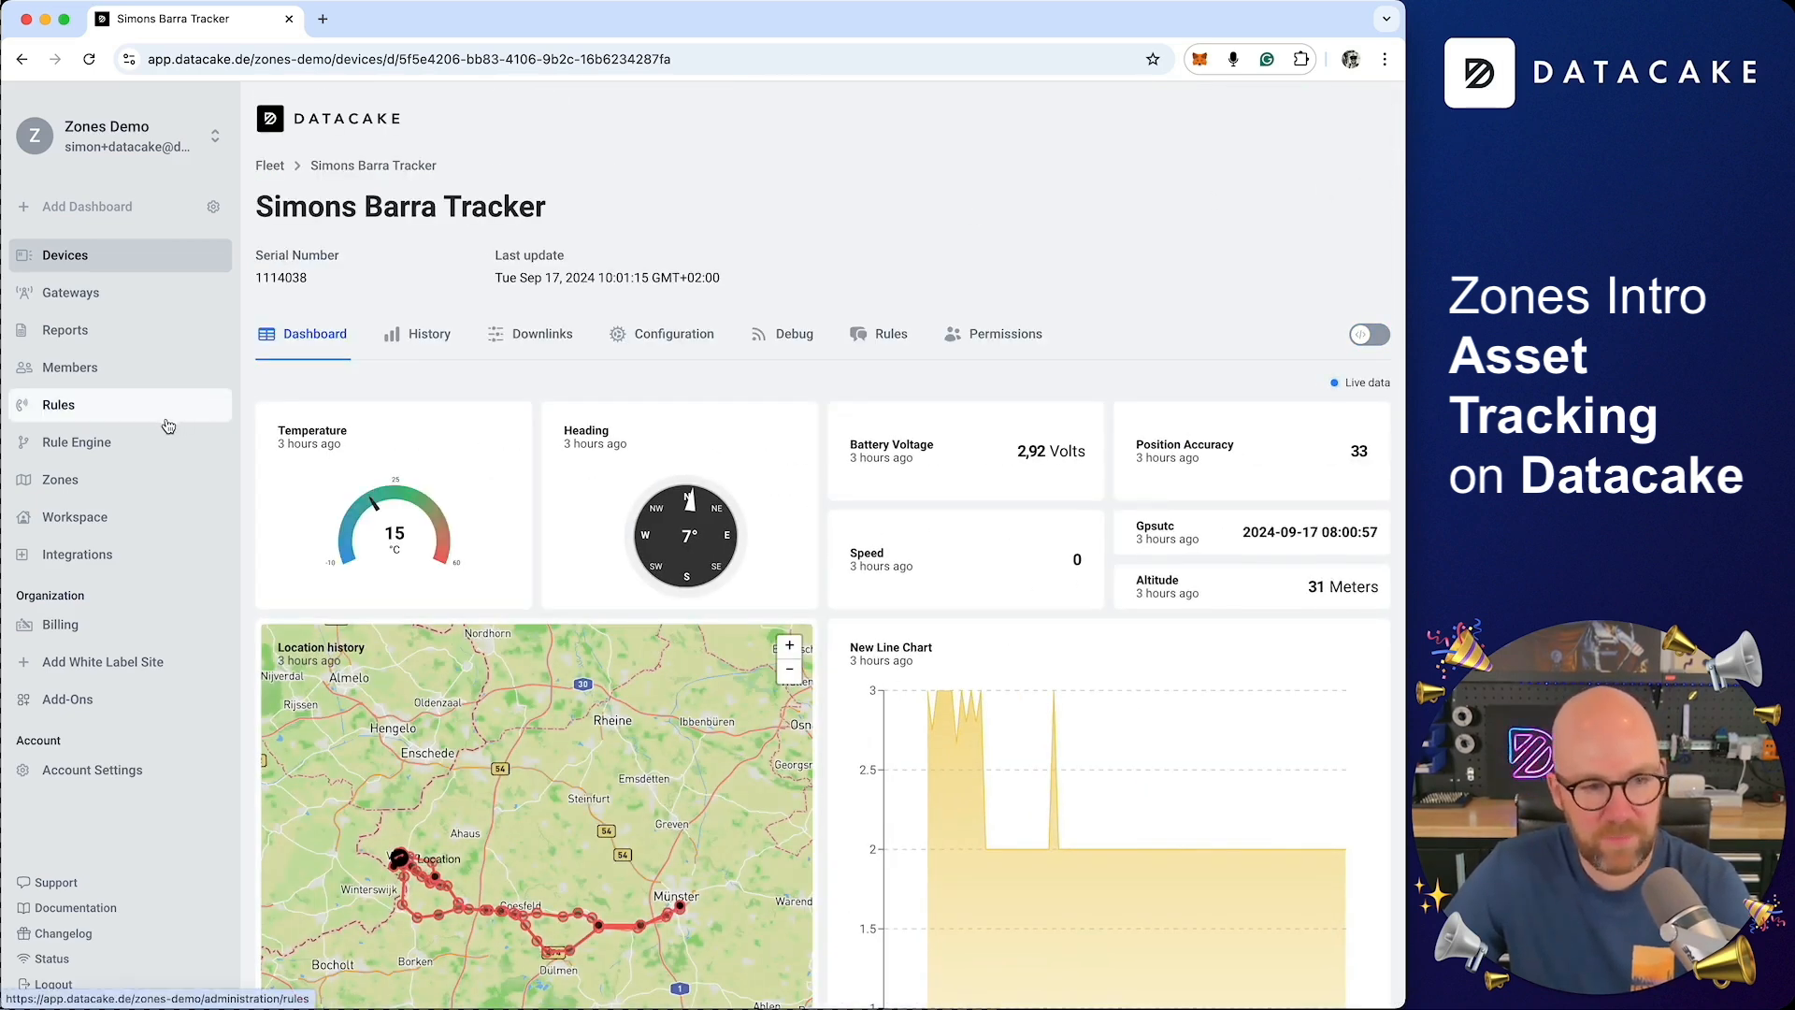
- Review the workspace's zones in the overview, the zone list and the zone map
click(124, 478)
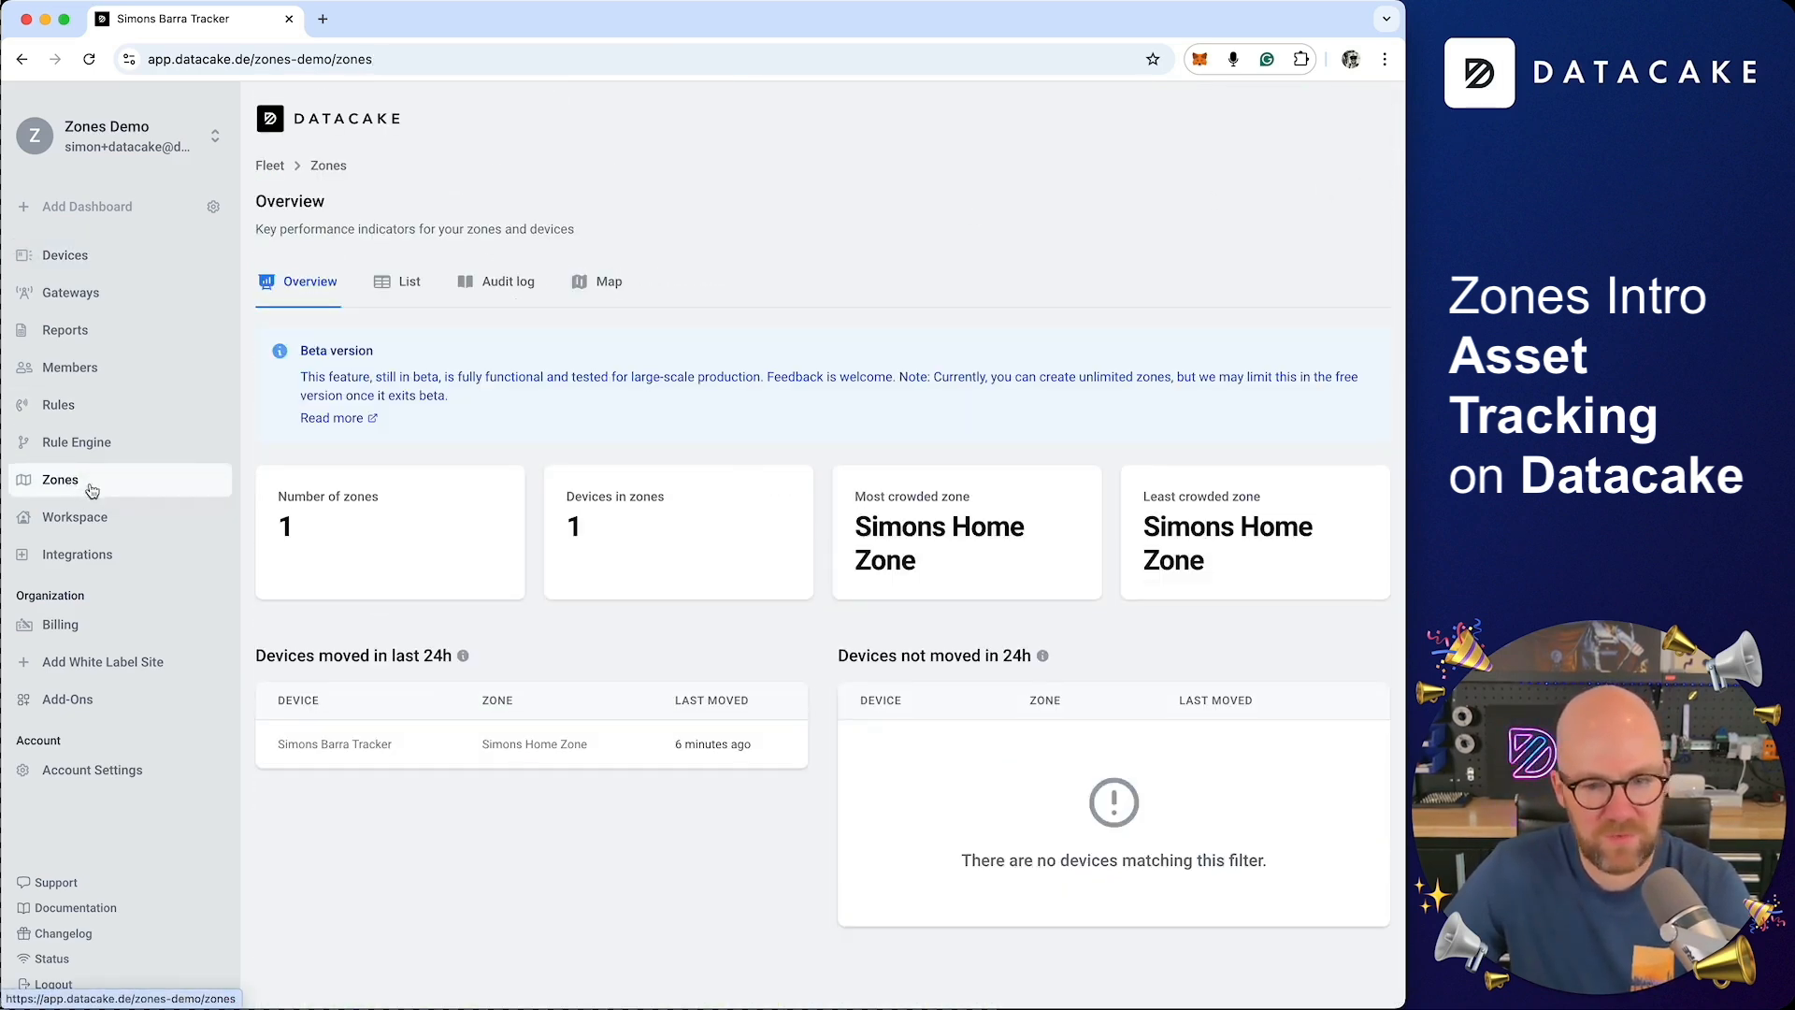
click(394, 288)
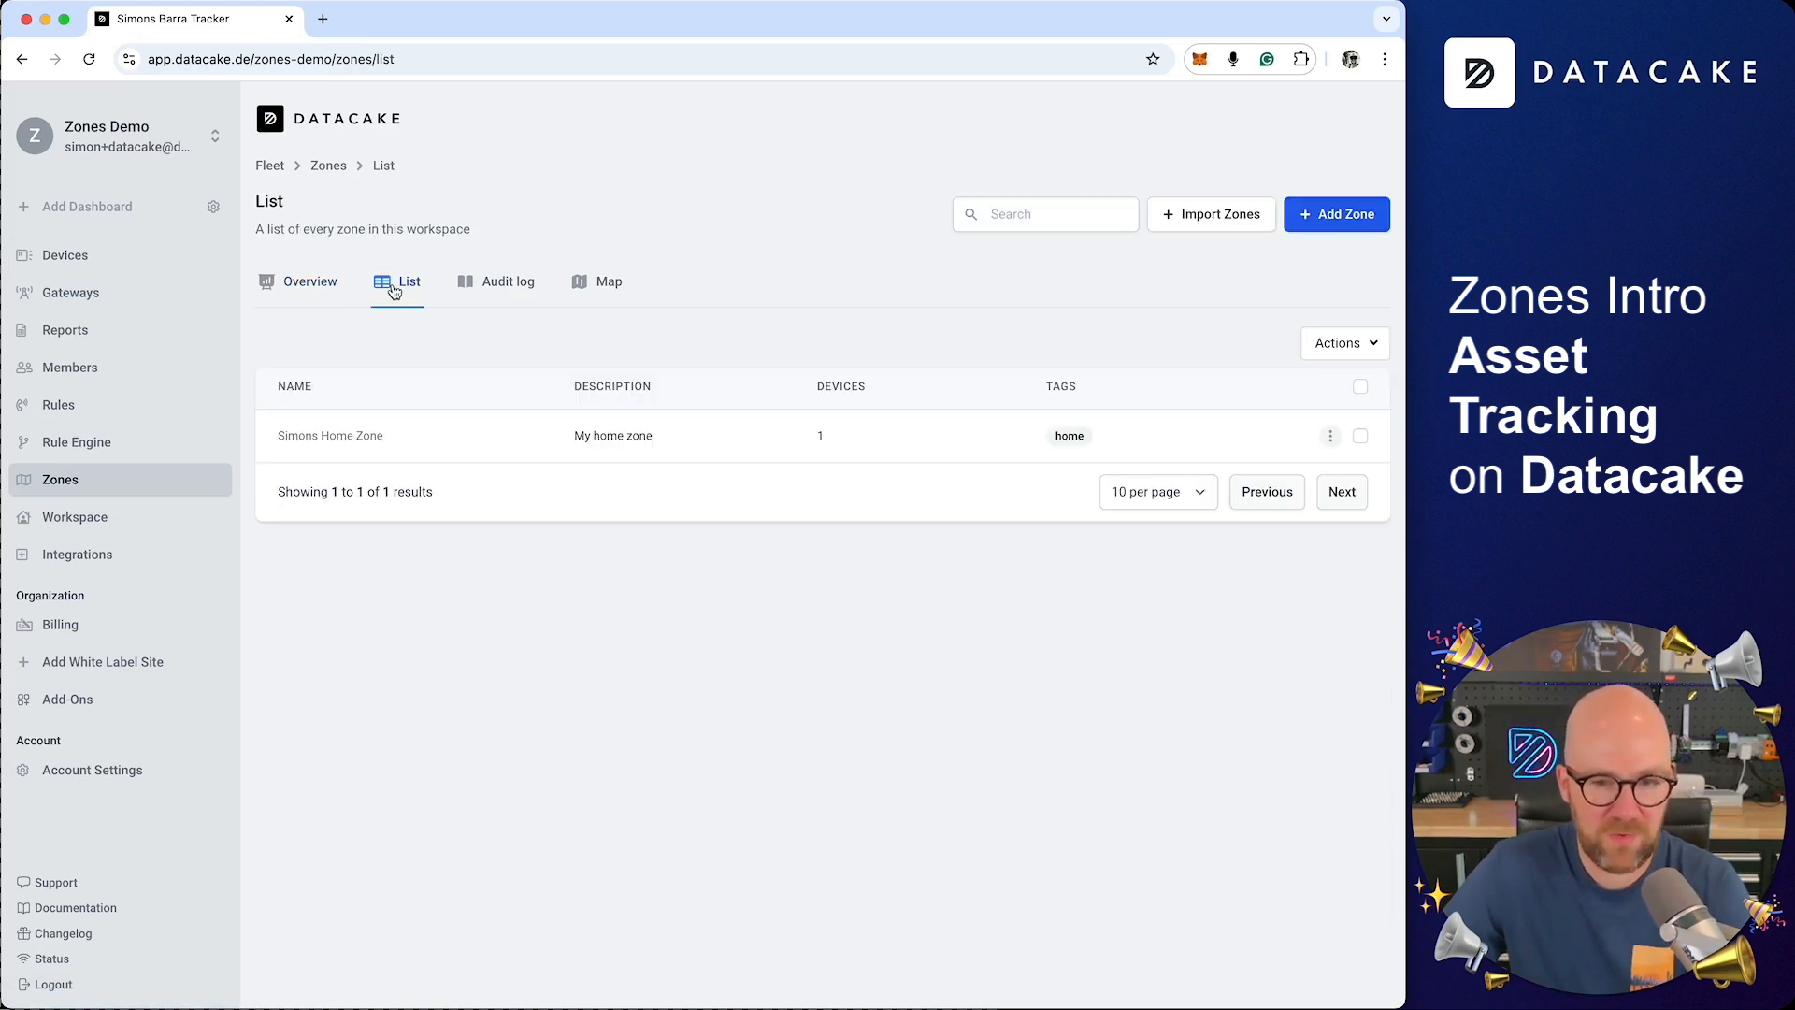
click(601, 288)
- View the tracker's details from its marker on the zone map, move its location history slightly back in time, and close them
click(793, 685)
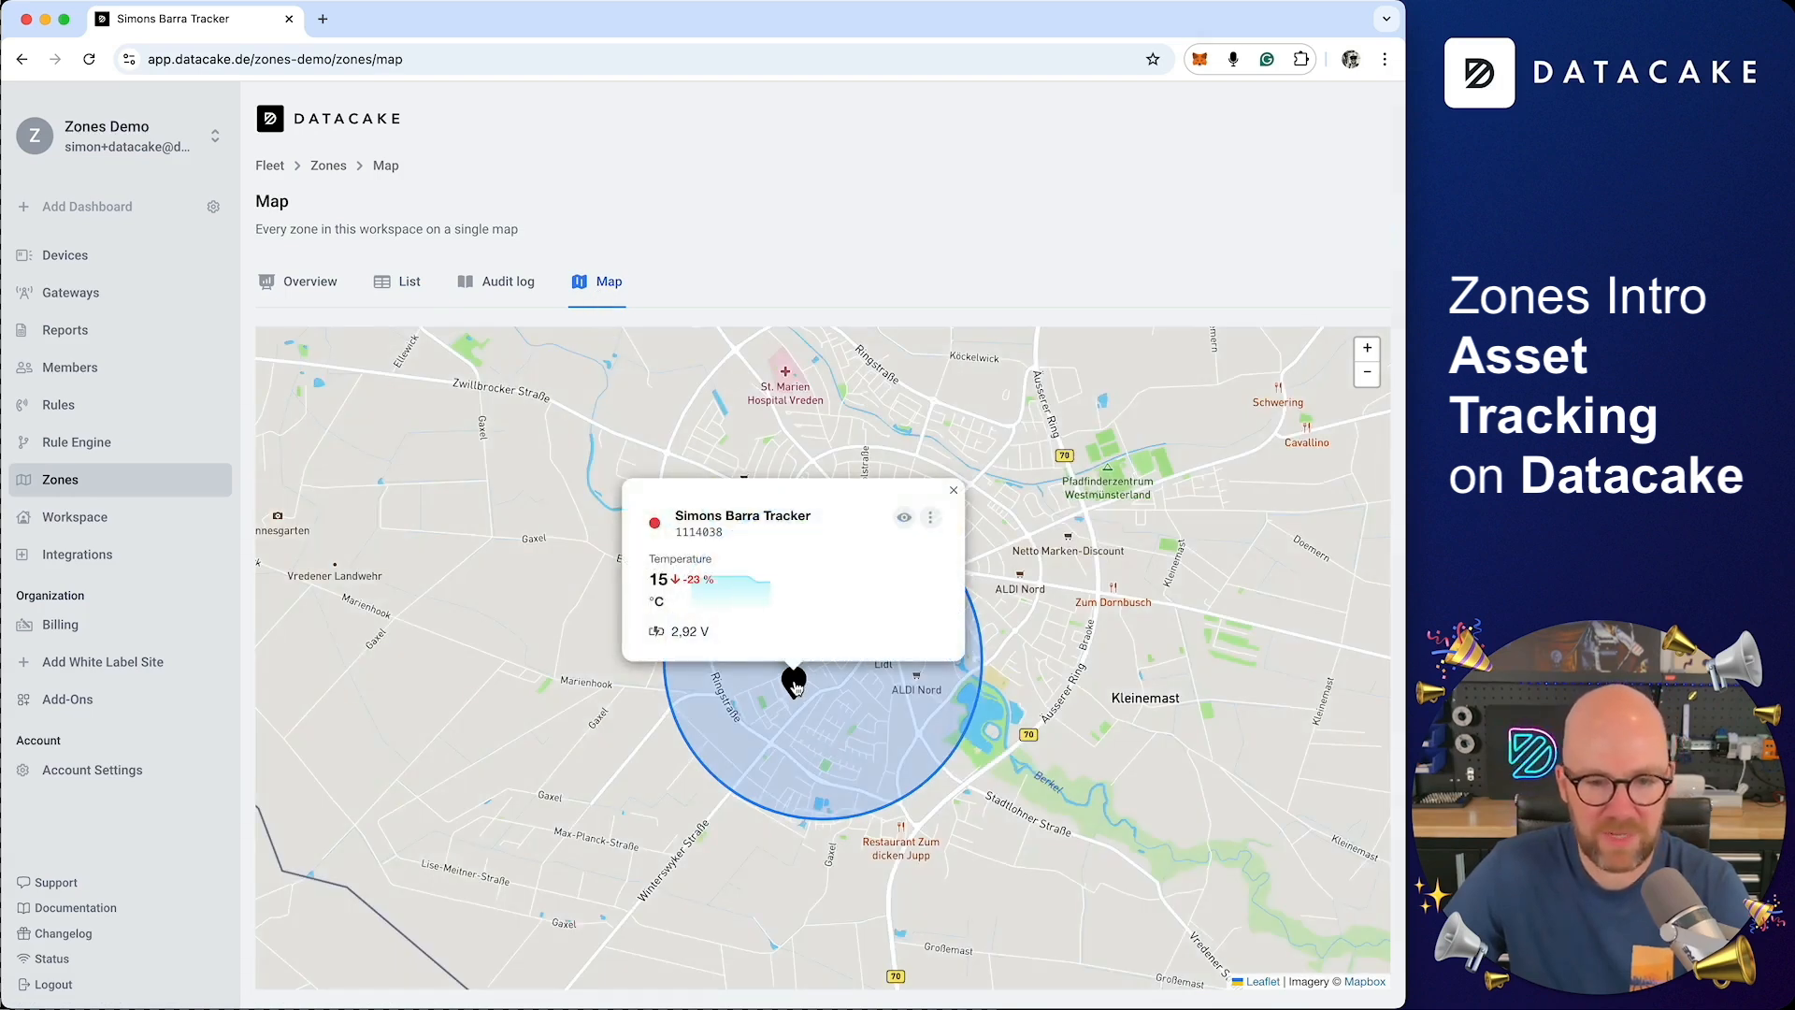
click(904, 519)
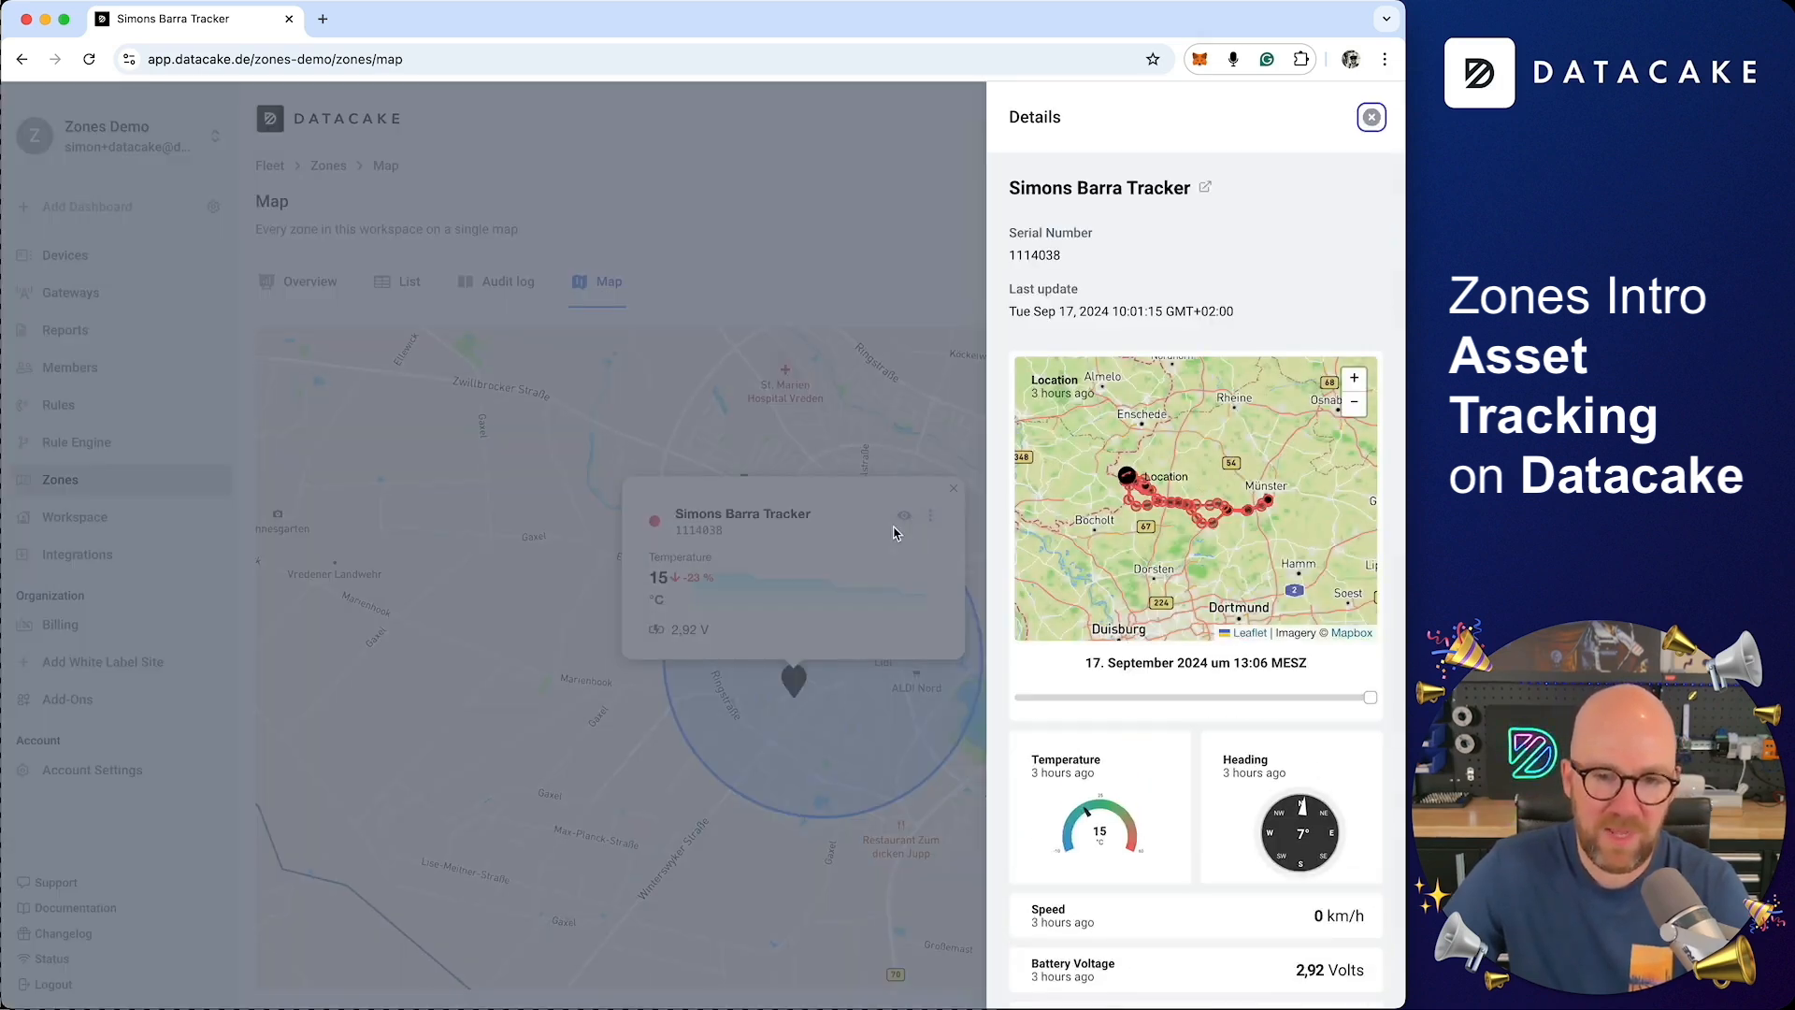
mouse_move(1370, 696)
mouse_down()
mouse_move(1242, 696)
mouse_move(1345, 696)
mouse_up()
click(877, 429)
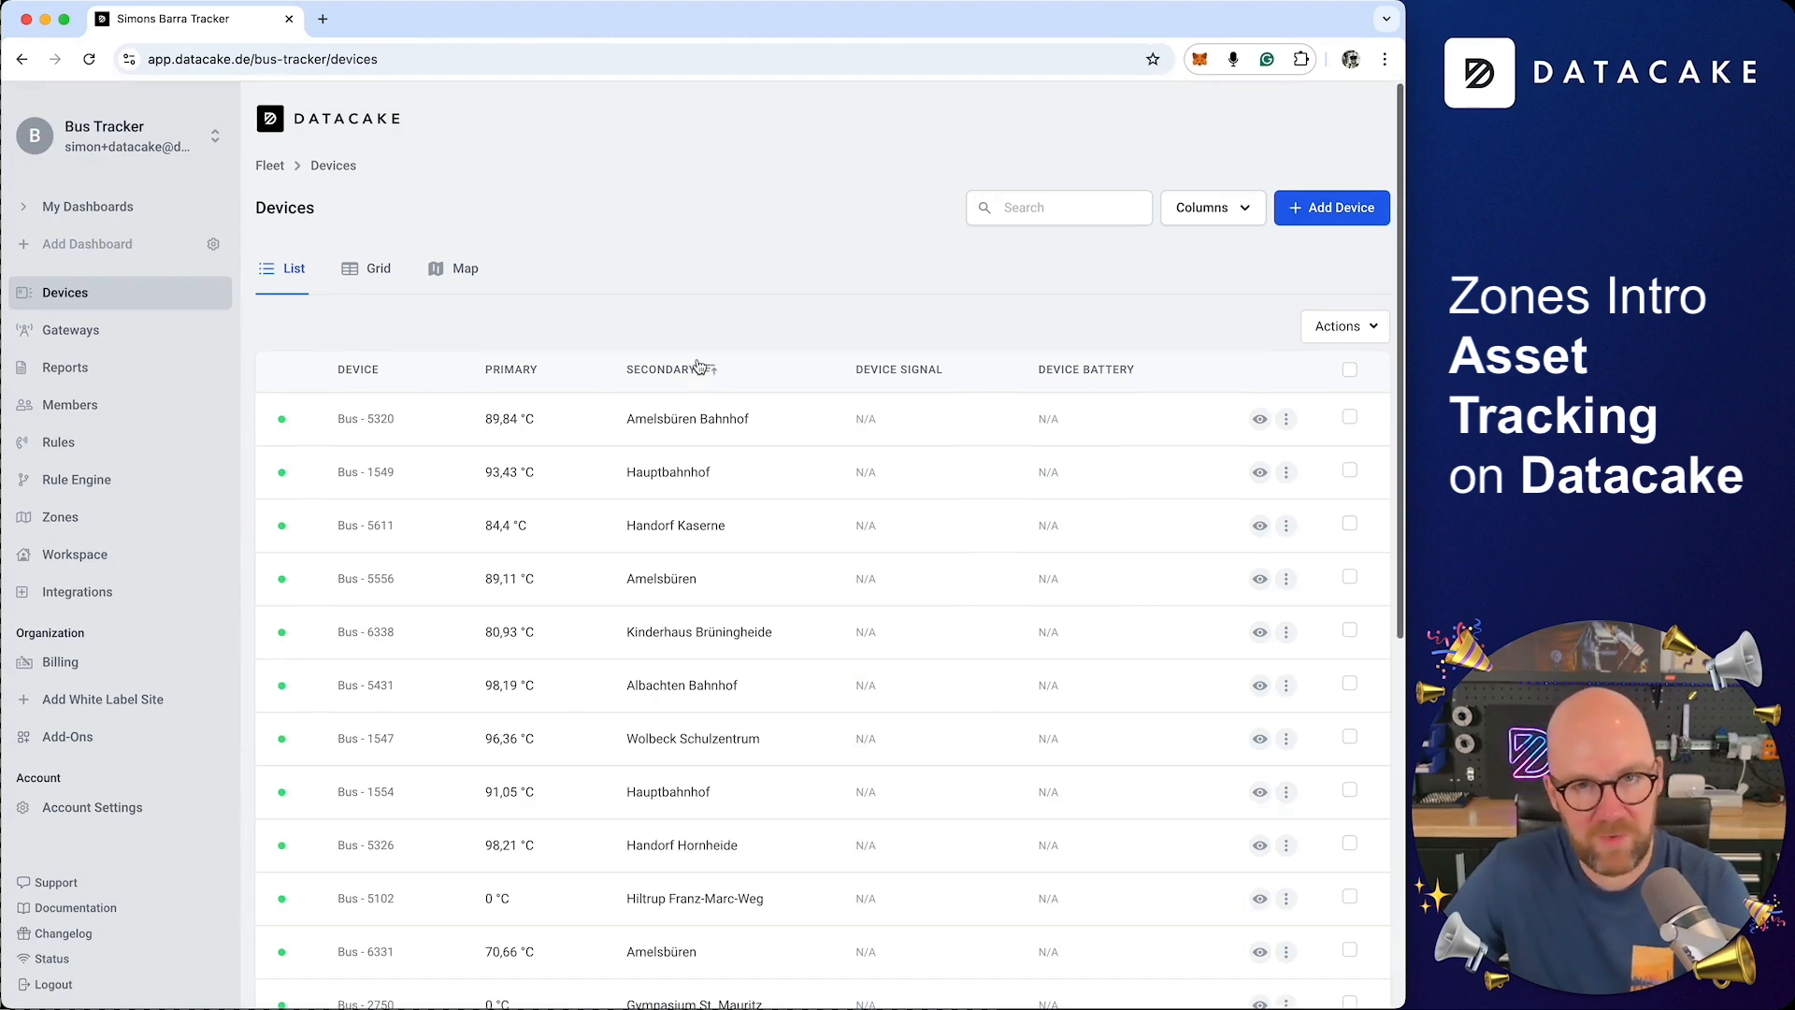
- Look through the devices of the Bus Tracker workspace
scroll(700, 365, down, 2)
scroll(699, 366, down, 1)
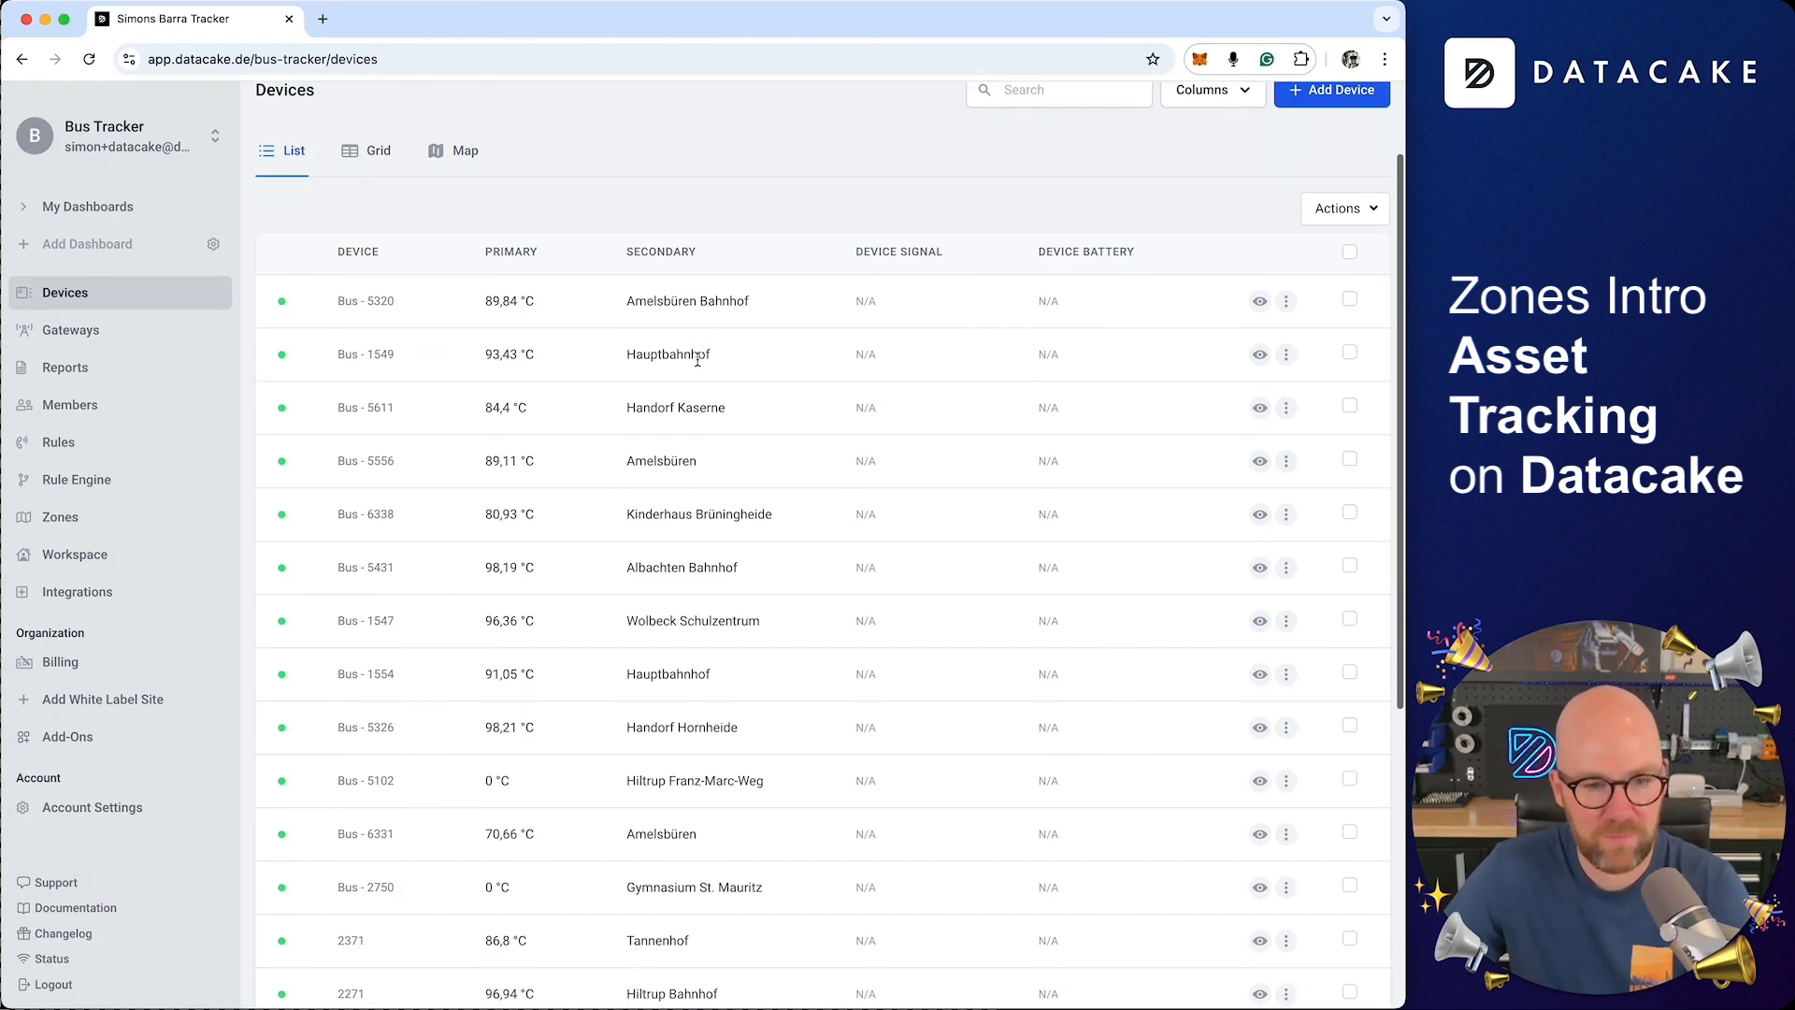
scroll(699, 365, up, 3)
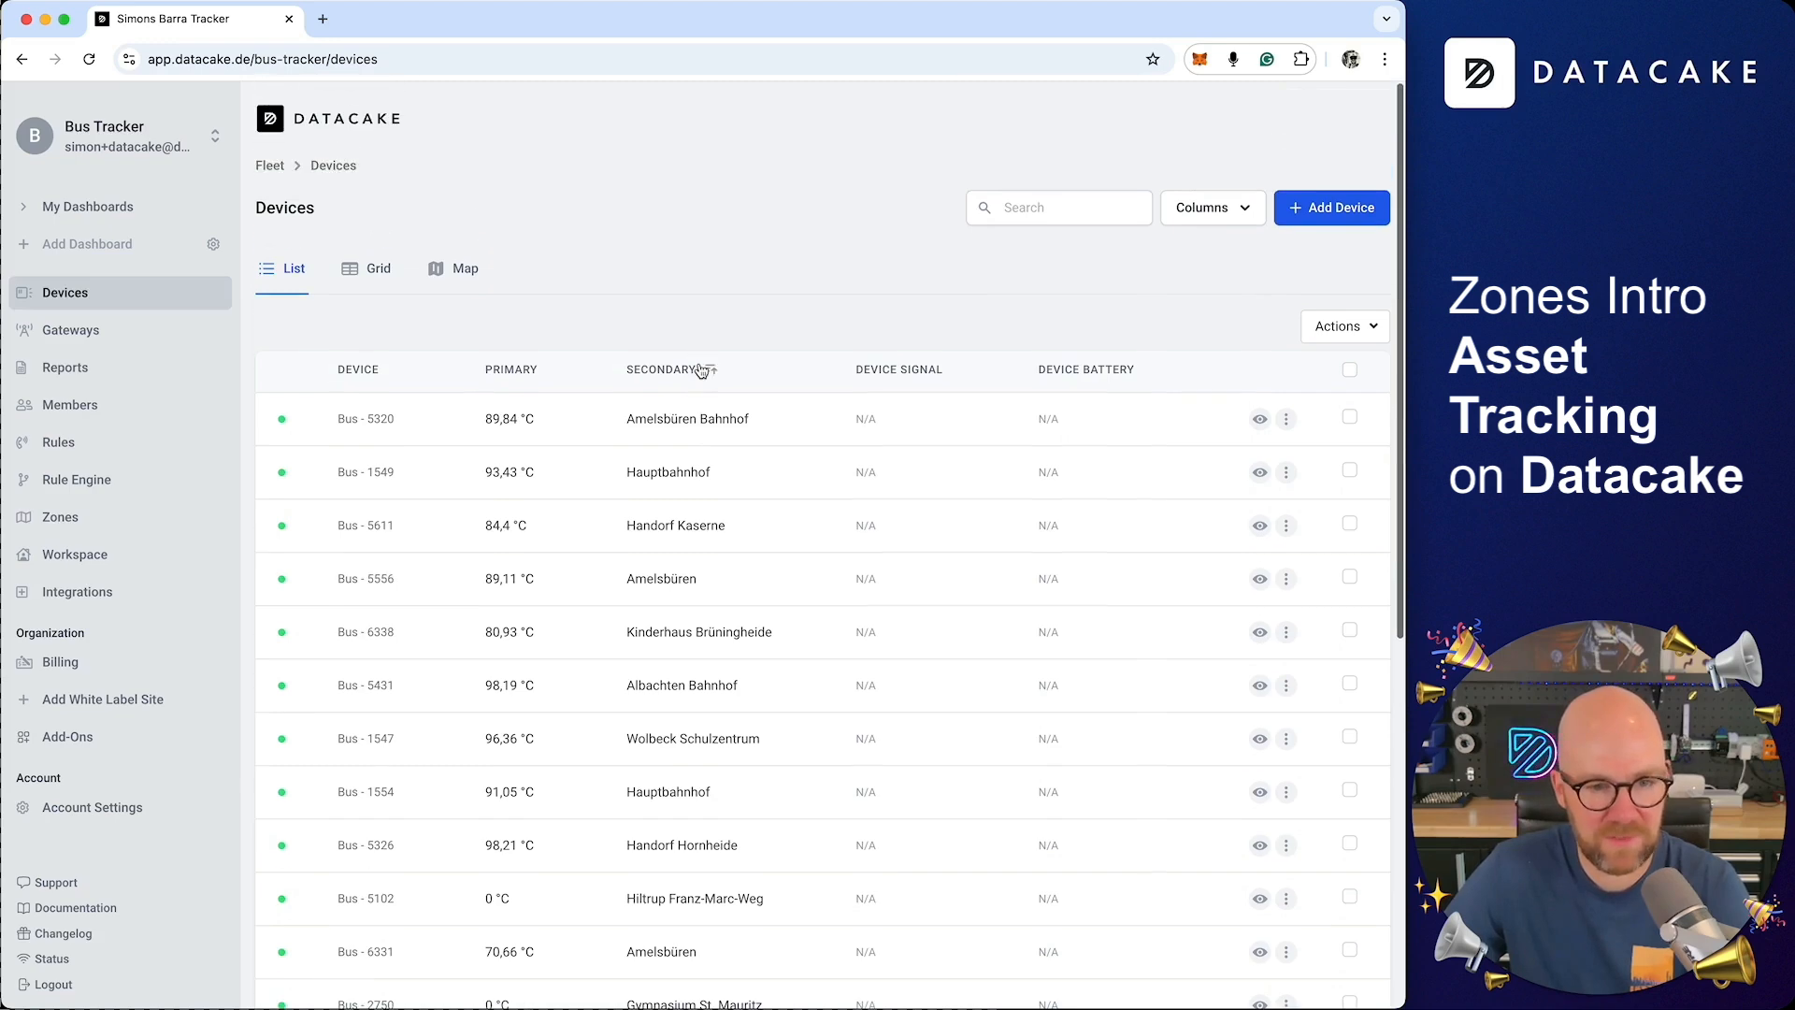
- Review the Bus Tracker workspace's zones overview and its audit log of entry and exit events
click(132, 521)
scroll(520, 617, up, 3)
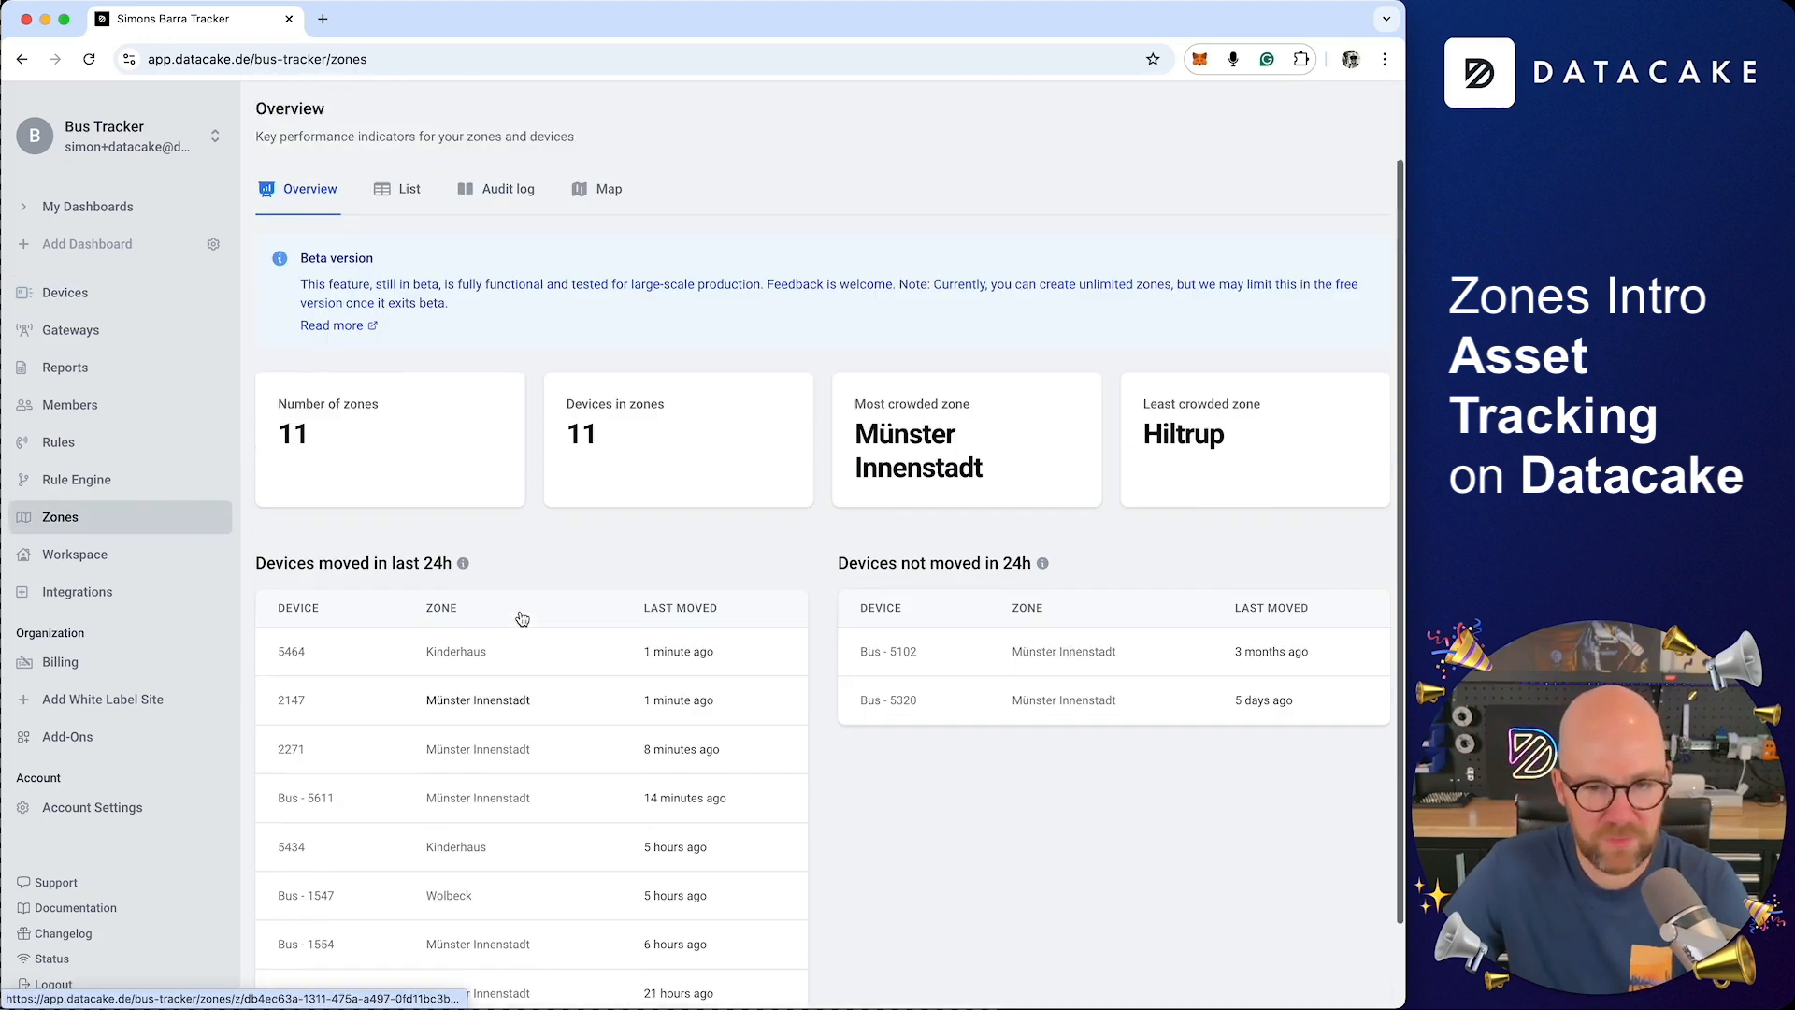
scroll(653, 782, down, 3)
scroll(655, 791, up, 3)
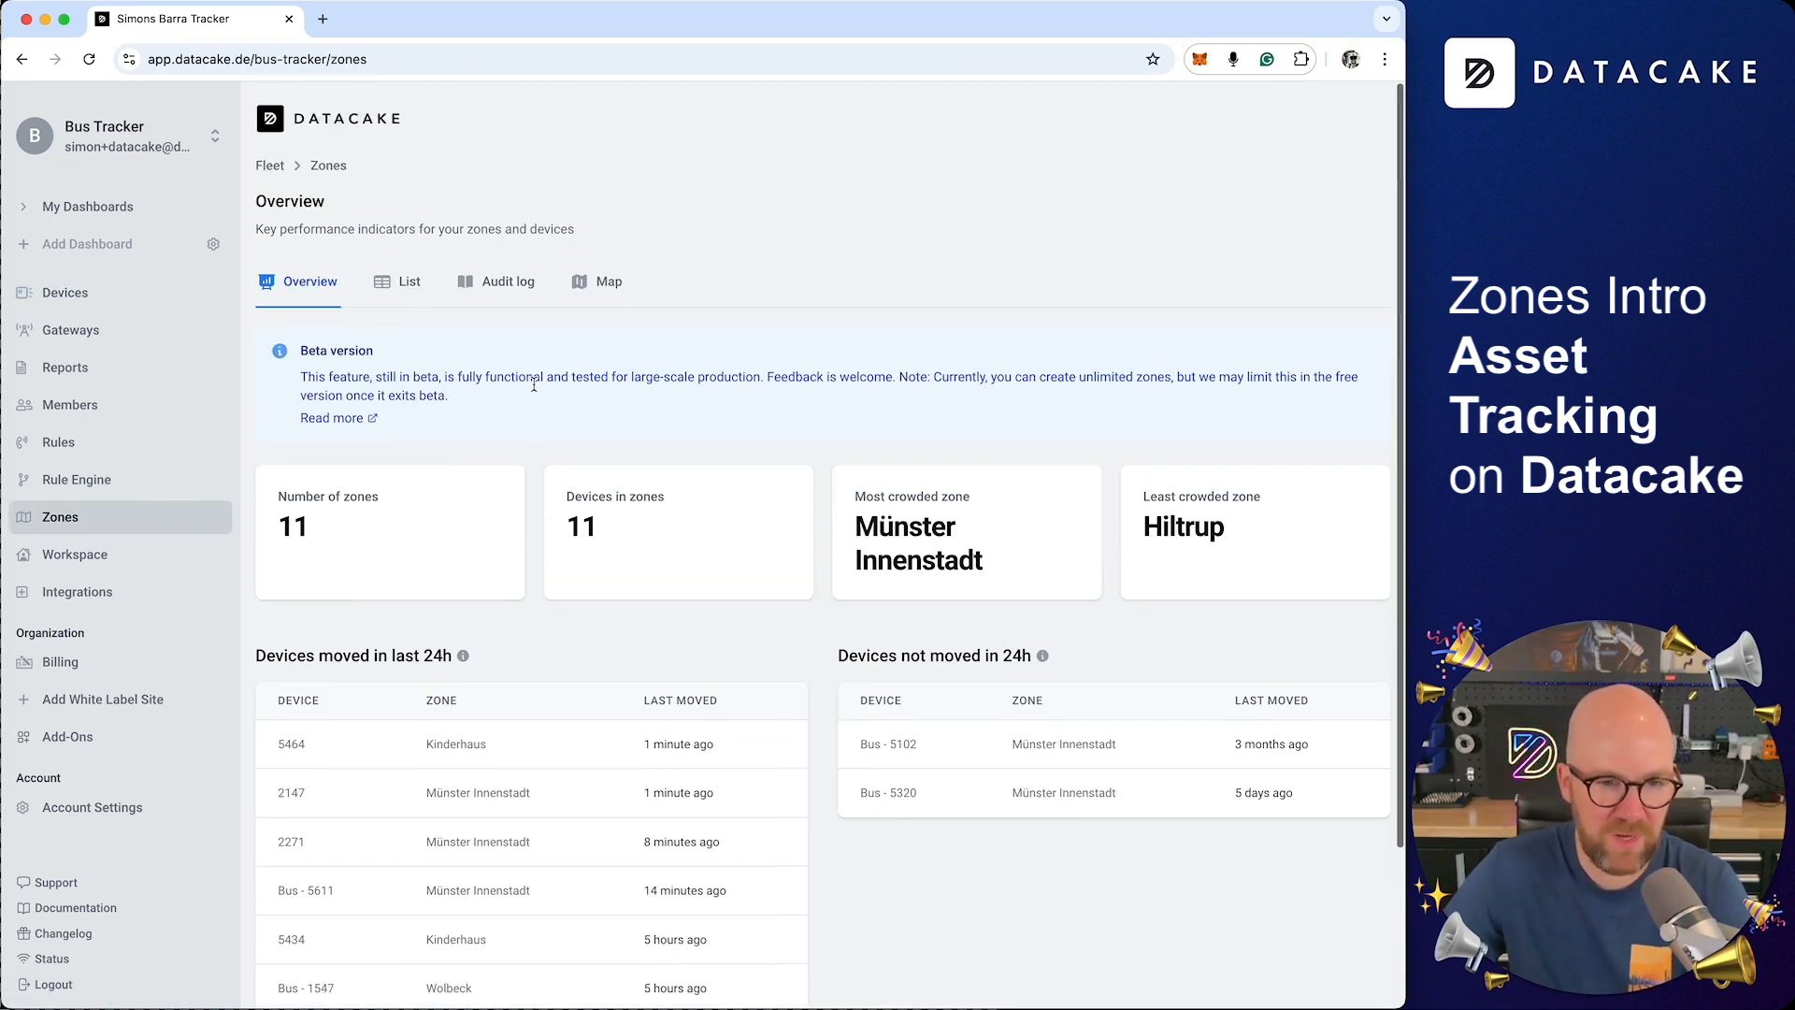
click(496, 292)
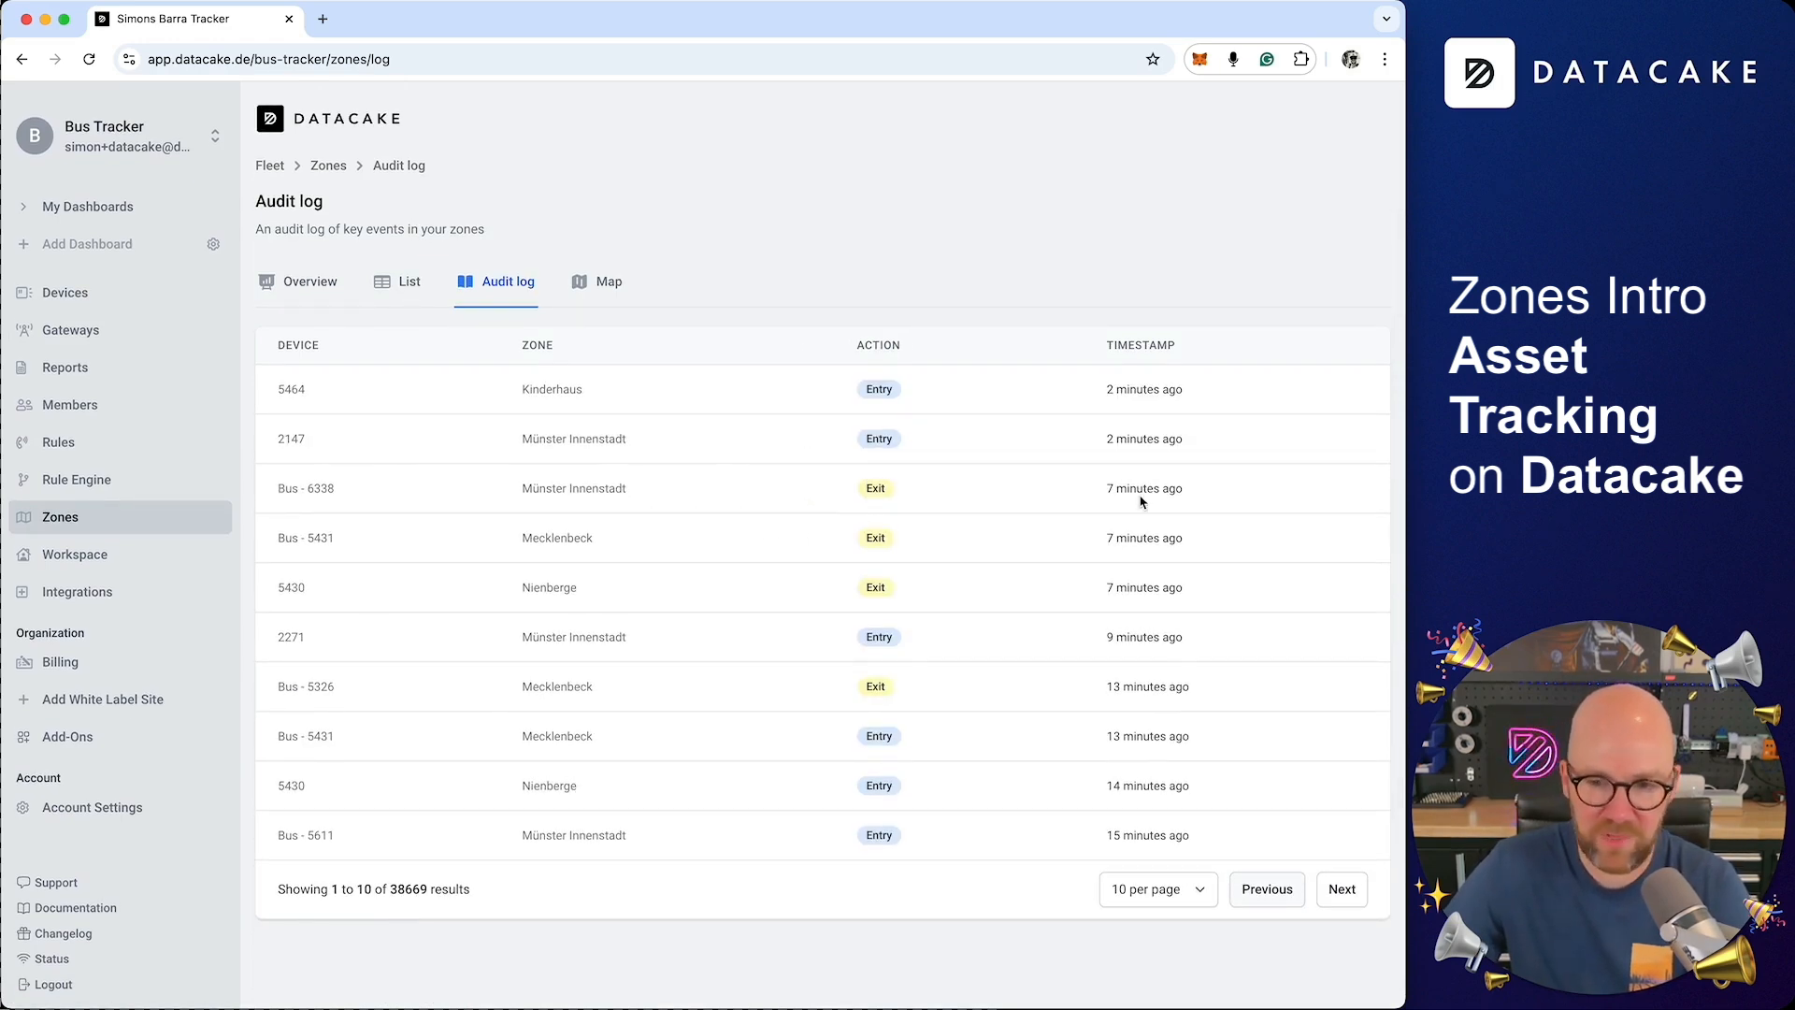
mouse_move(1143, 500)
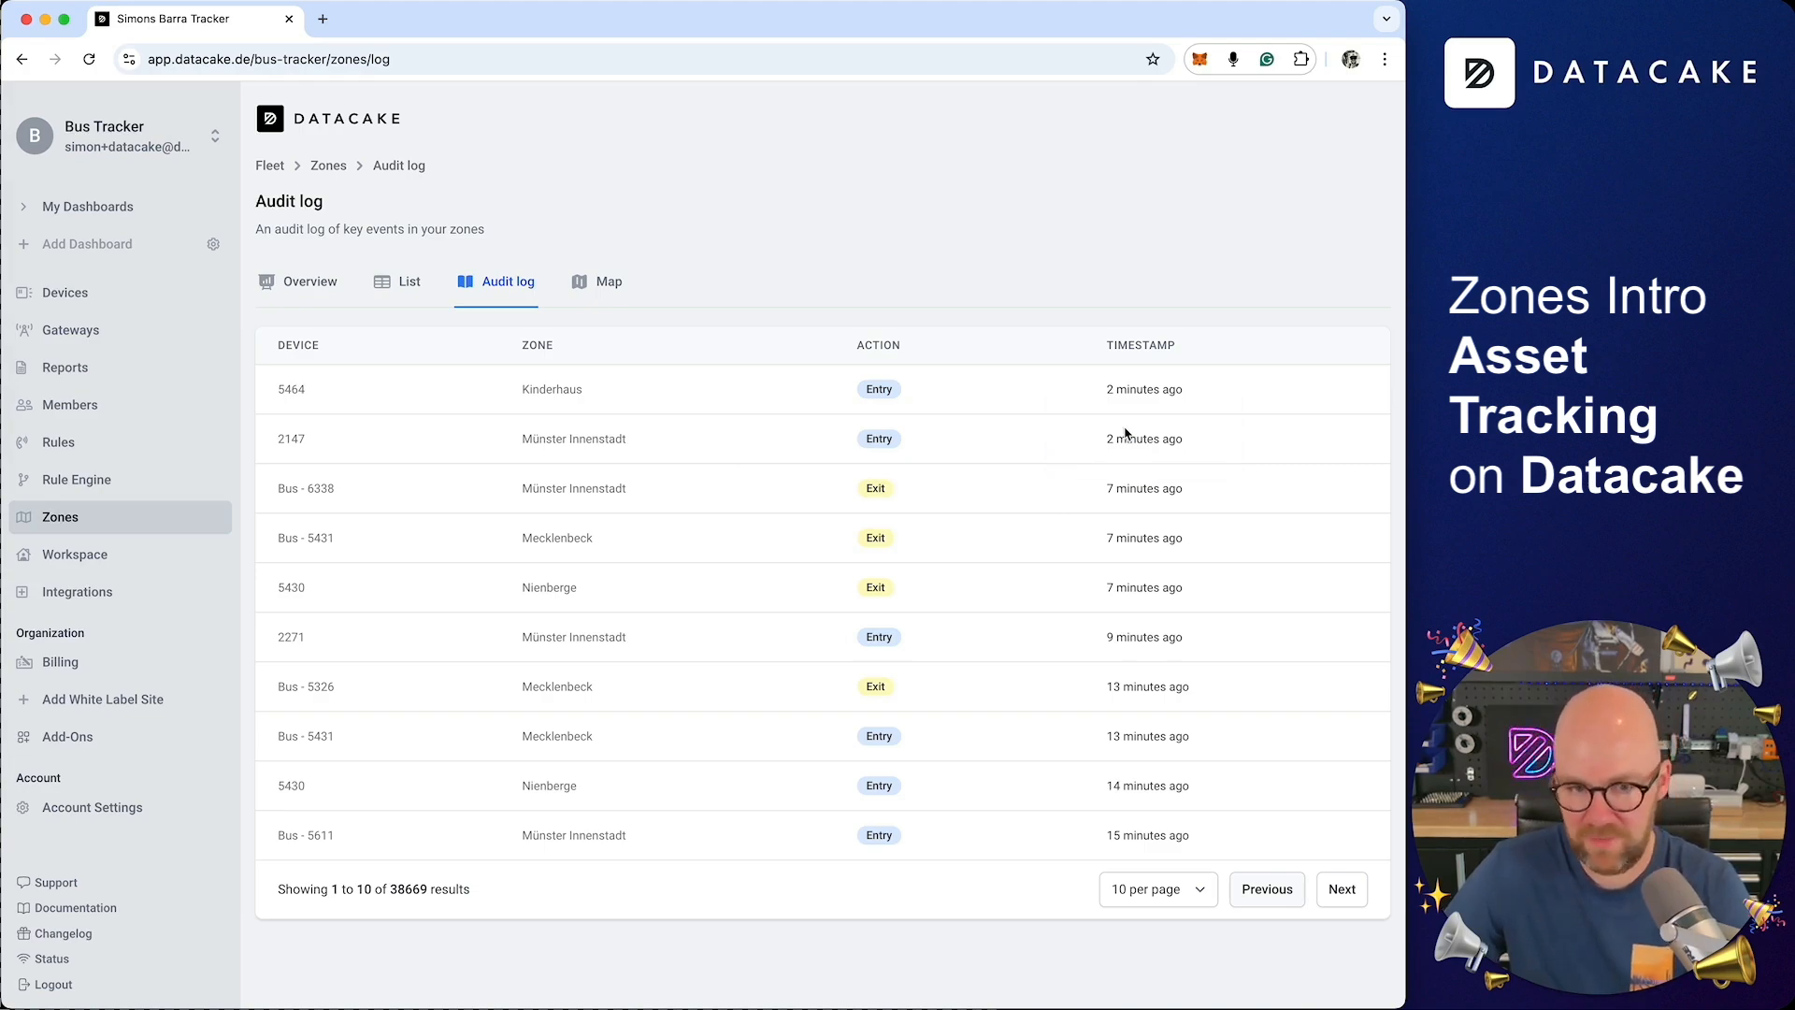
- View the list of devices in the zone just southwest of central Münster on the workspace's zone map, and close it
click(622, 284)
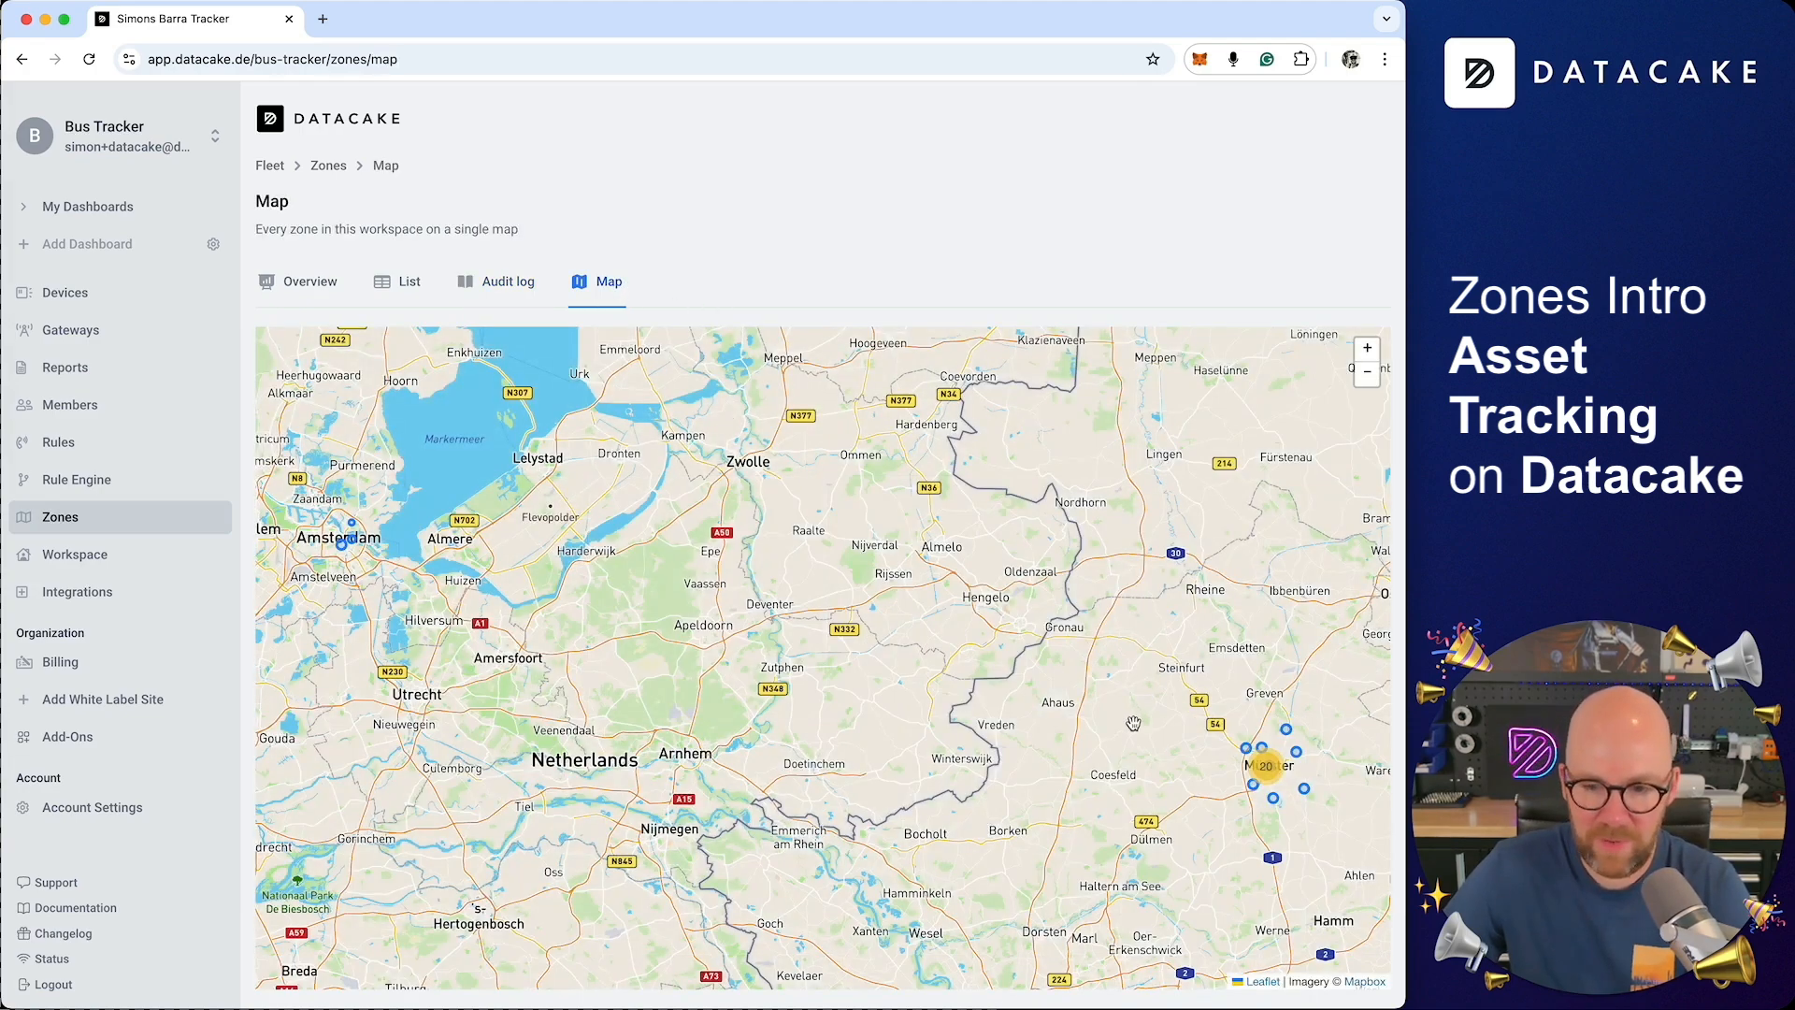
scroll(1227, 696, up, 6)
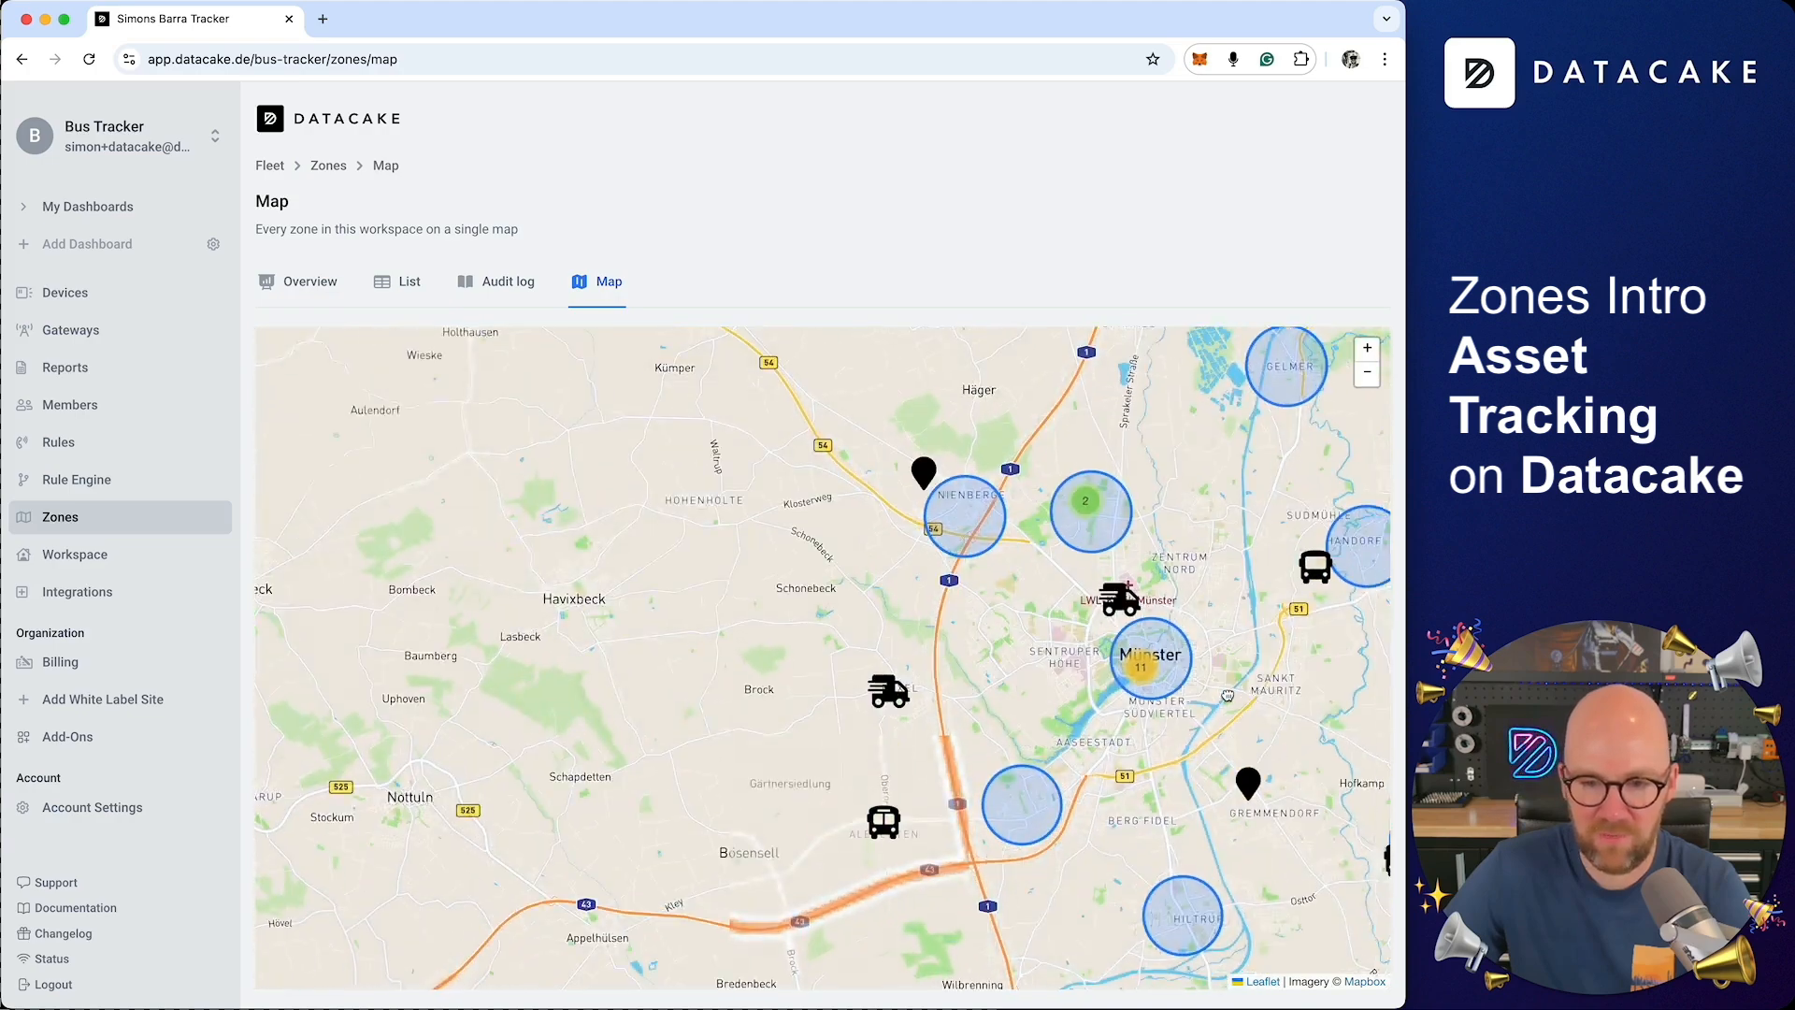
drag(1227, 696, 819, 636)
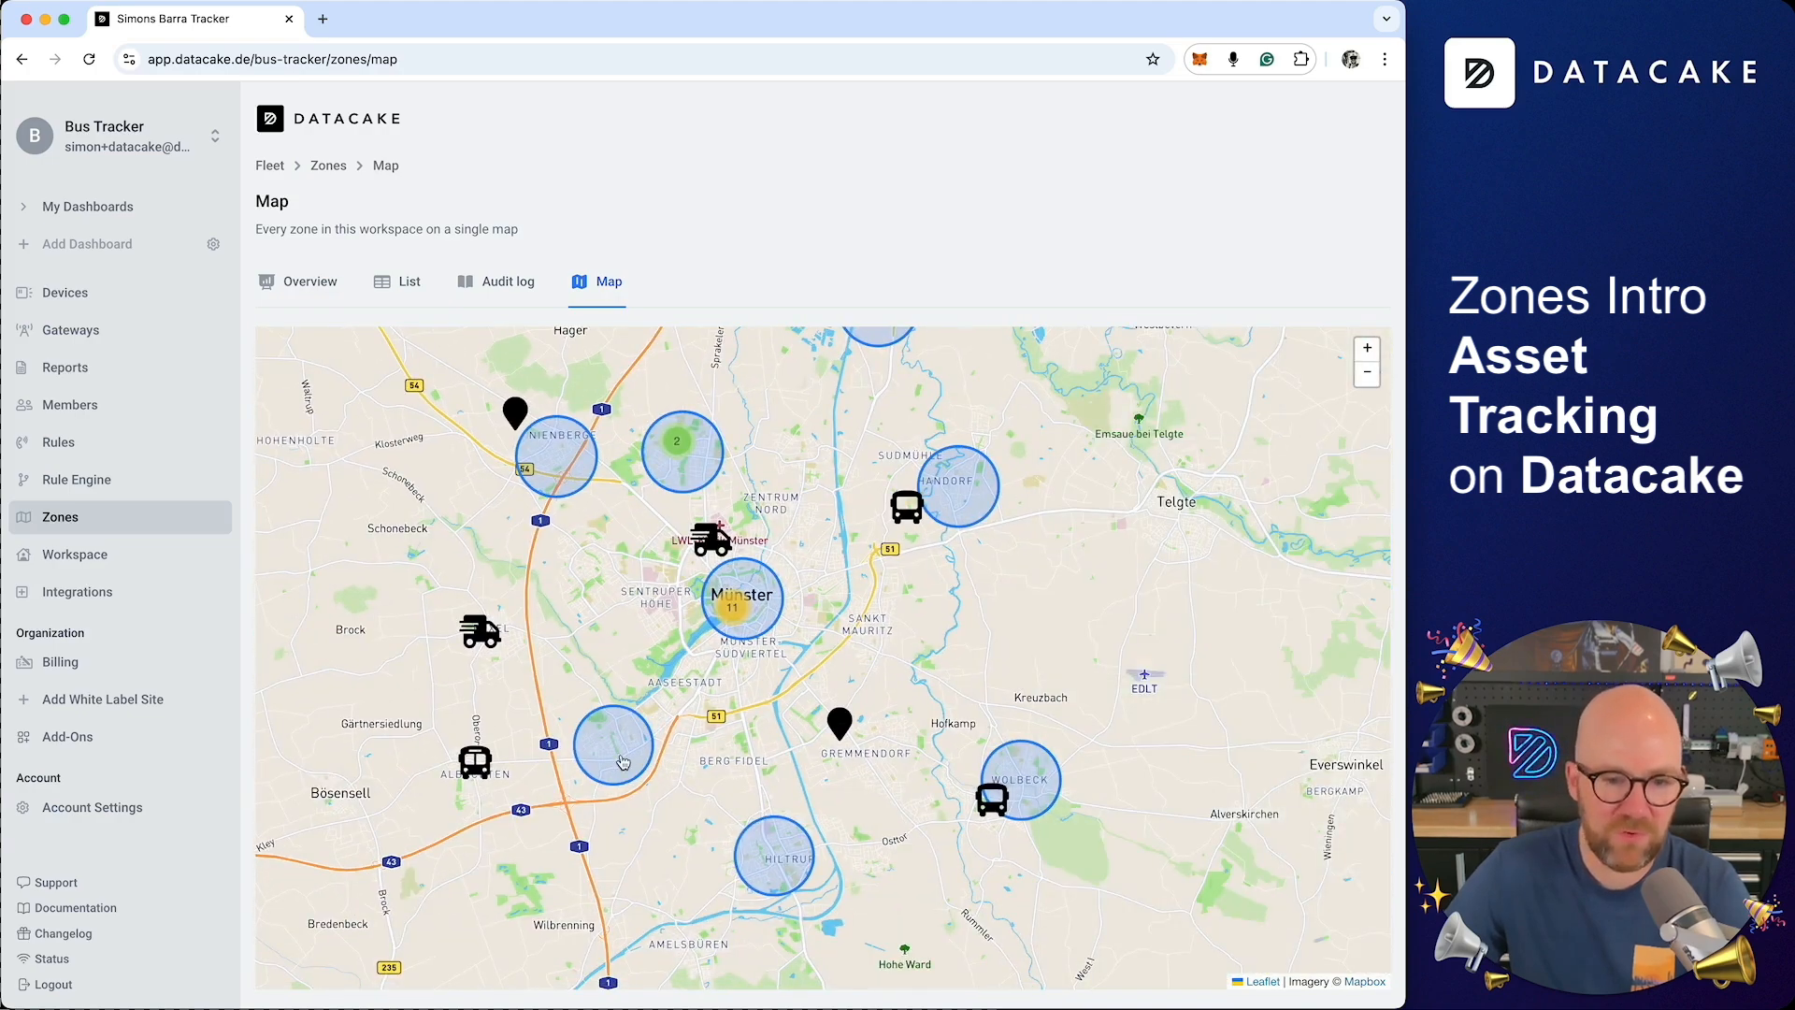
click(623, 762)
click(861, 712)
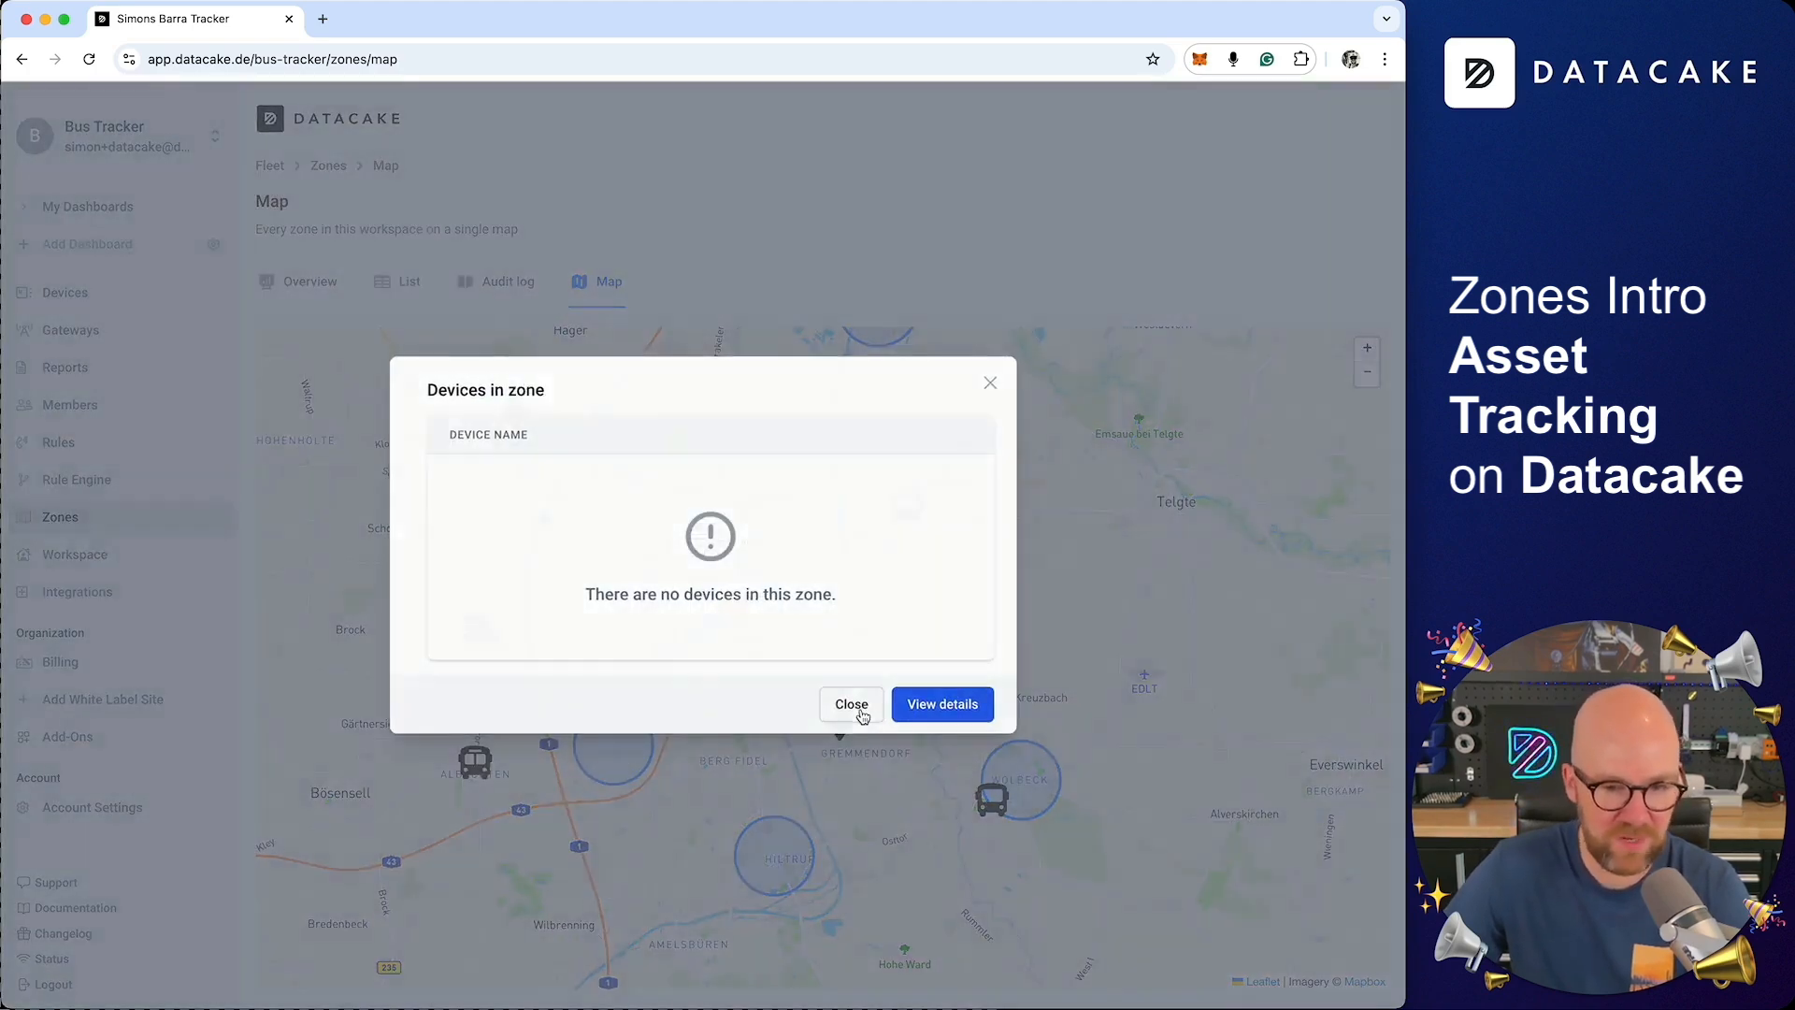
- Check which devices are in the Münster Innenstadt zone from the map and review the overview in its zone details
click(767, 587)
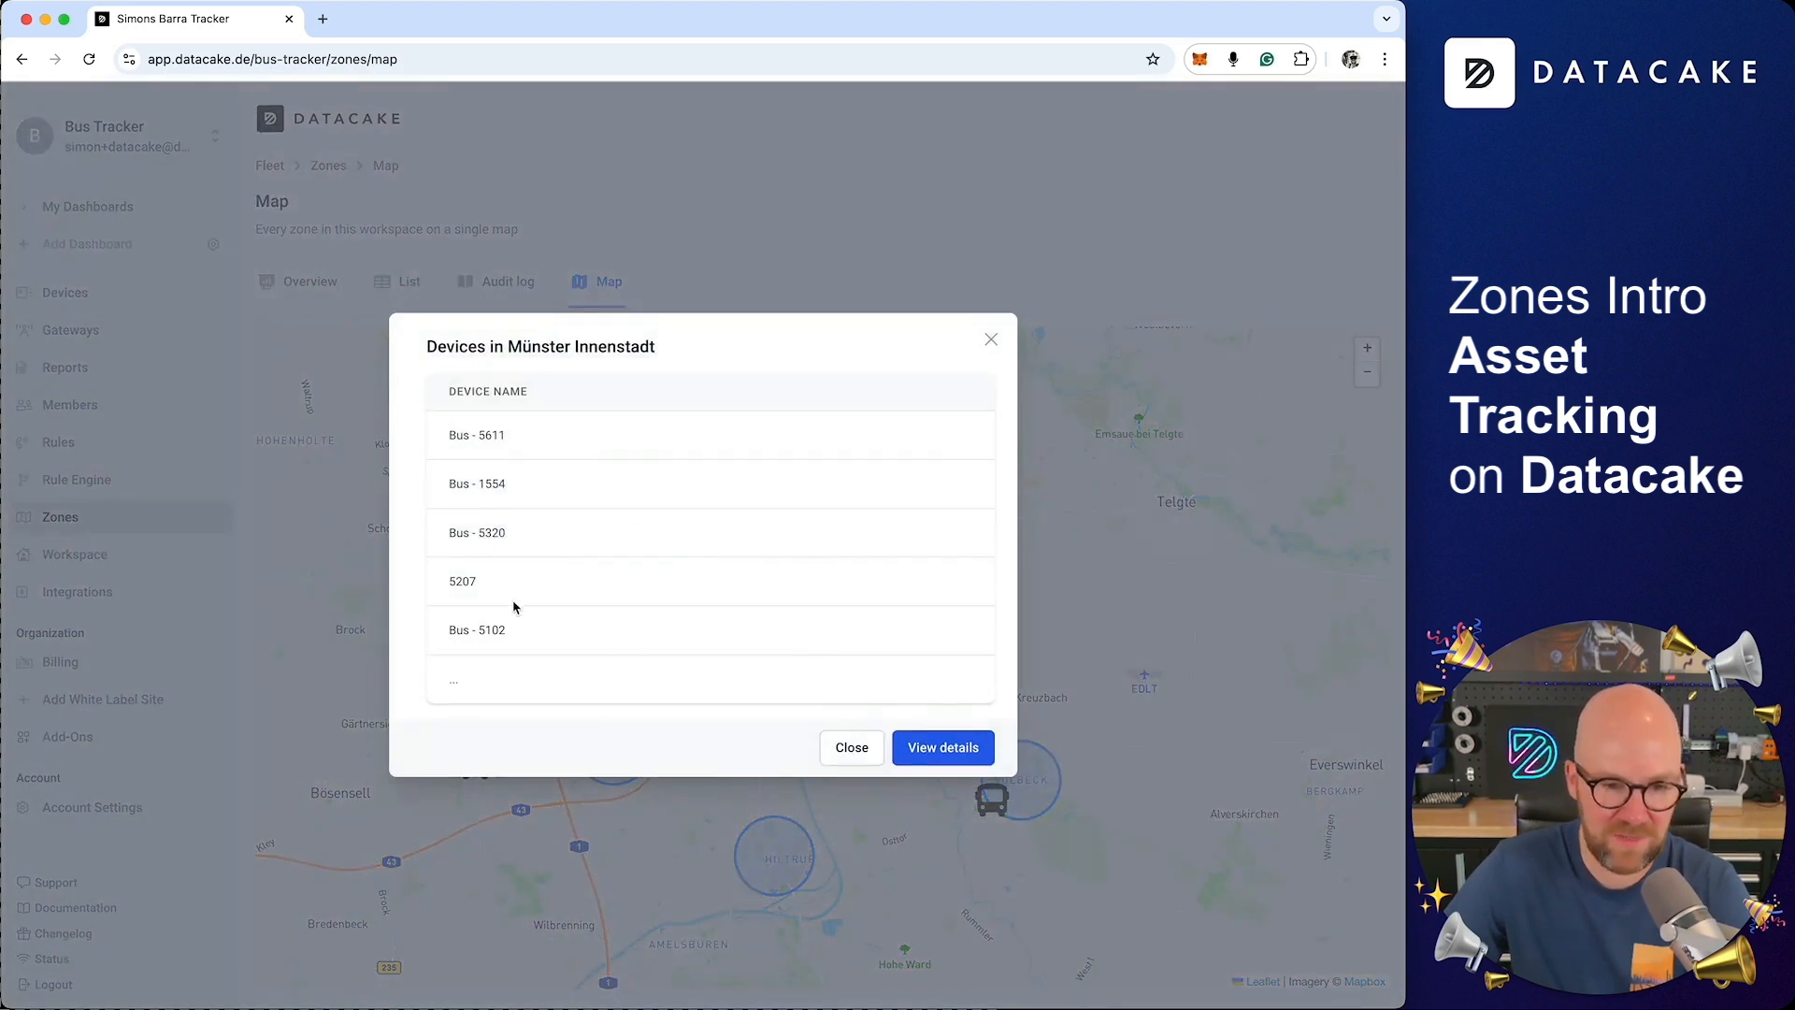
click(963, 747)
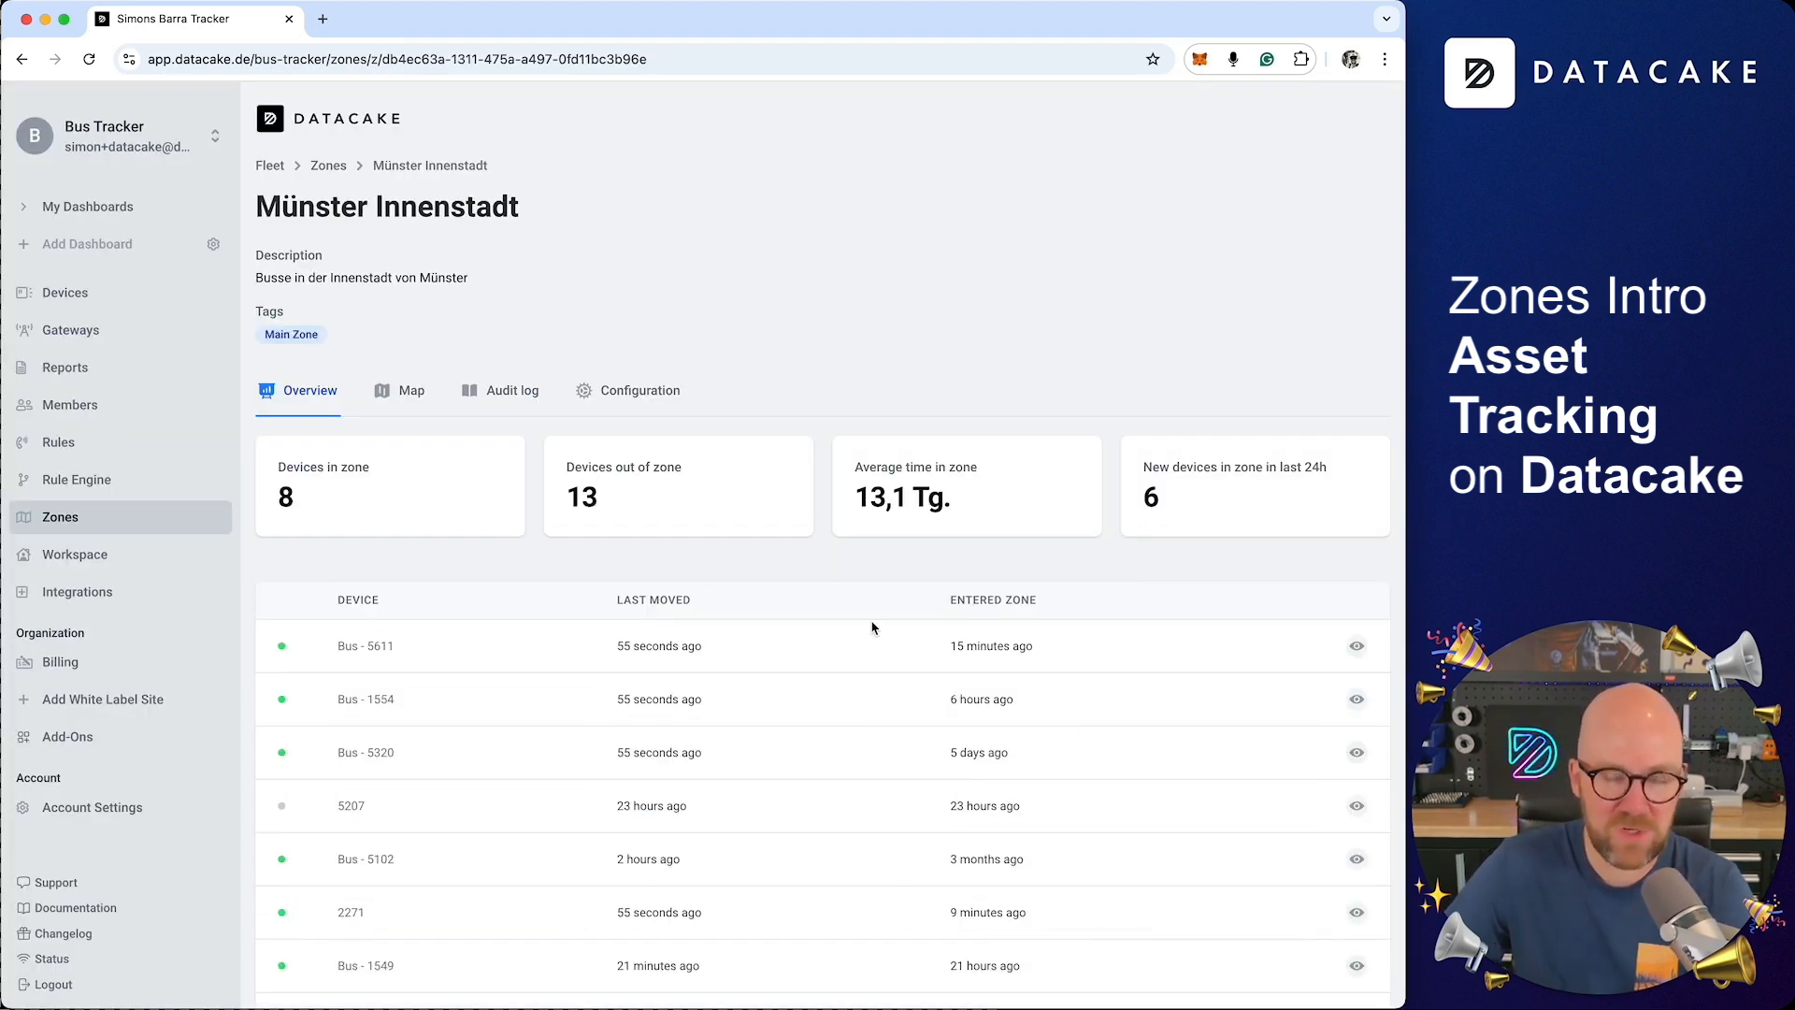
scroll(873, 627, down, 2)
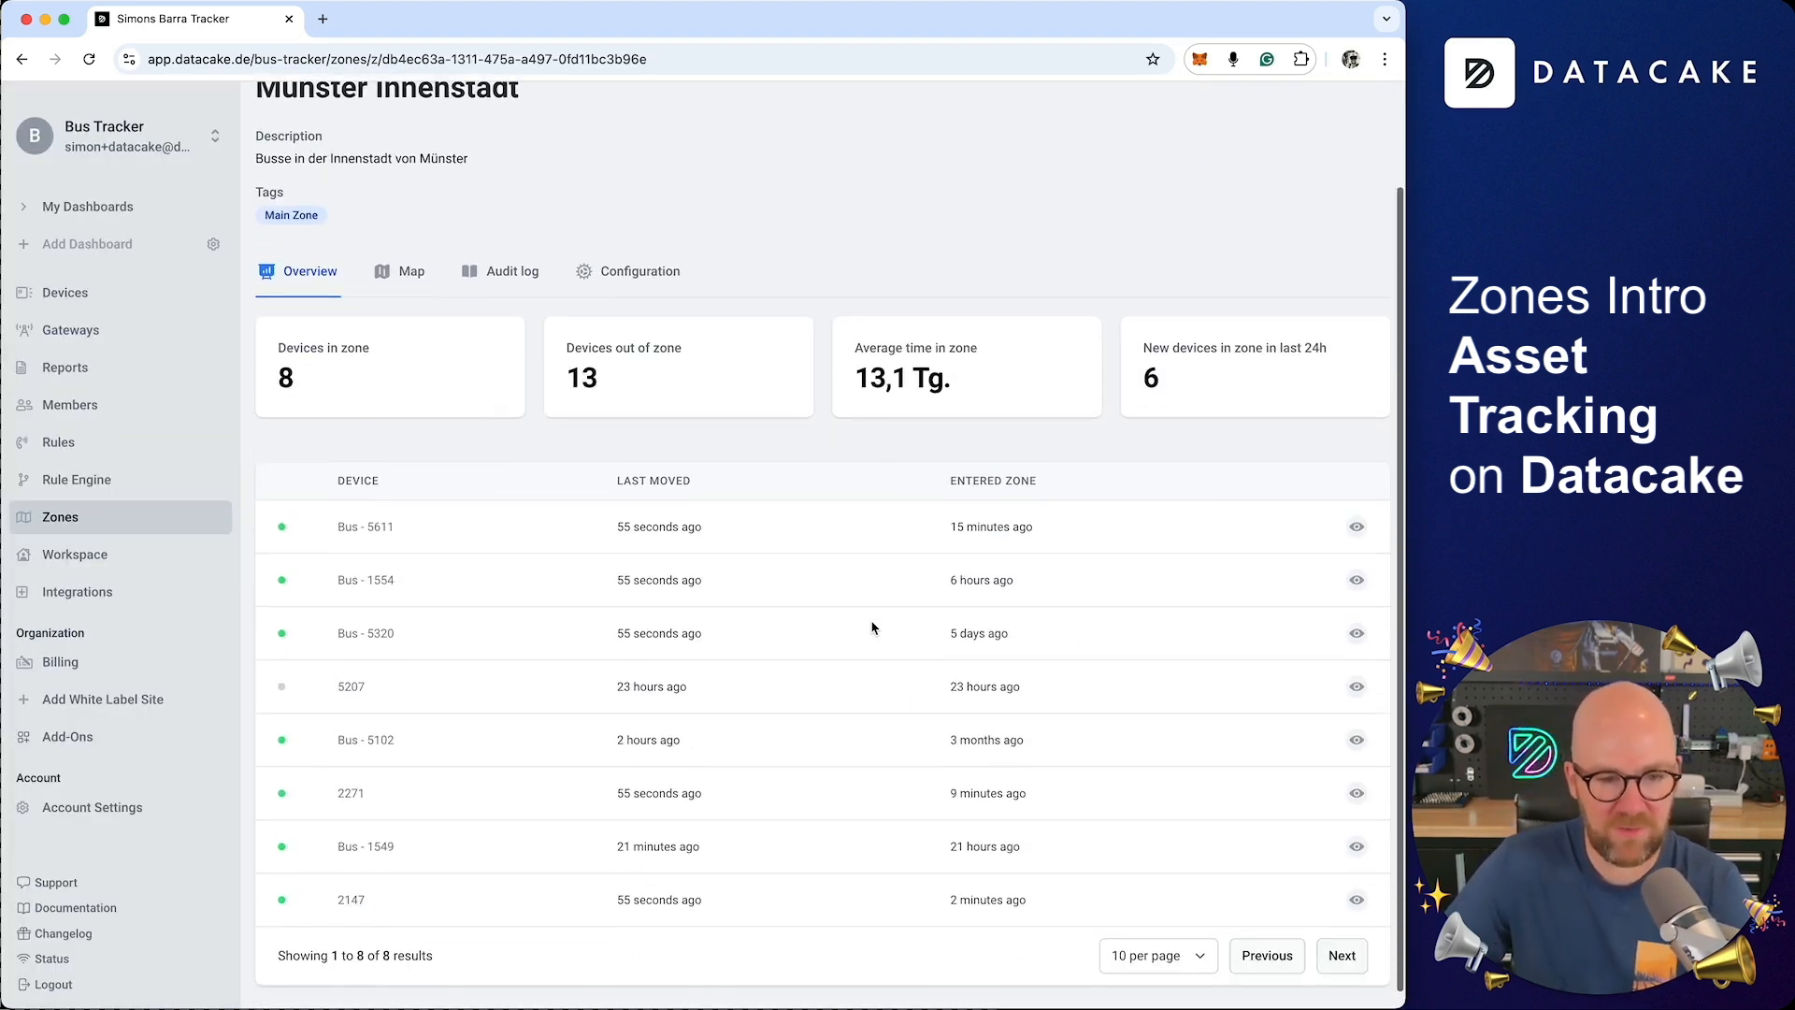
scroll(872, 628, up, 2)
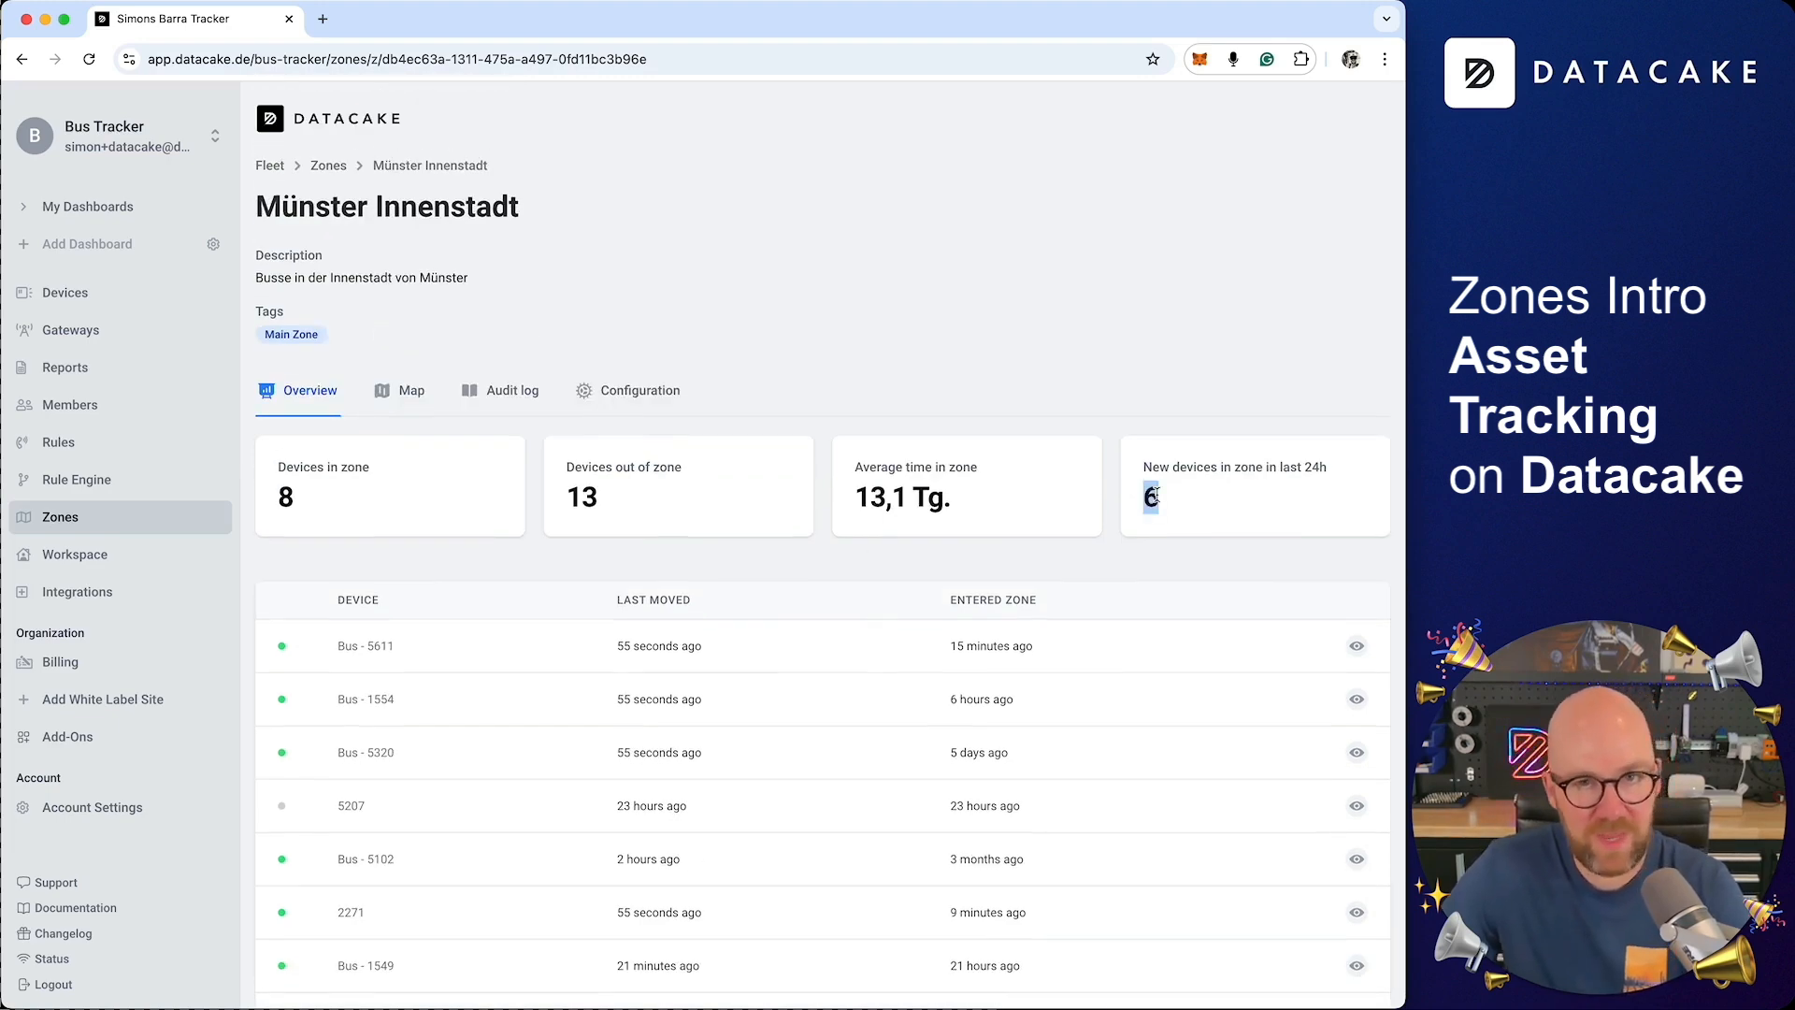
- Review the audit log of the Münster Innenstadt zone and return to the audit log covering all zones in the workspace
click(479, 390)
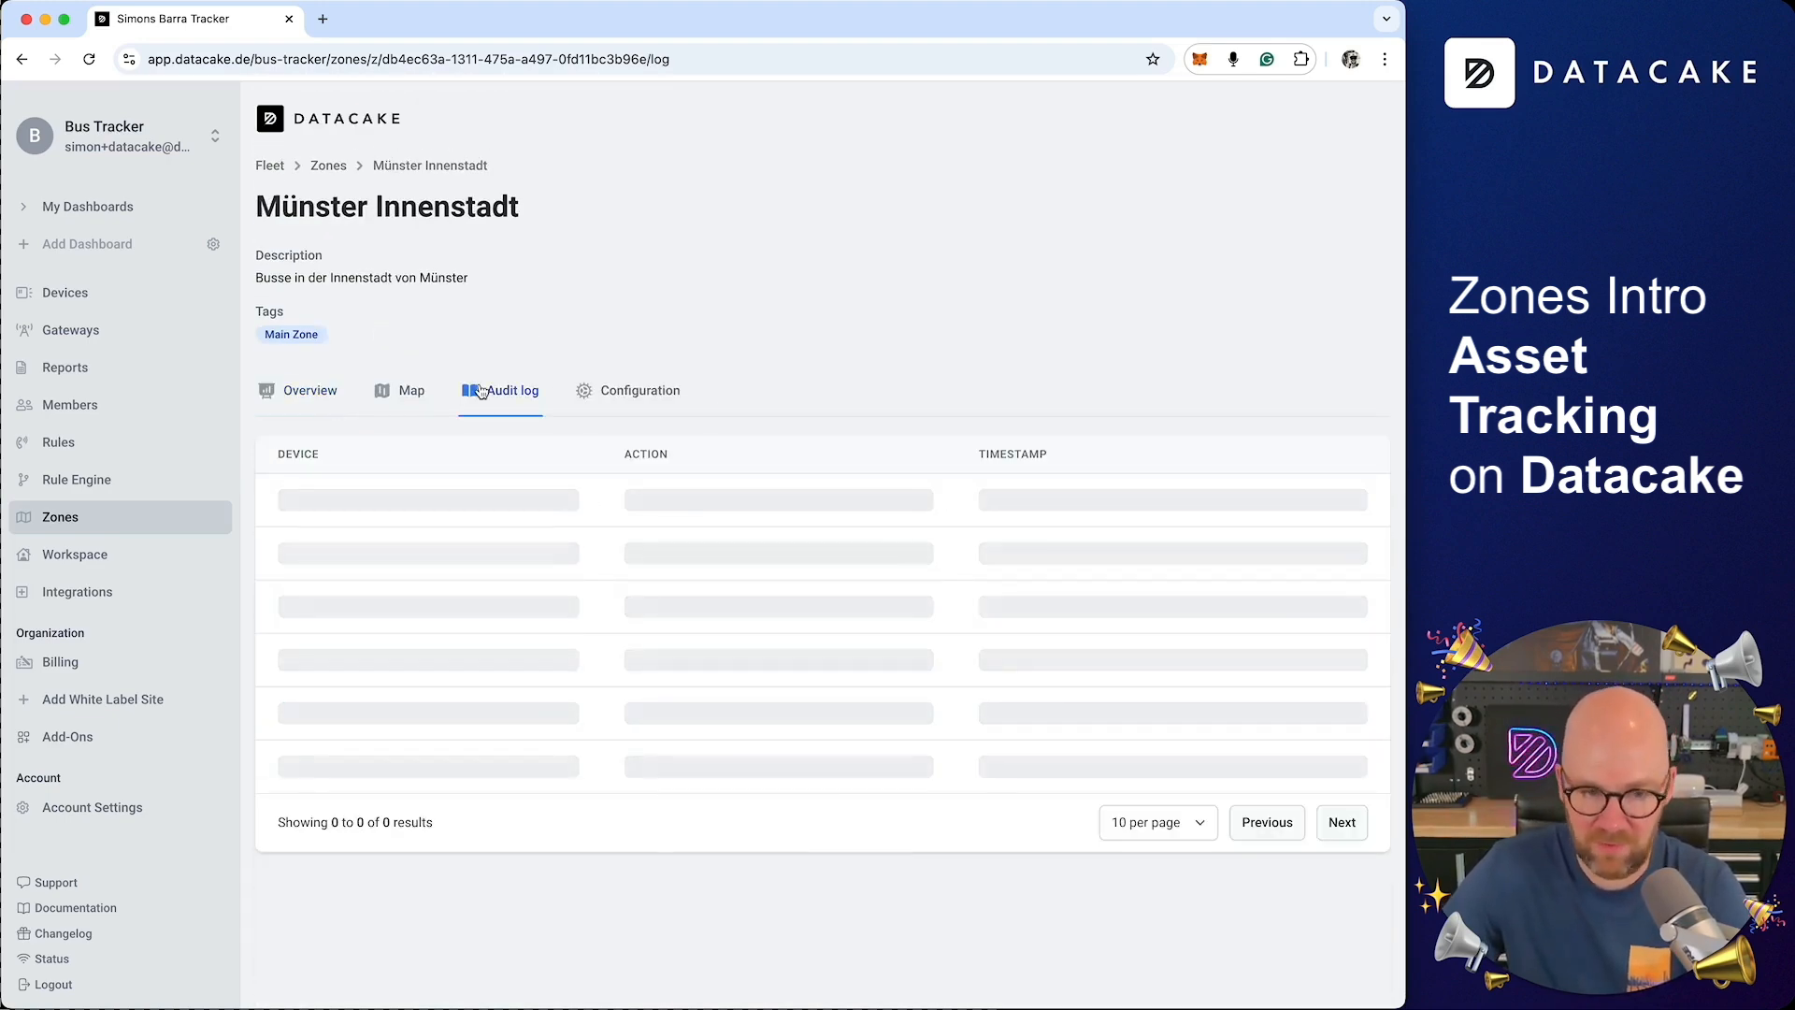
scroll(805, 677, down, 1)
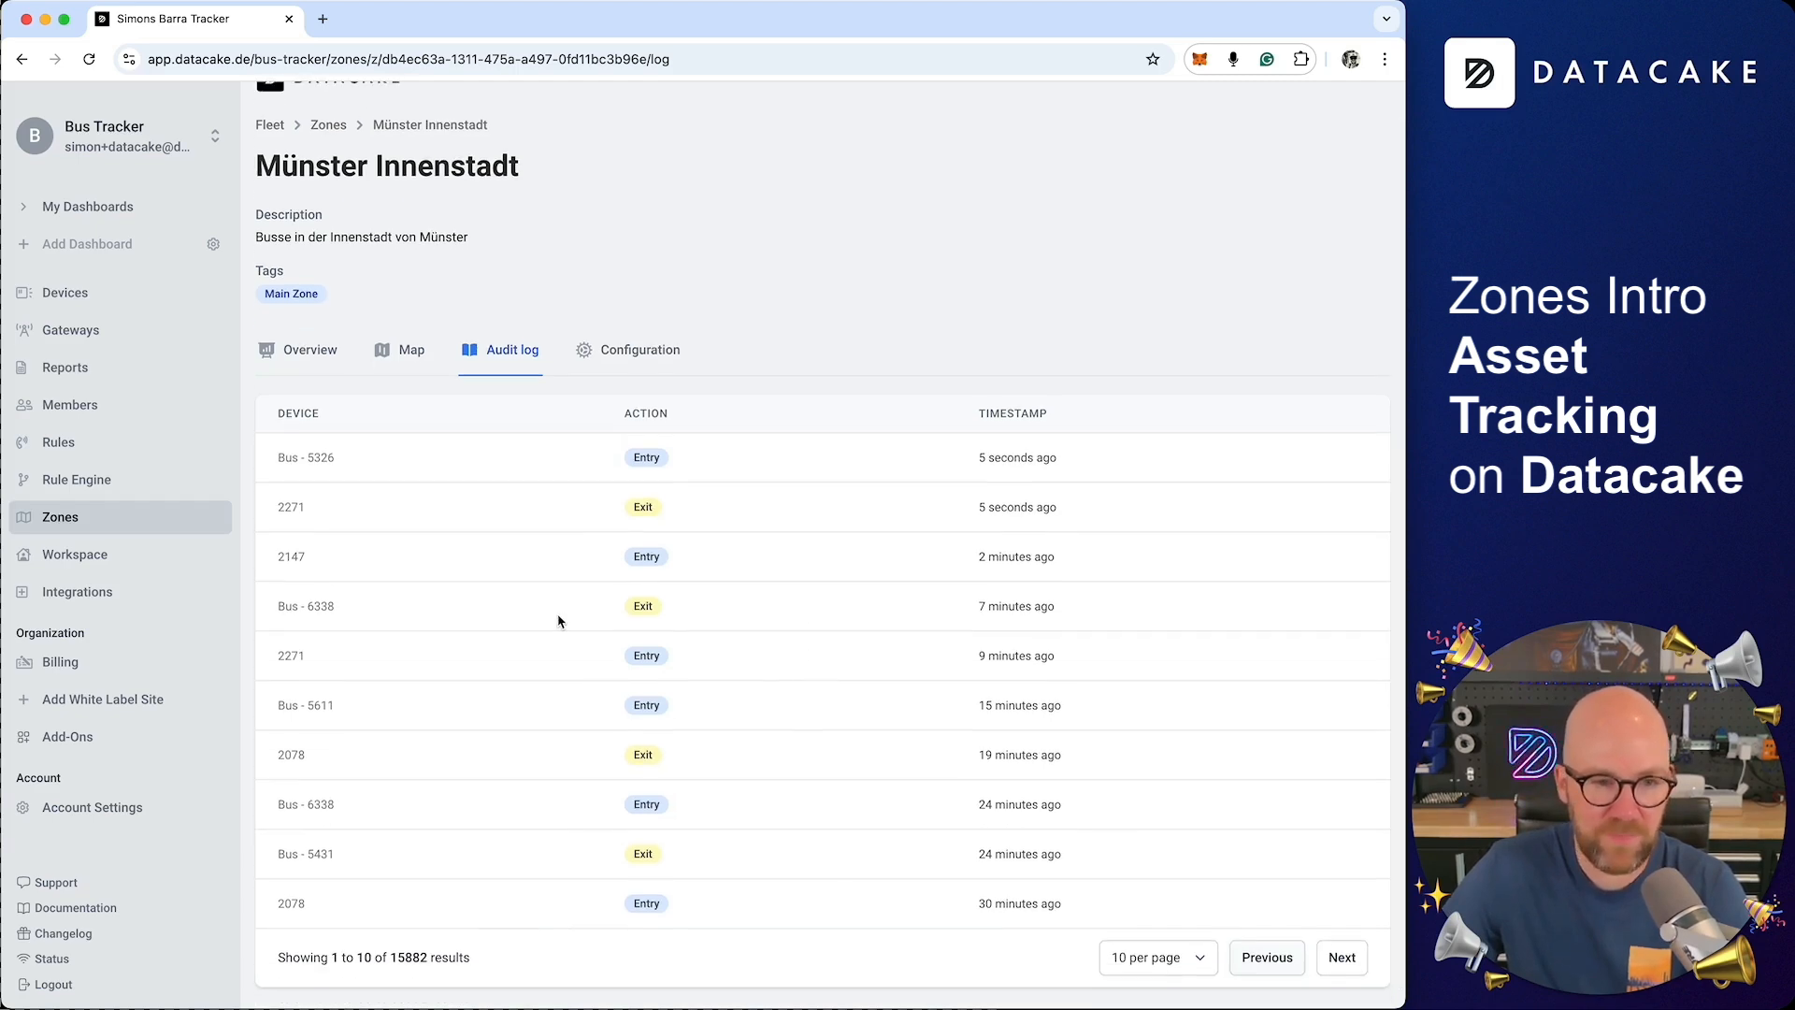
click(63, 520)
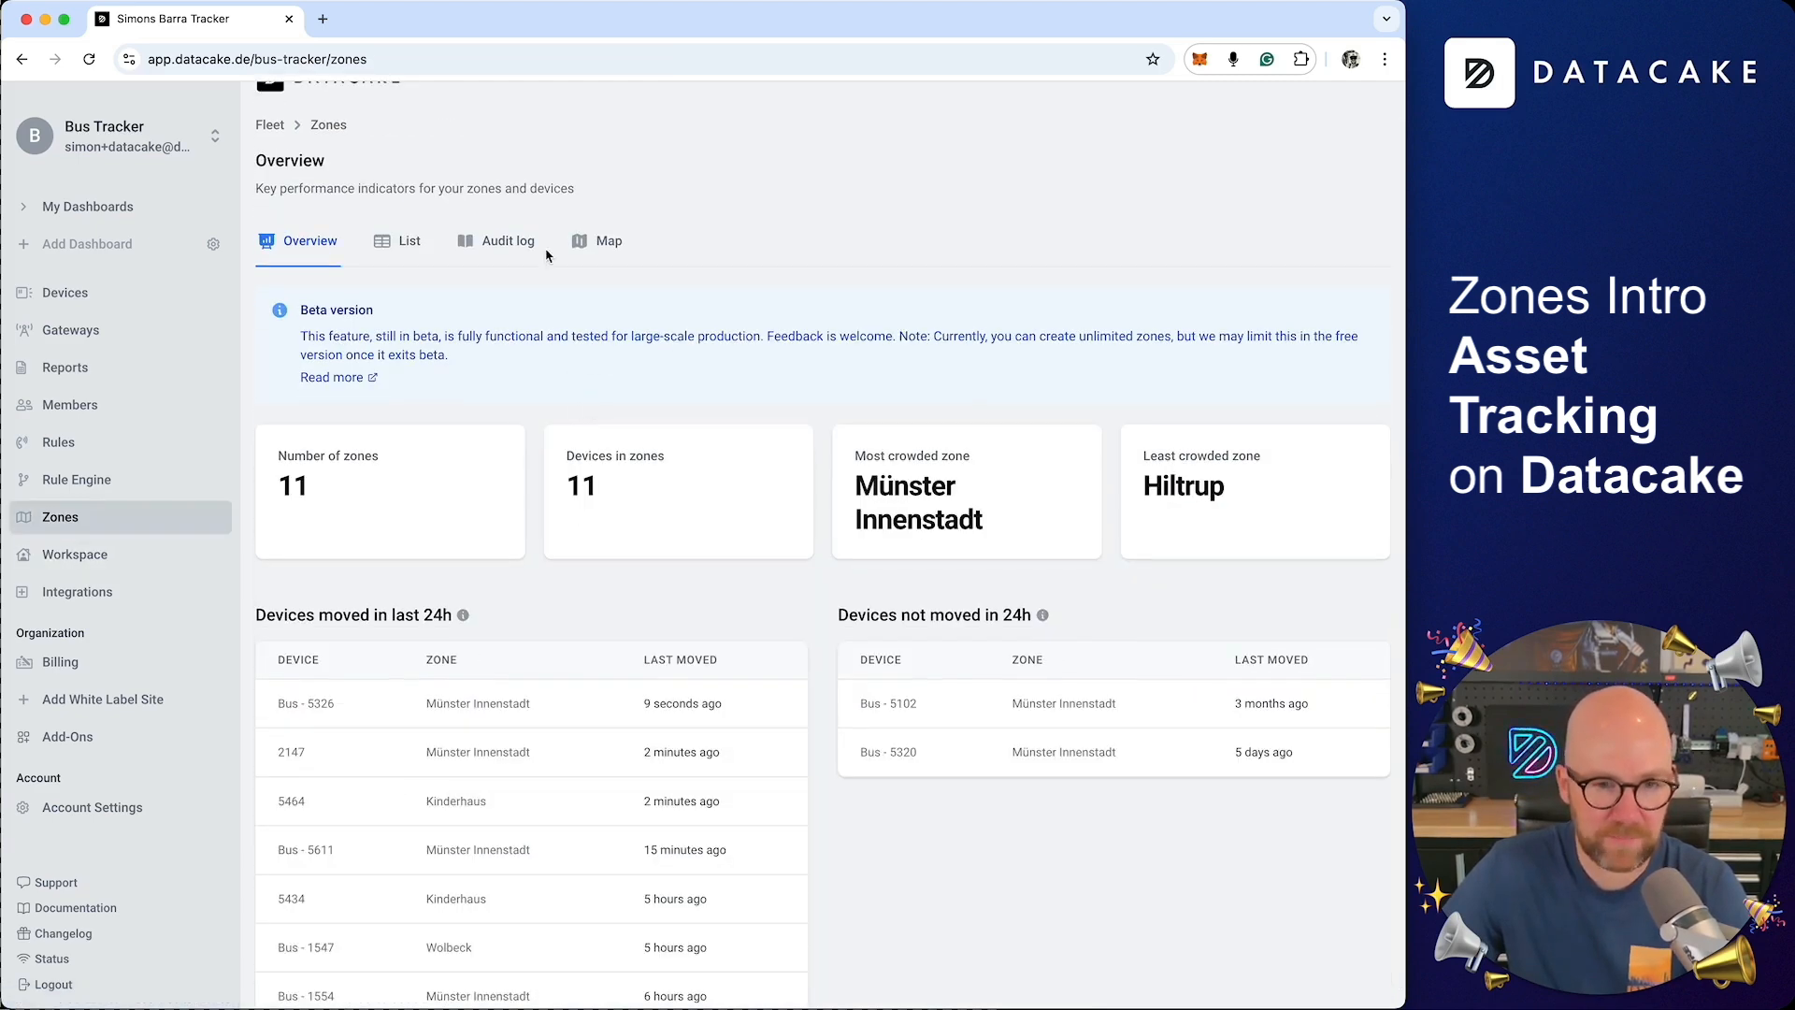
click(509, 242)
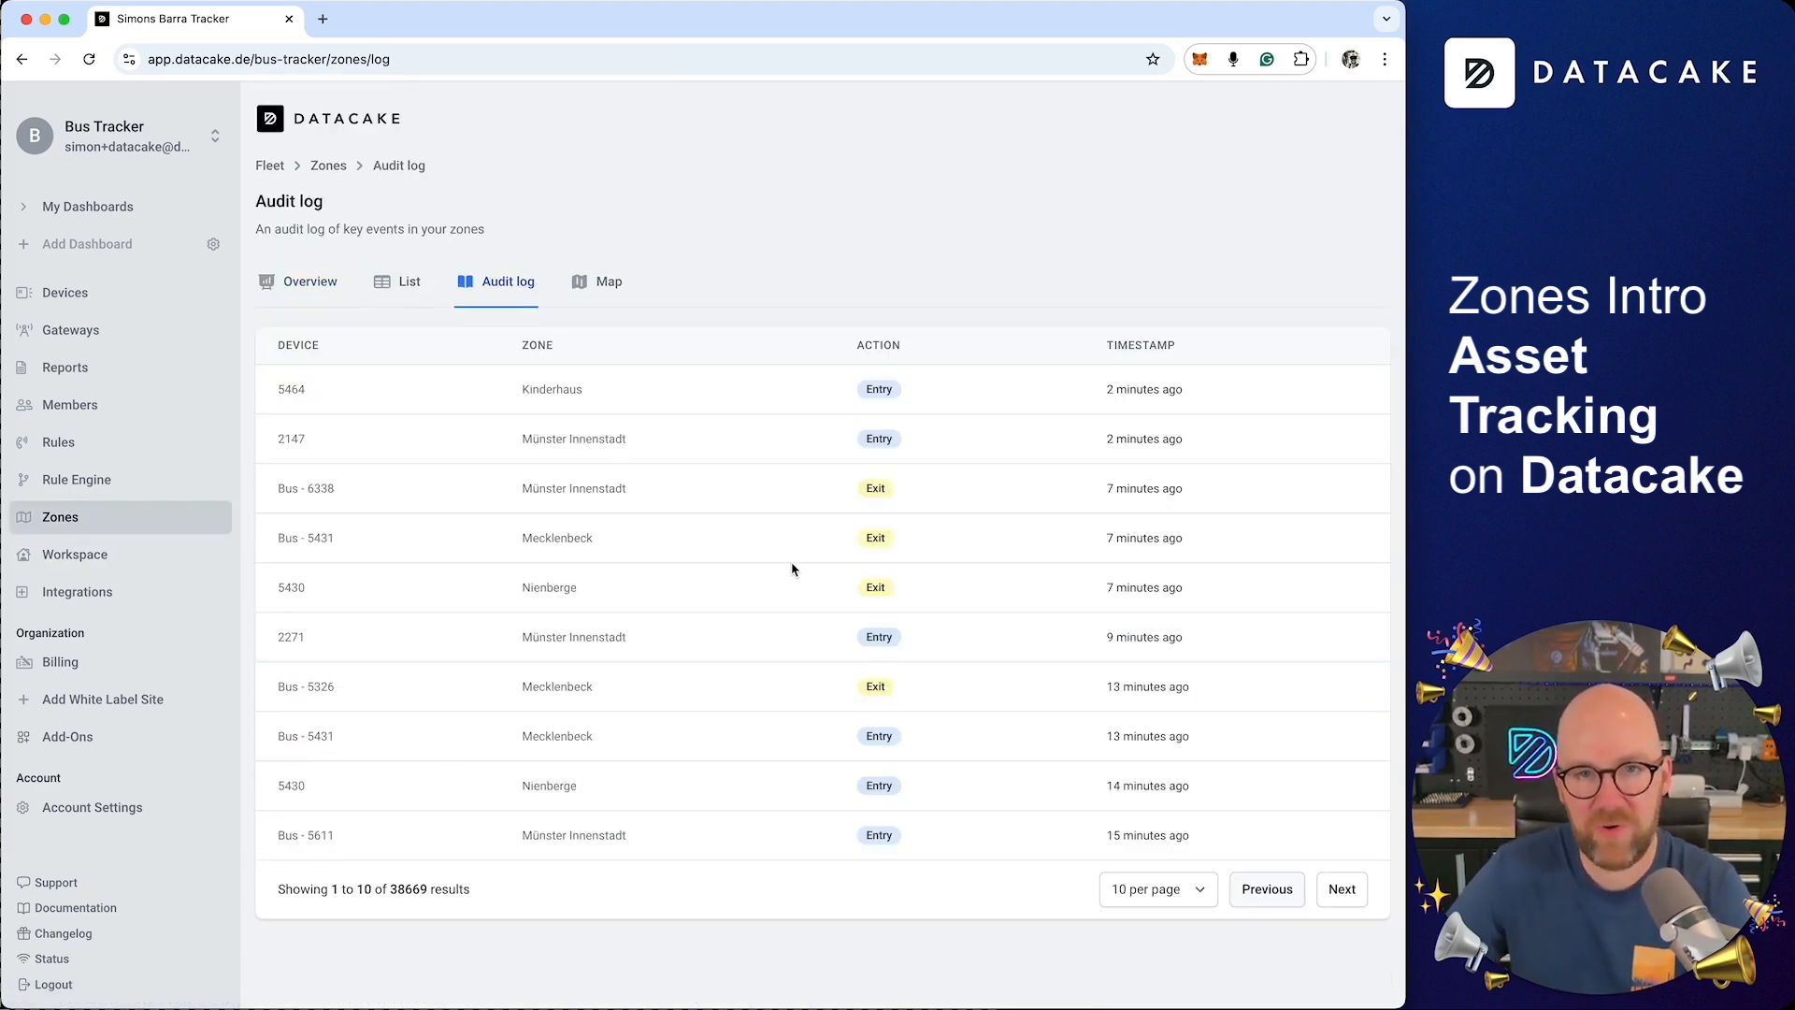